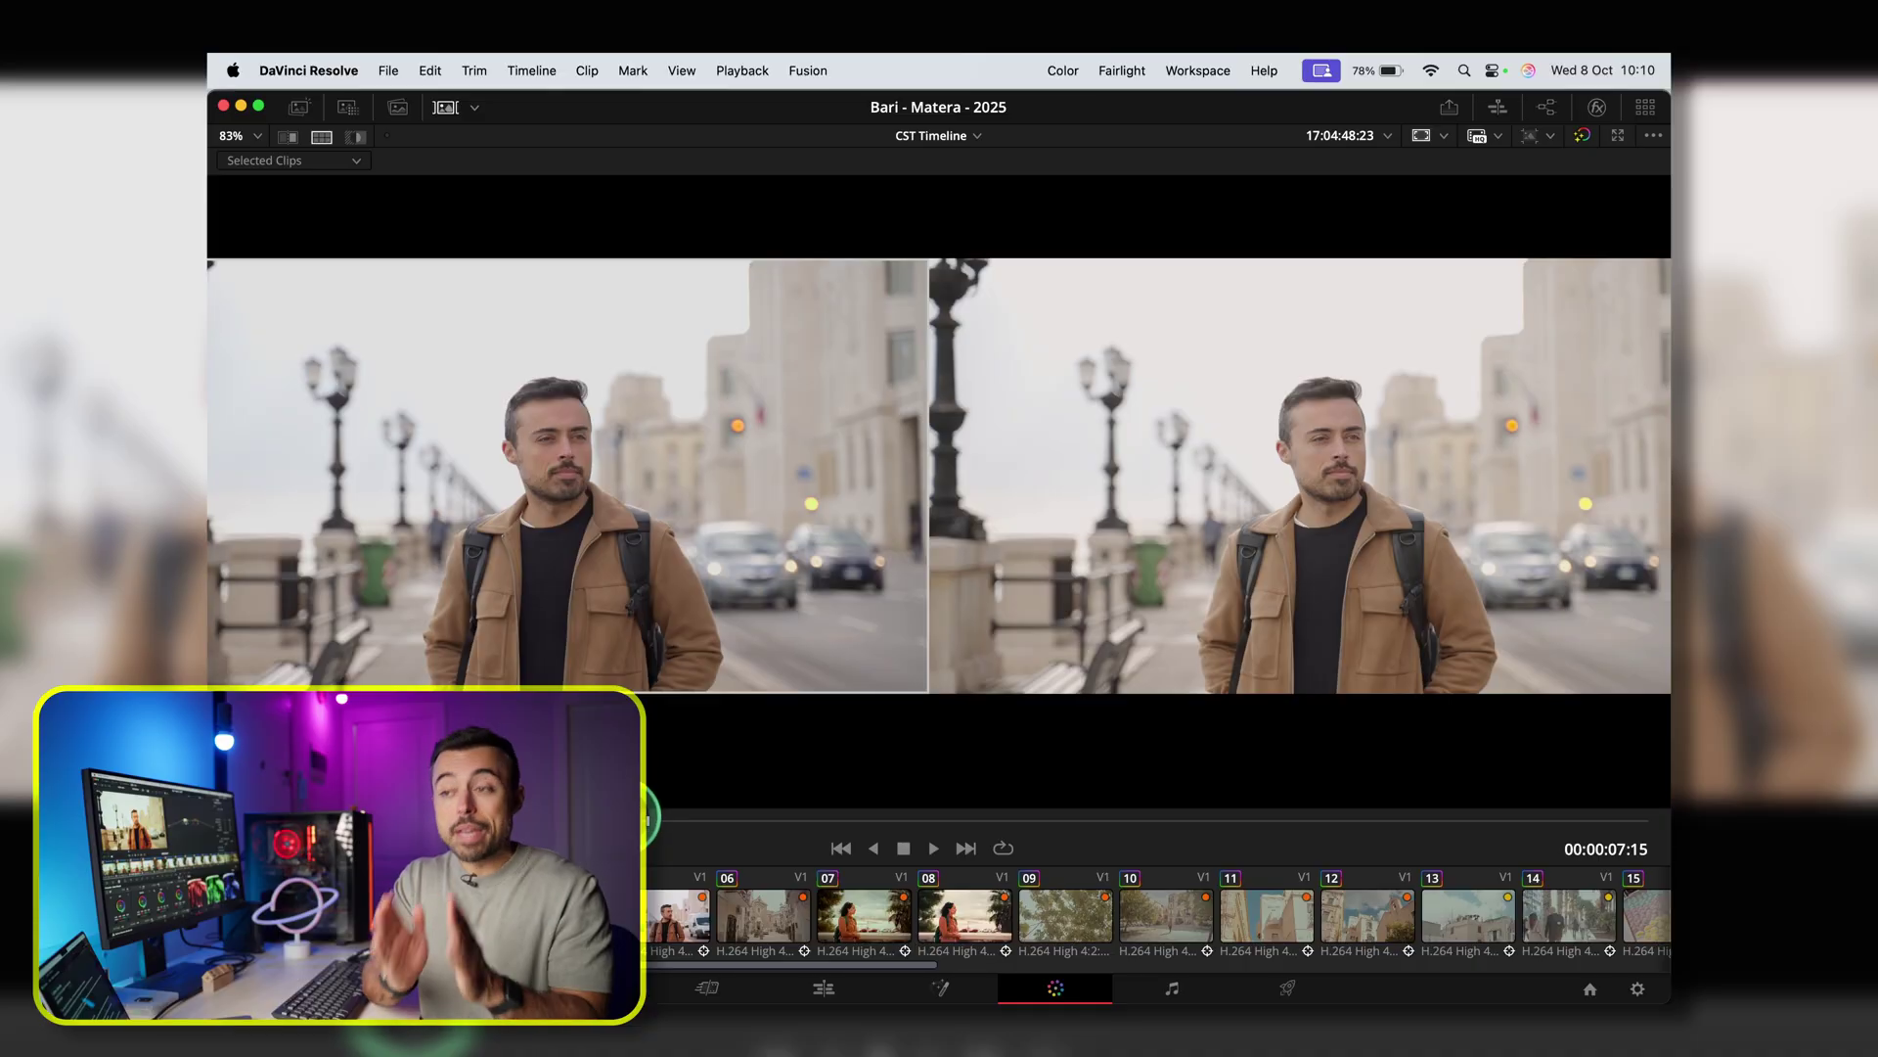
# Step: Scrub the clip to a later moment and toggle the grade bypass off and back on
pyautogui.moveTo(826, 828); pyautogui.dragTo(1258, 826)
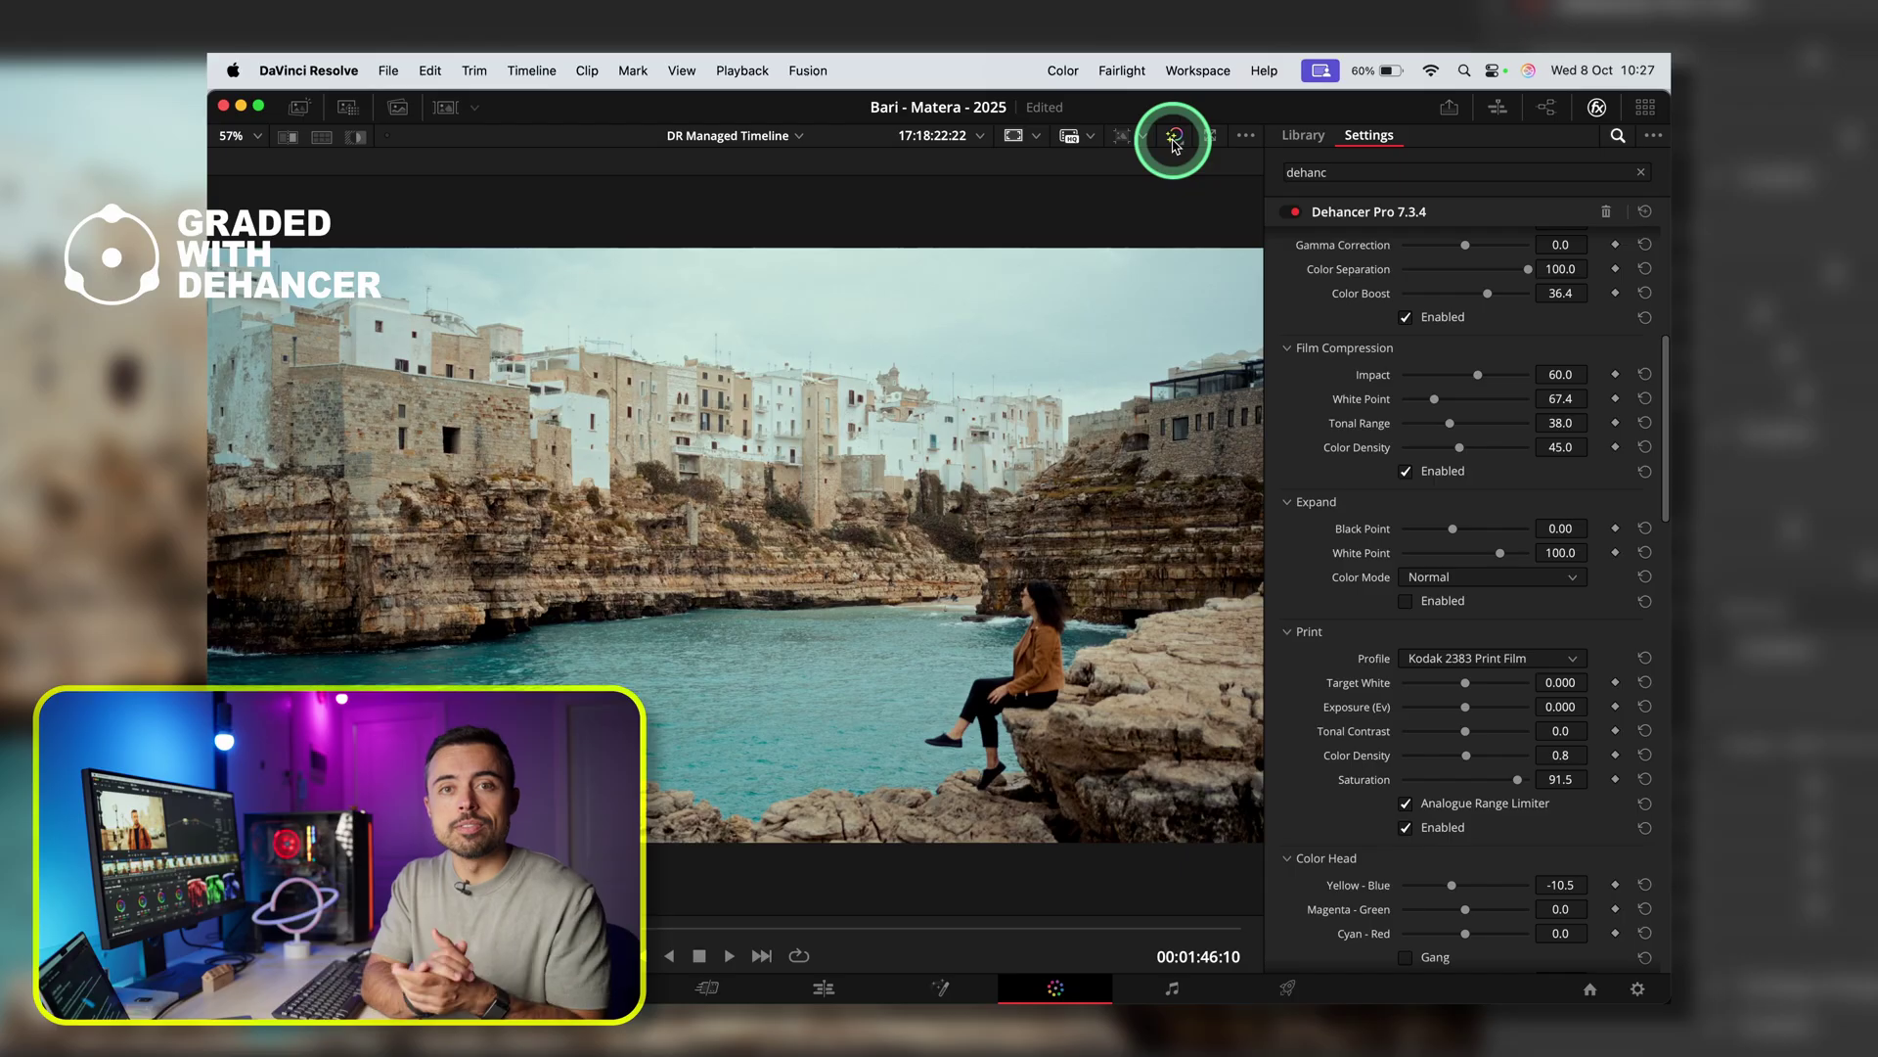
pyautogui.click(1175, 142)
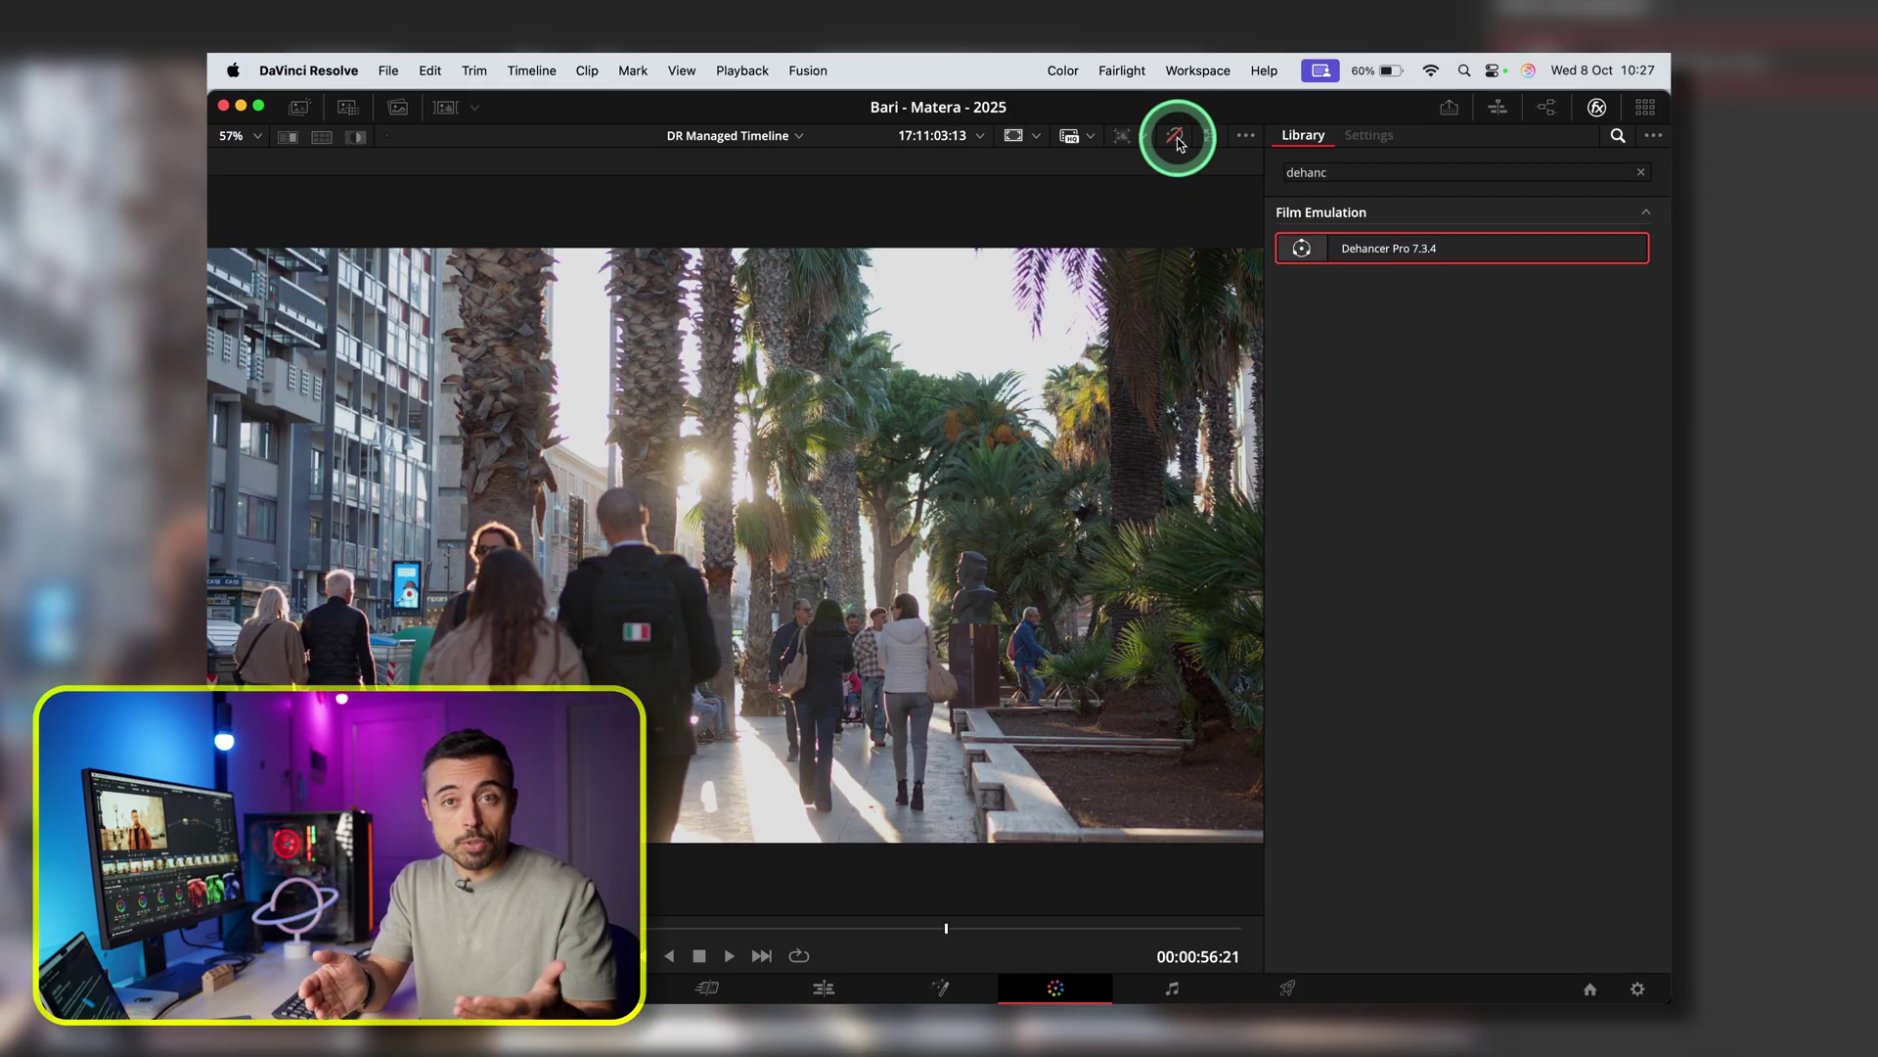
pyautogui.click(1177, 140)
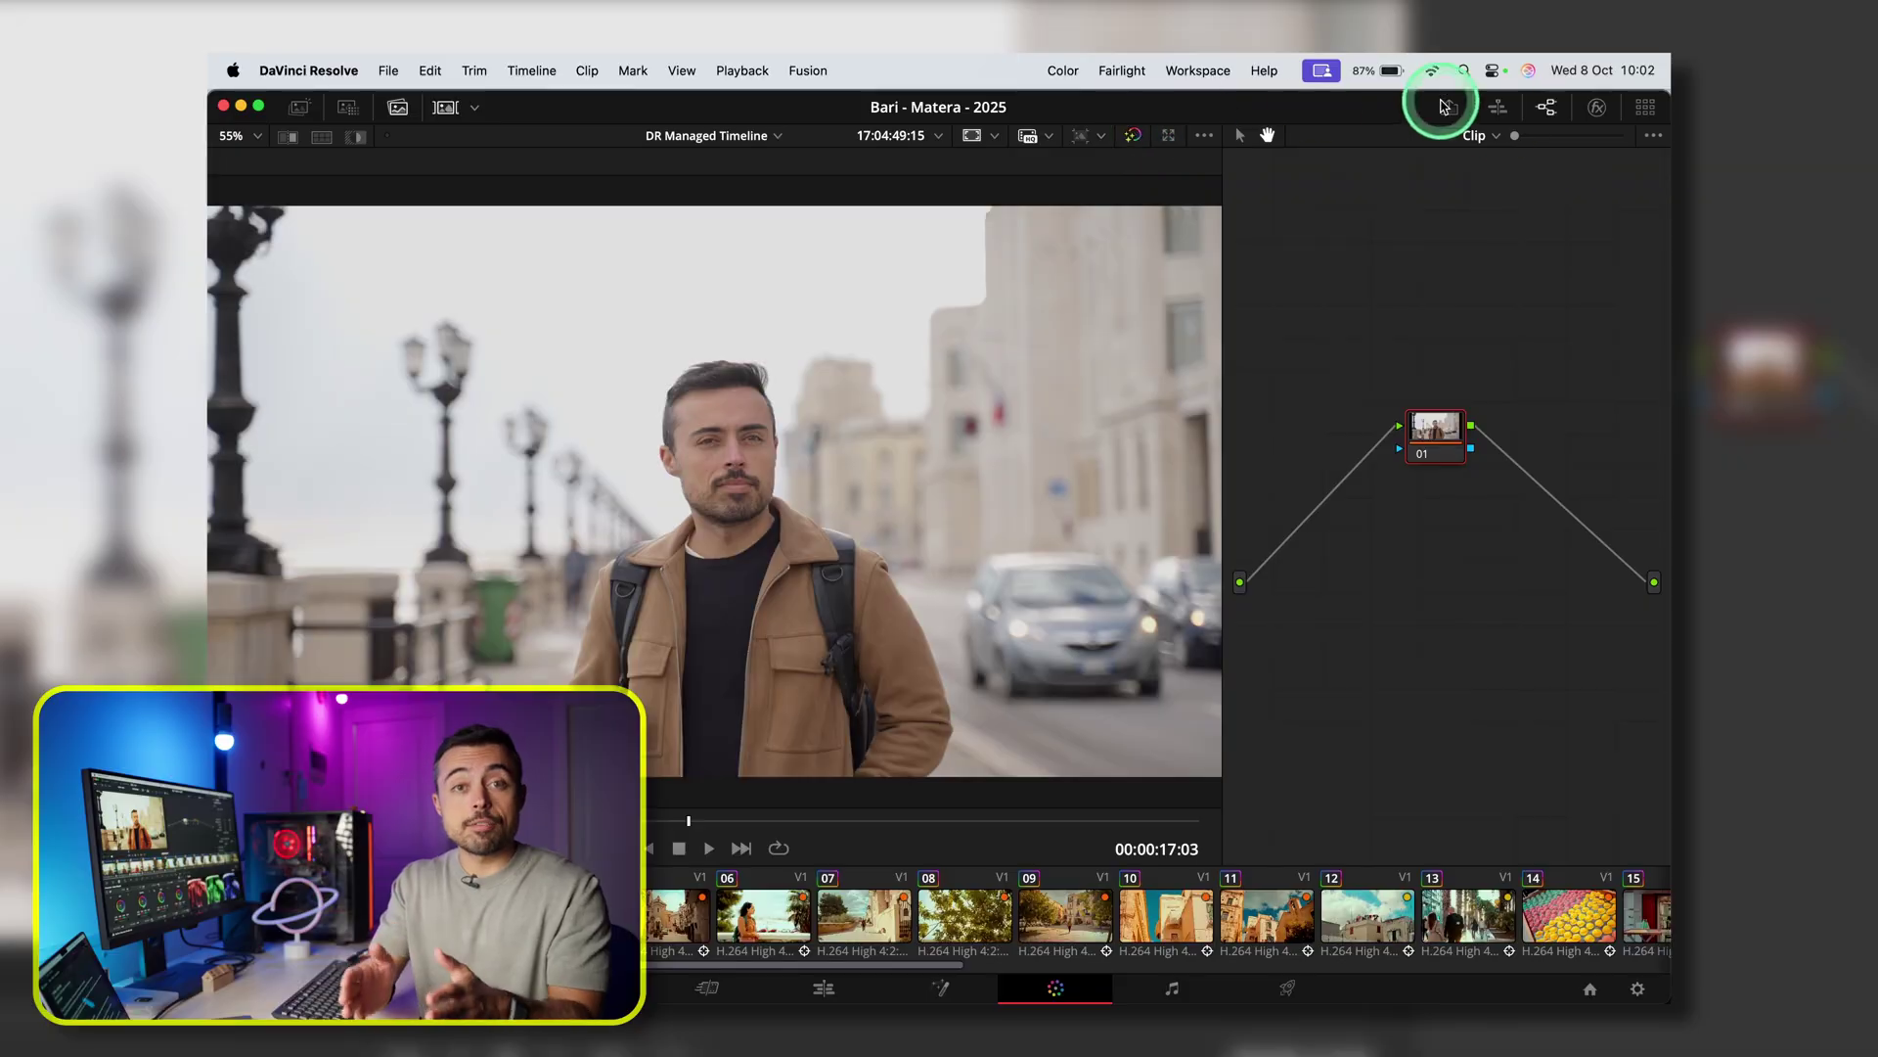
# Step: Find Dehancer Pro by searching 'deh', apply it to node 01, and check its installed film profiles
pyautogui.click(1593, 109)
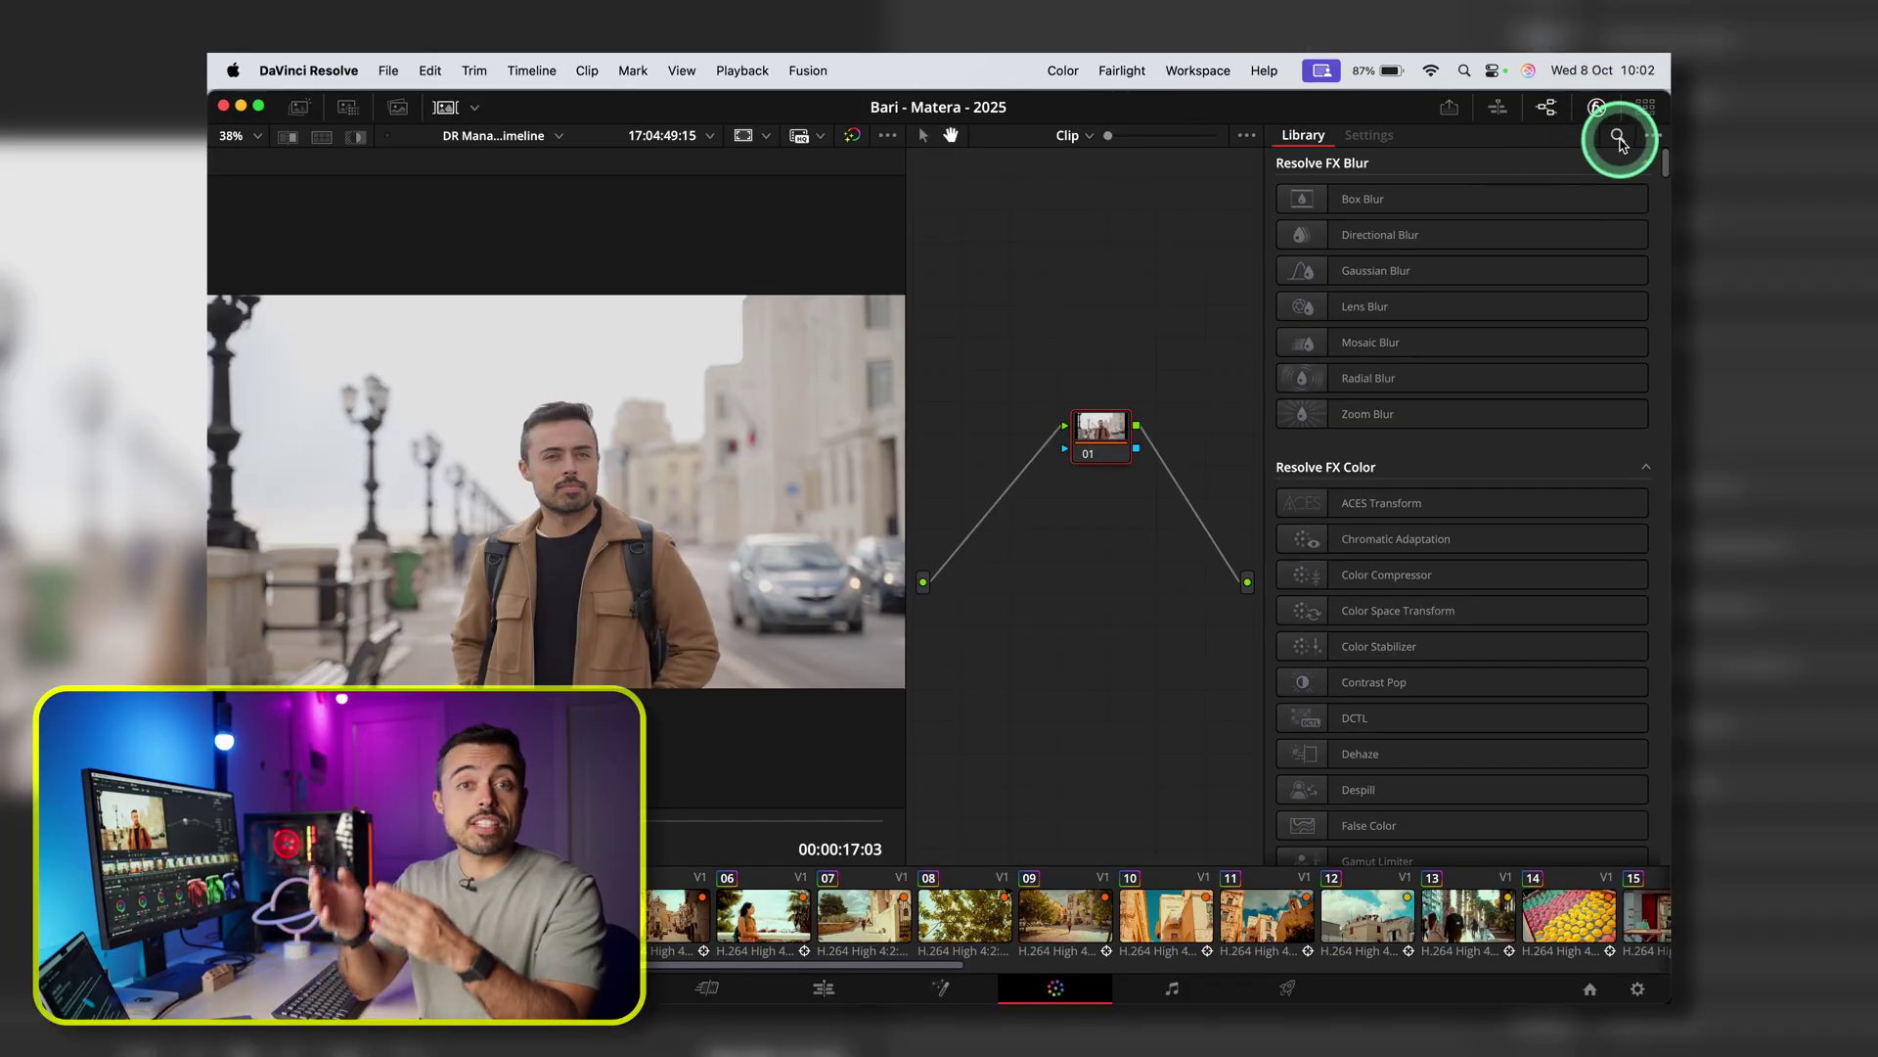
pyautogui.click(1618, 137)
pyautogui.write('dehance')
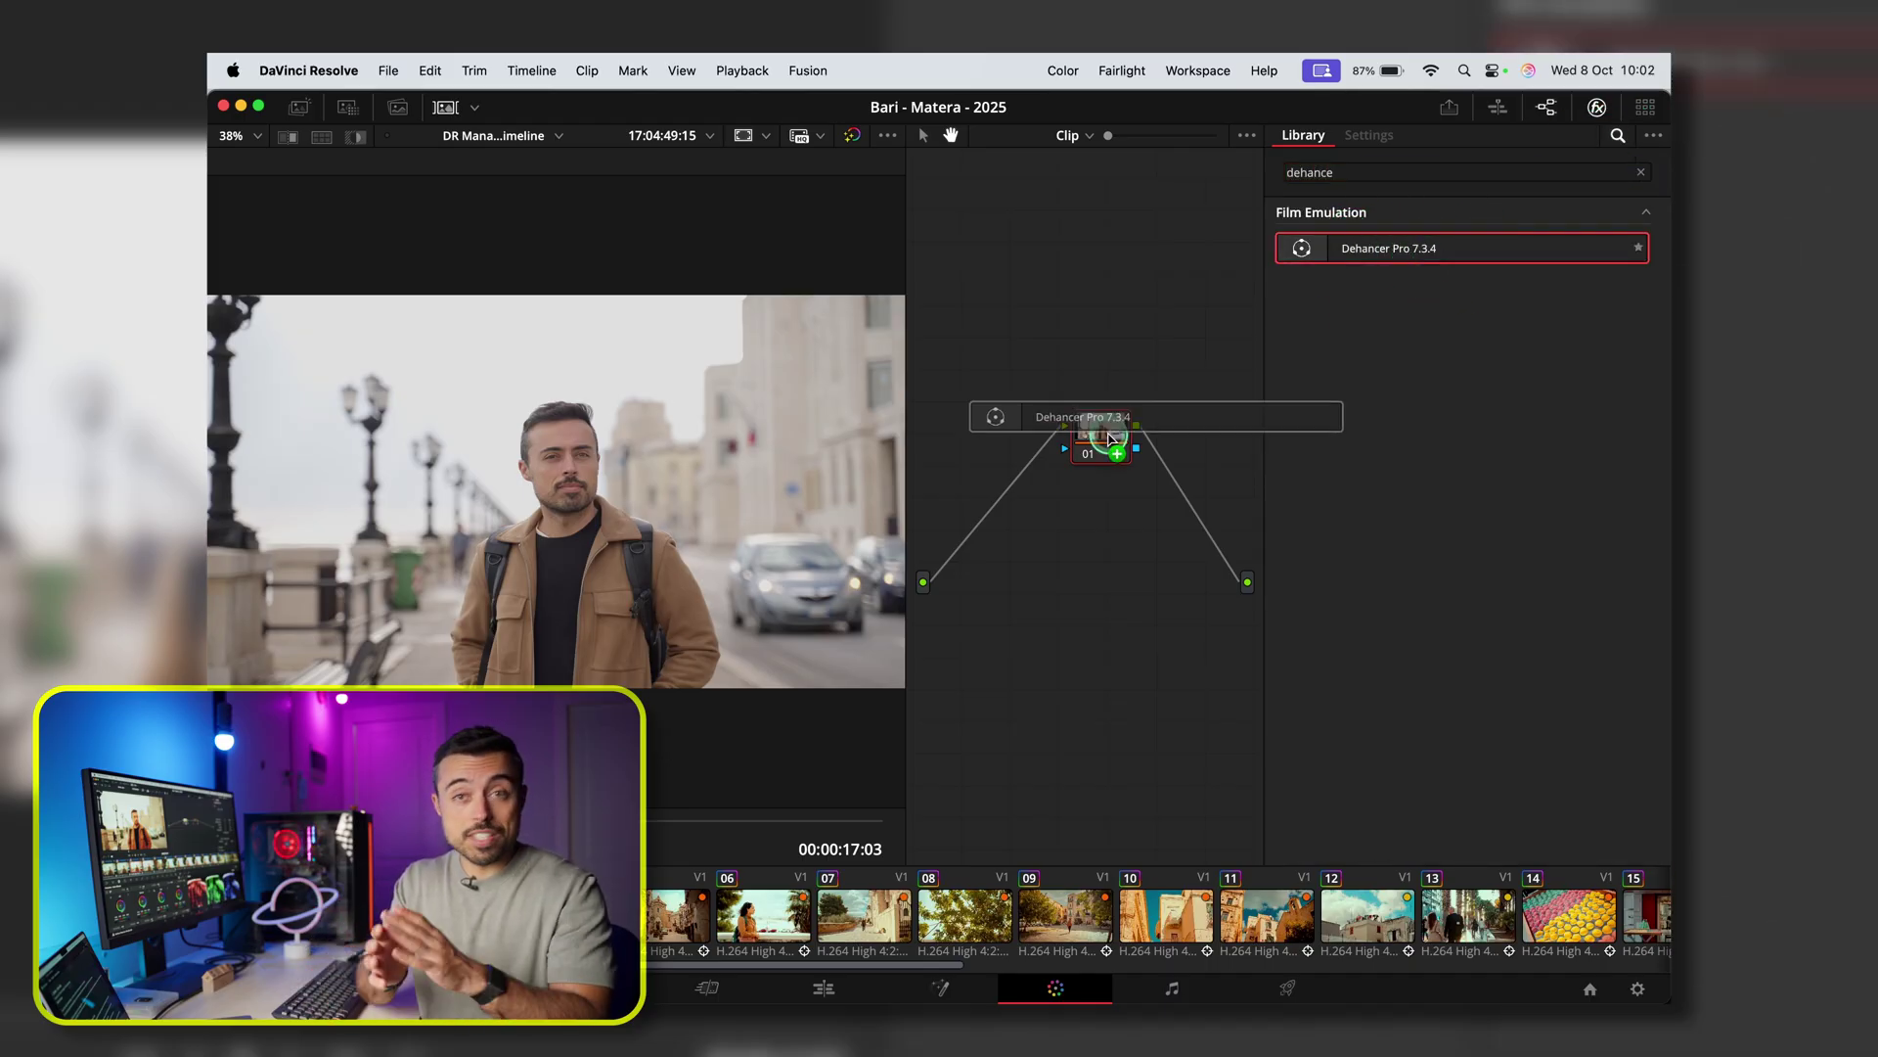
pyautogui.moveTo(1103, 443); pyautogui.dragTo(1103, 444)
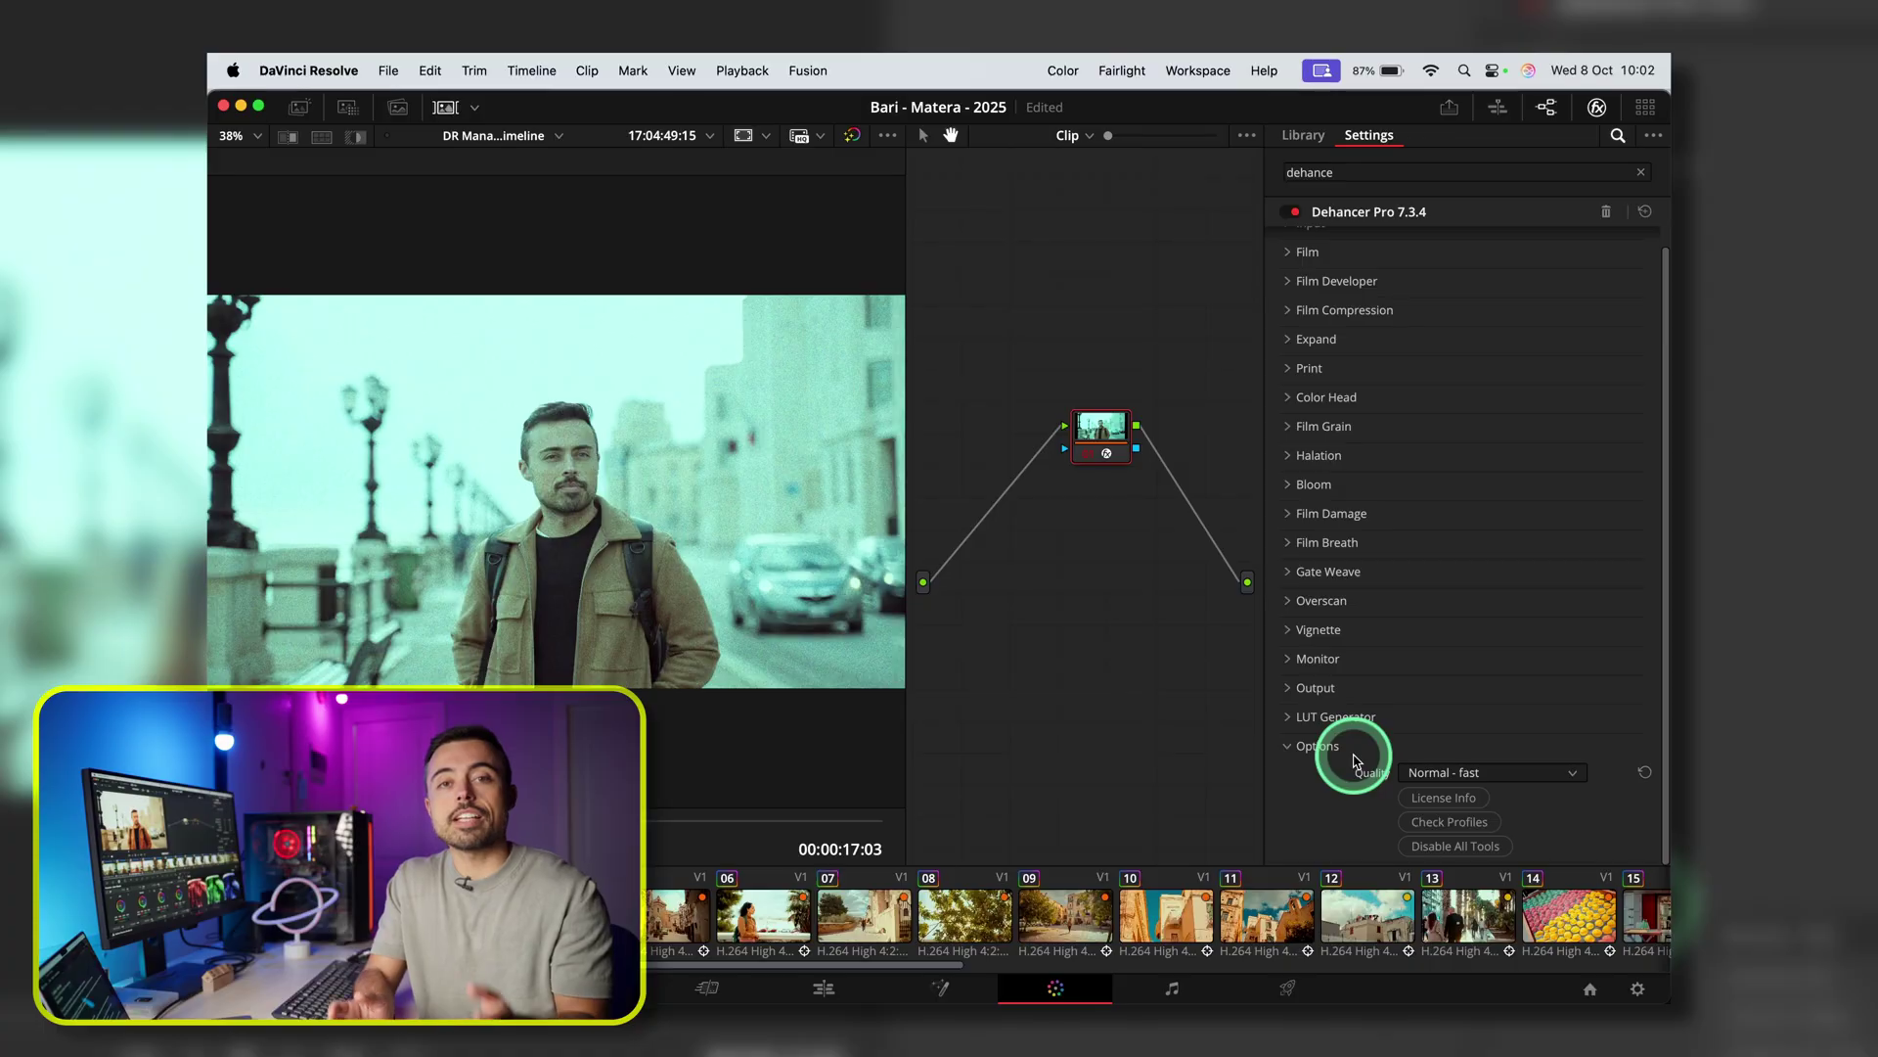
pyautogui.click(1447, 789)
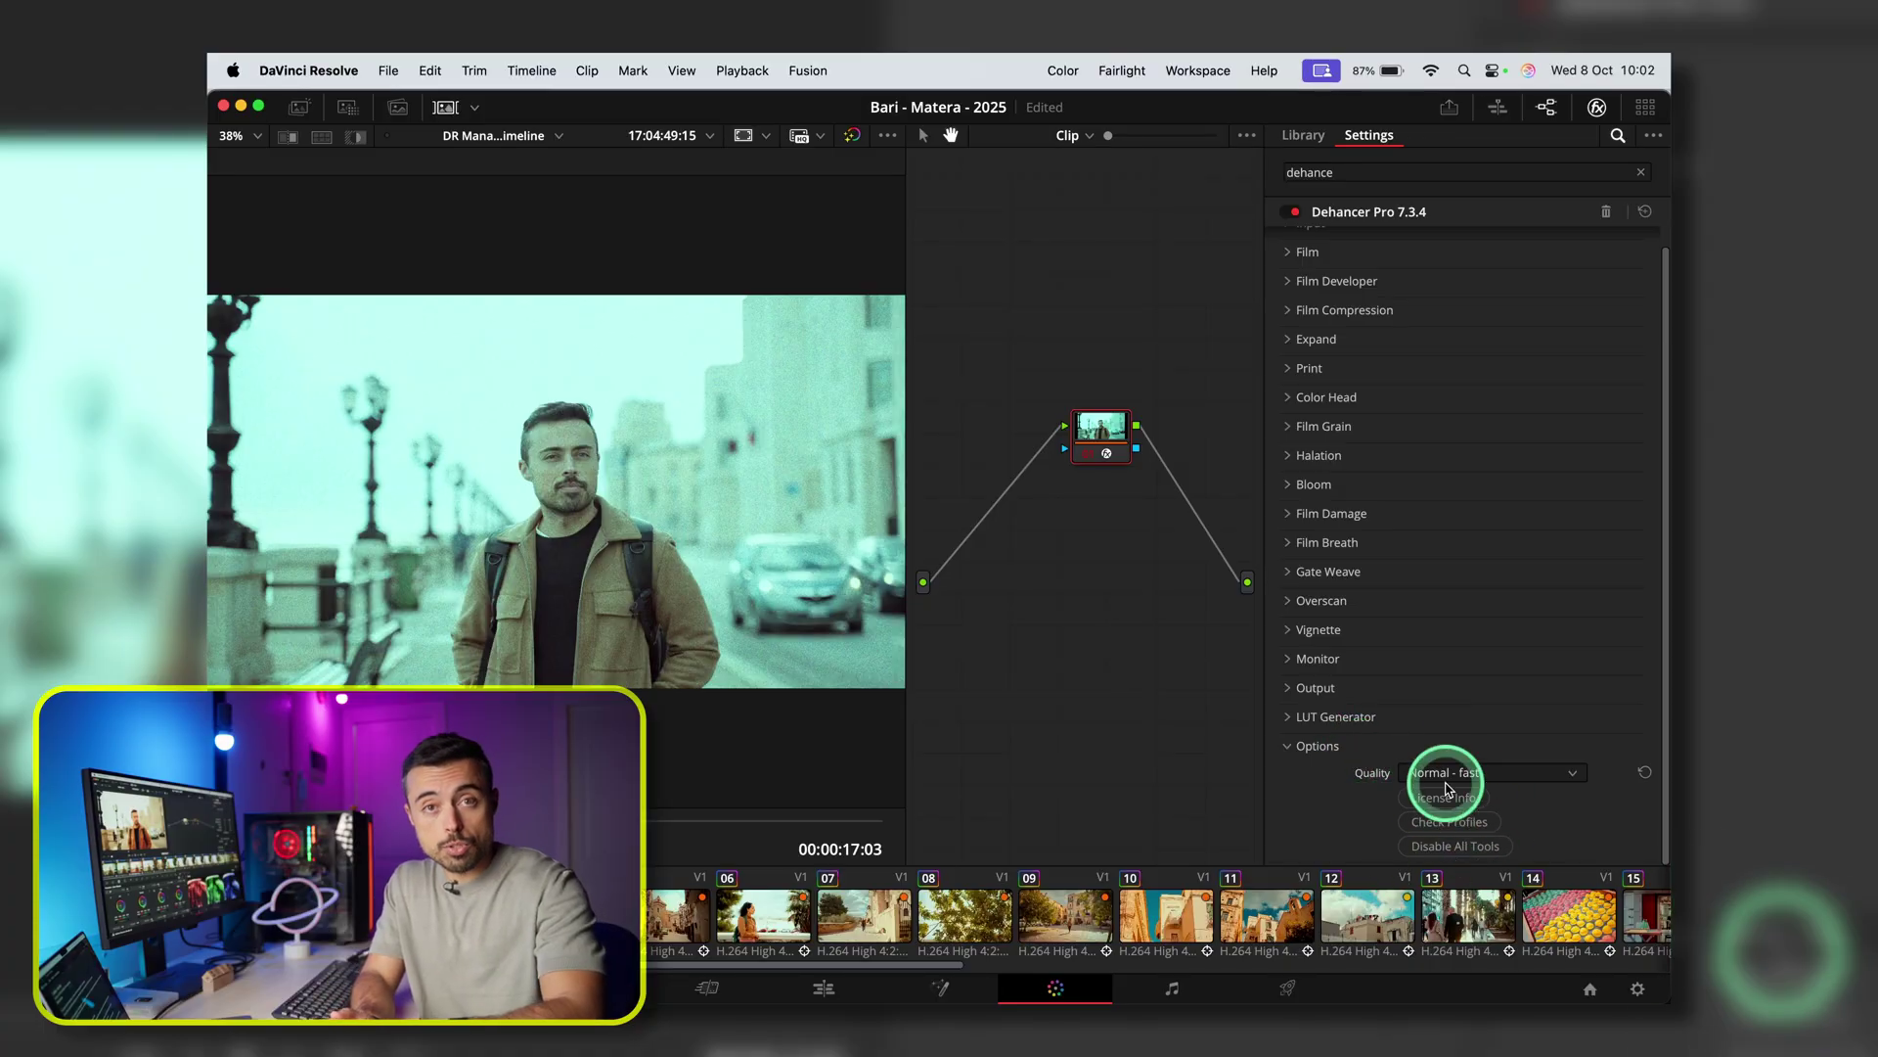
# Step: Disable all of Dehancer's tools and close the plugin license window
pyautogui.click(1464, 847)
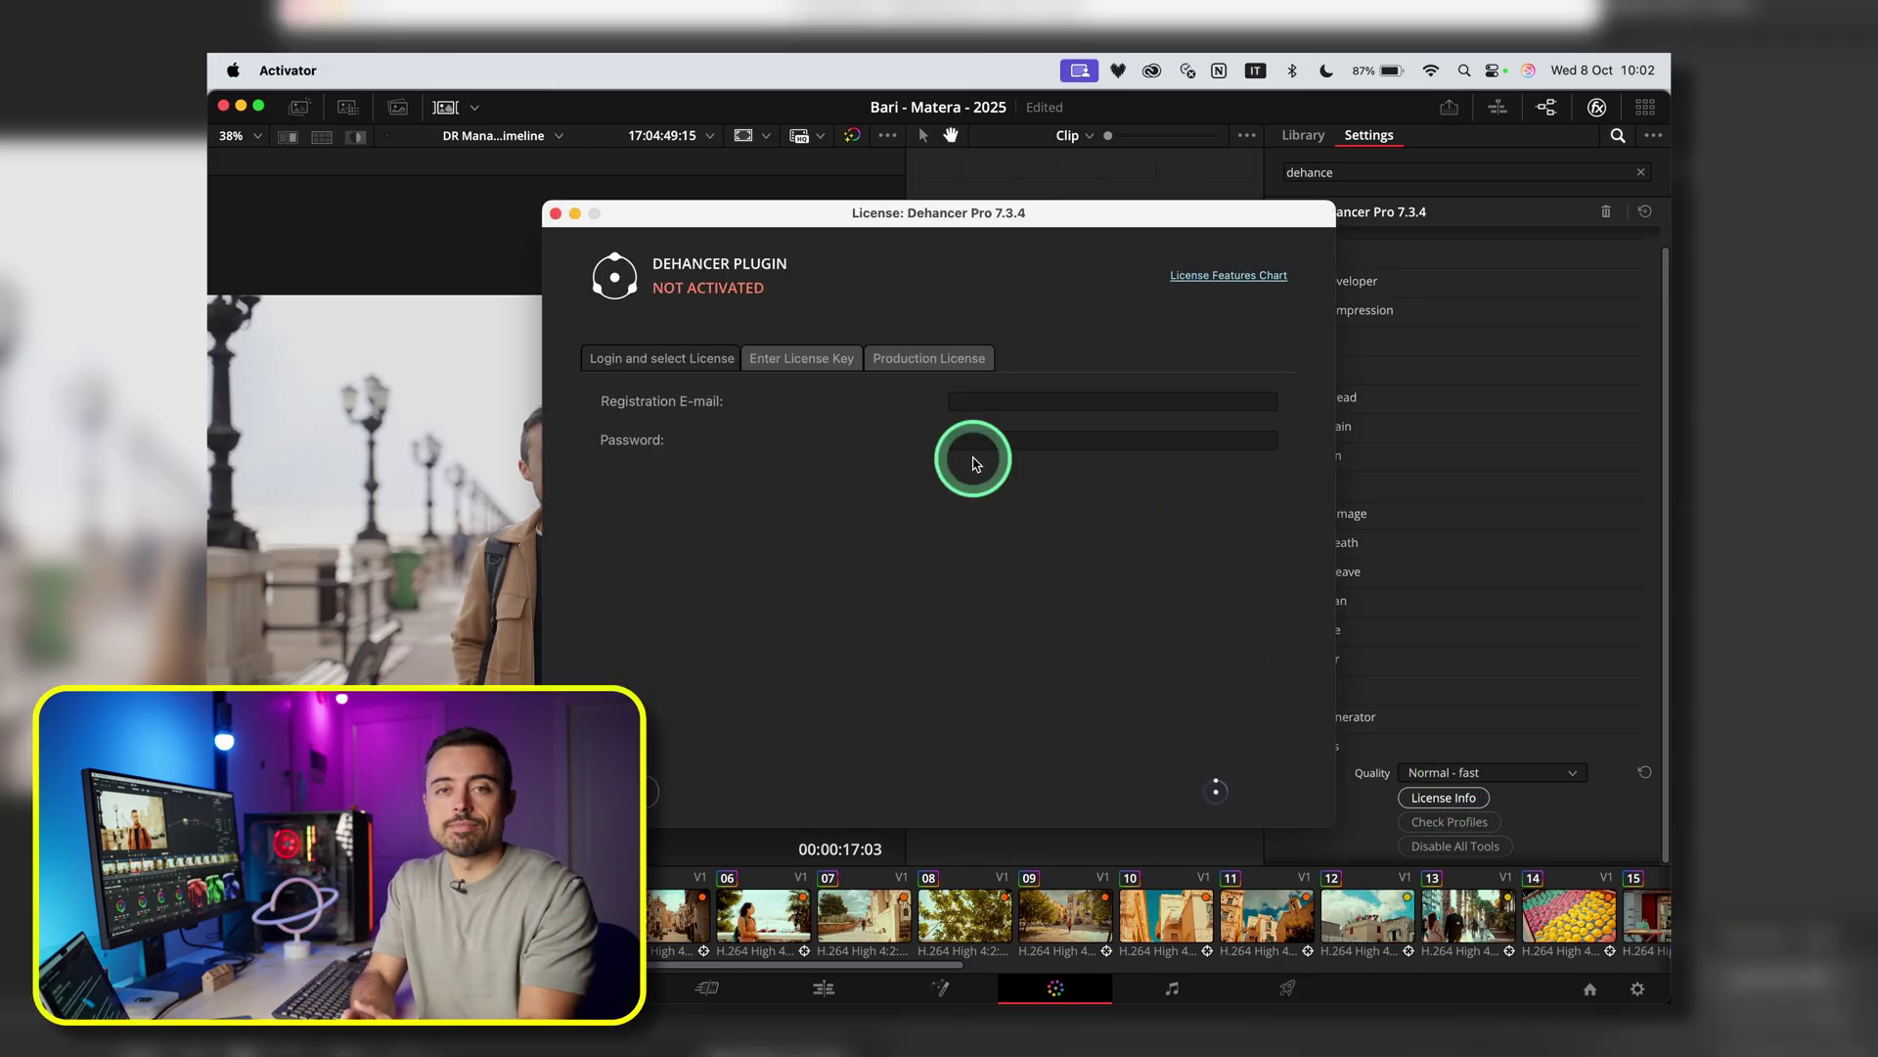
pyautogui.click(1301, 741)
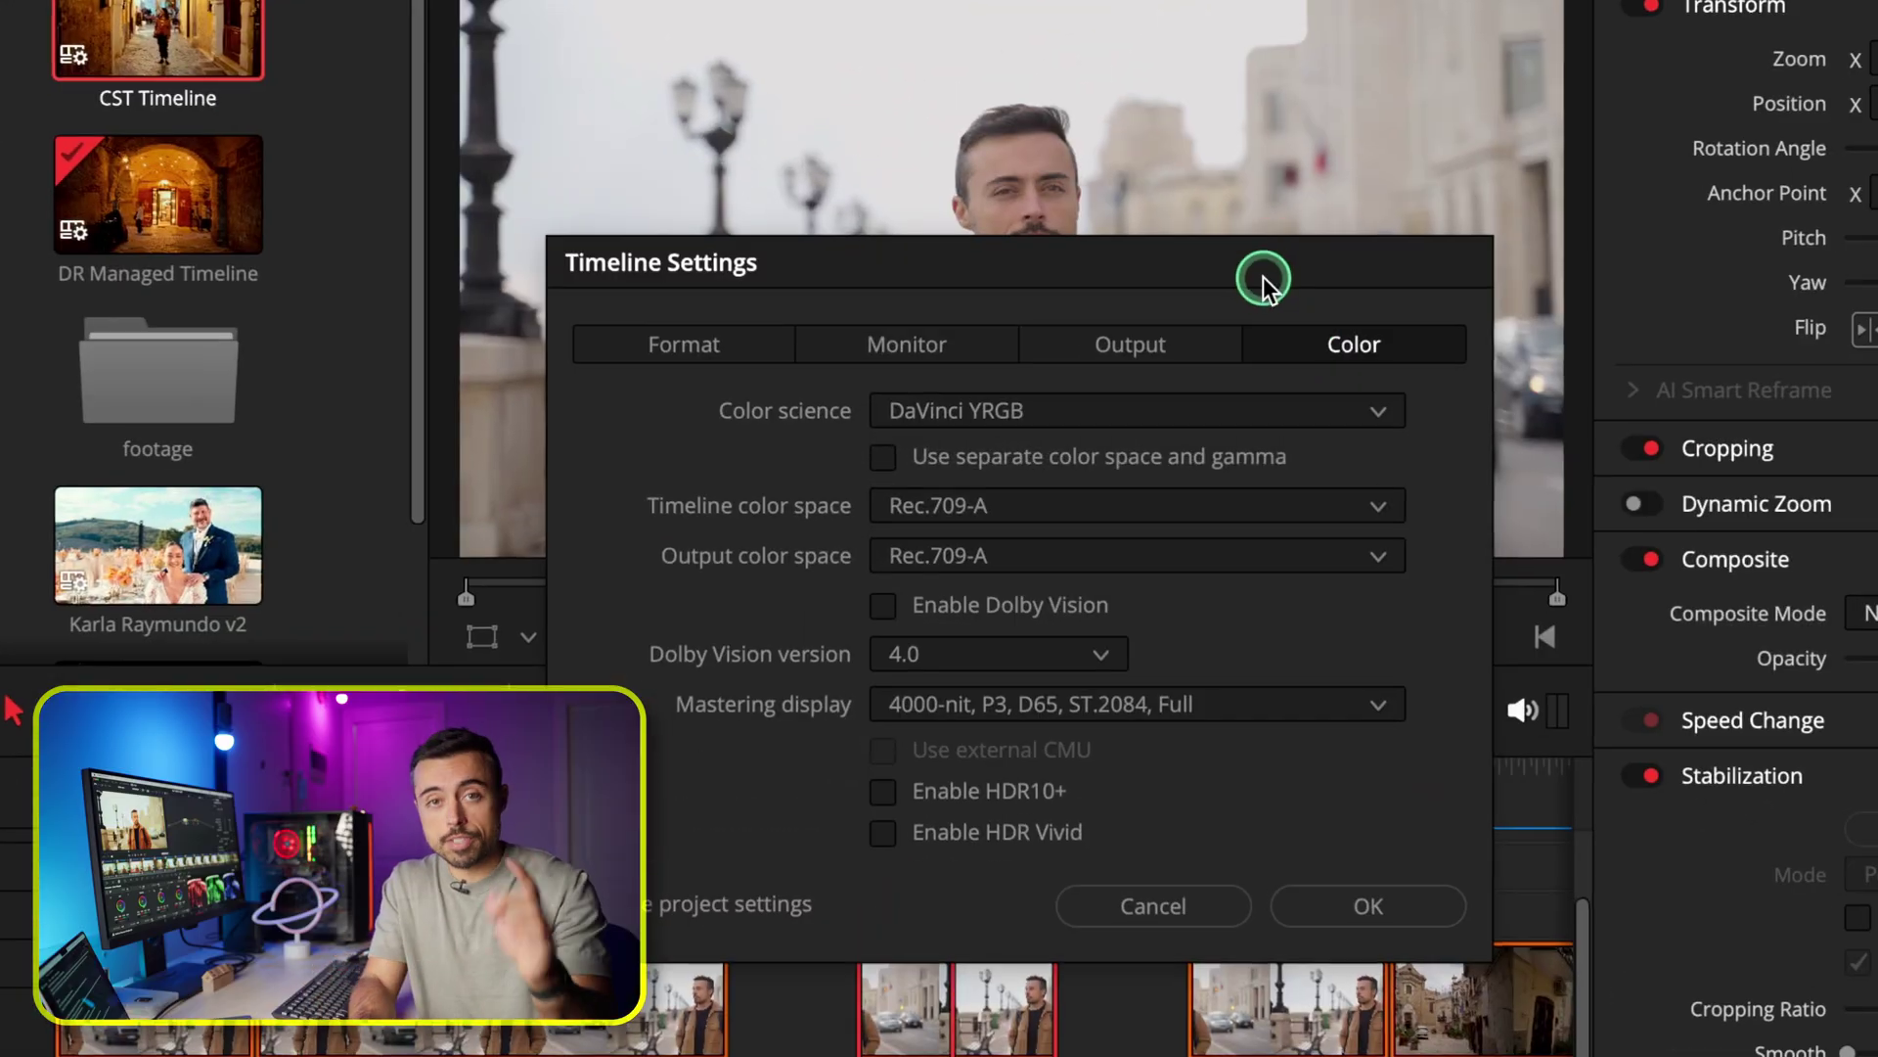
# Step: Set node 01's Color Space Transform from Sony S-Gamut3.Cine/S-Log3 to DaVinci Wide Gamut/Intermediate
pyautogui.moveTo(1262, 281); pyautogui.dragTo(1101, 198)
pyautogui.click(918, 327)
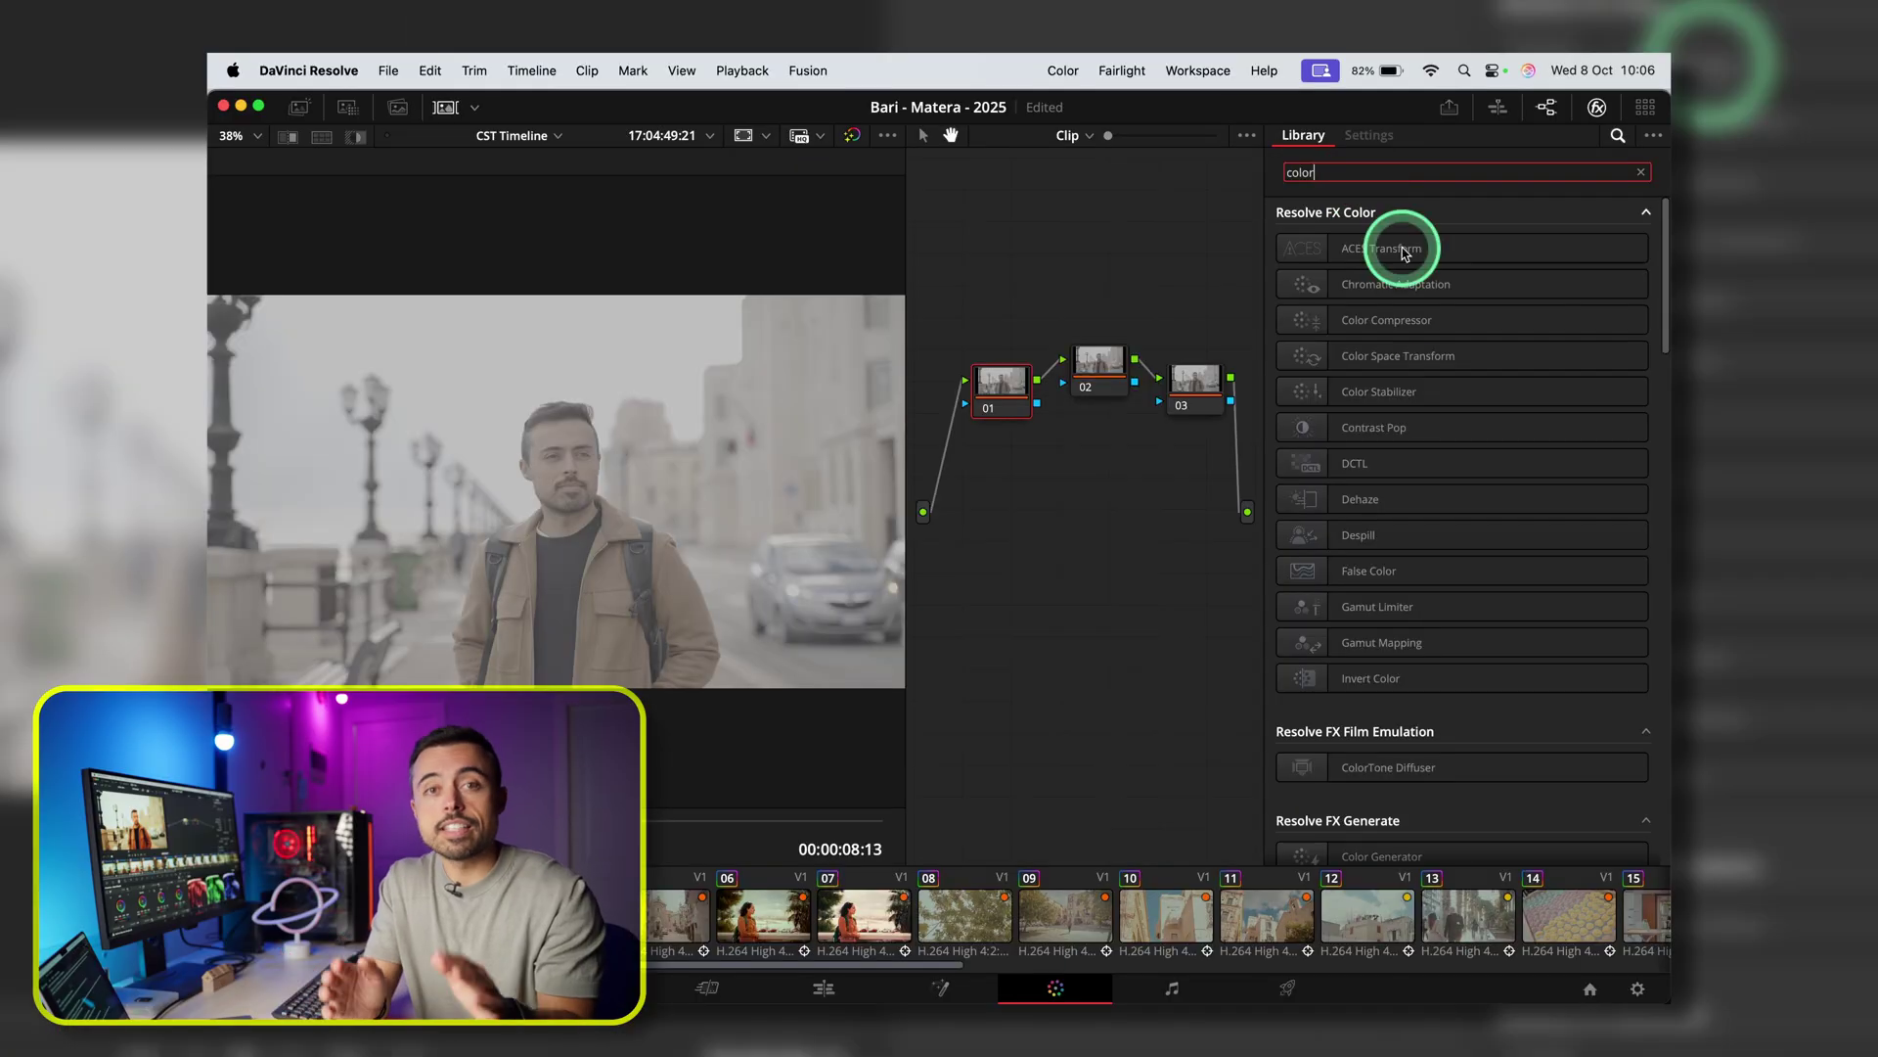
pyautogui.moveTo(1399, 355); pyautogui.dragTo(1017, 406)
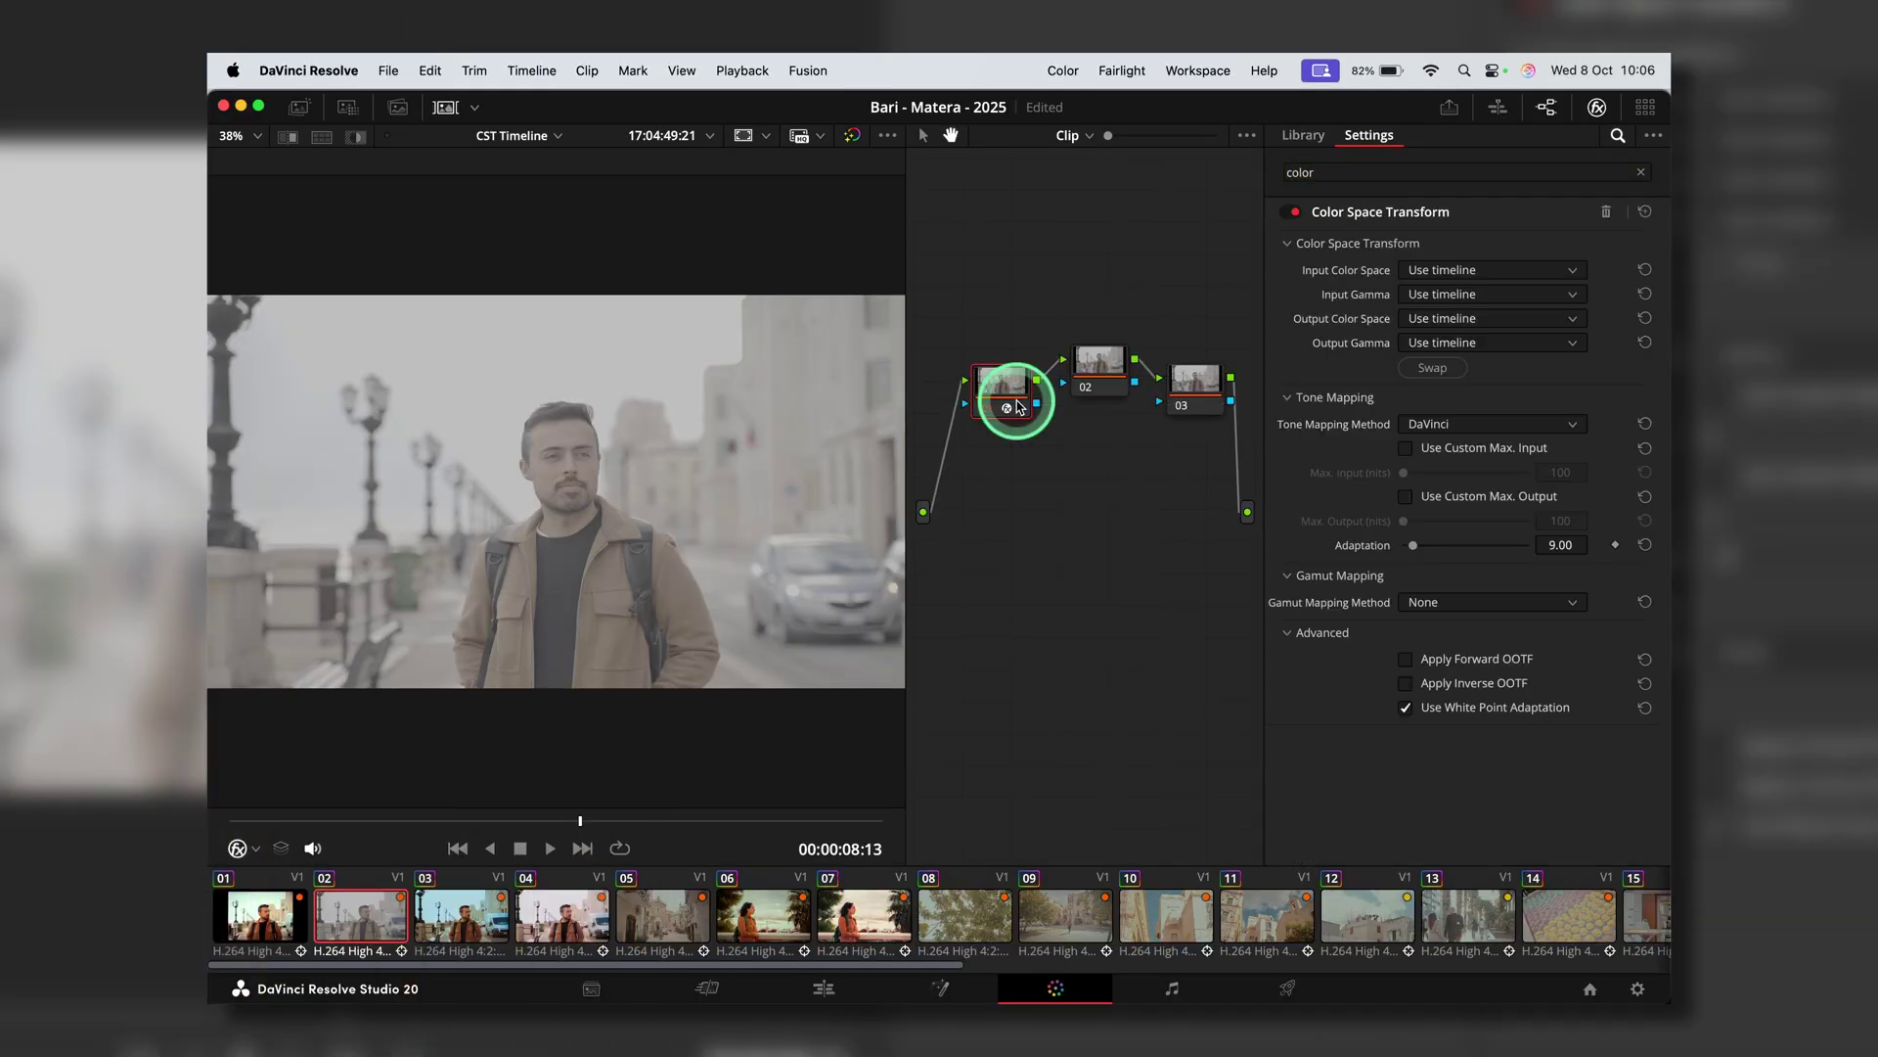
pyautogui.click(1485, 270)
pyautogui.click(1477, 277)
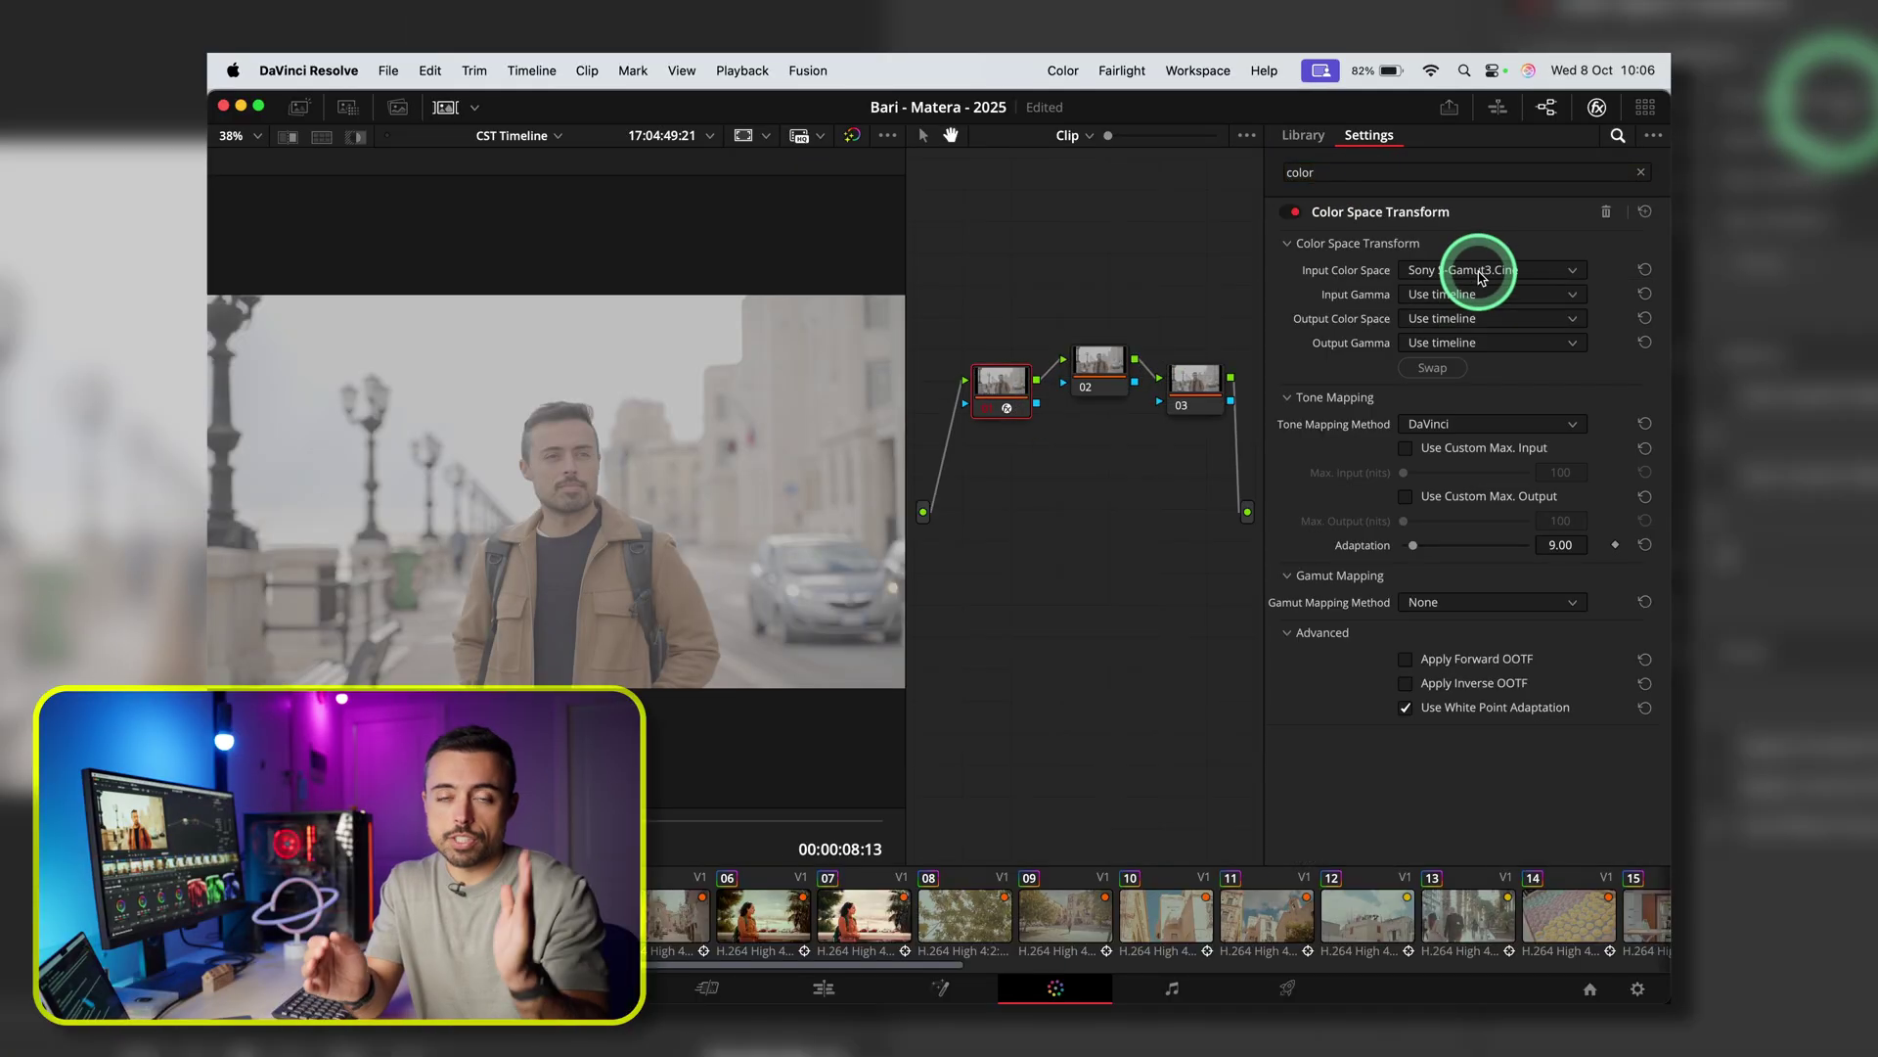
pyautogui.click(1477, 294)
pyautogui.press('Return')
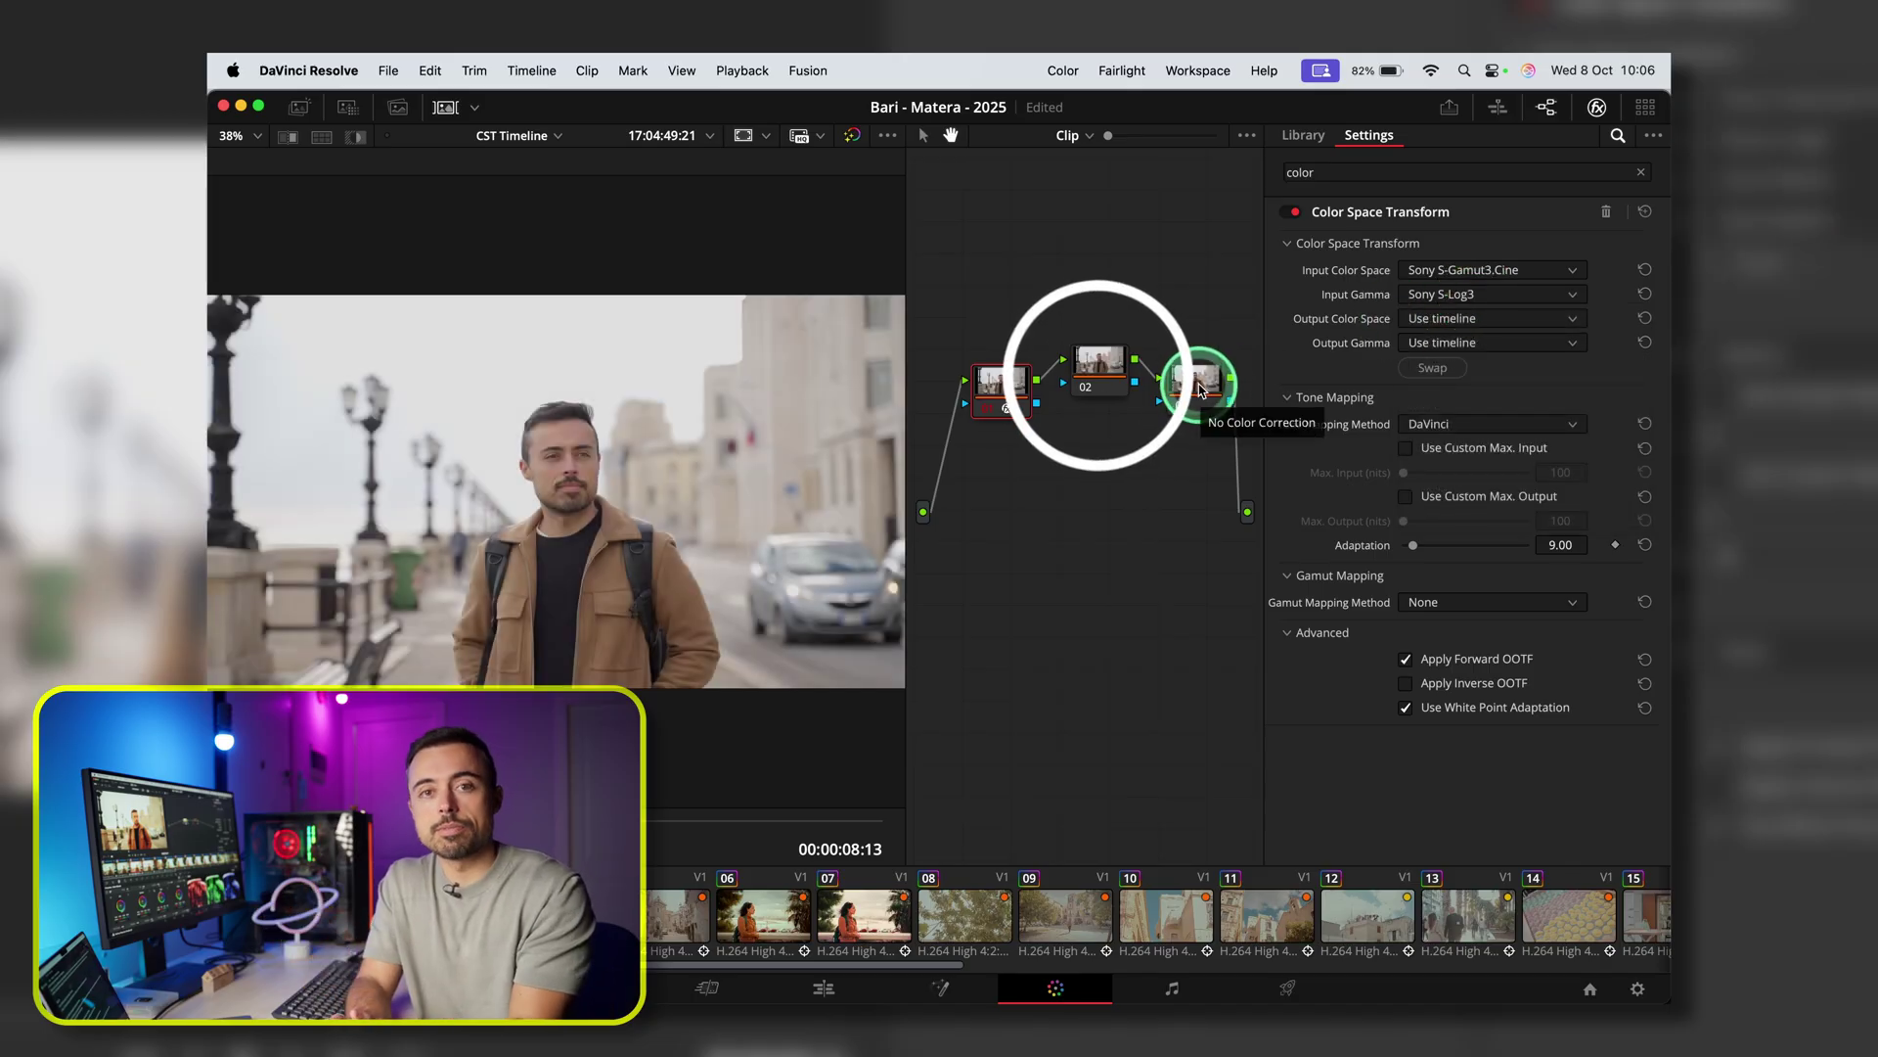
pyautogui.click(1484, 329)
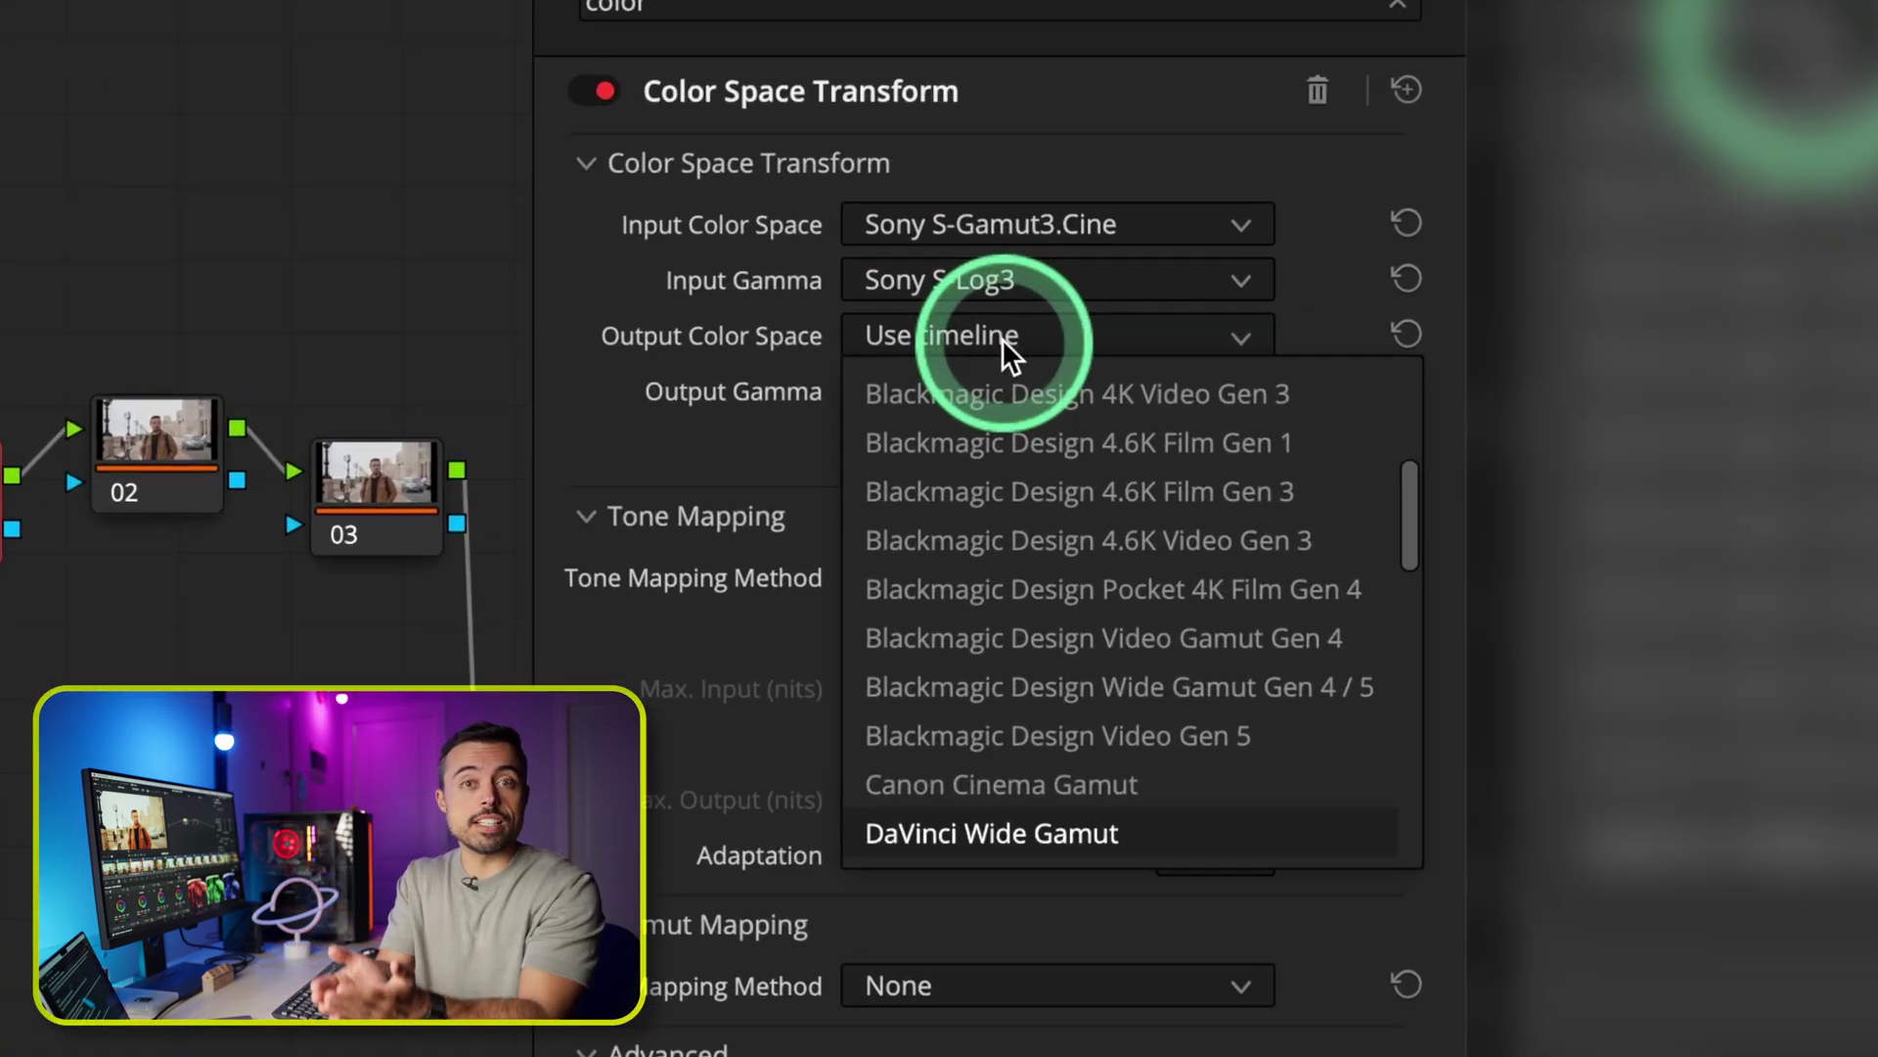
pyautogui.press('Return')
pyautogui.click(1469, 343)
pyautogui.scroll(-5, 976, 395)
pyautogui.press('Return')
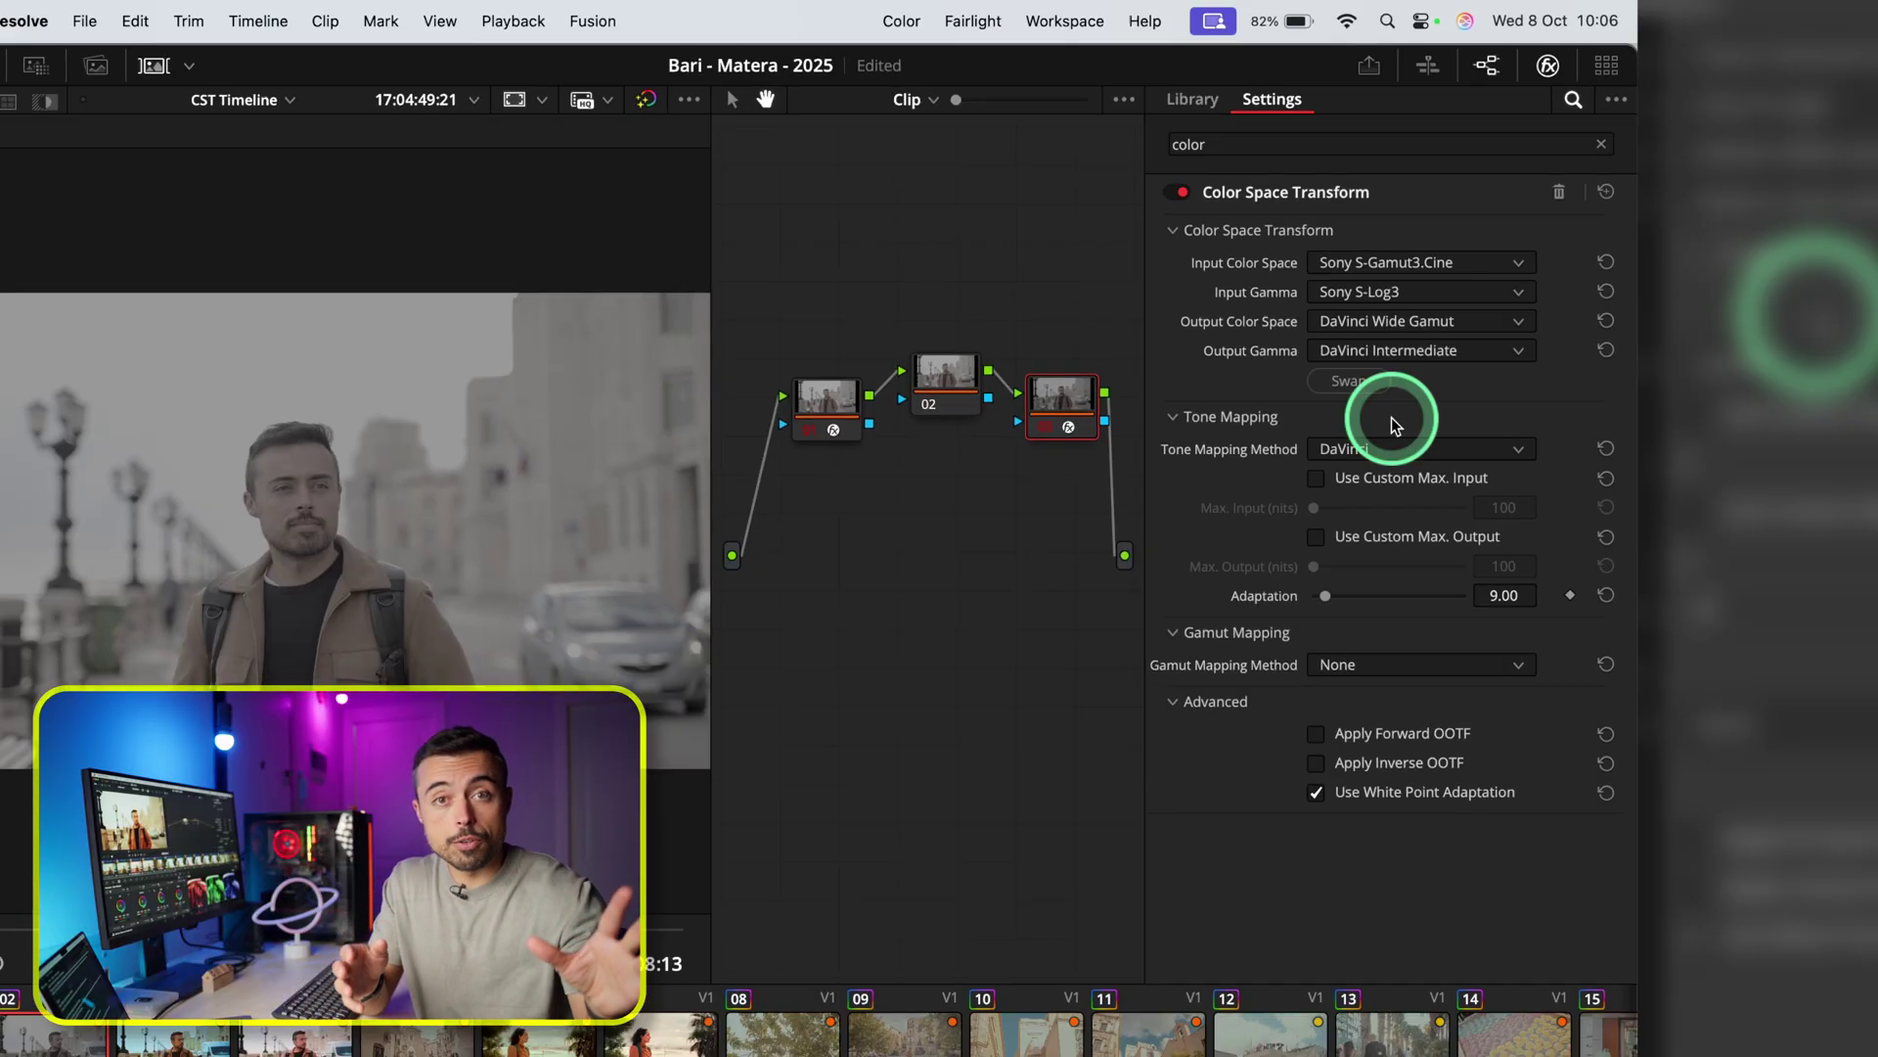
# Step: Swap node 03's CST and set its output colour space and gamma to Use timeline
pyautogui.click(1360, 382)
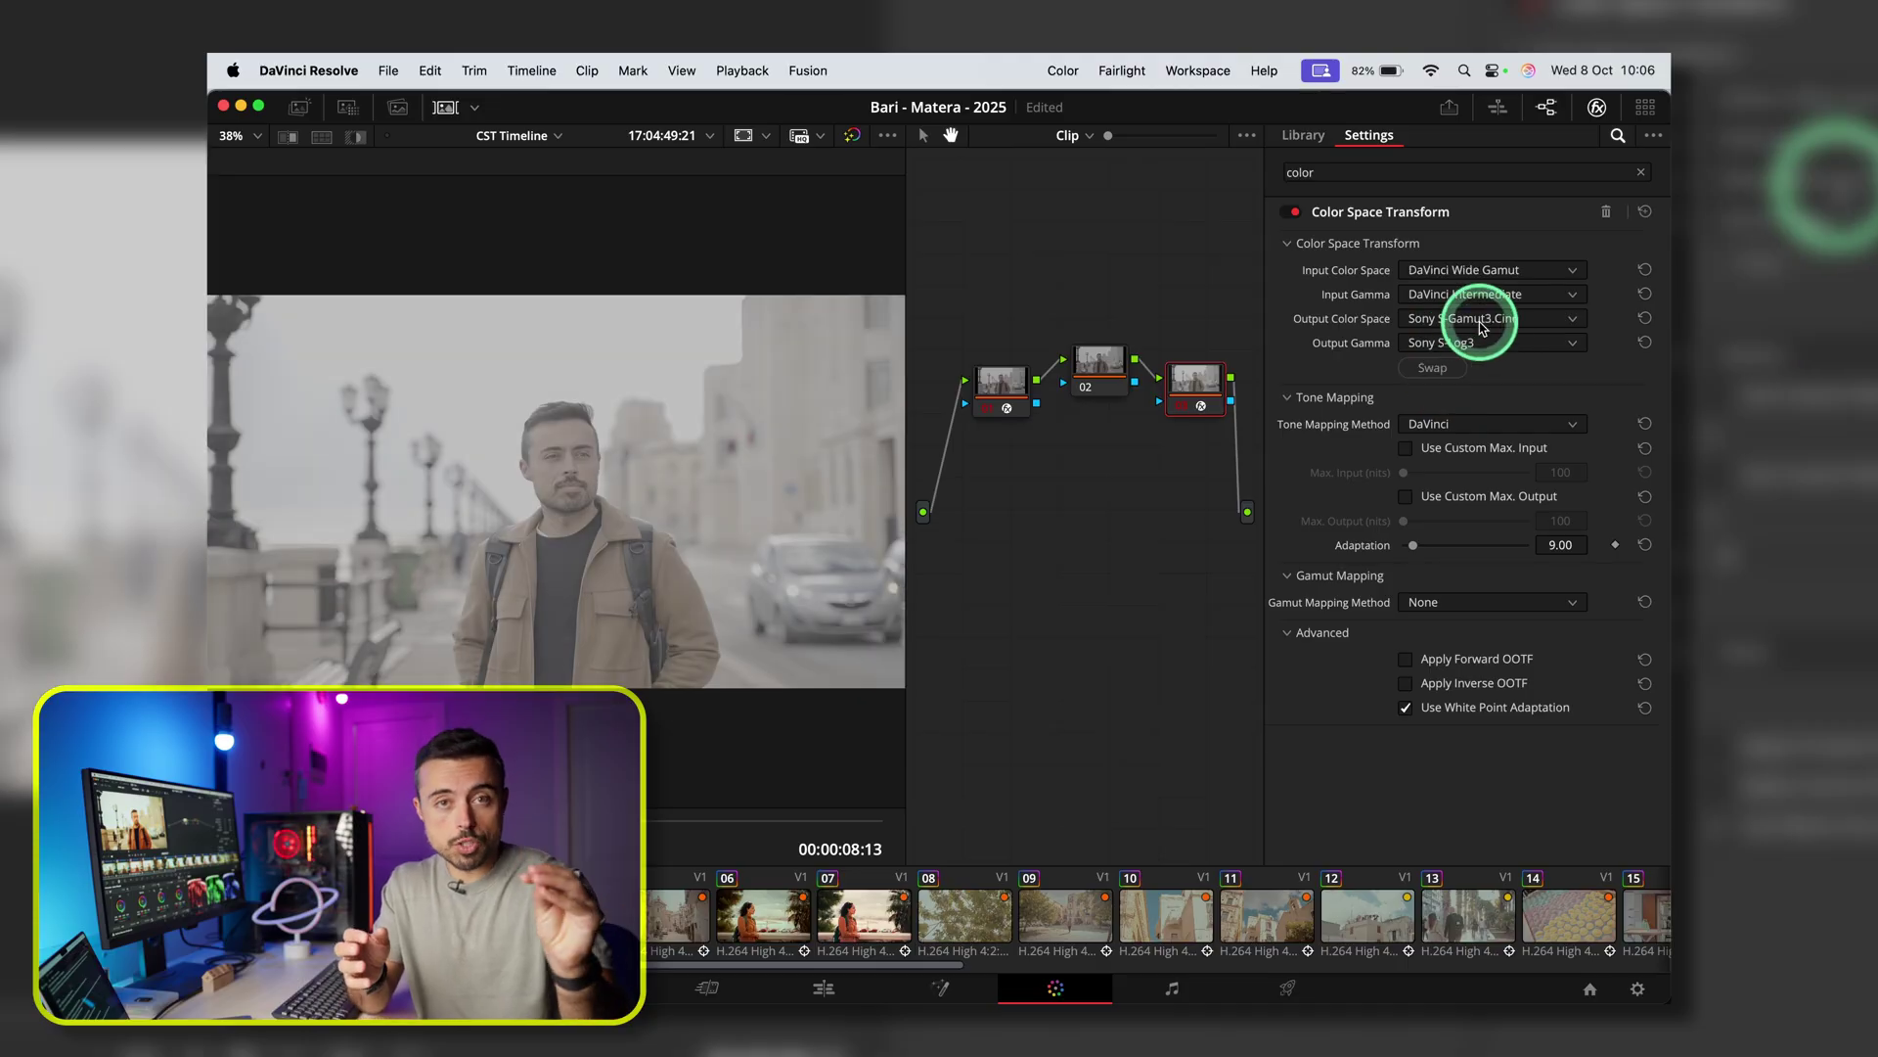
pyautogui.click(1410, 332)
pyautogui.click(1483, 349)
pyautogui.click(1448, 342)
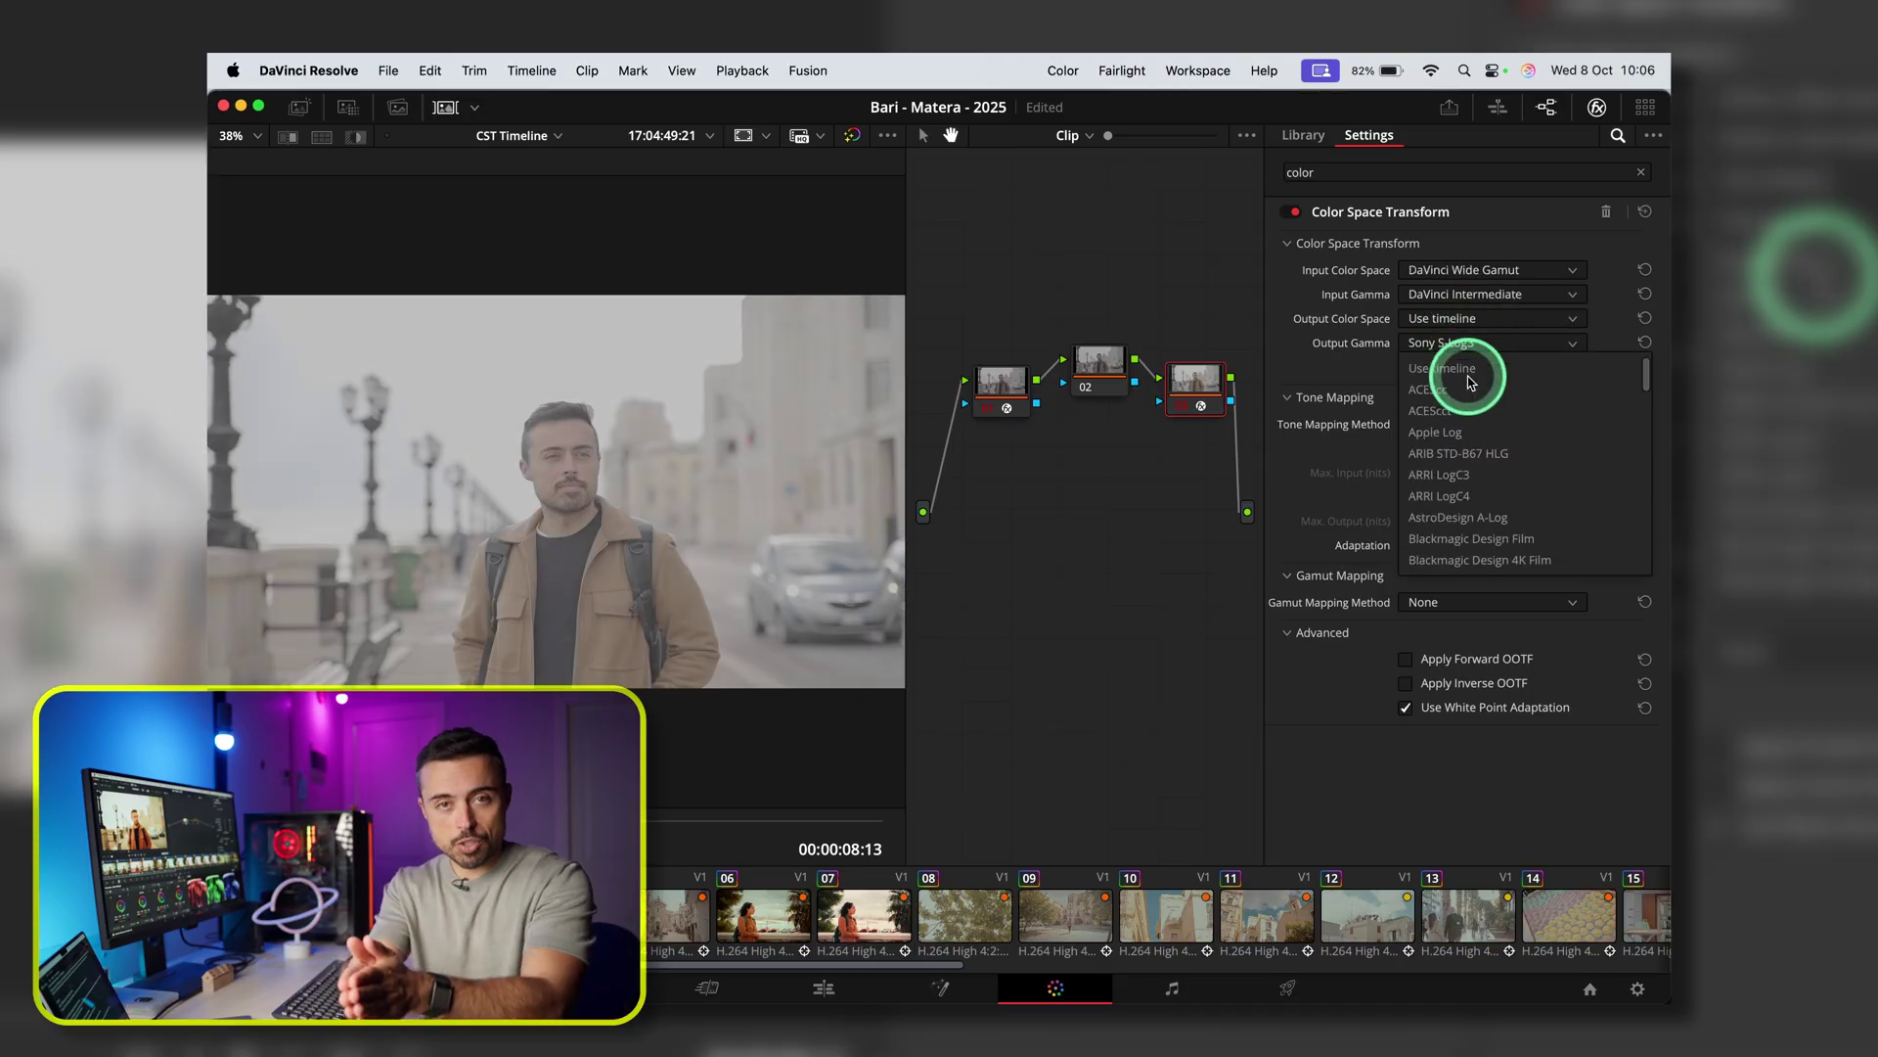
pyautogui.click(1446, 368)
pyautogui.click(999, 386)
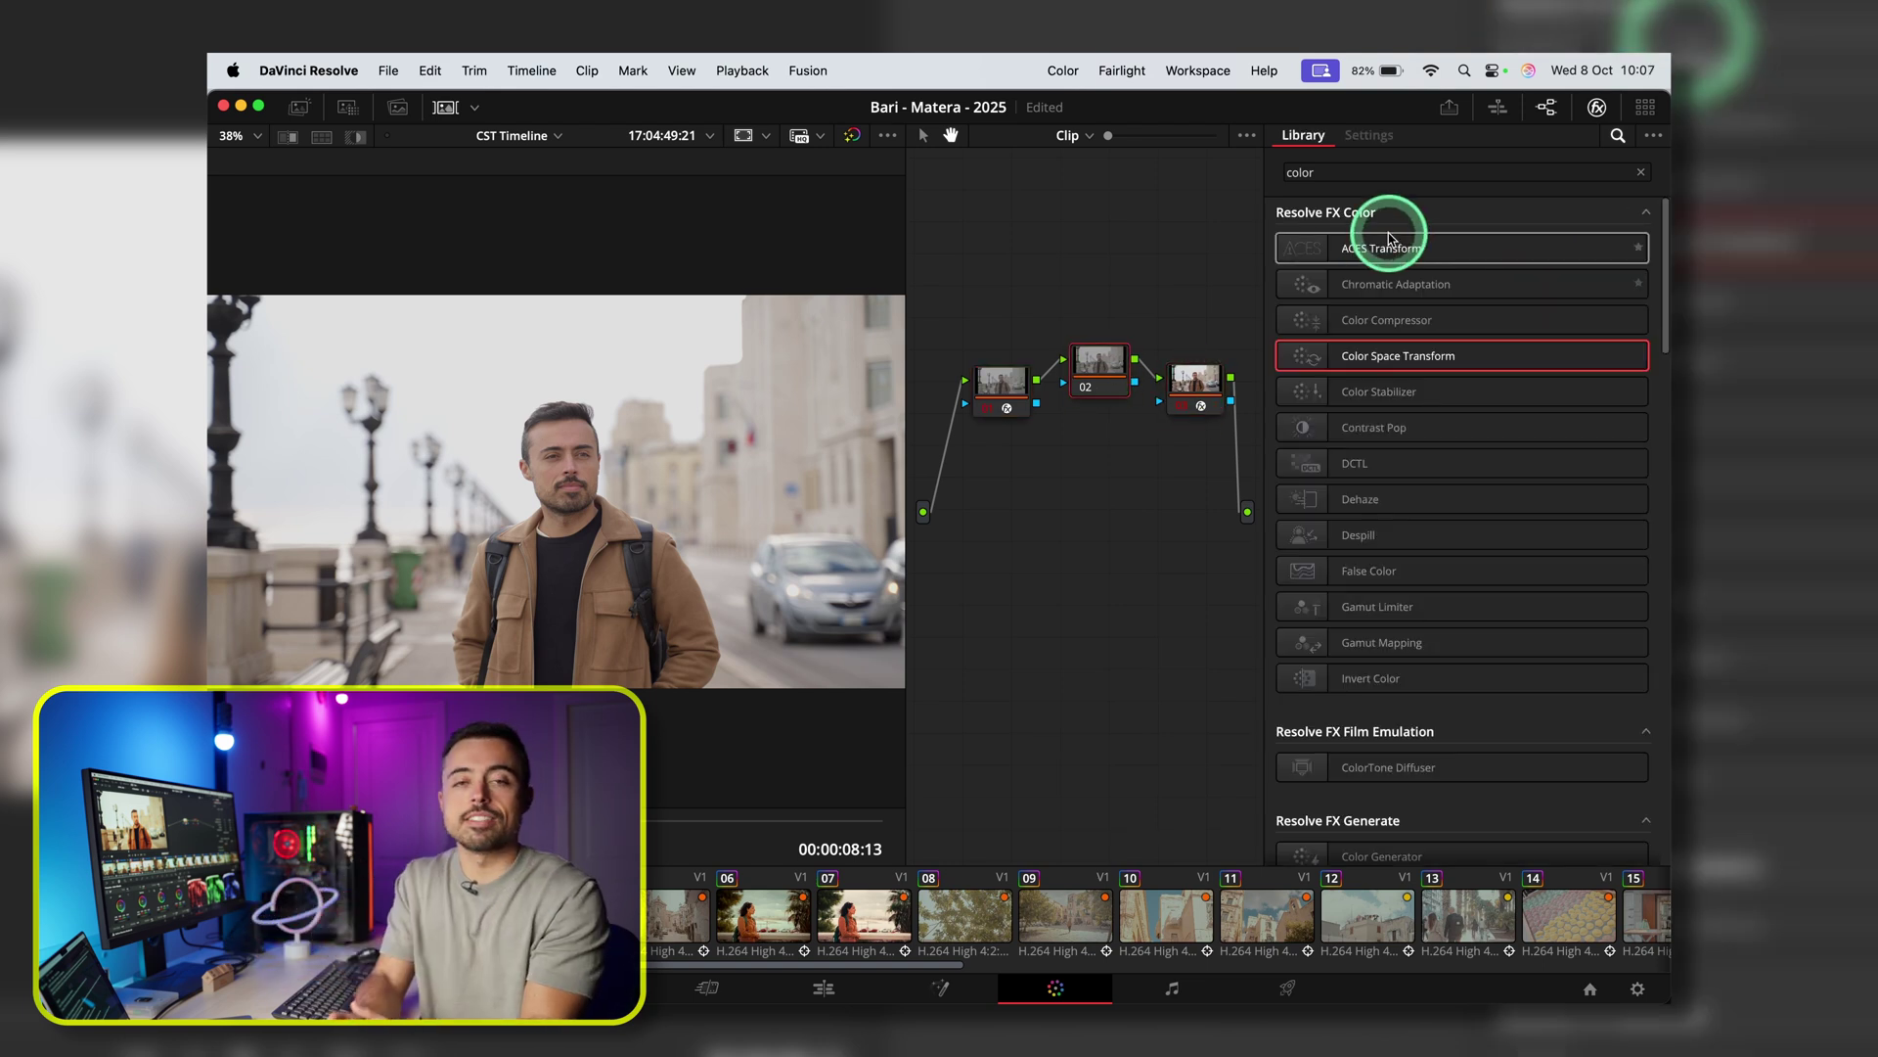
# Step: Apply Dehancer Pro to node 02 with a Sony Alpha 7 IV S-Log3 S-Gamut3.Cine camera source
pyautogui.click(1405, 176)
pyautogui.write('dehanc')
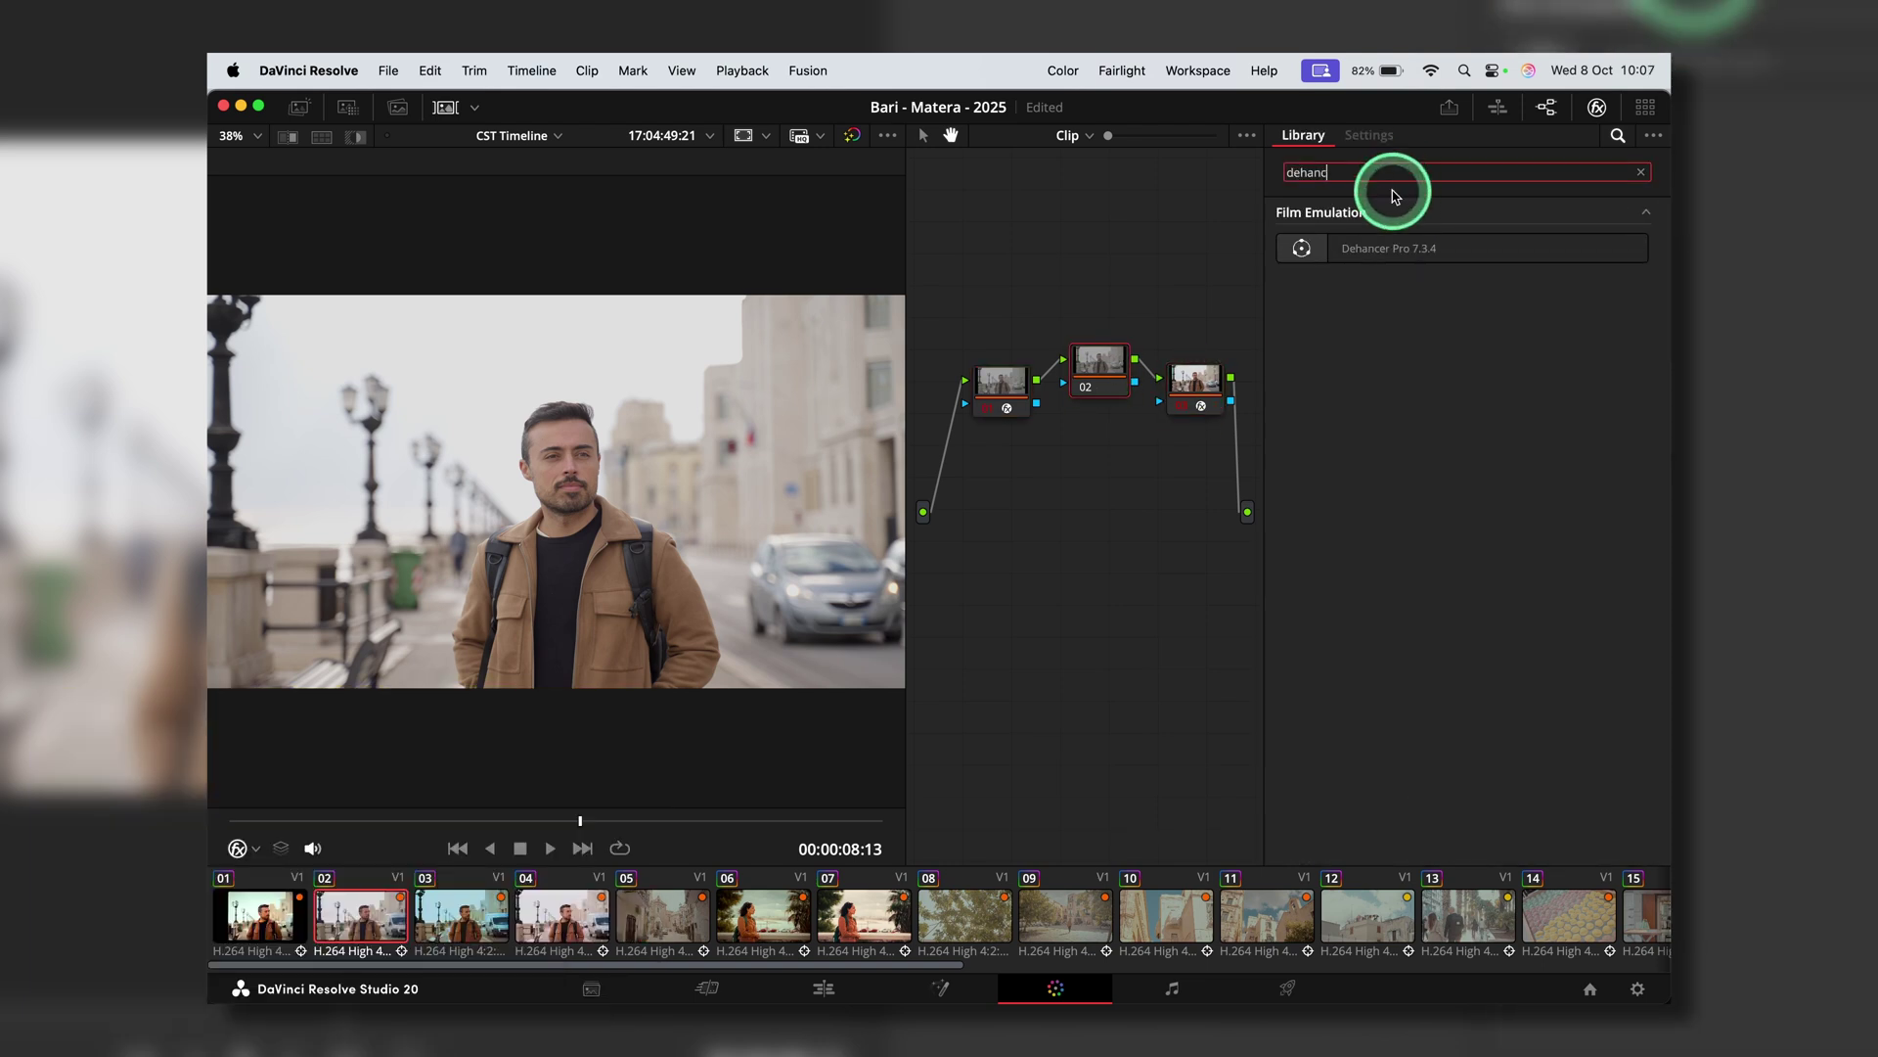
pyautogui.moveTo(1168, 342); pyautogui.dragTo(1104, 370)
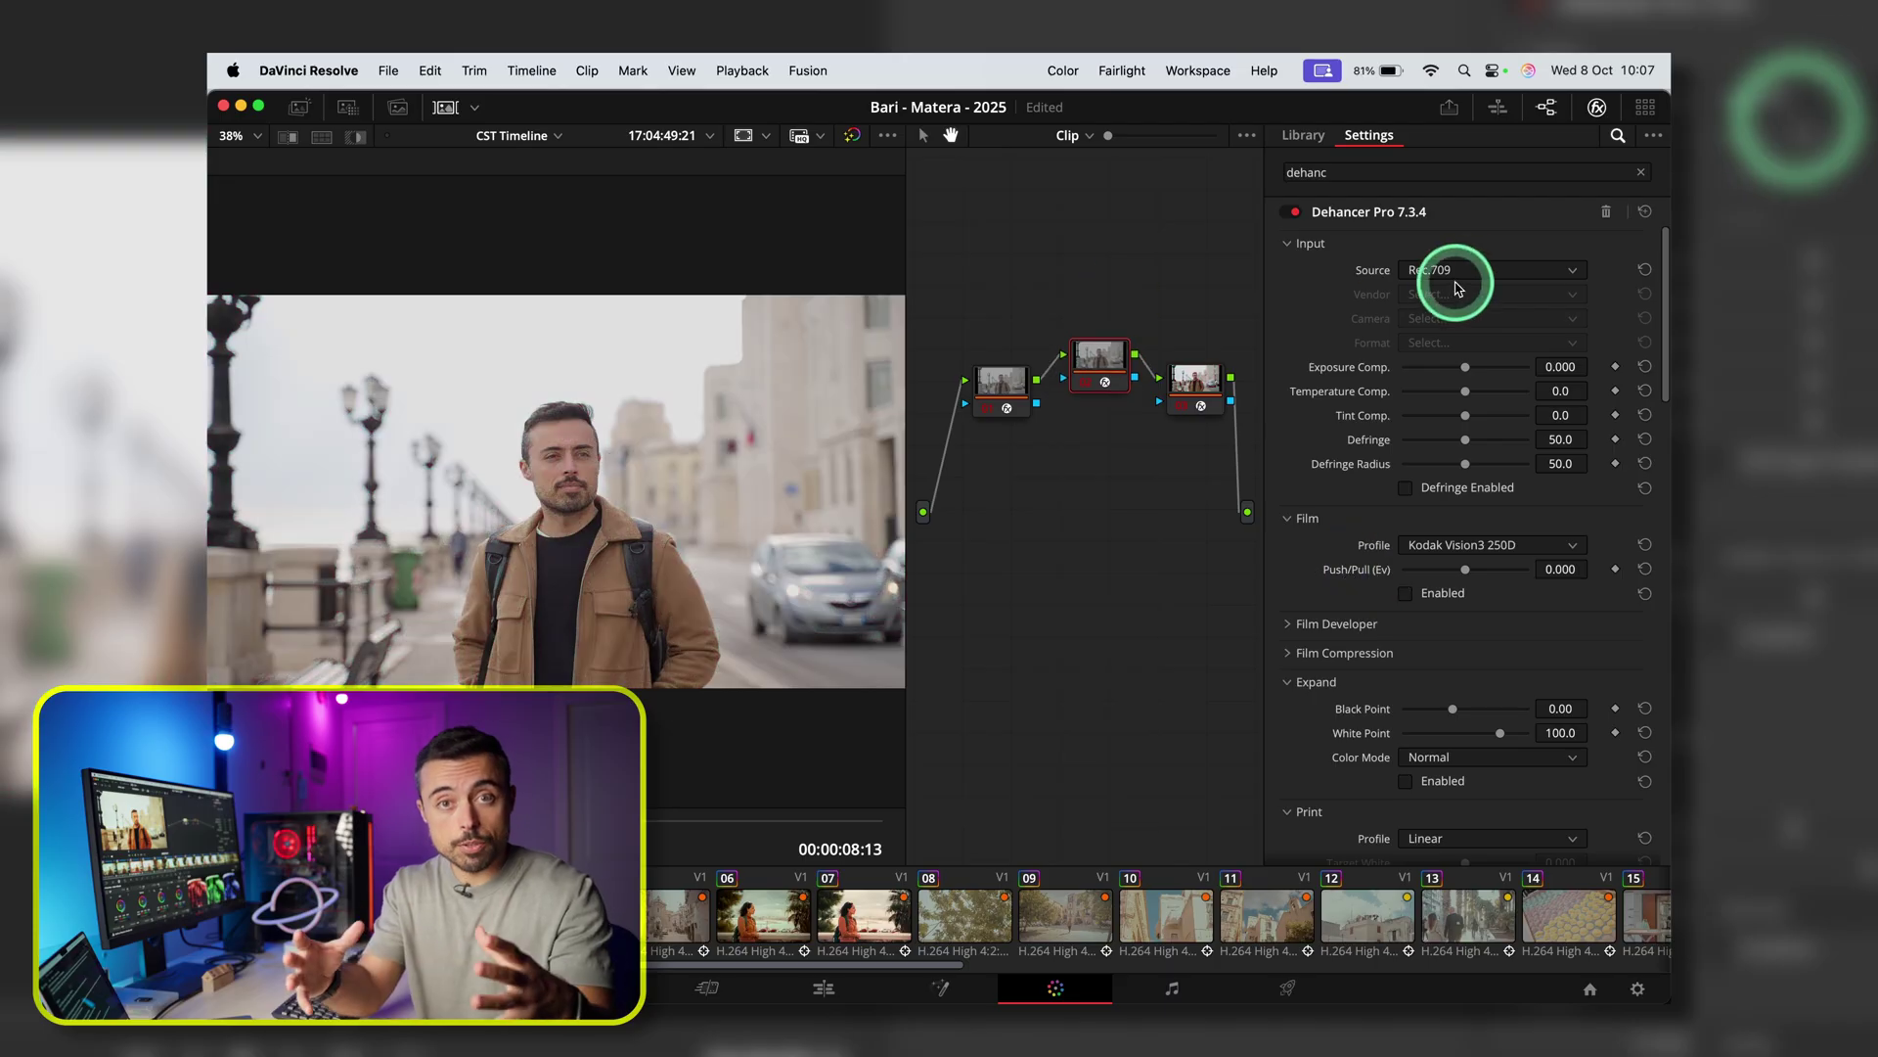
pyautogui.click(1458, 279)
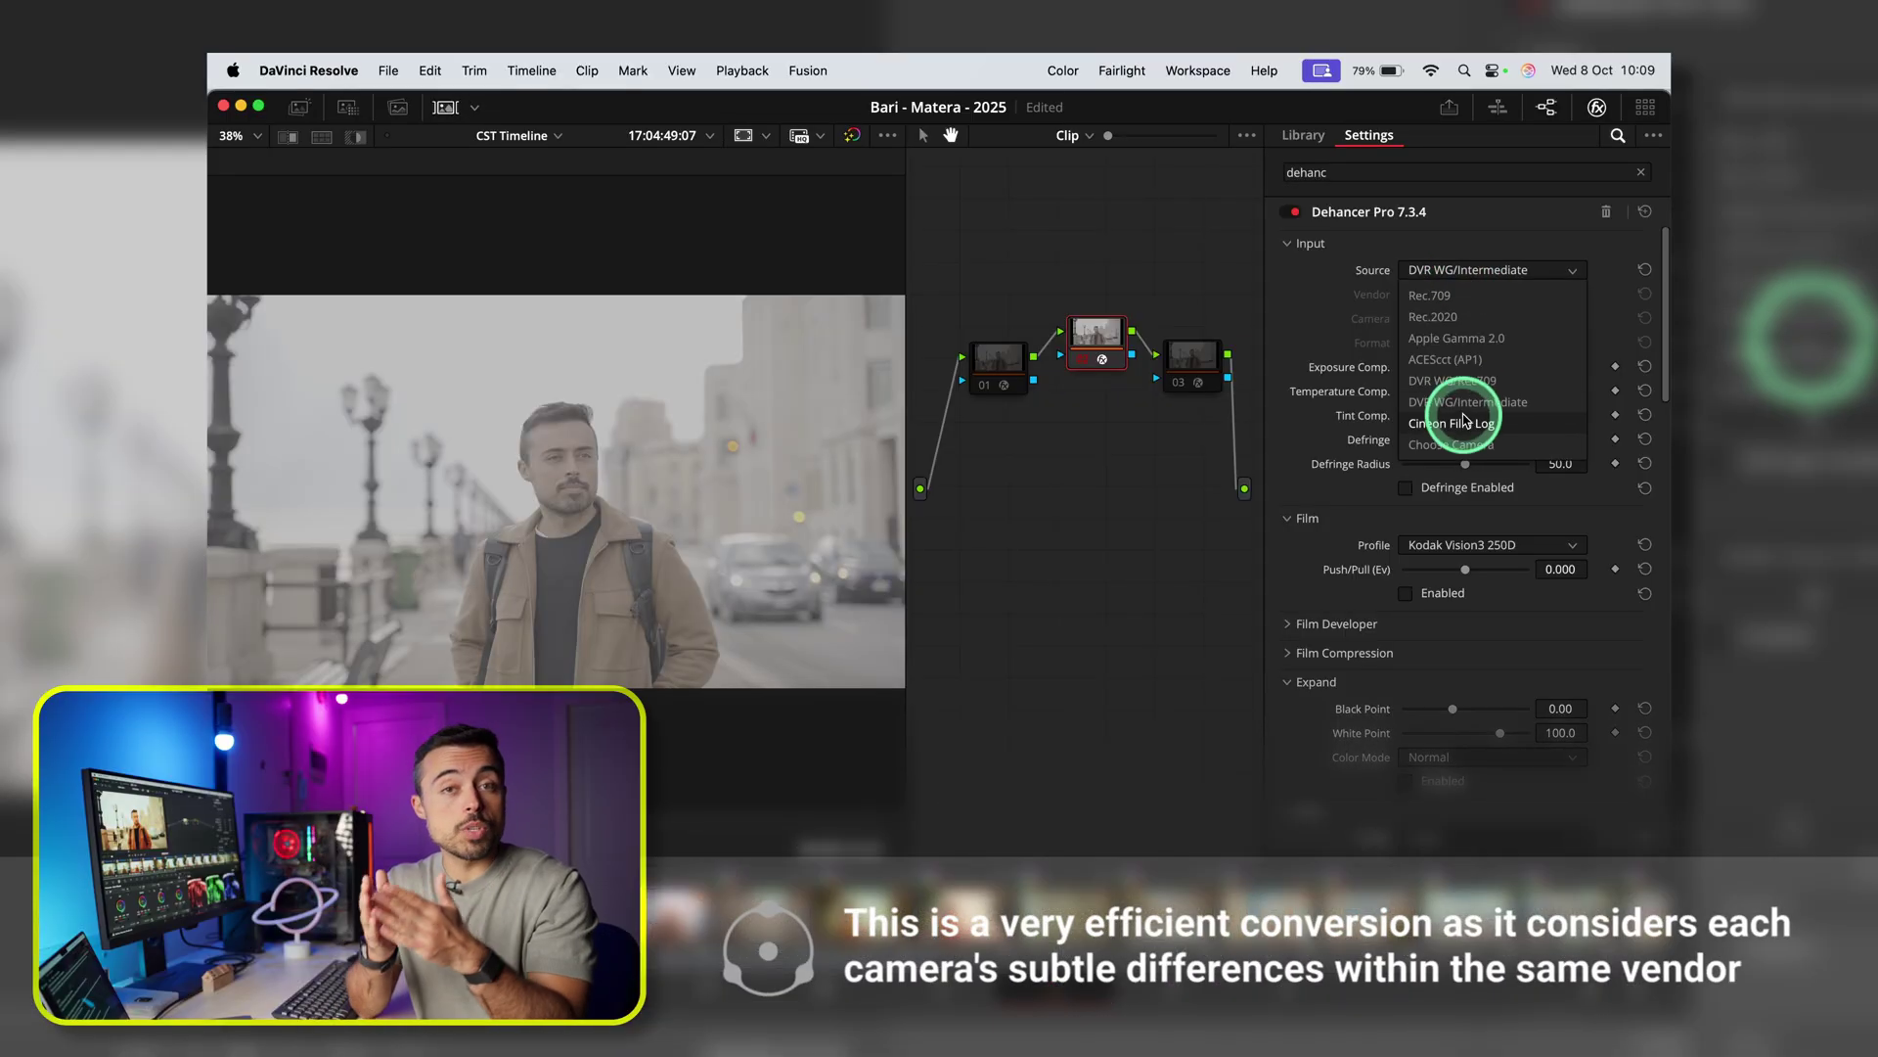
pyautogui.click(1457, 446)
pyautogui.click(1467, 294)
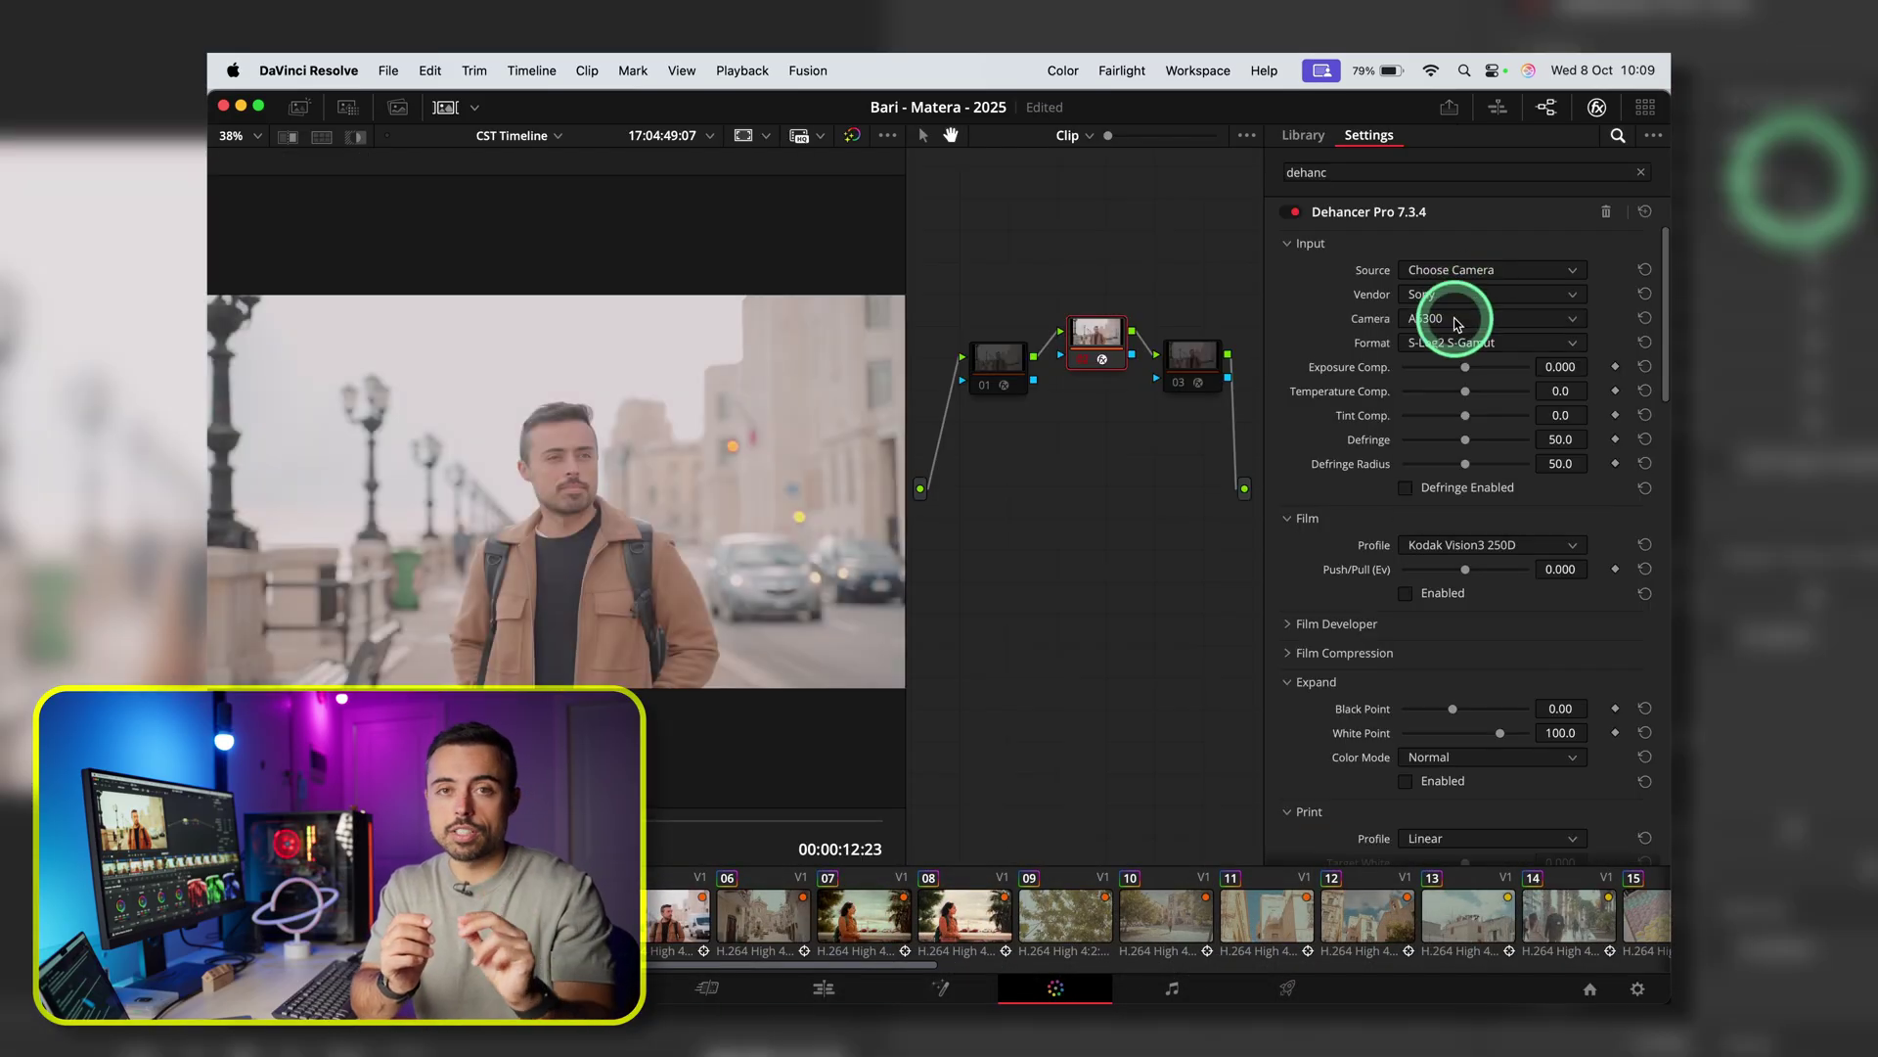
pyautogui.click(1467, 343)
pyautogui.click(1467, 432)
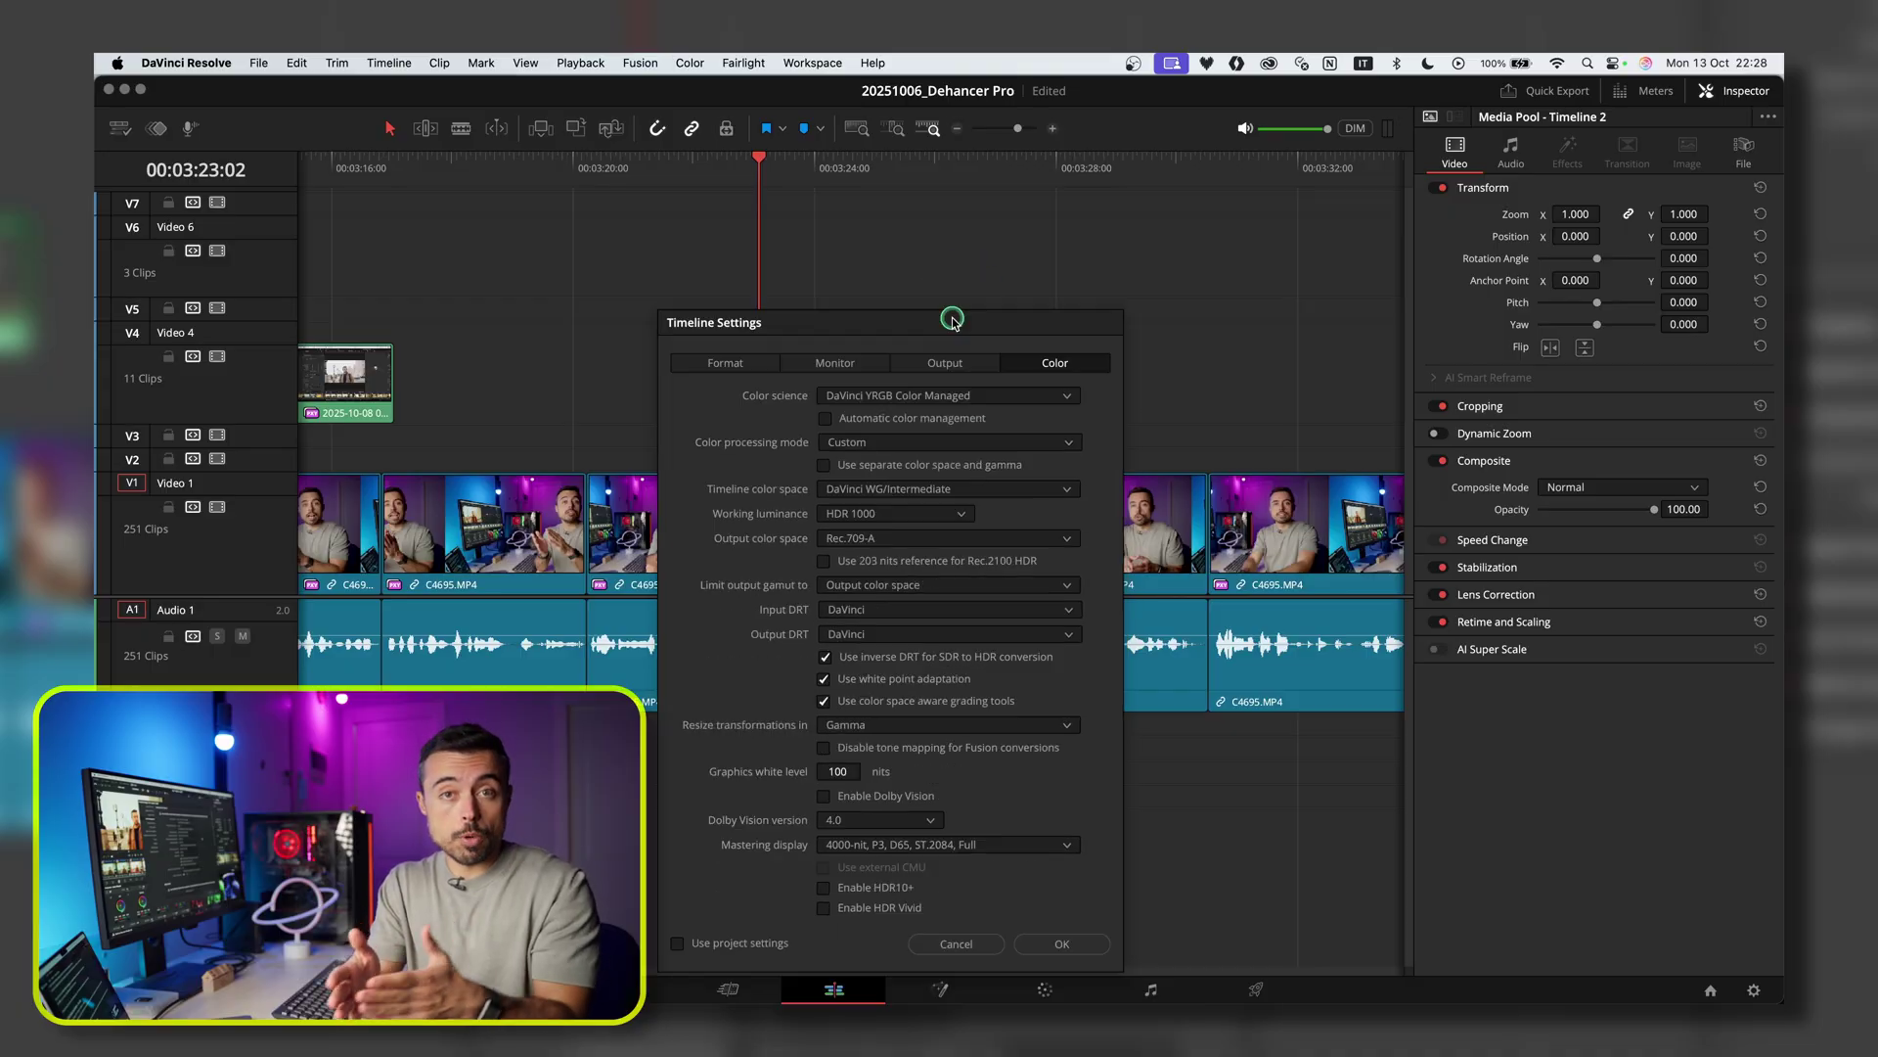
# Step: Switch the colour processing mode to HDR DaVinci Wide Gamut Intermediate
pyautogui.click(913, 349)
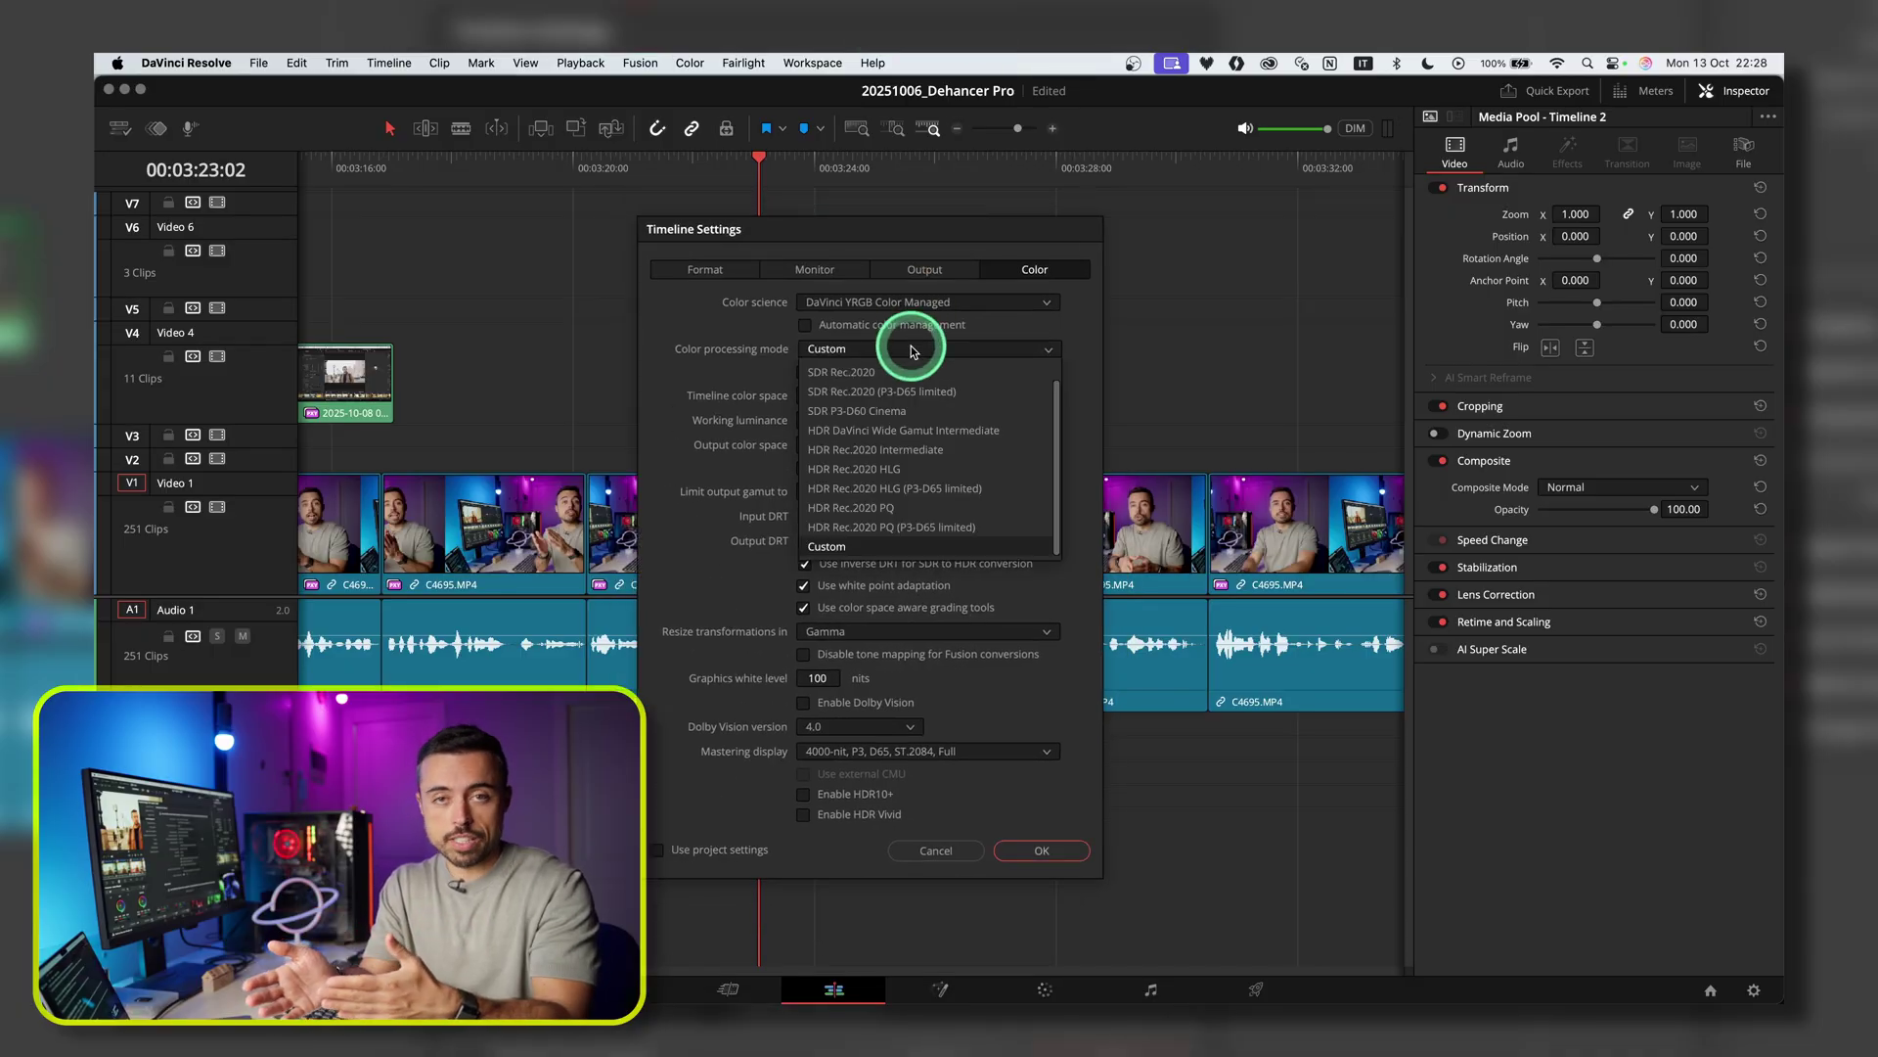
pyautogui.click(857, 549)
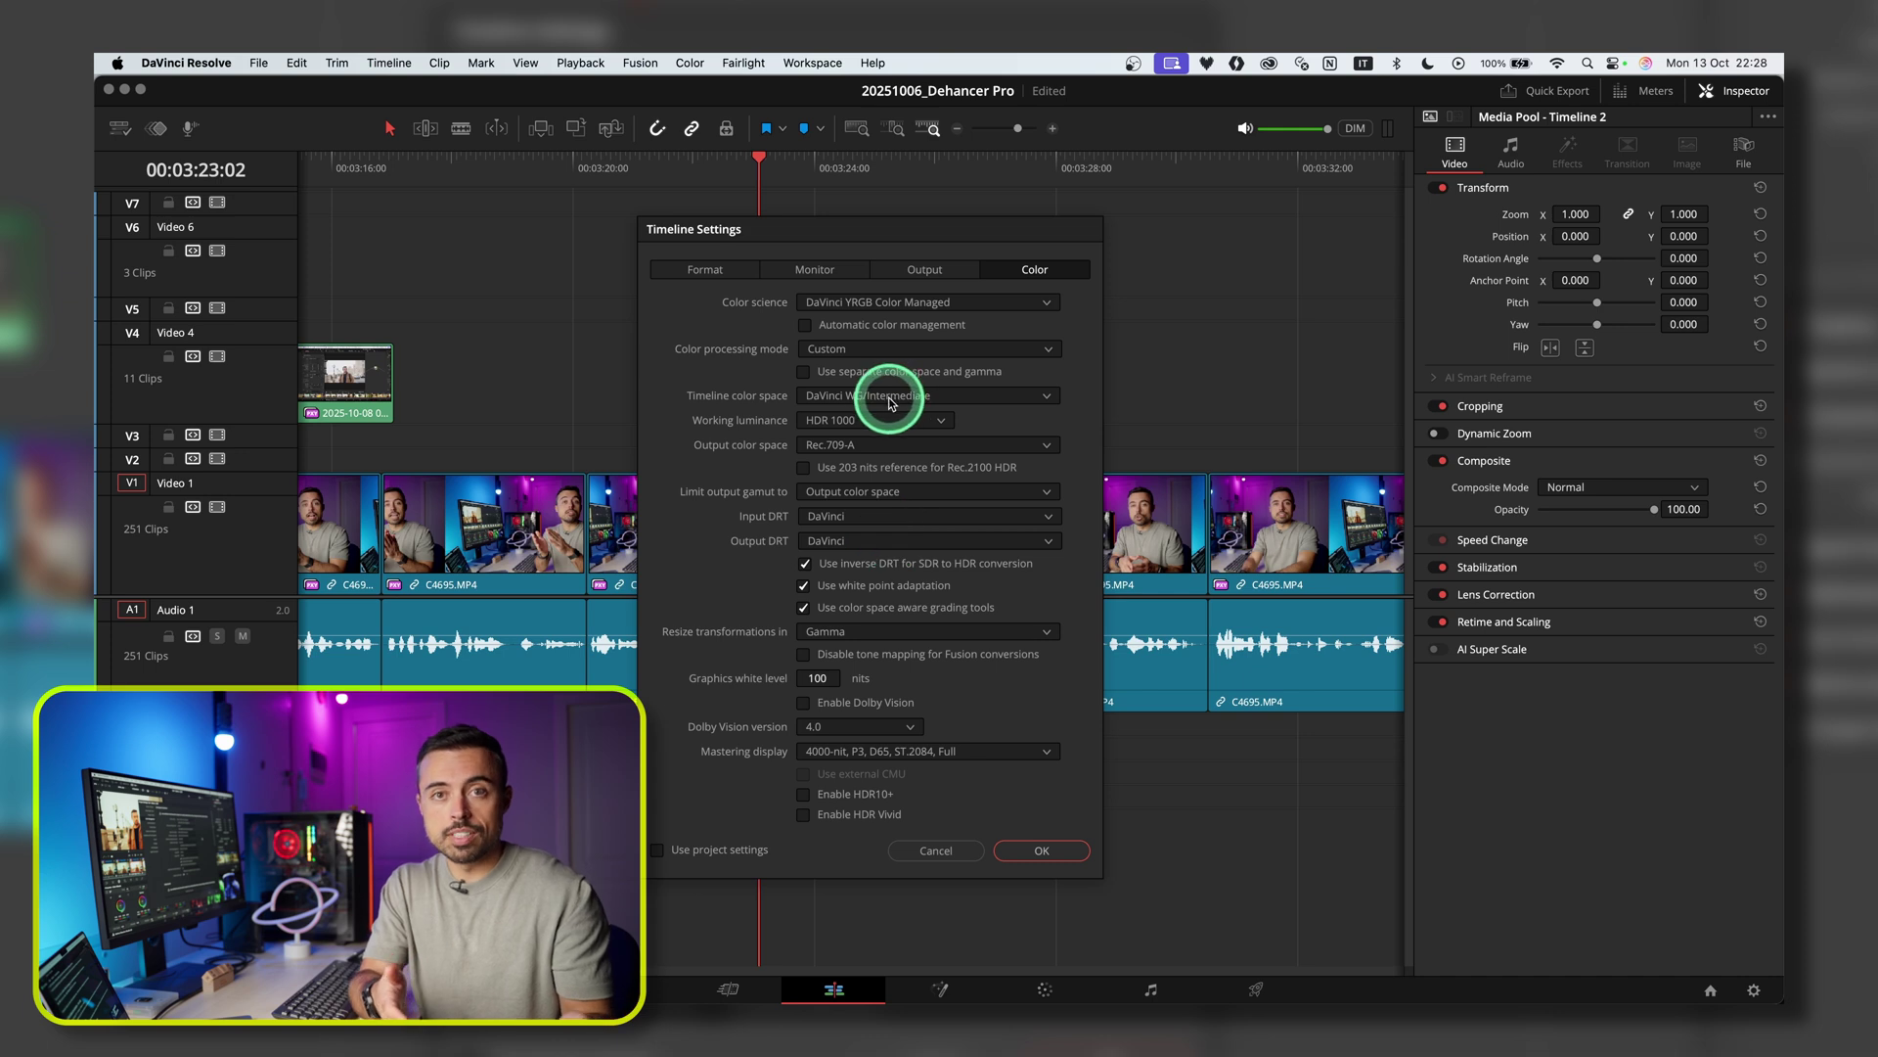
pyautogui.click(906, 351)
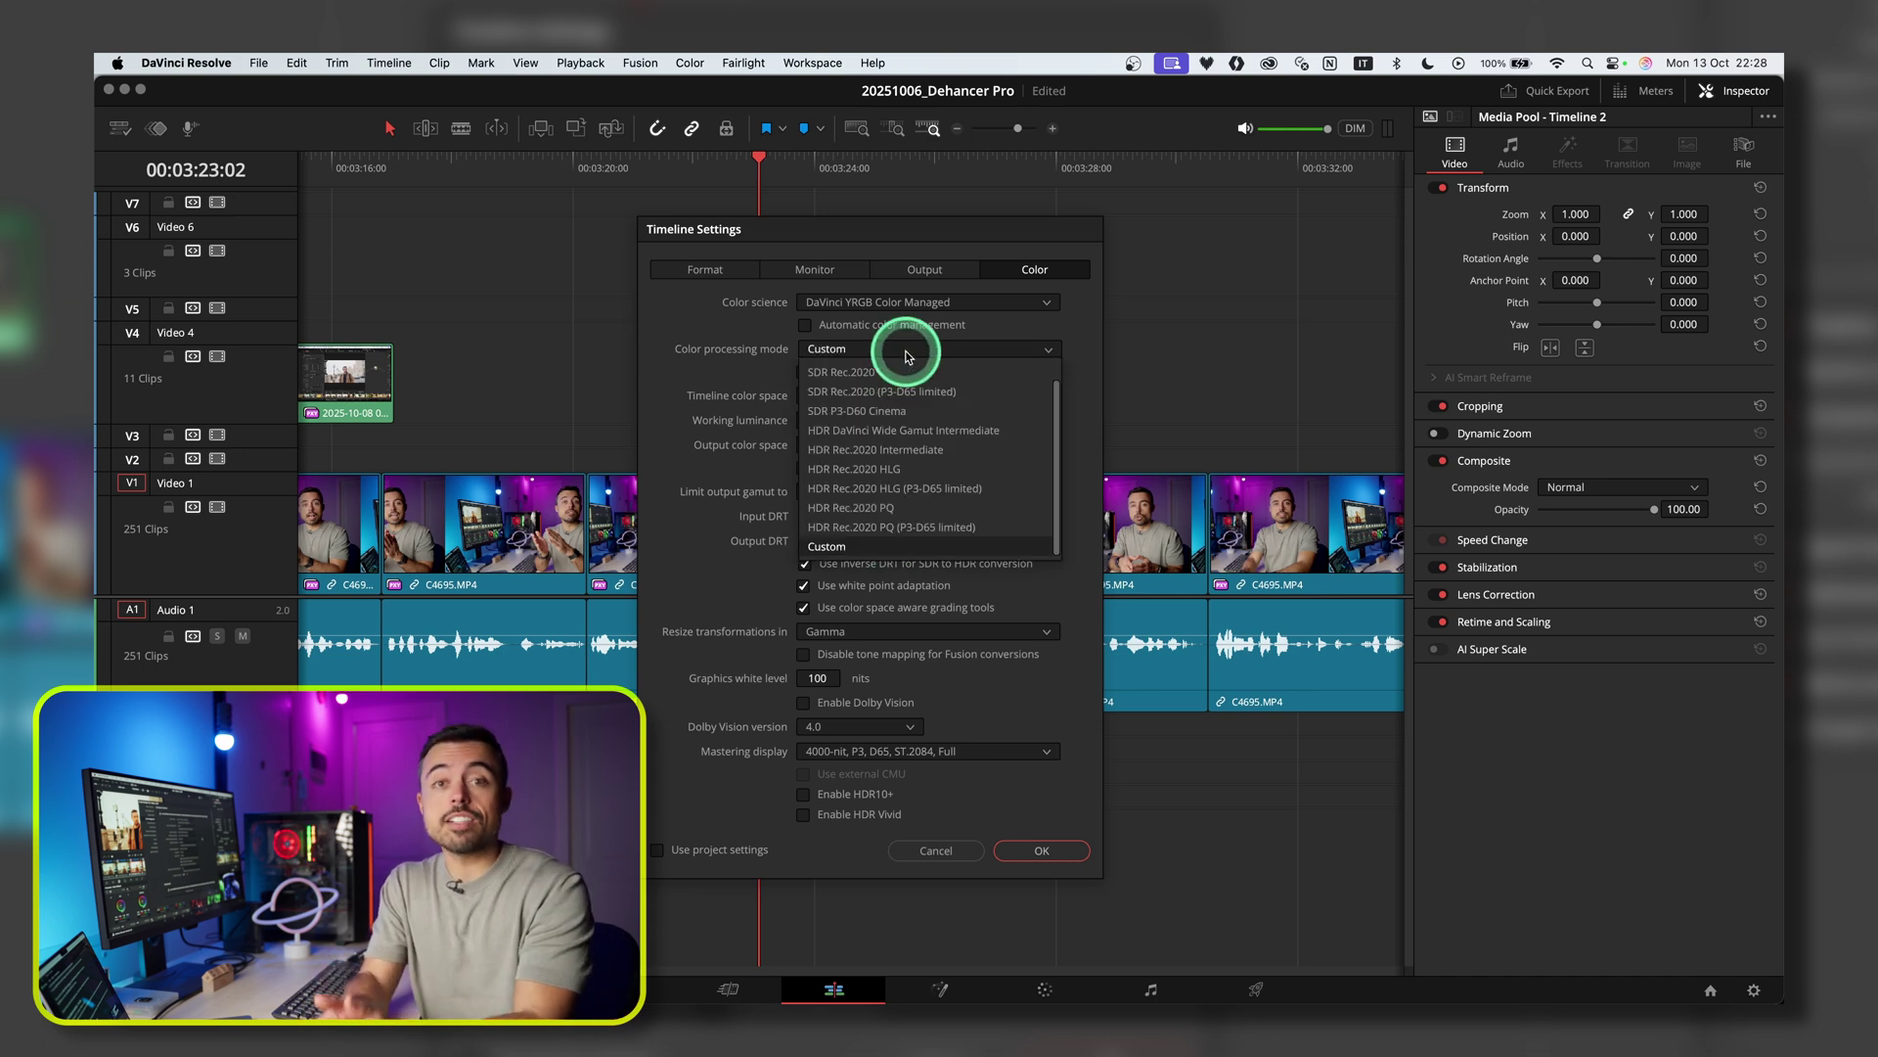
pyautogui.click(904, 432)
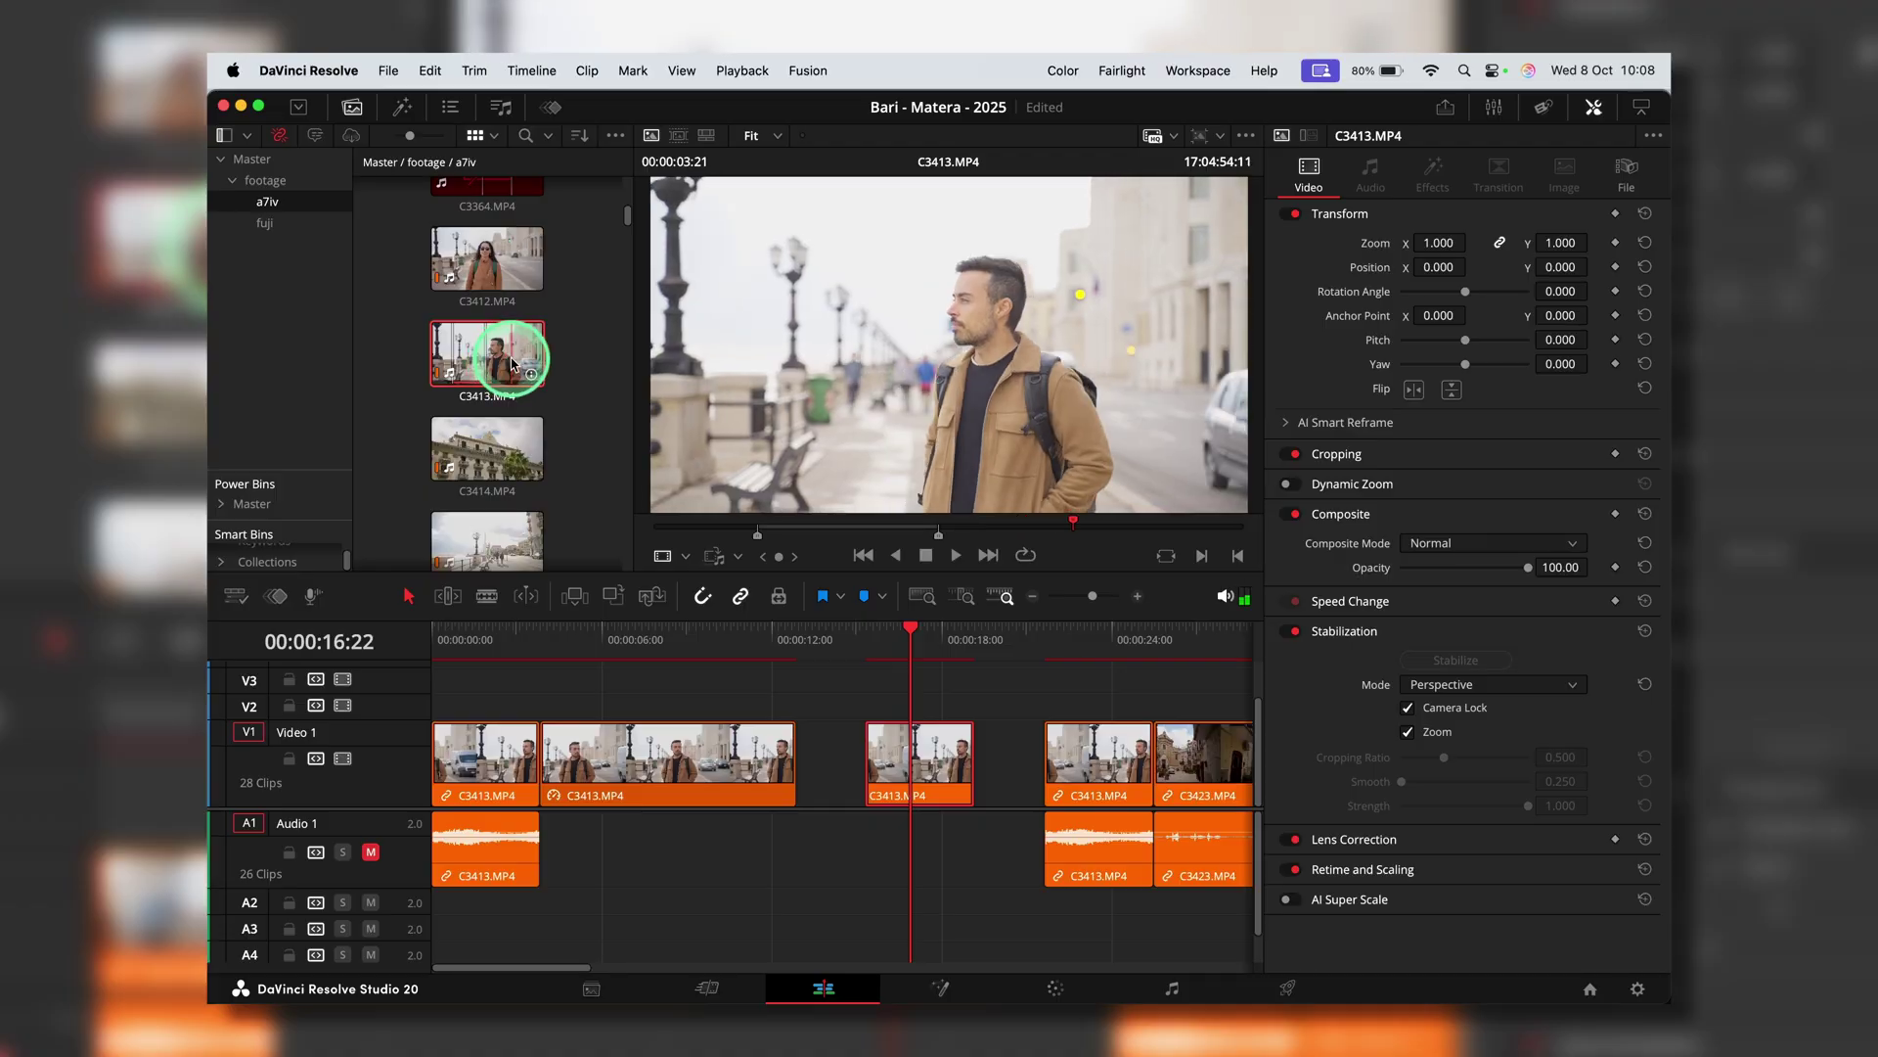
# Step: Check the C3413 clip's input colour space and set Dehancer's source to DVR WG/Intermediate
pyautogui.rightClick(510, 364)
pyautogui.moveTo(766, 782)
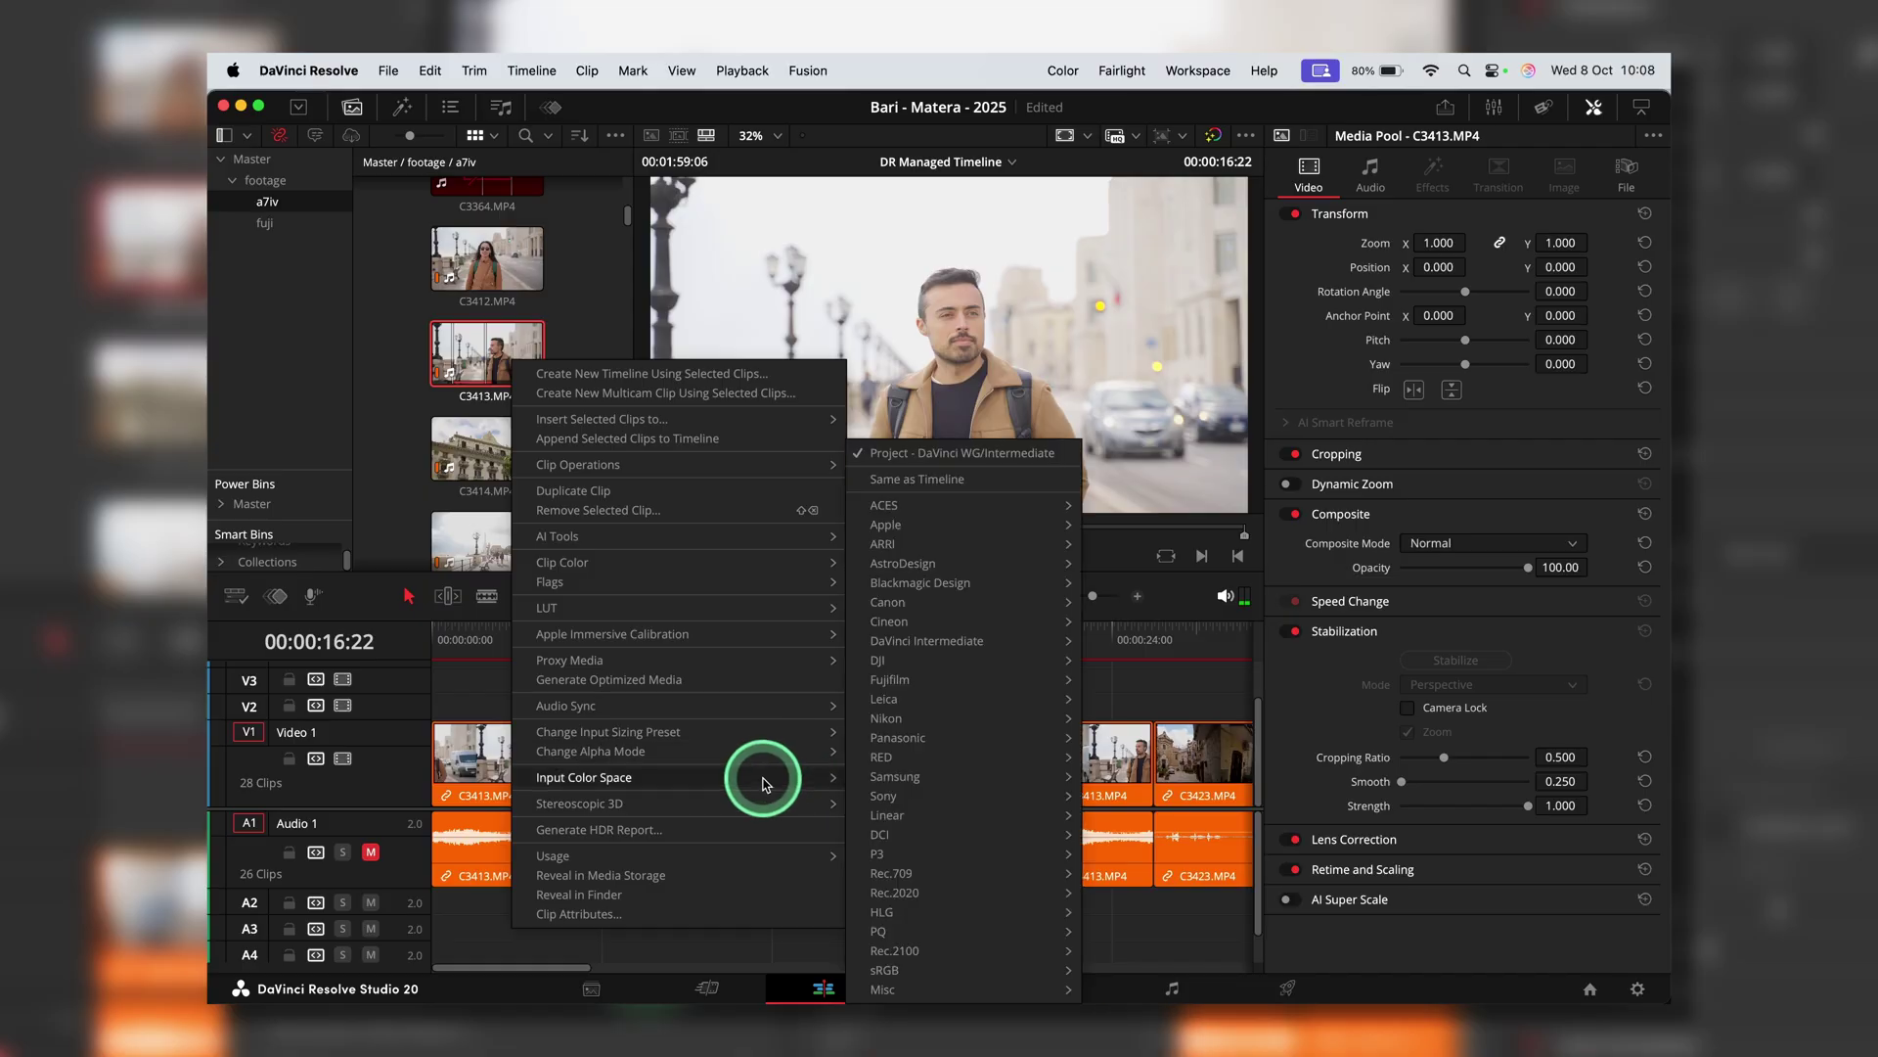
pyautogui.moveTo(879, 800)
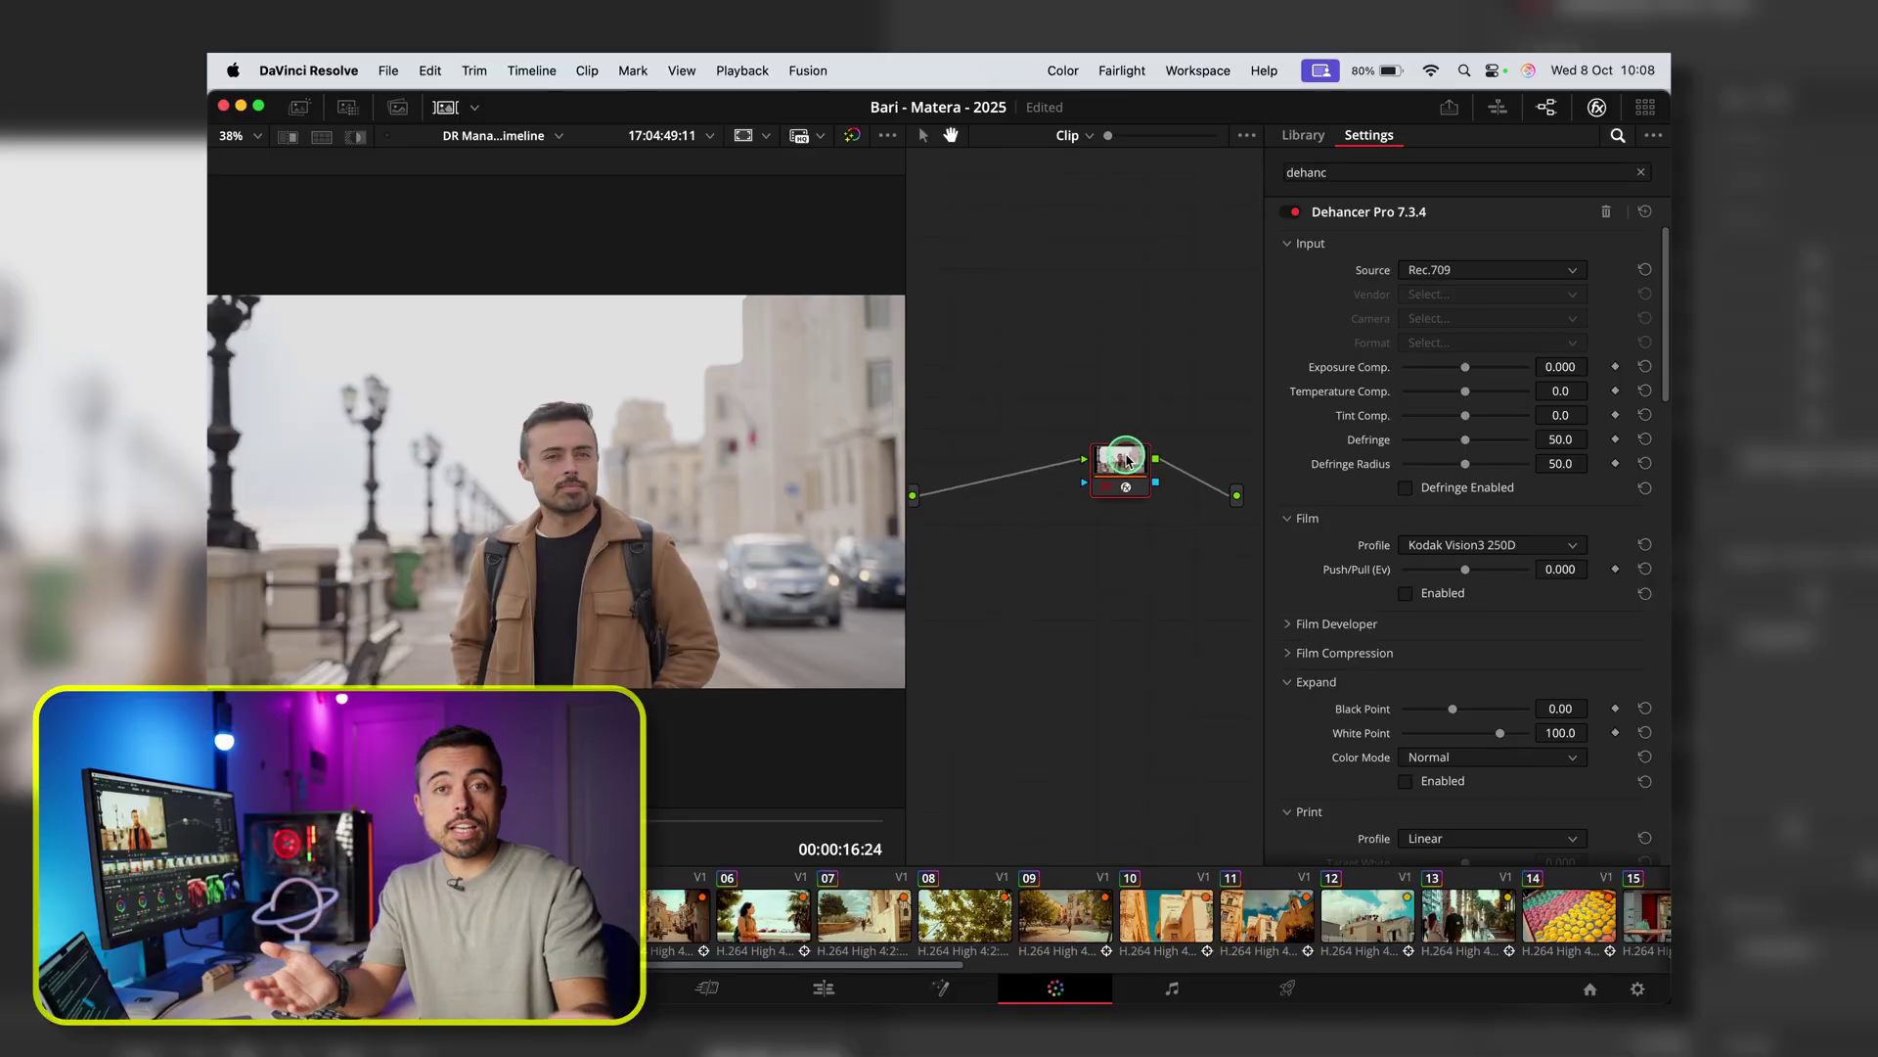
pyautogui.click(1458, 280)
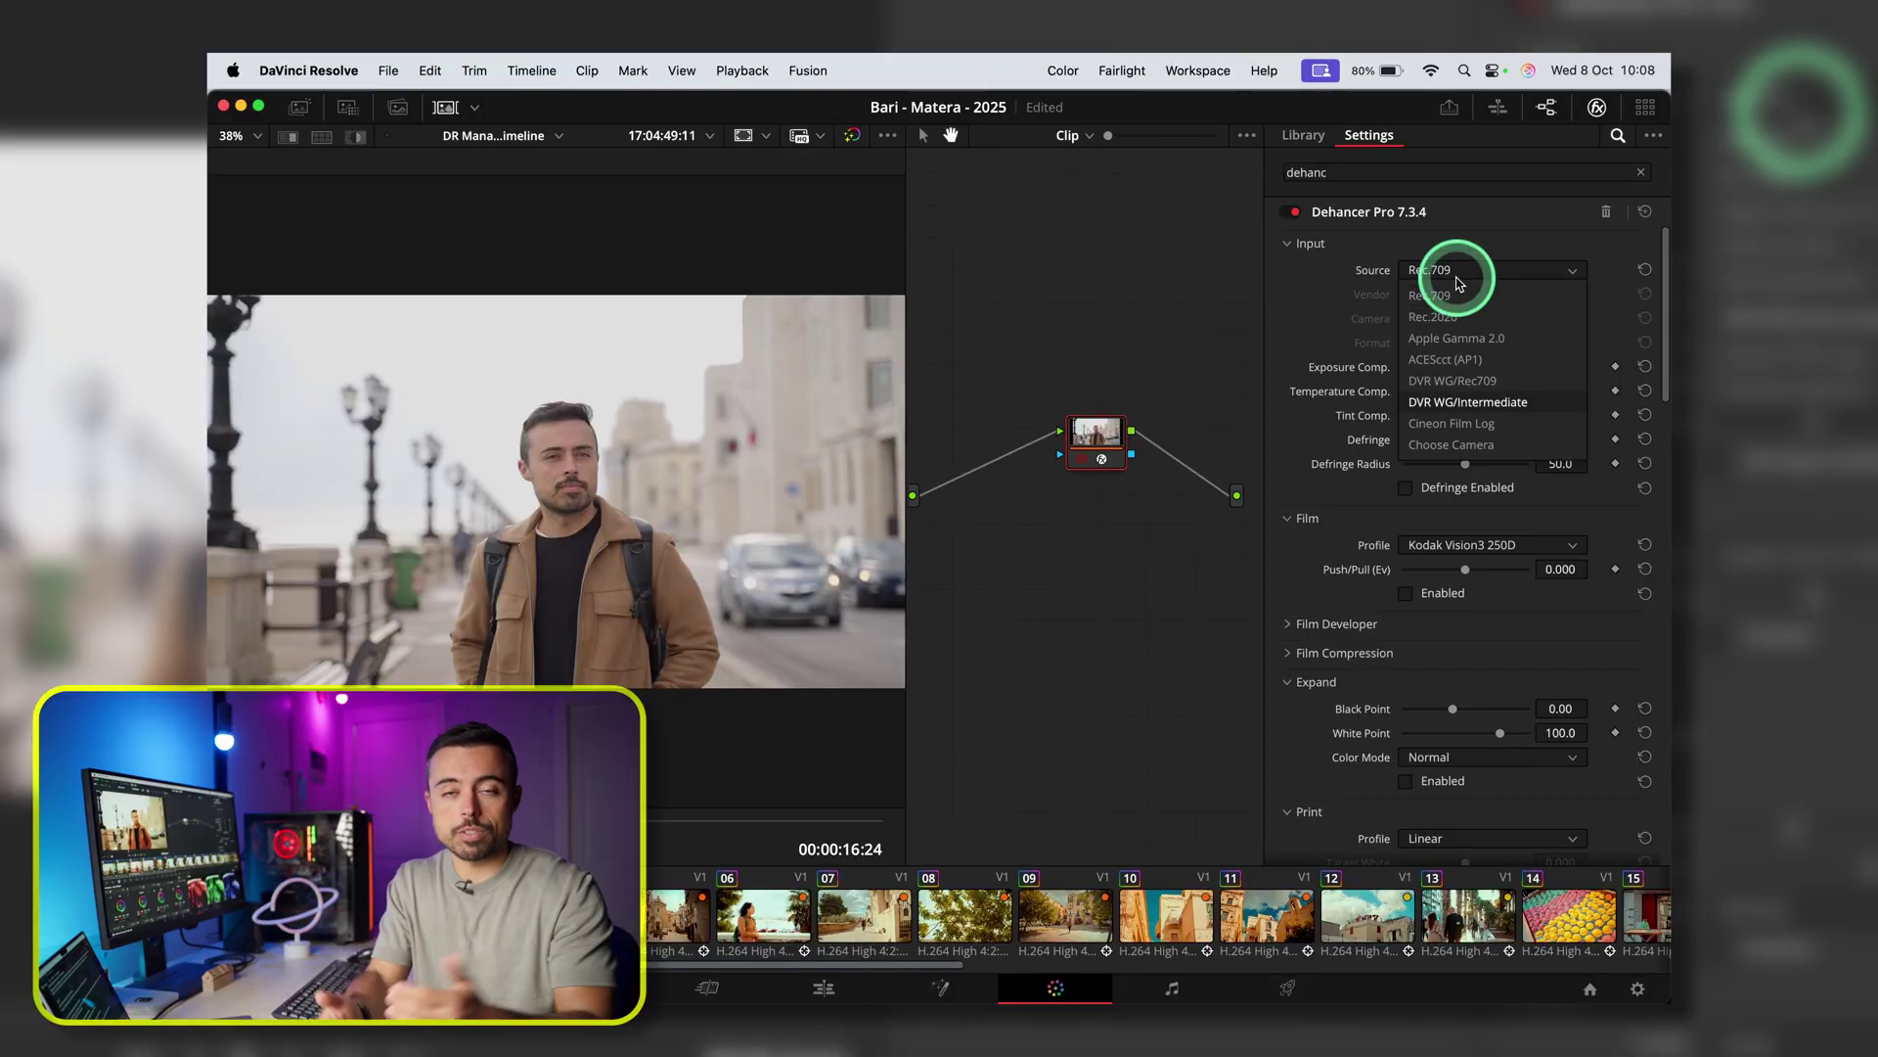
pyautogui.click(1468, 402)
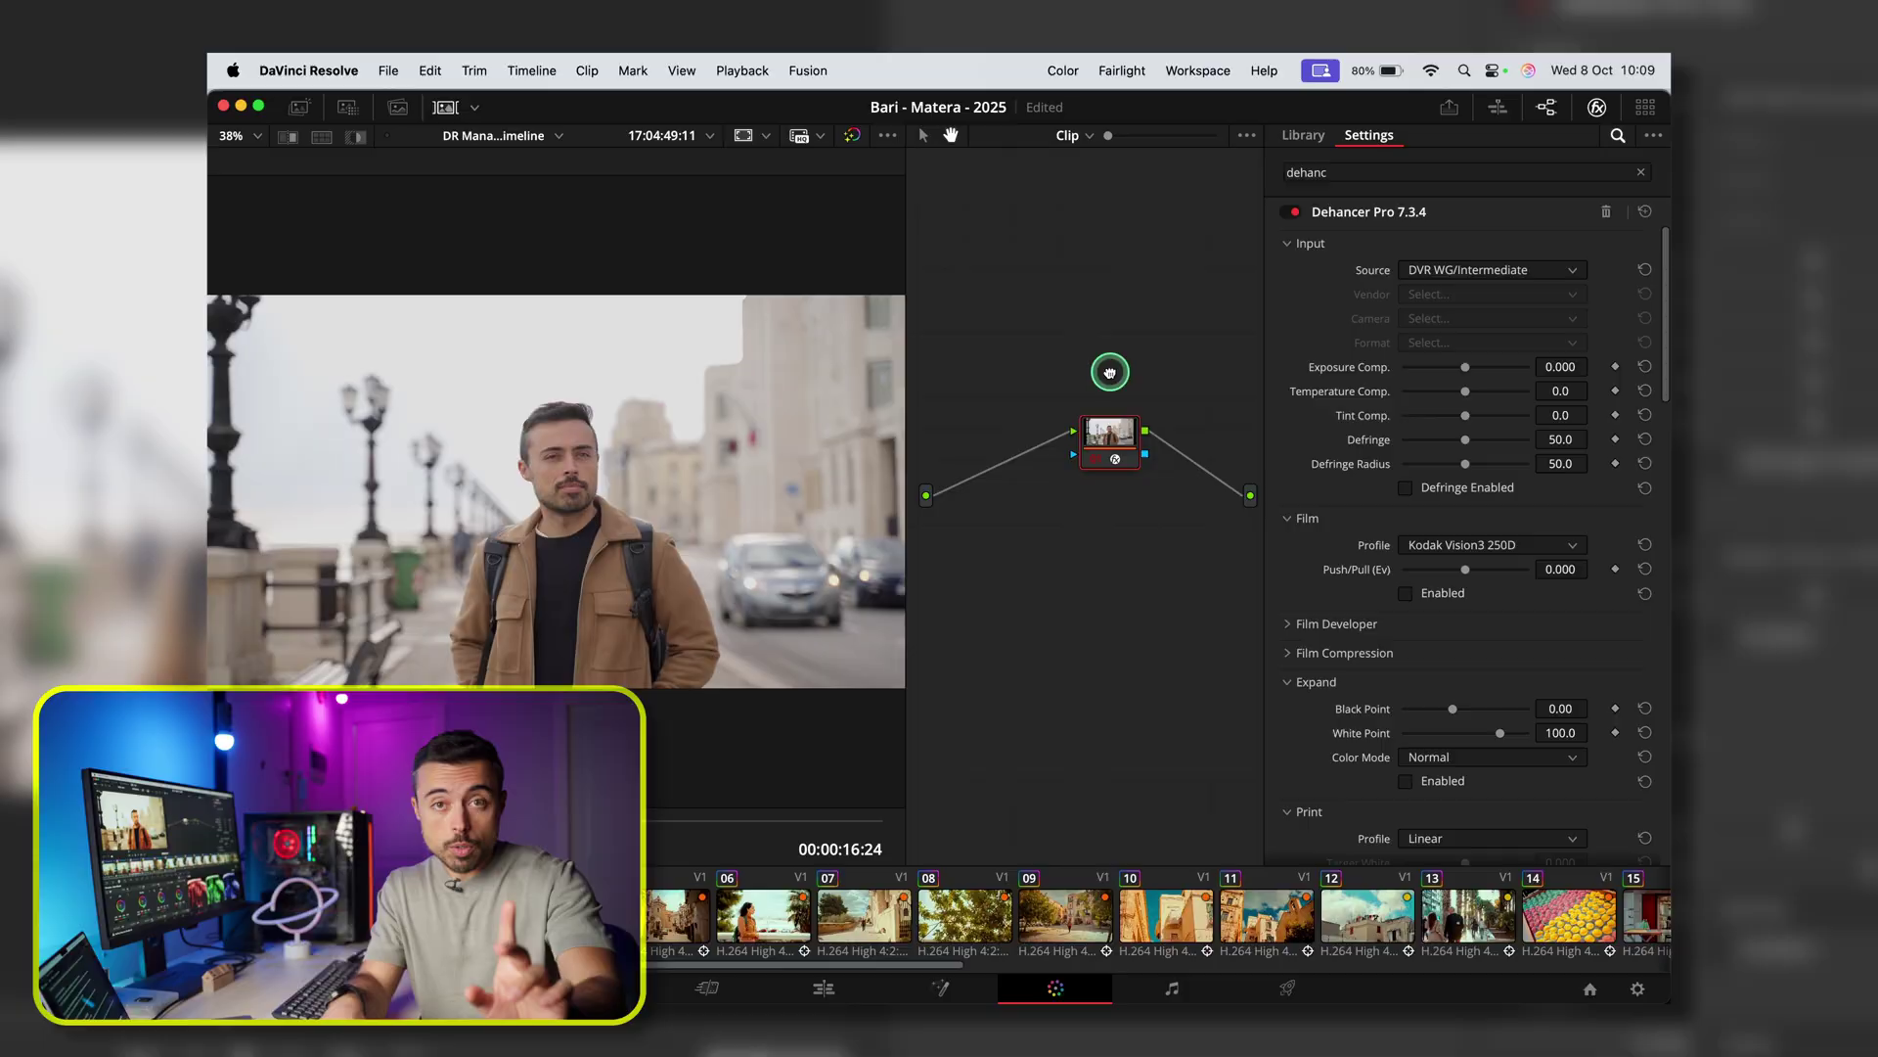
# Step: Switch the node graph to Timeline and add Dehancer Pro as a timeline-wide node
pyautogui.click(1079, 134)
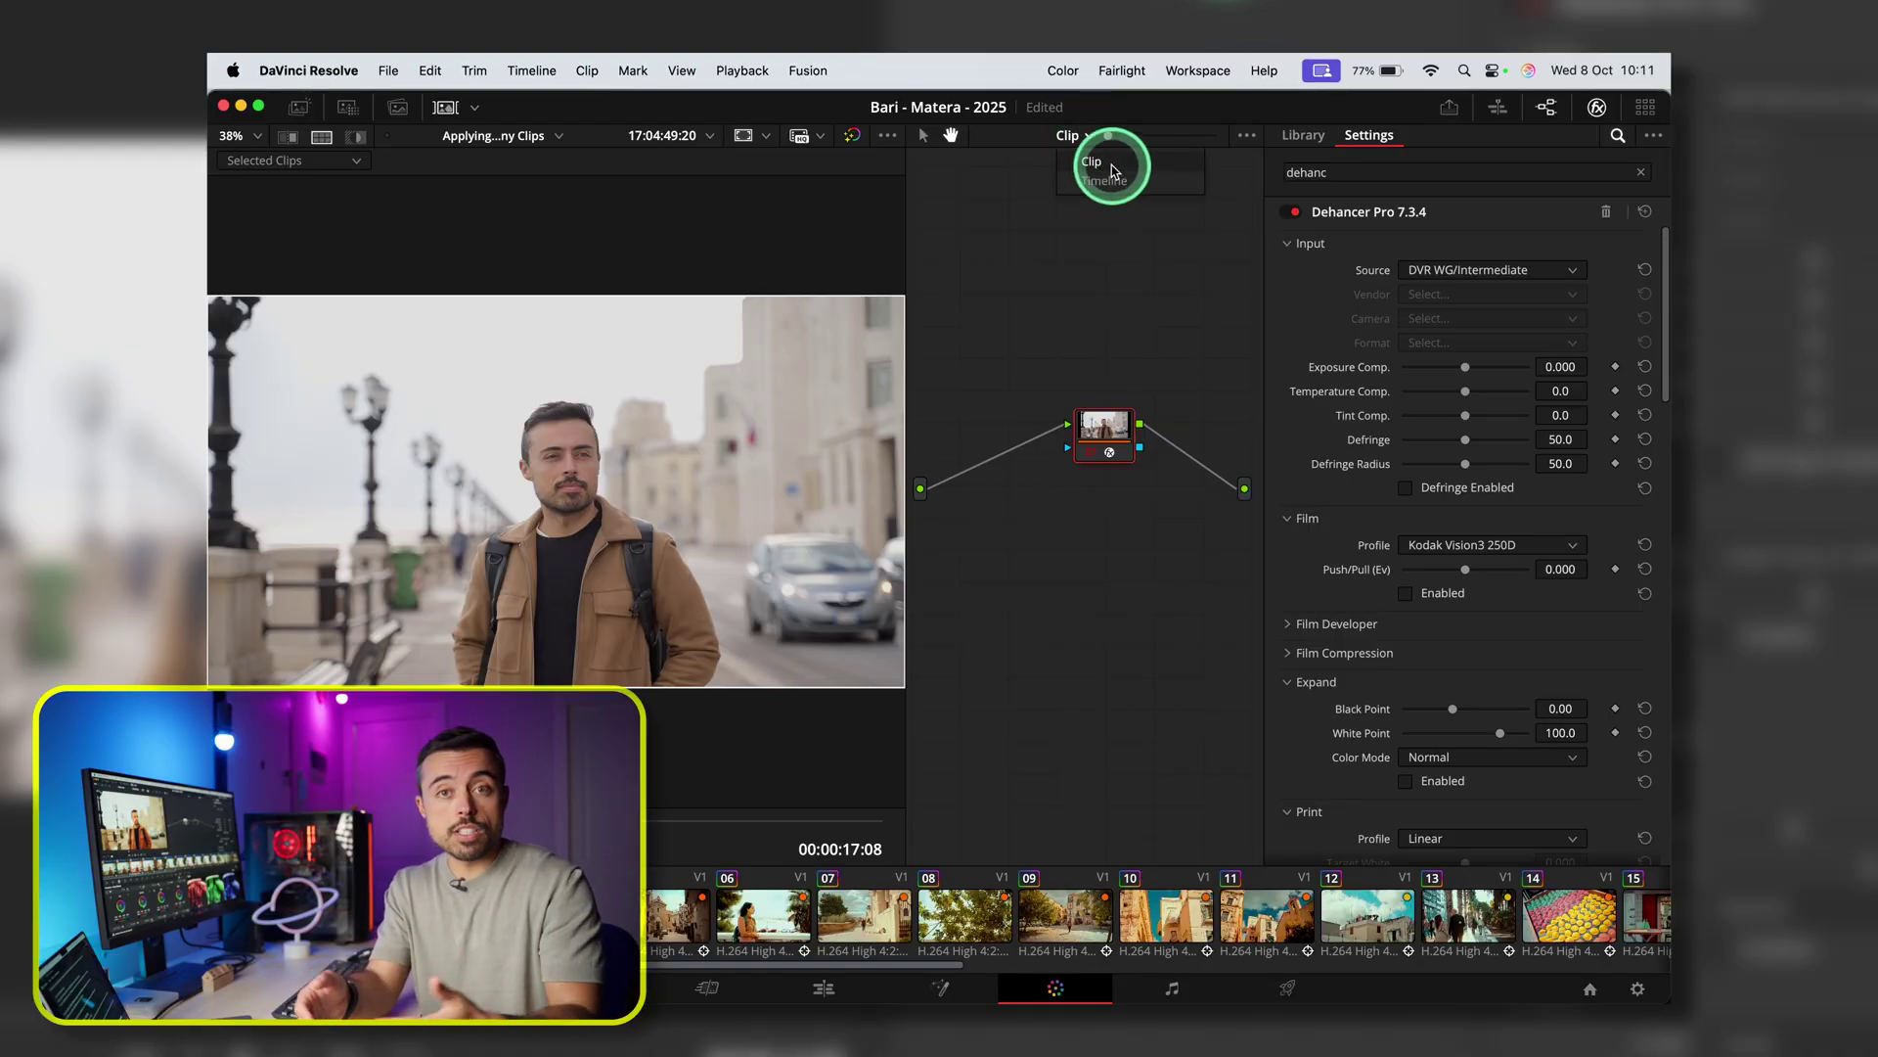
pyautogui.click(1105, 182)
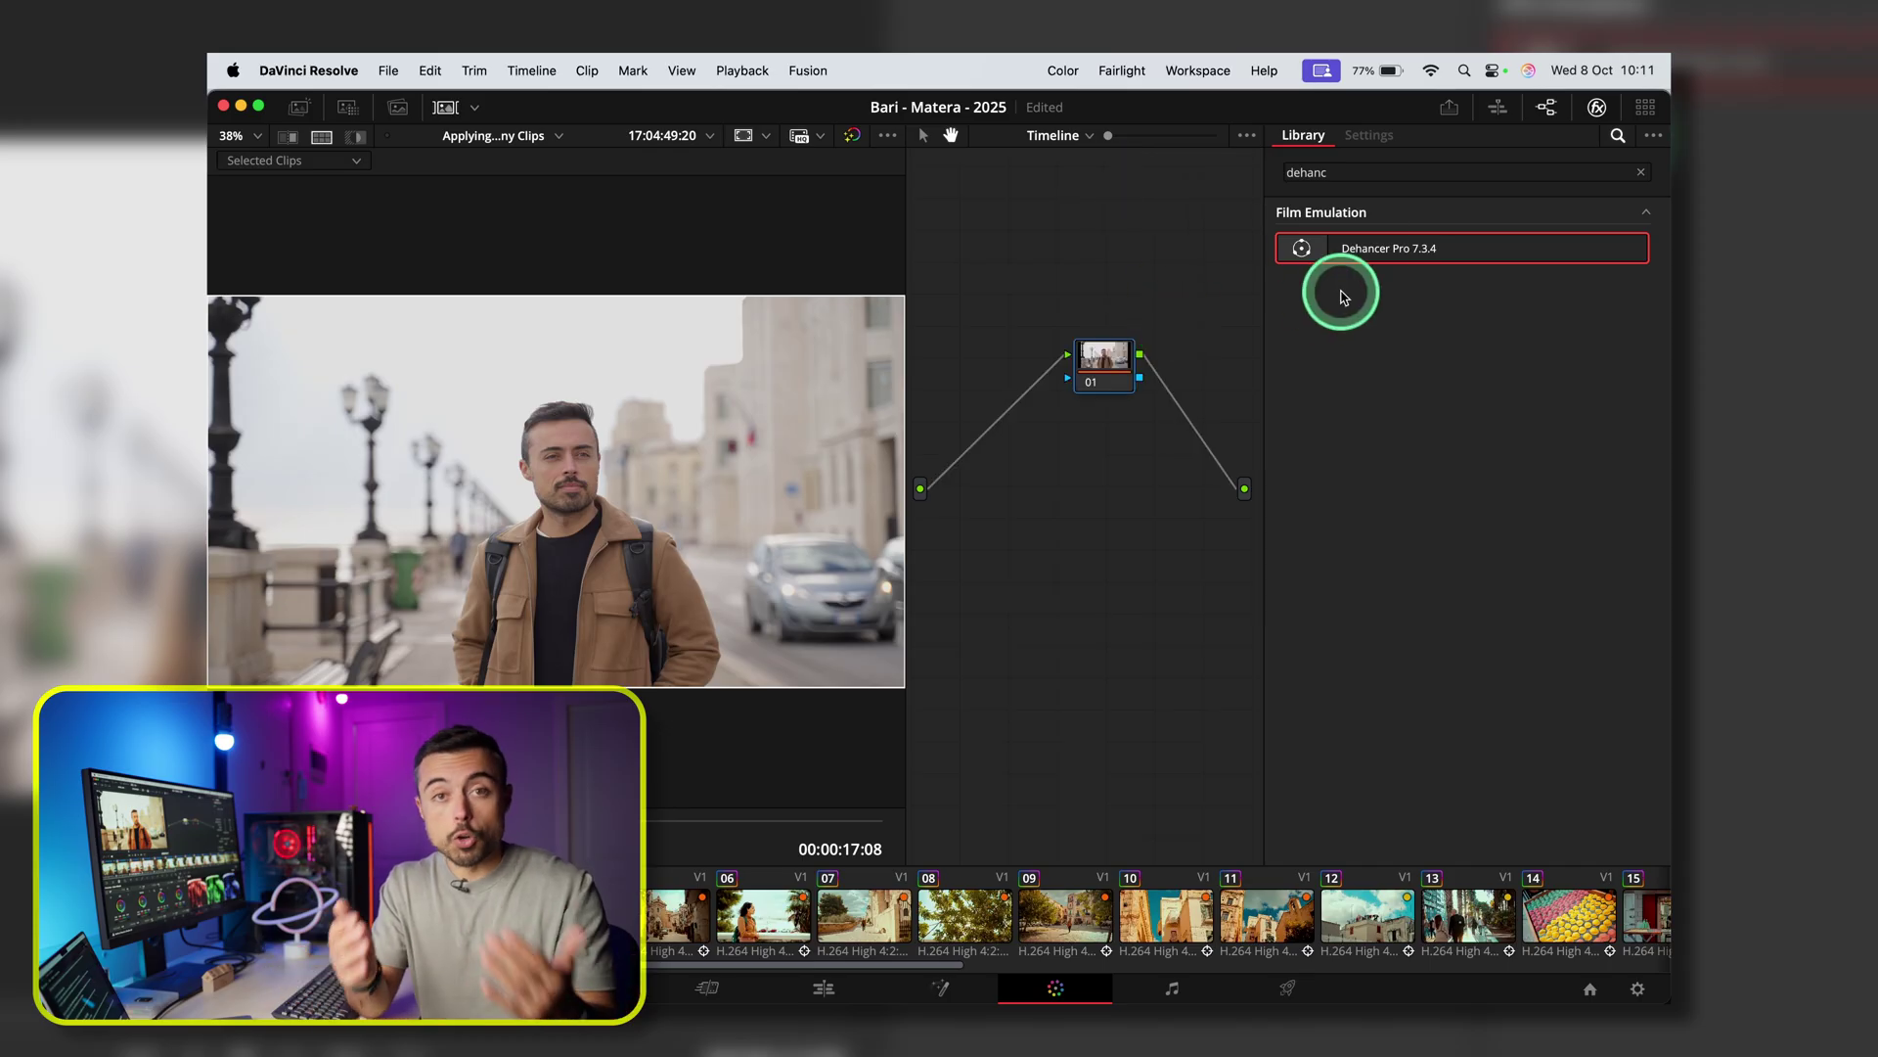
pyautogui.moveTo(1170, 349); pyautogui.dragTo(1109, 380)
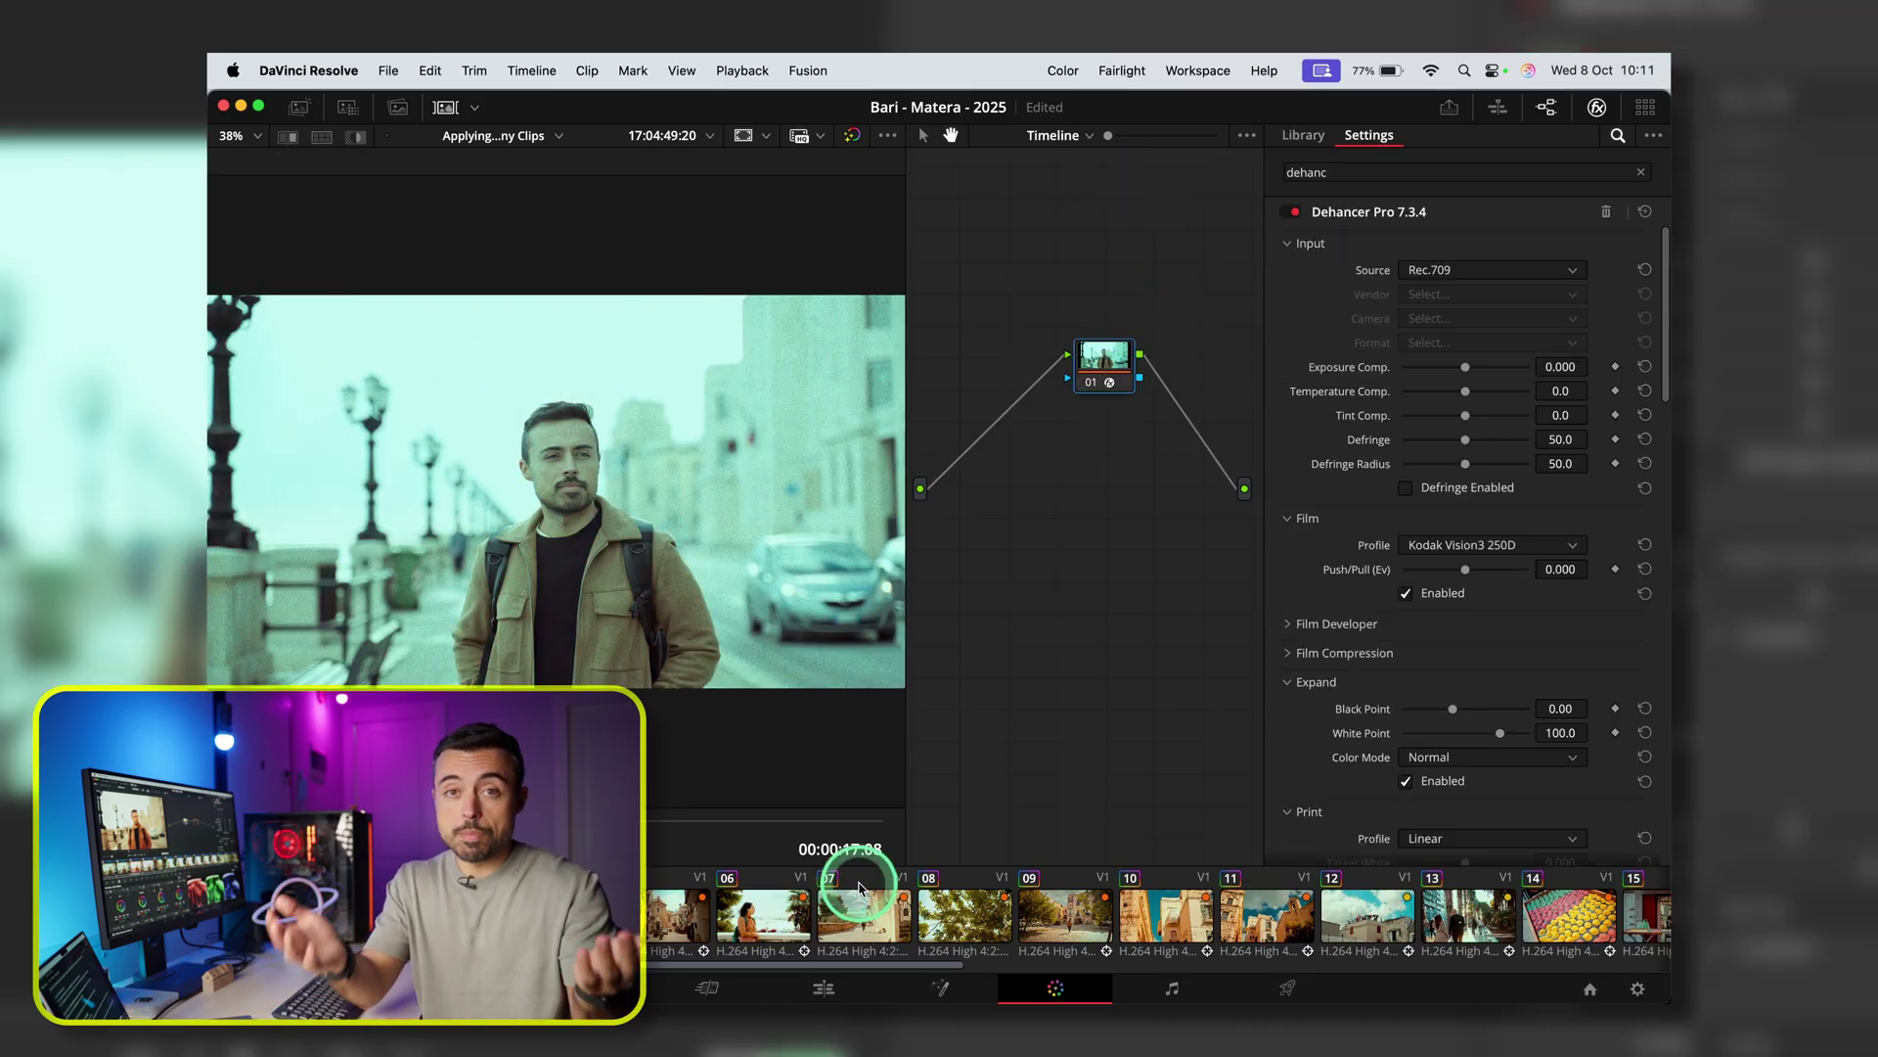
# Step: Step through the next three clips to preview the timeline grade
pyautogui.click(962, 918)
pyautogui.click(1064, 919)
pyautogui.click(1165, 924)
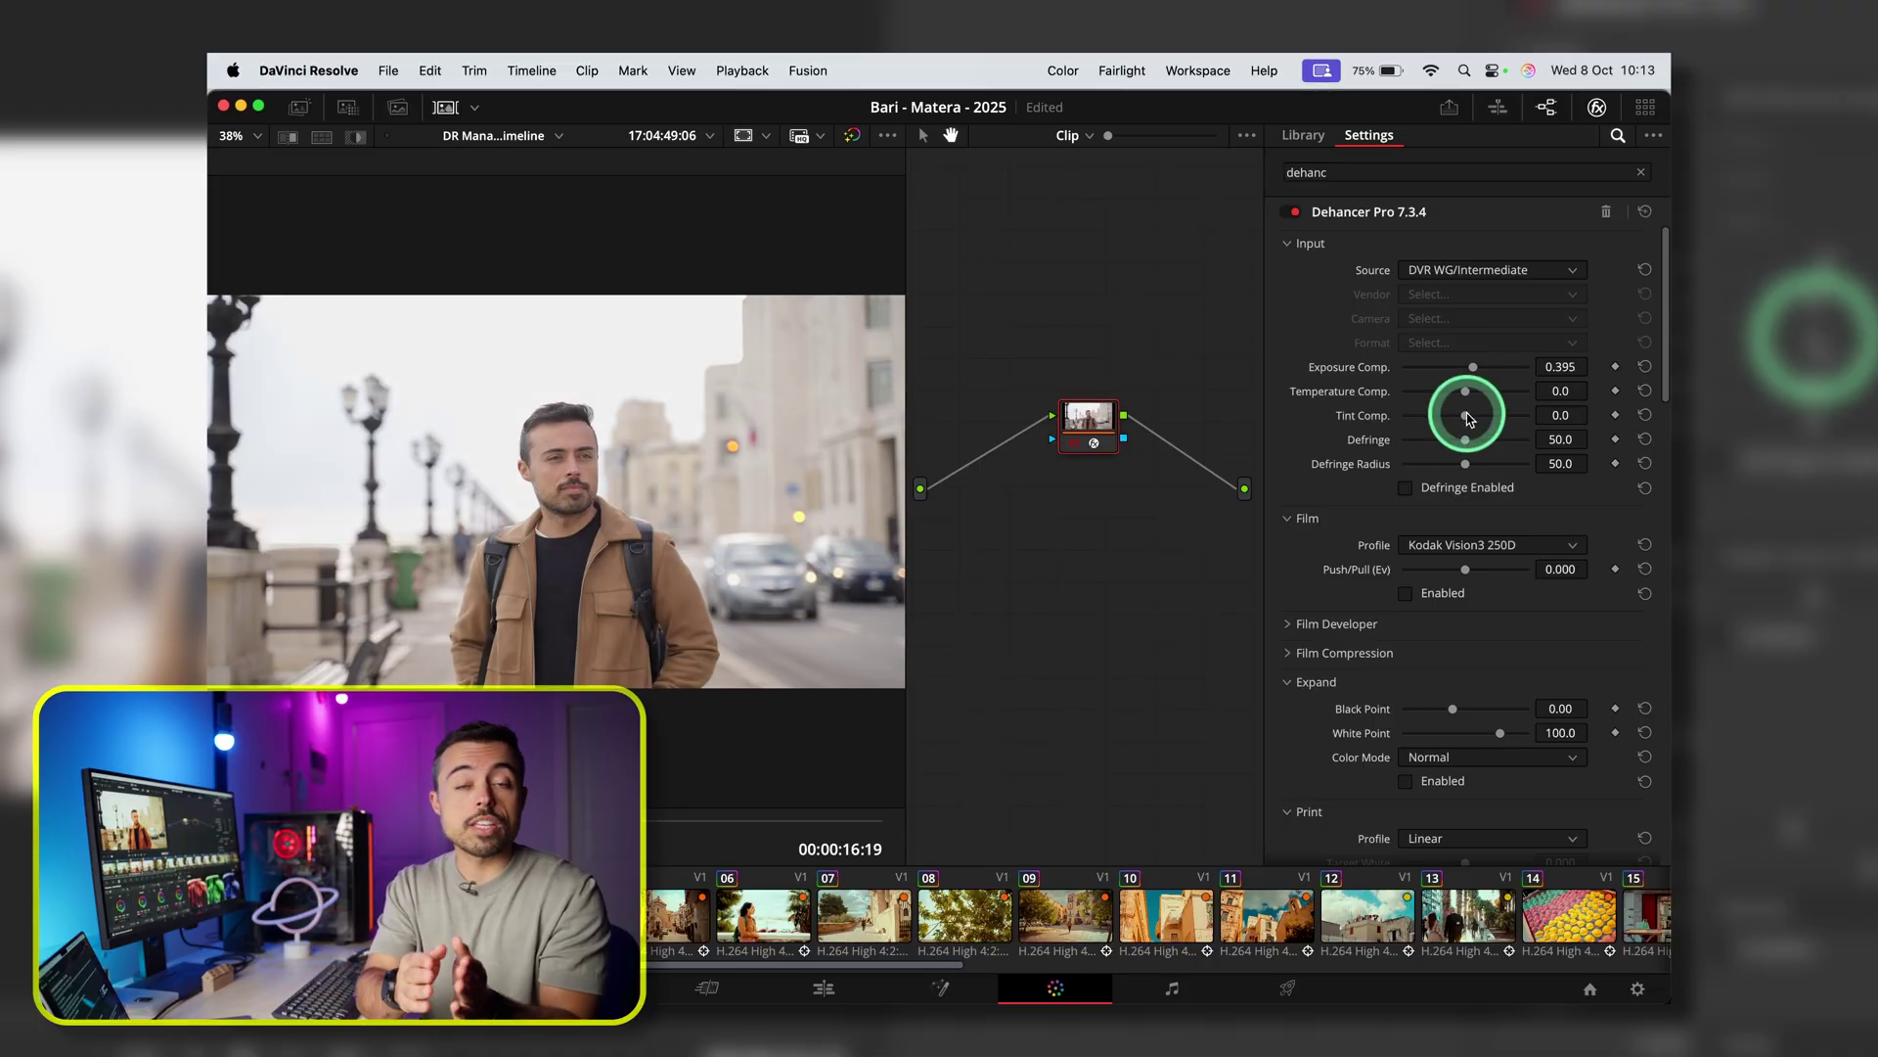
# Step: Enable Defringe and nudge the Tint Comp. slider toward magenta
pyautogui.click(1439, 474)
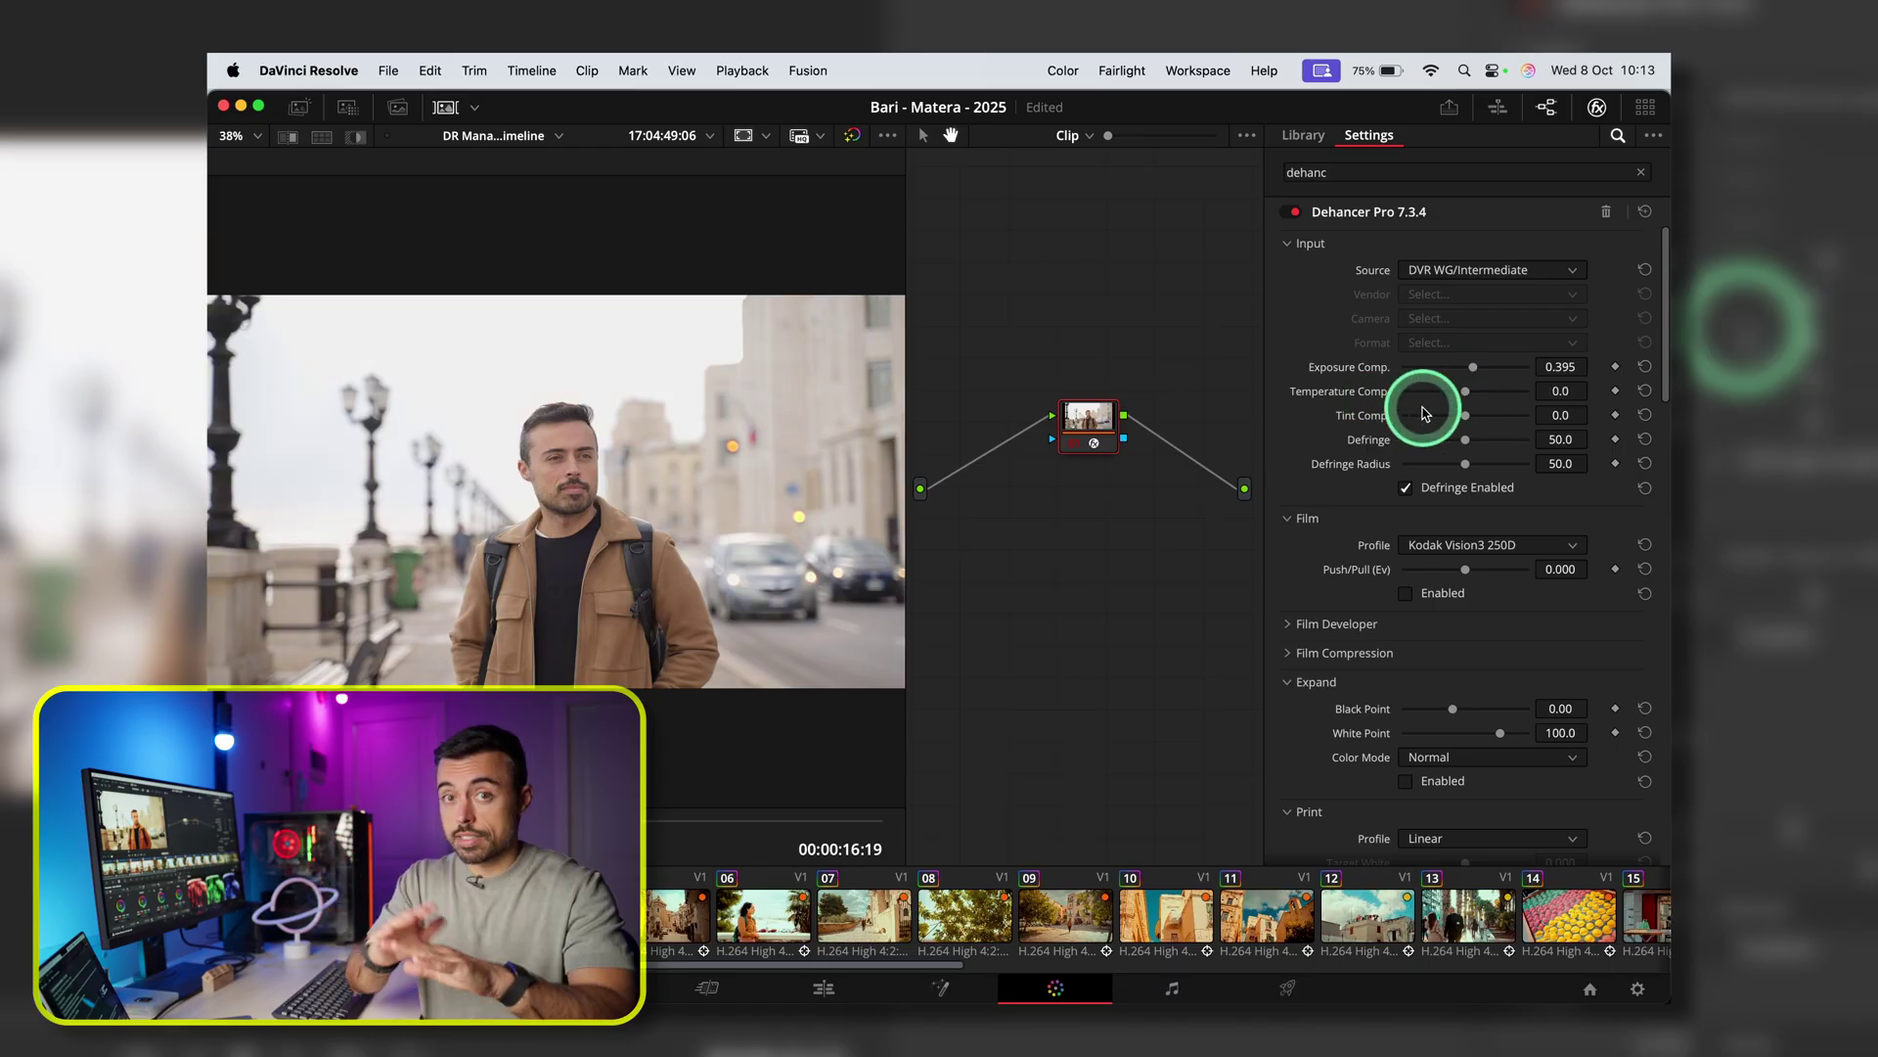
pyautogui.moveTo(1468, 423); pyautogui.dragTo(1477, 427)
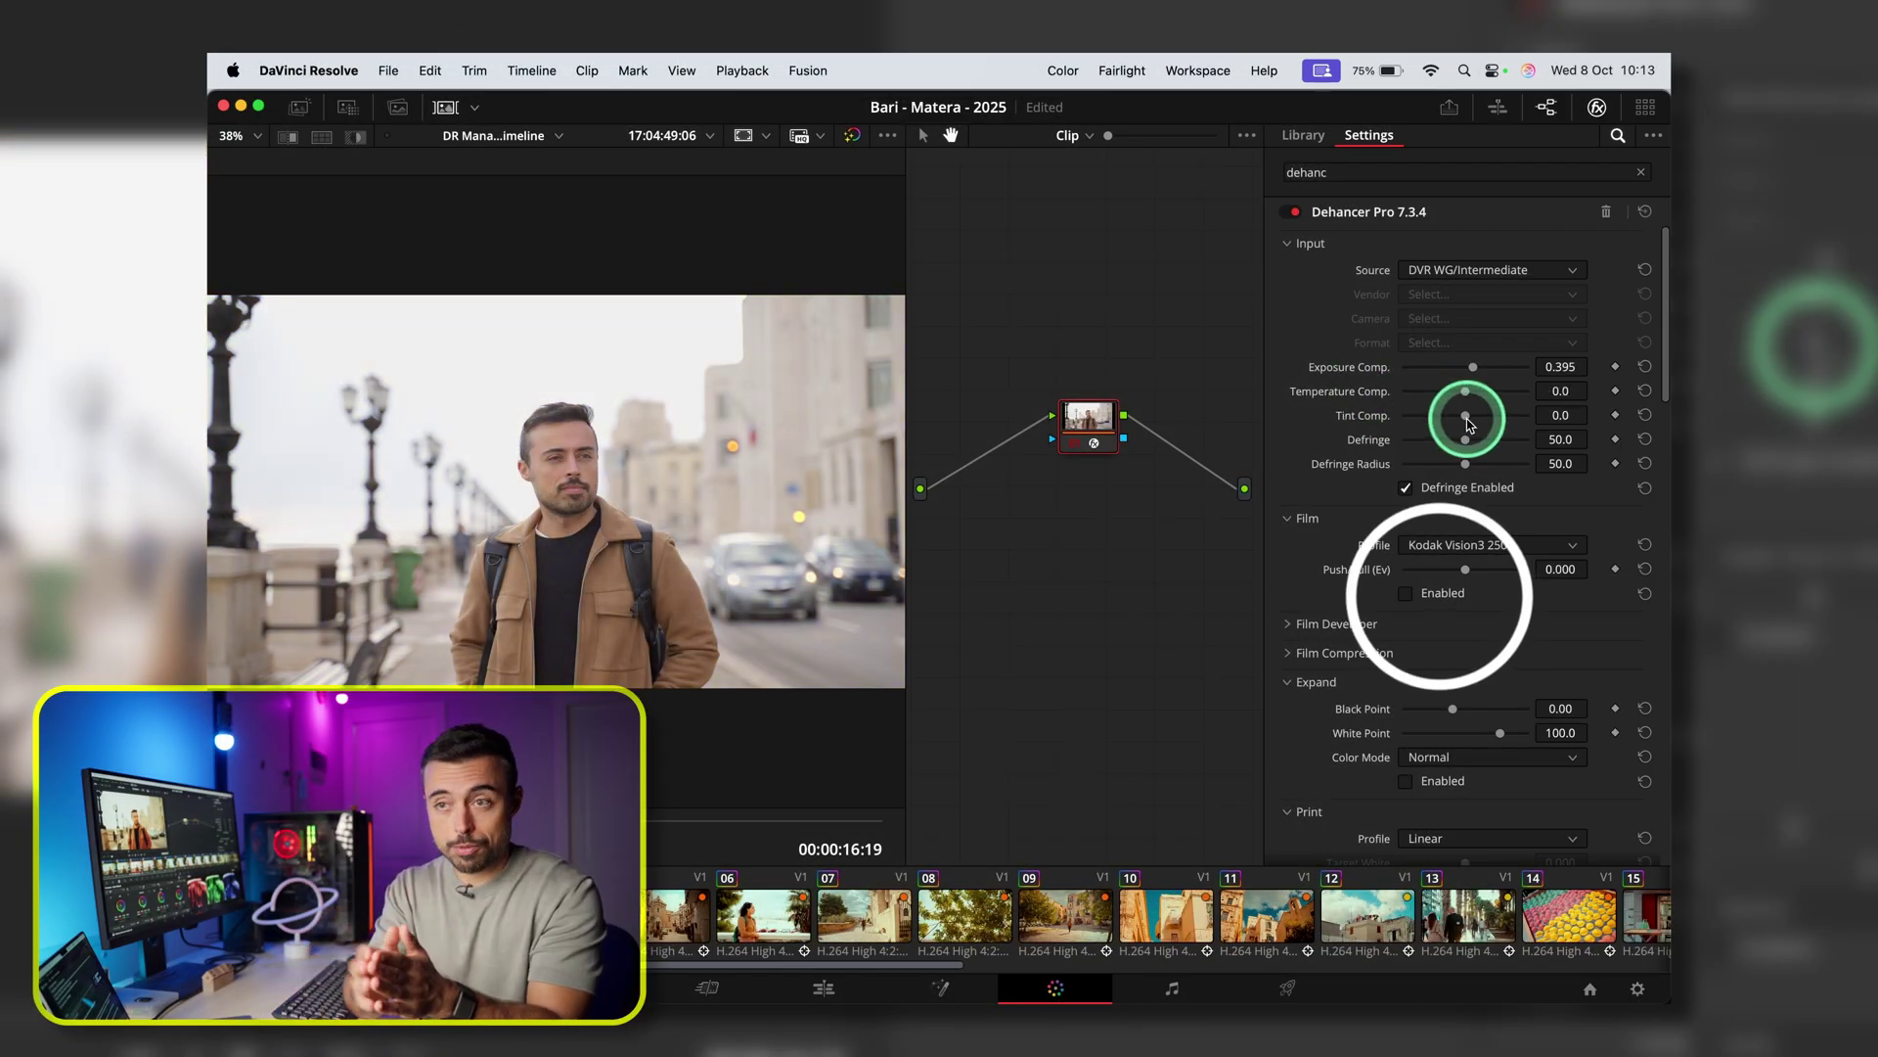
pyautogui.moveTo(1468, 423); pyautogui.dragTo(1479, 424)
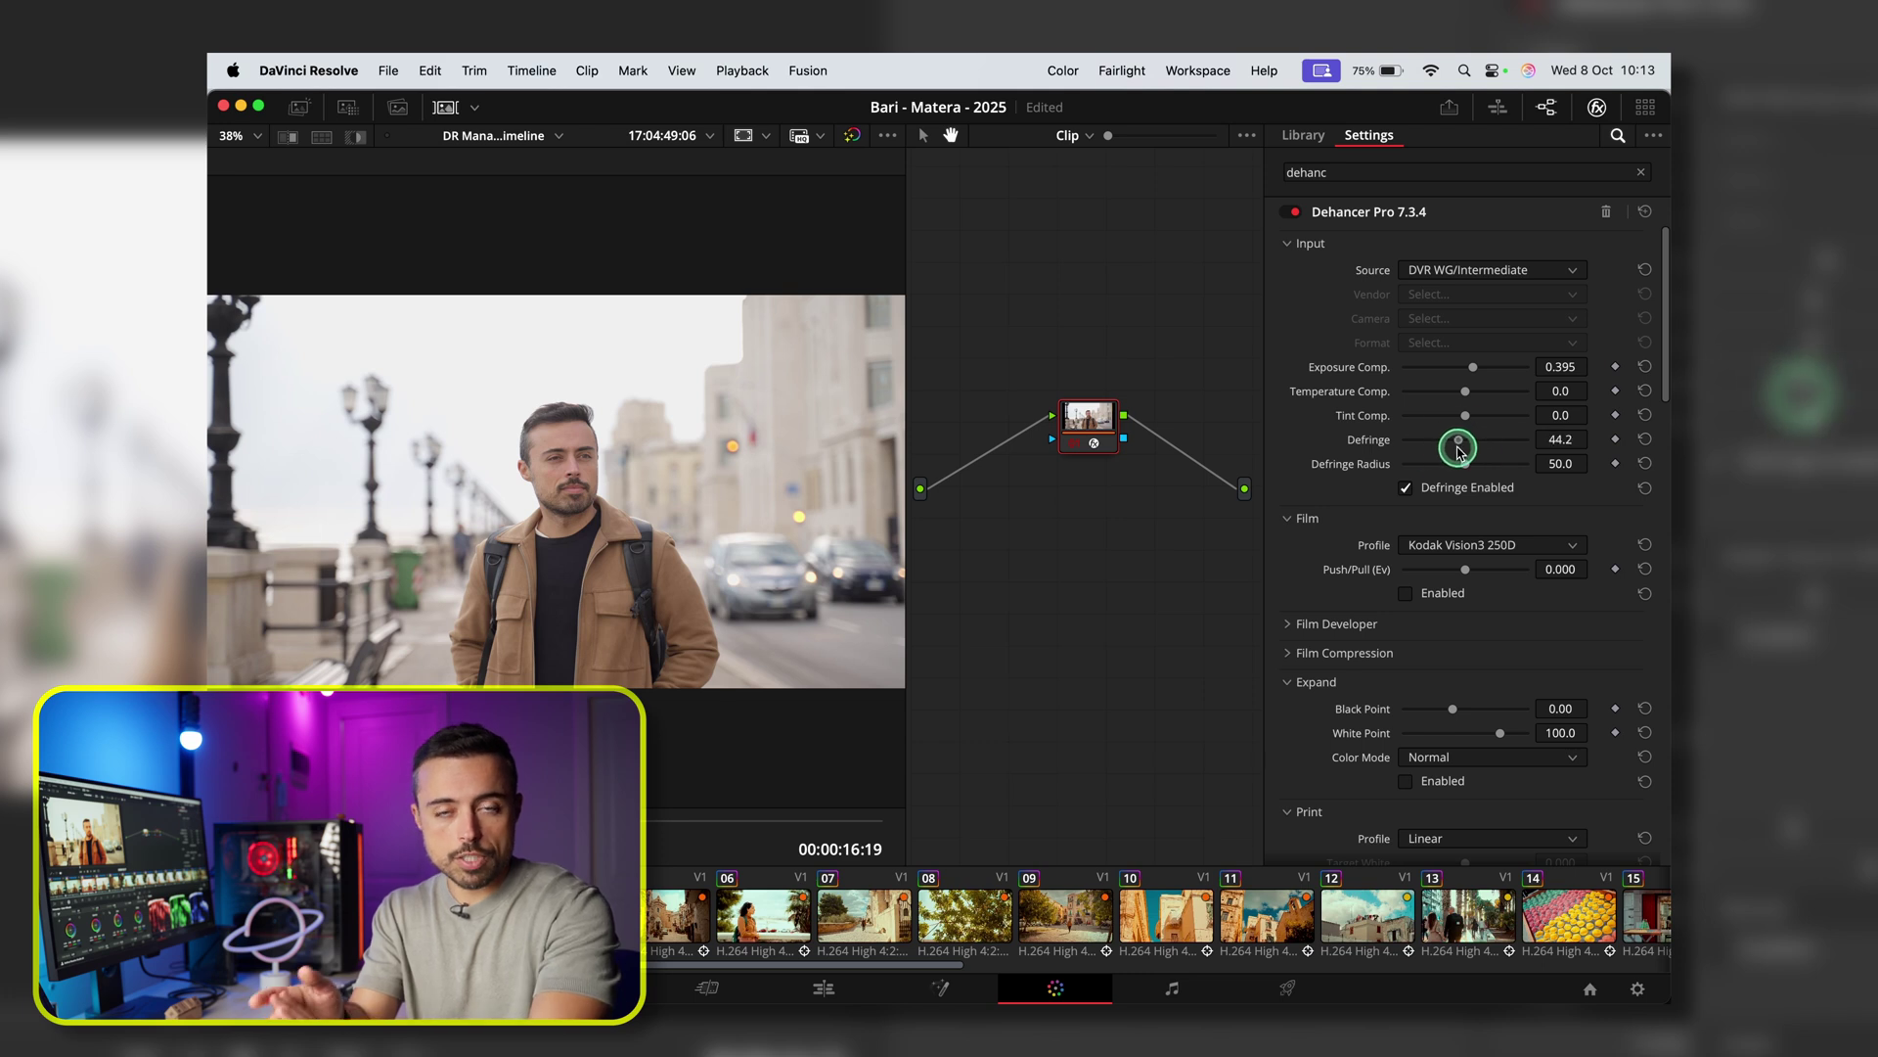
# Step: Open the Film module's Profile list of film stocks
pyautogui.scroll(-2, 1405, 495)
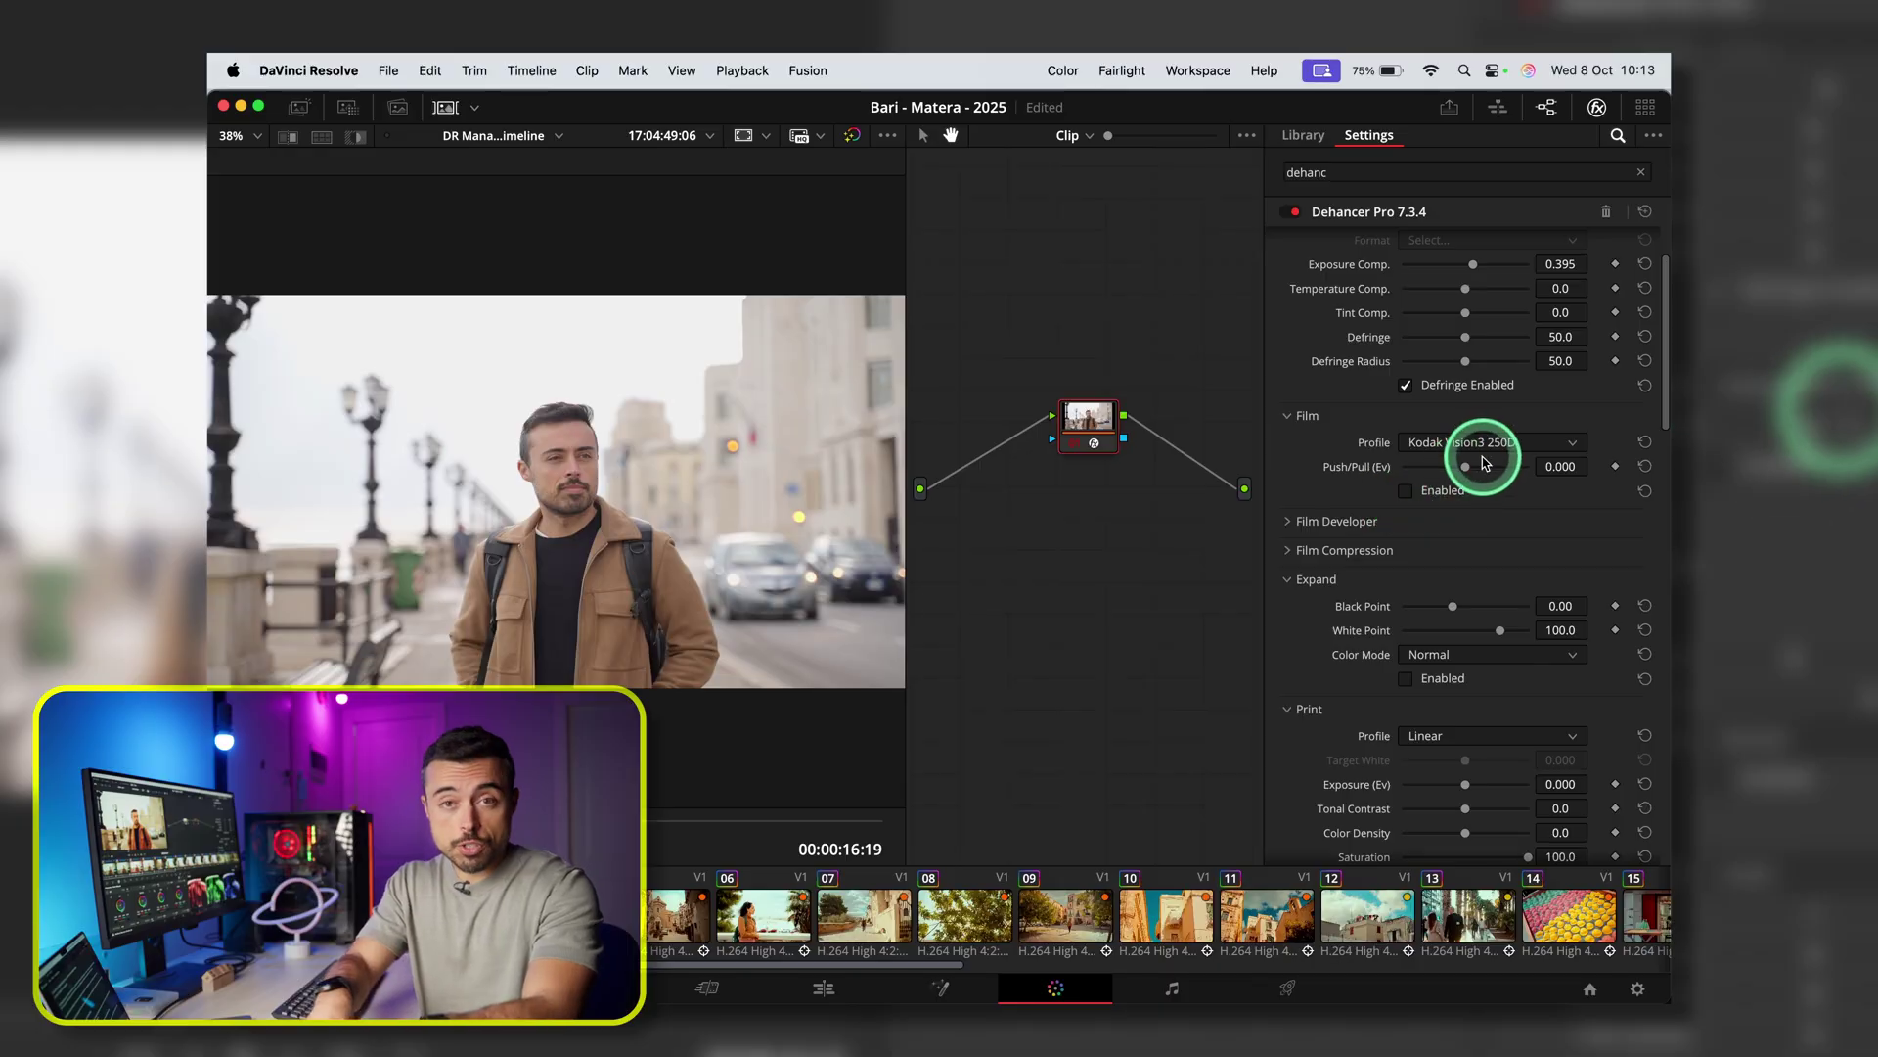
pyautogui.click(1499, 446)
pyautogui.scroll(15, 1497, 509)
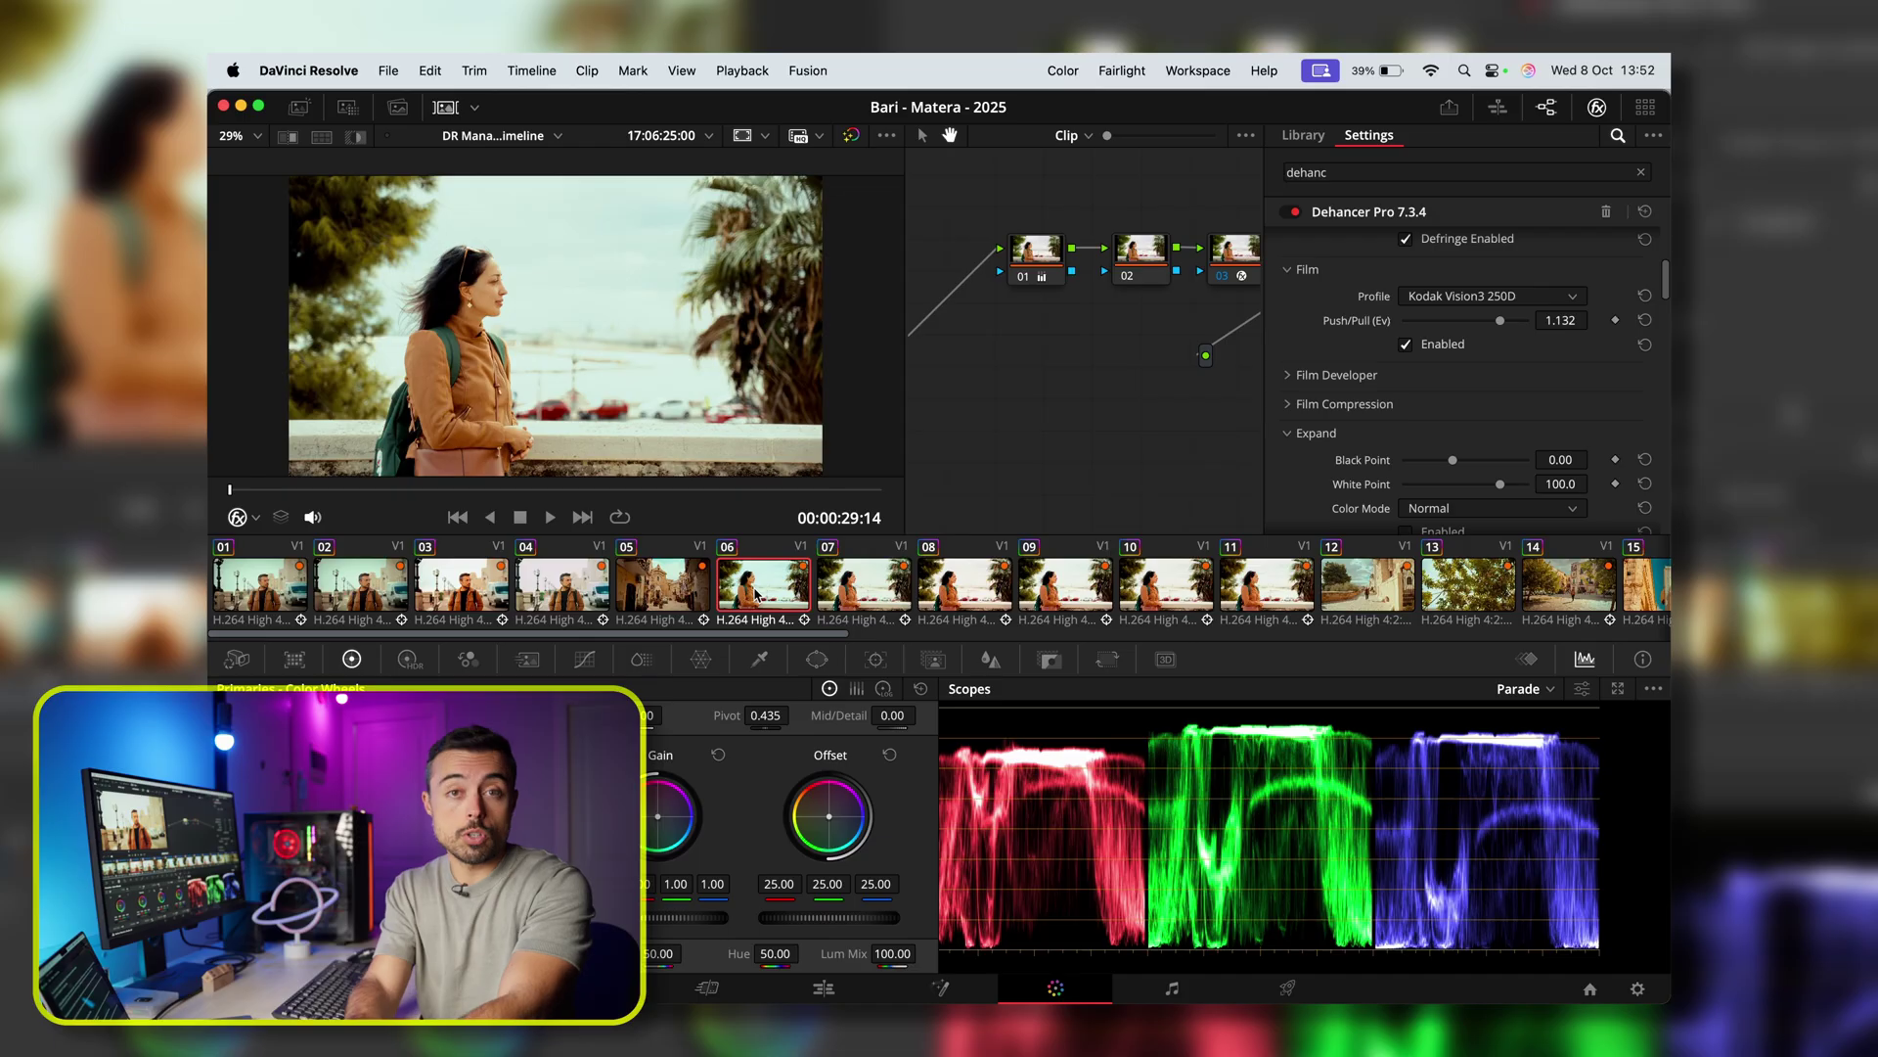
# Step: Compare looks across graded clips with the arrow keys and browse Dehancer's film profiles page
pyautogui.press('Down')
pyautogui.press('Down')
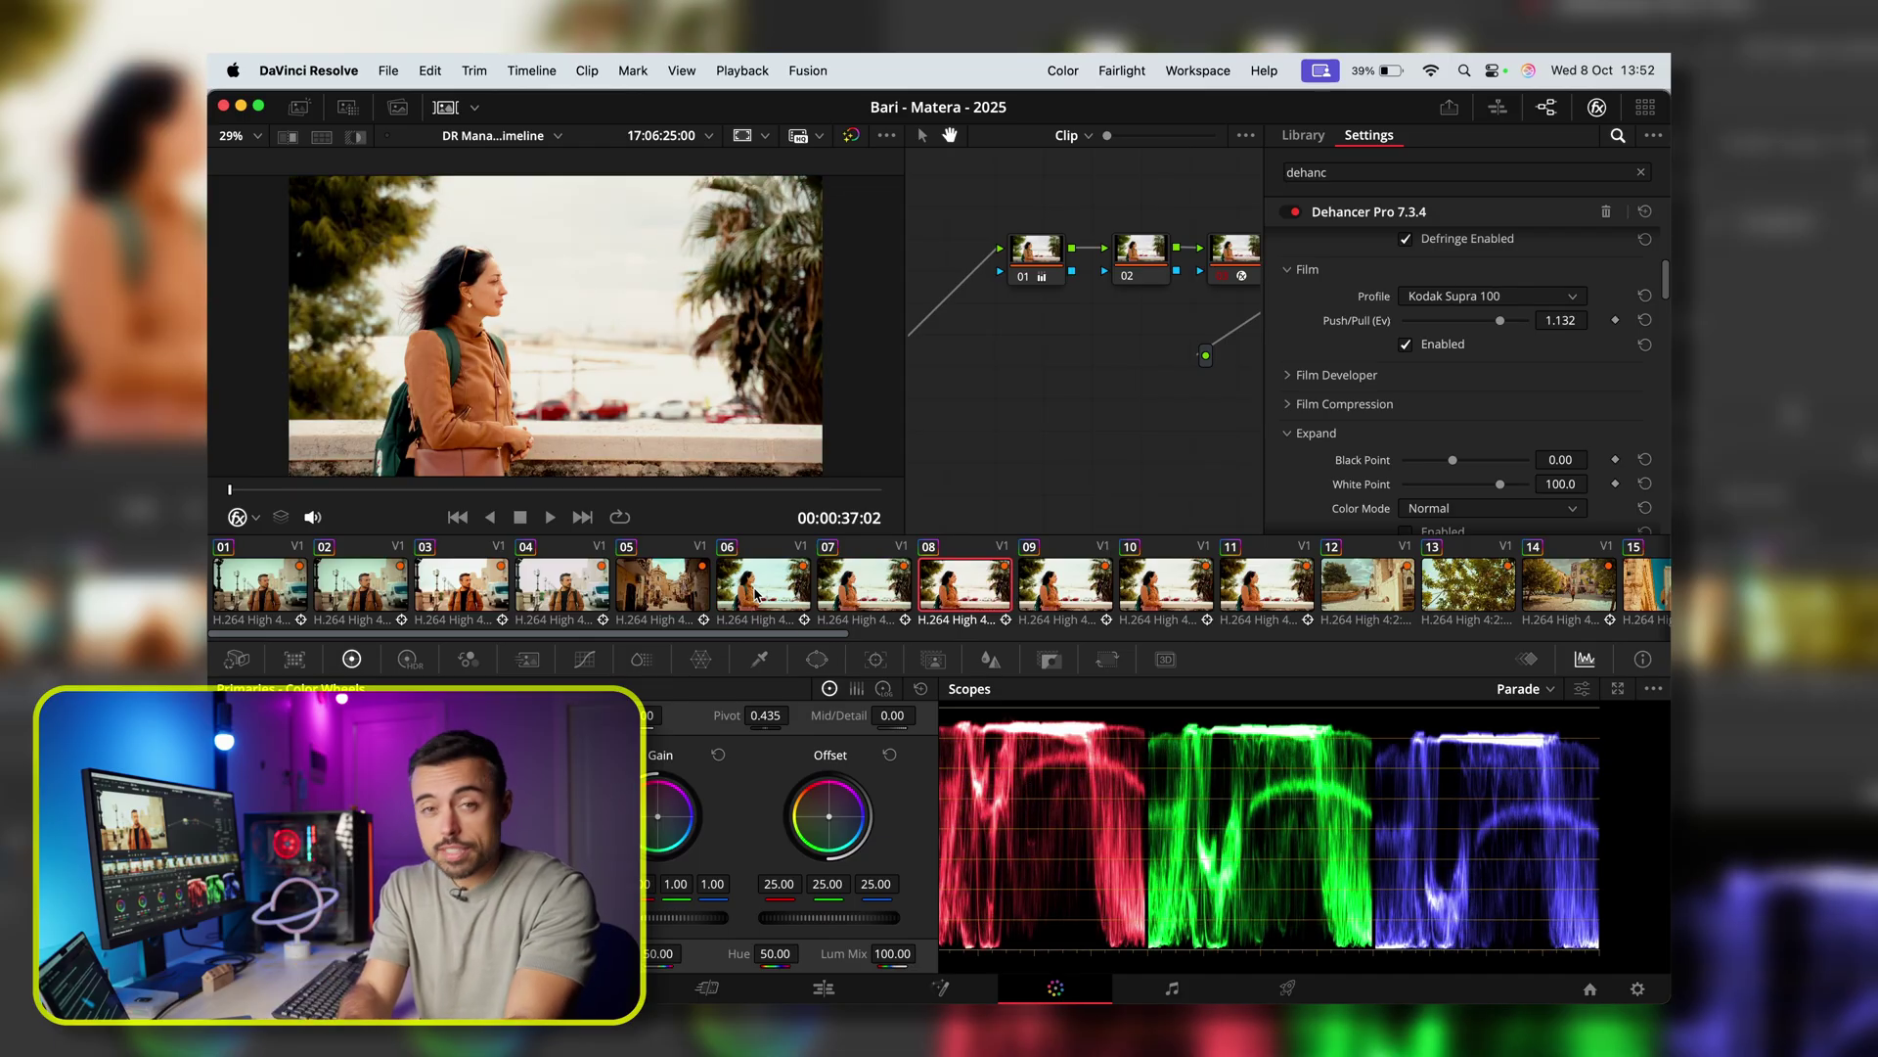
pyautogui.press('Down')
pyautogui.press('Down')
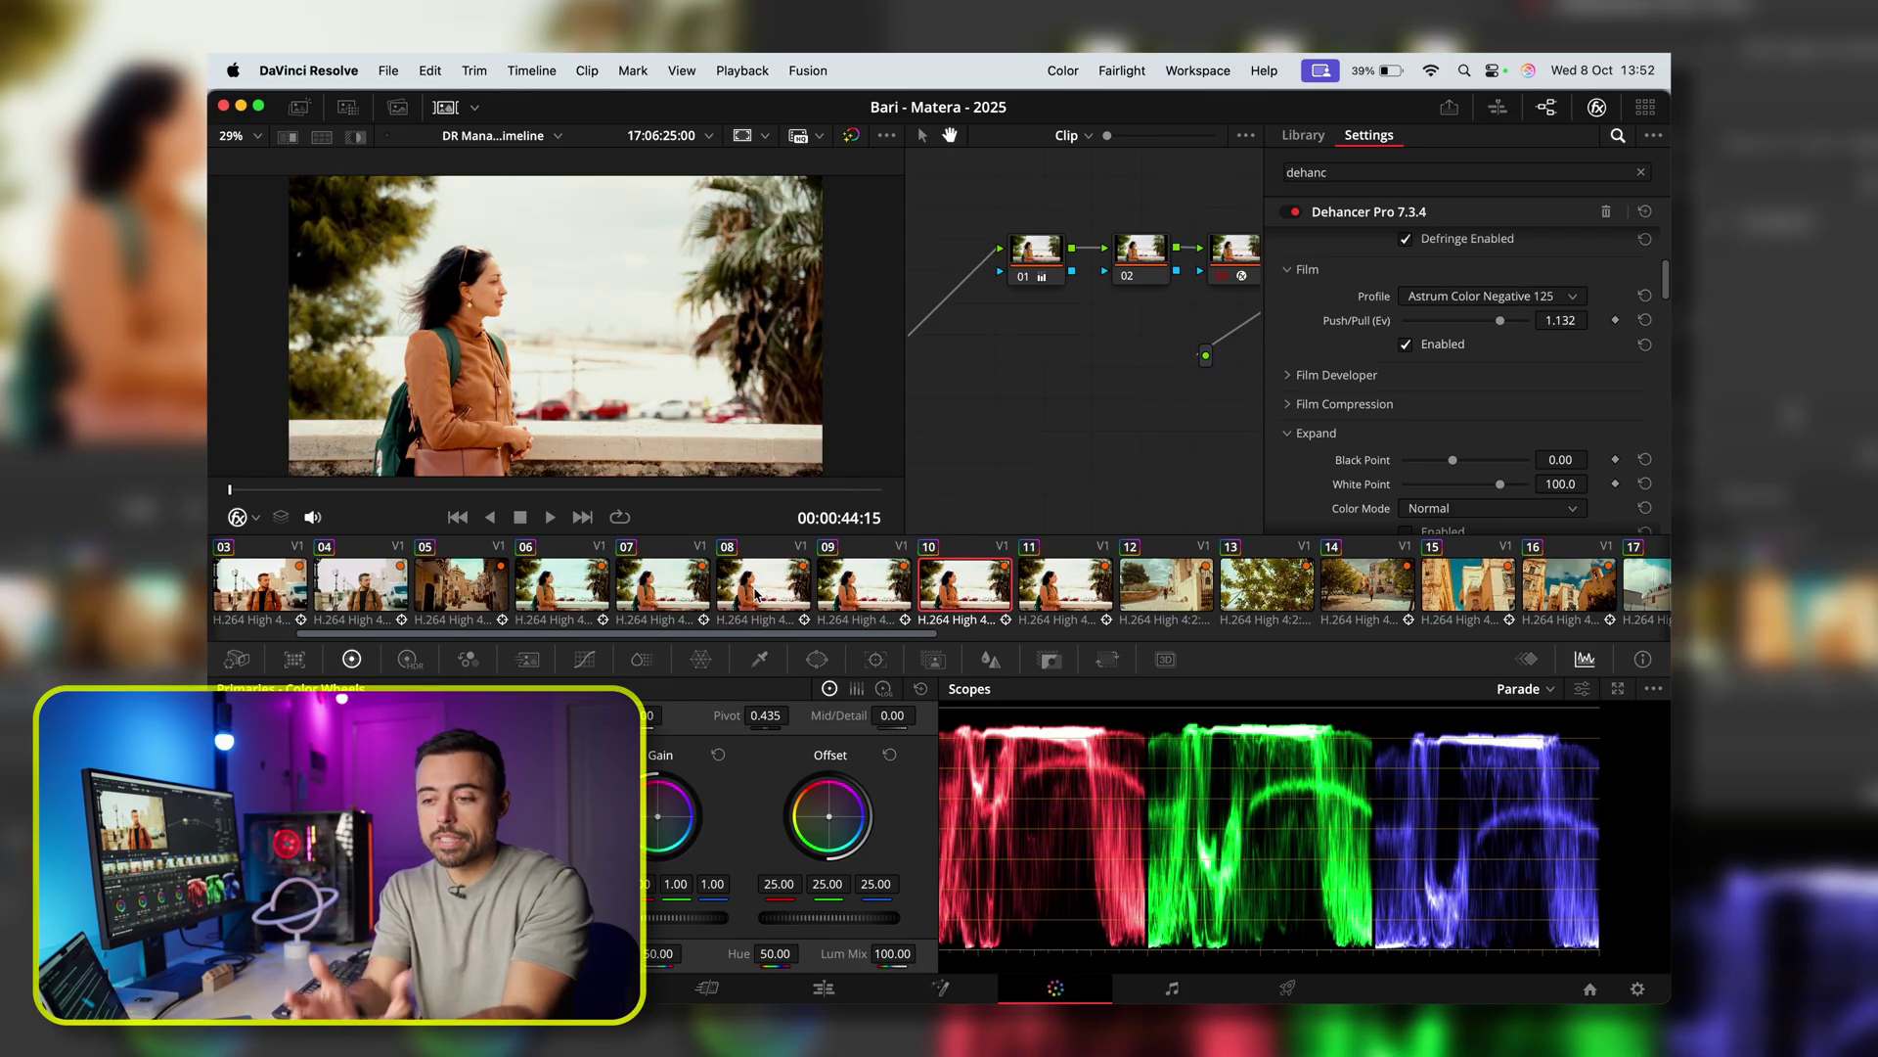
pyautogui.press('Up')
pyautogui.press('Down')
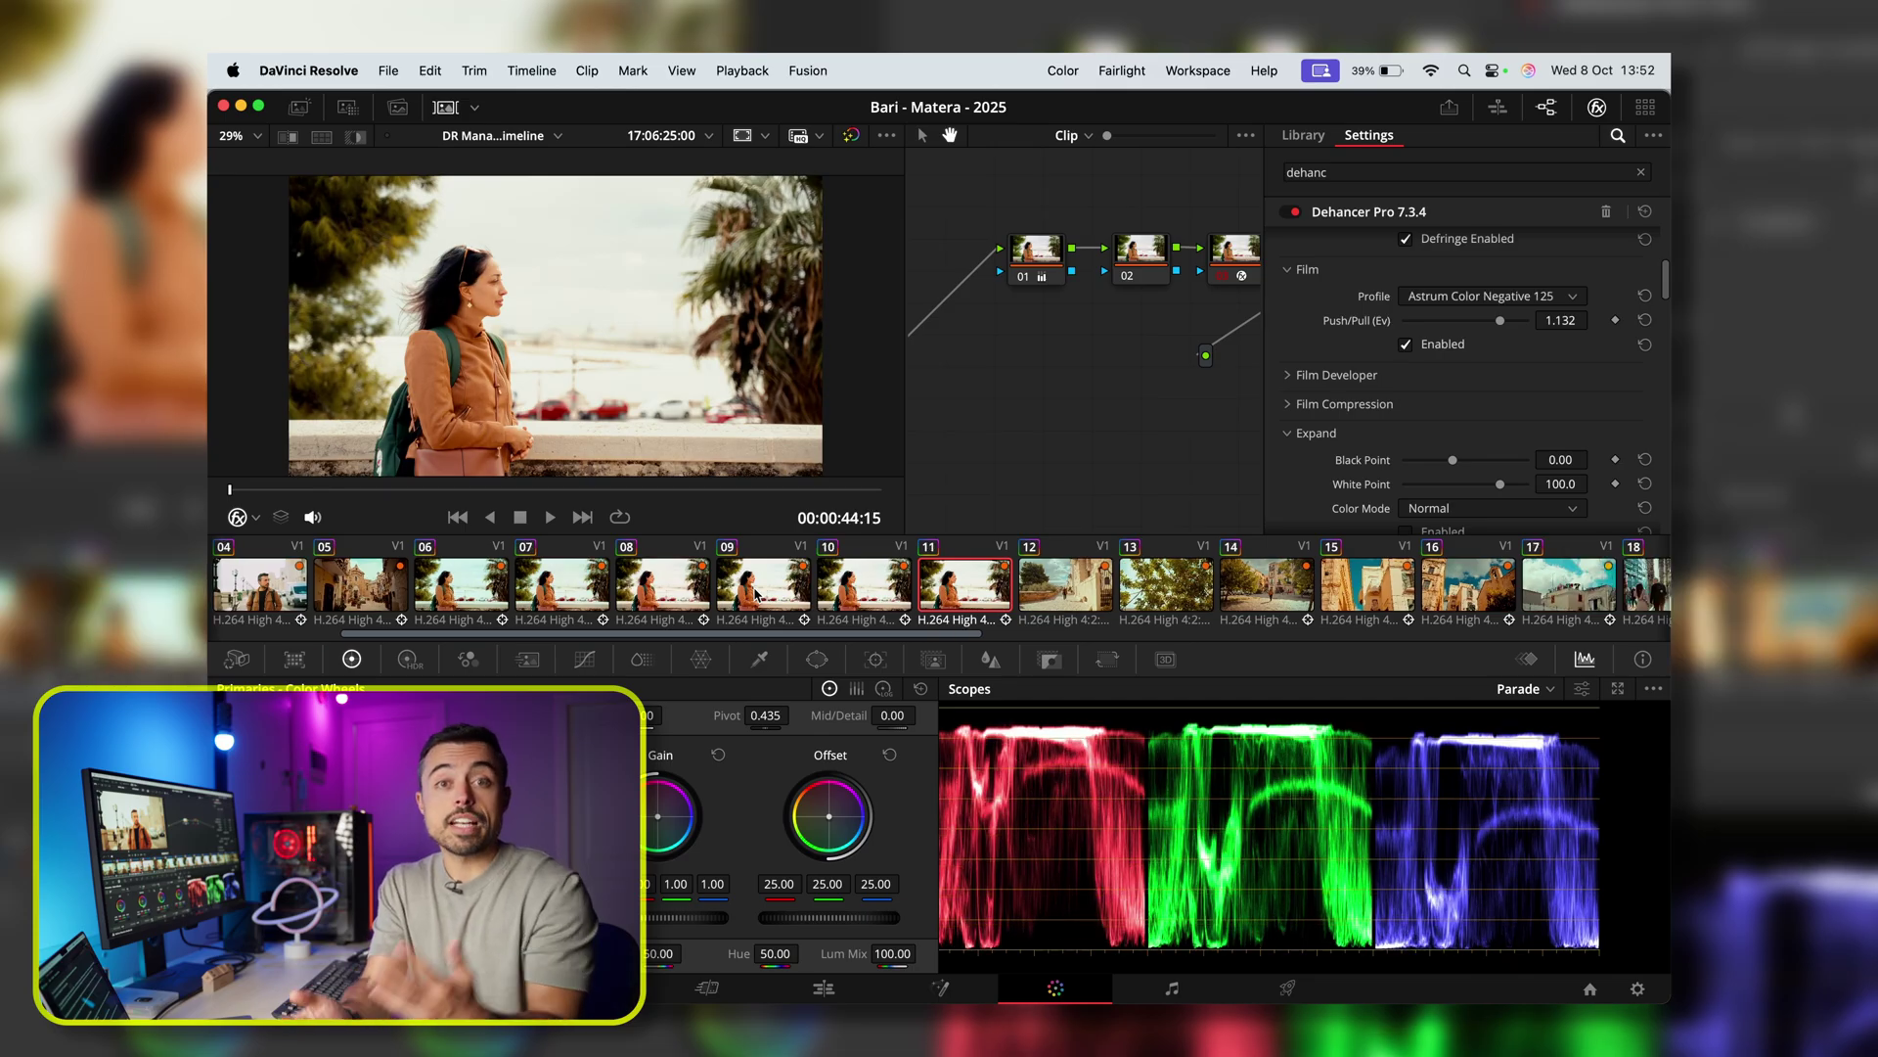
pyautogui.press('Up')
pyautogui.press('Up')
pyautogui.press('Up')
pyautogui.press('Up')
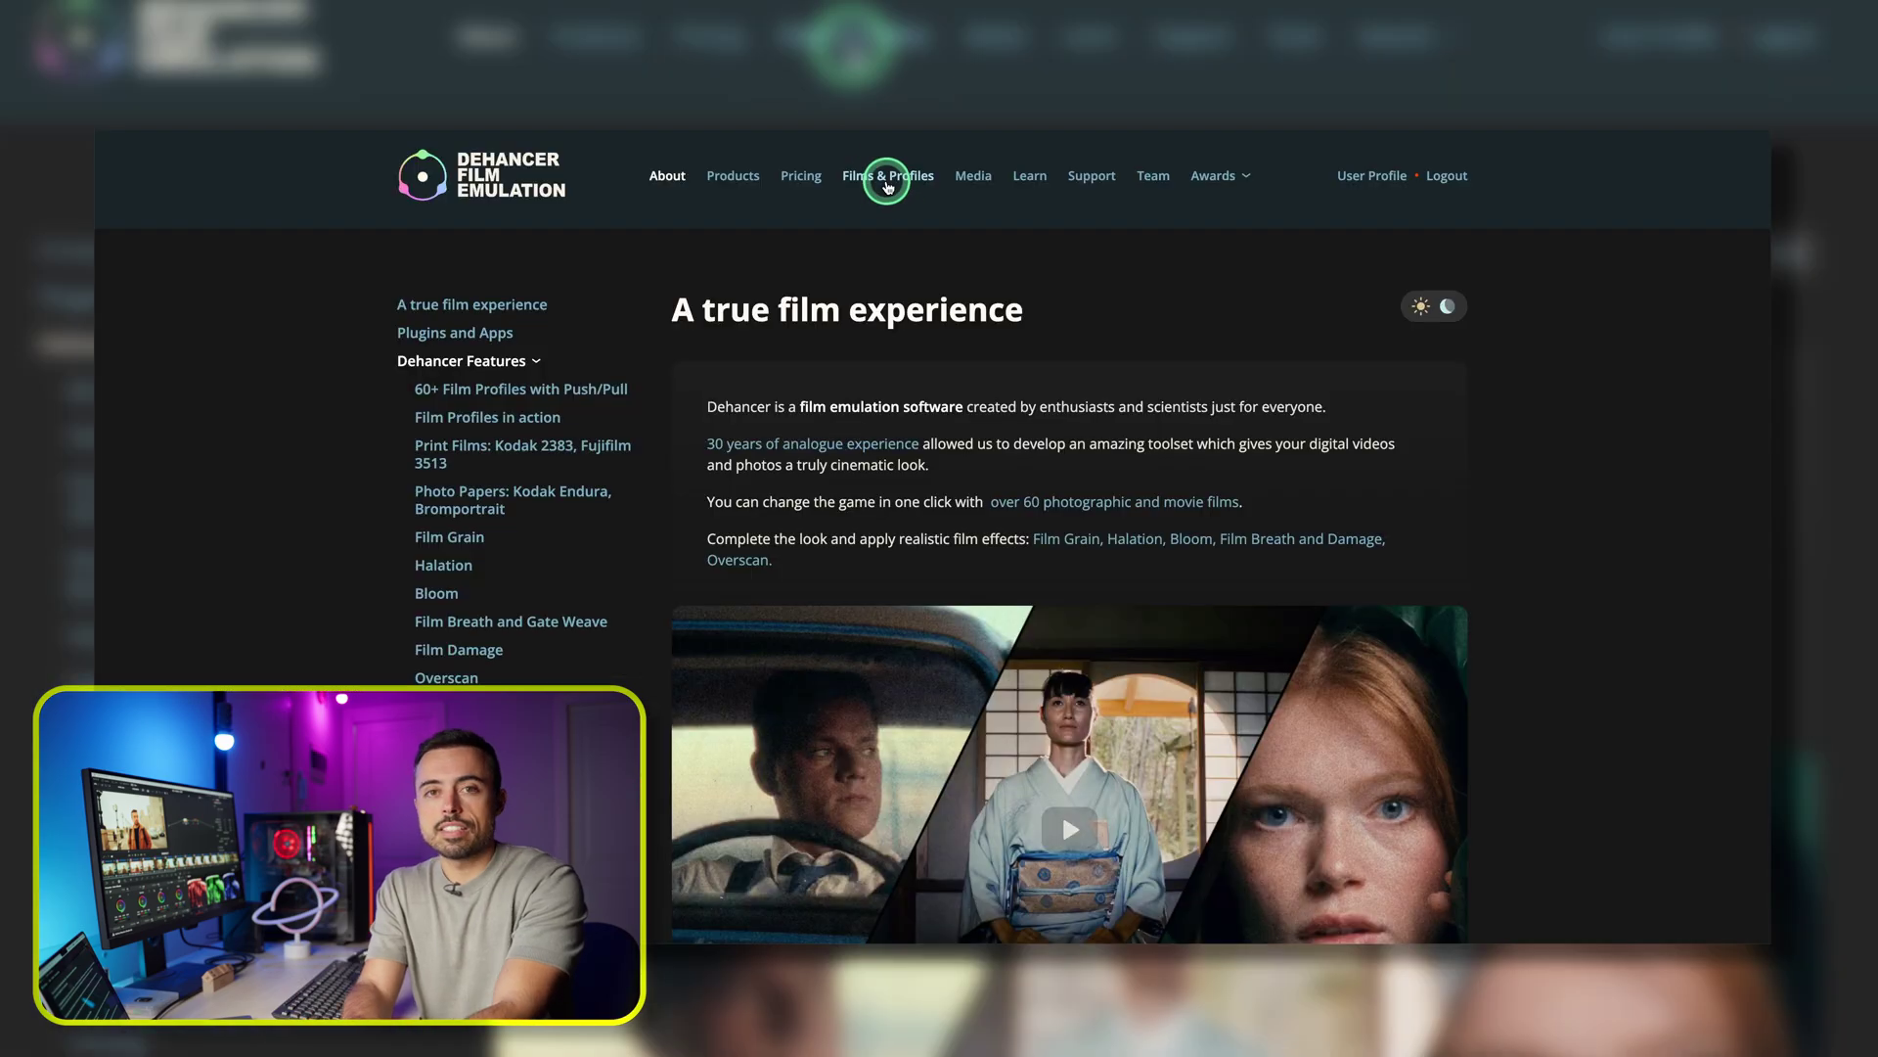
pyautogui.click(881, 176)
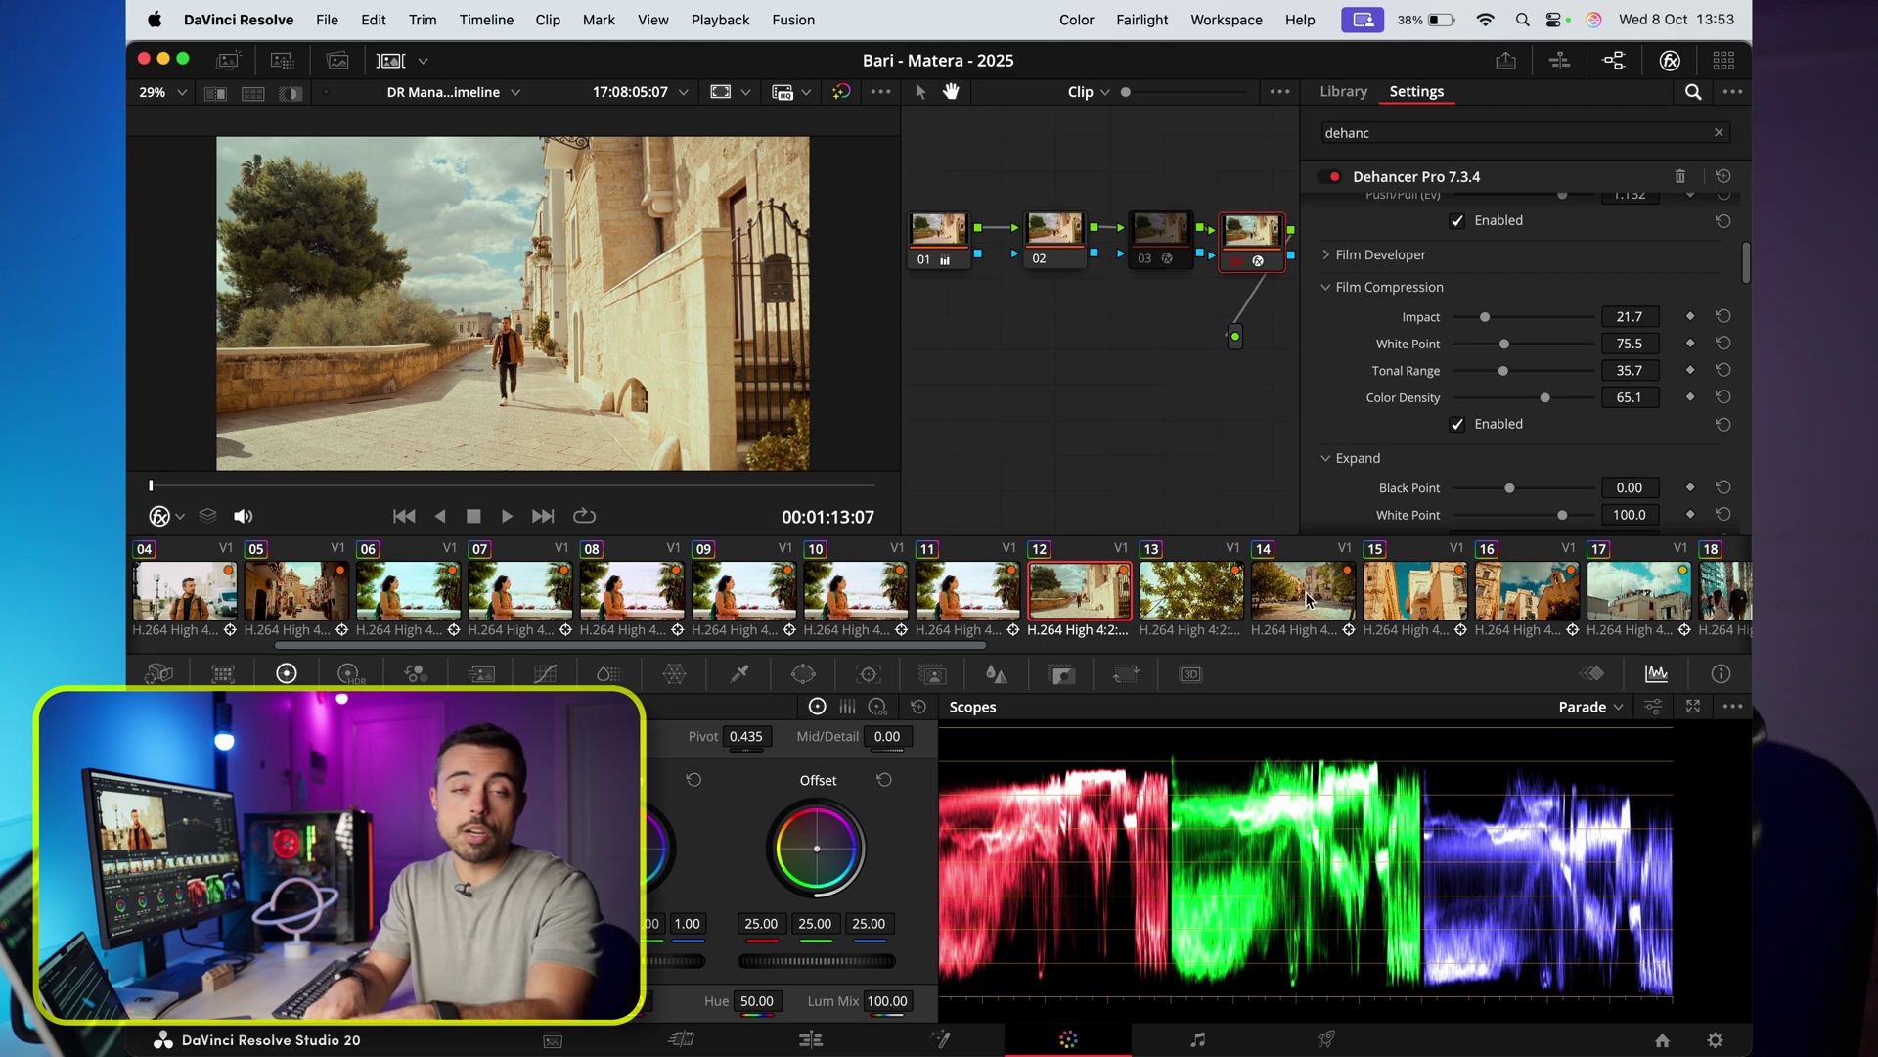
pyautogui.click(1307, 598)
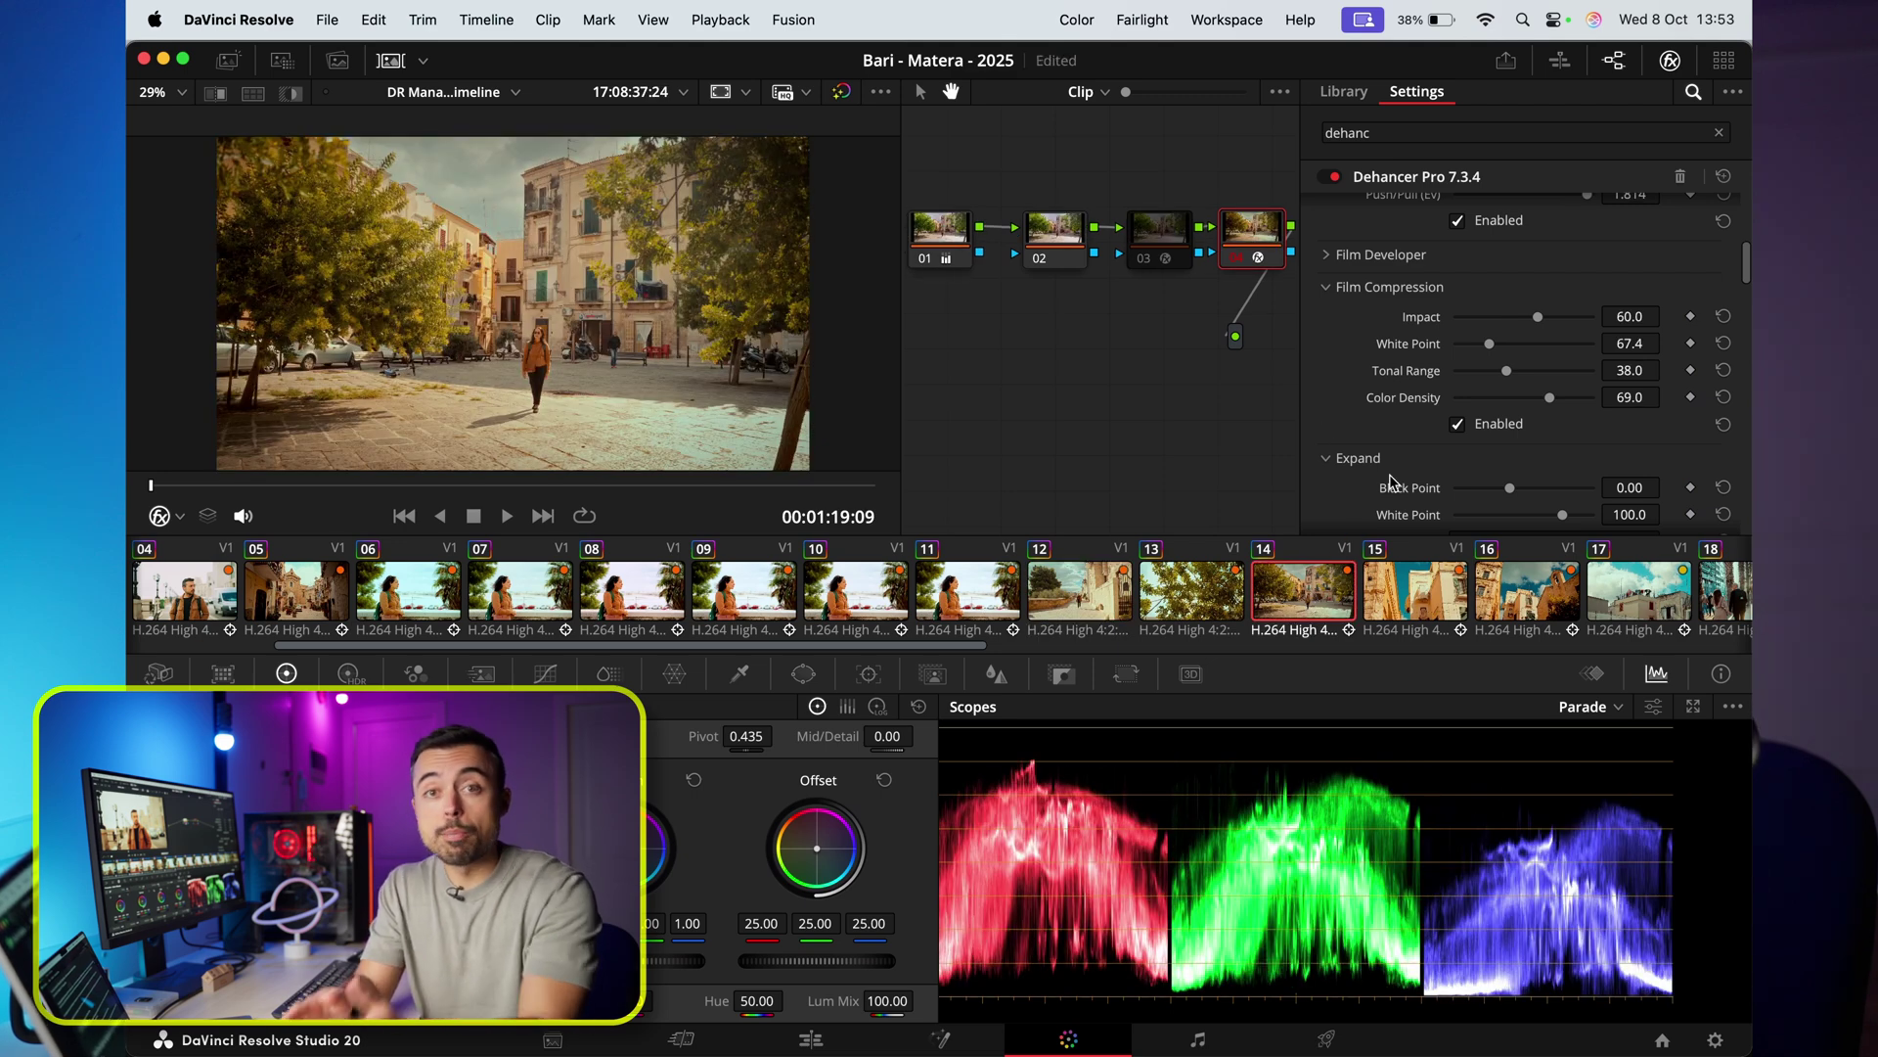
# Step: Pick the Kodak Vision3 50D profile and set Film Push/Pull to 0.667
pyautogui.click(1497, 616)
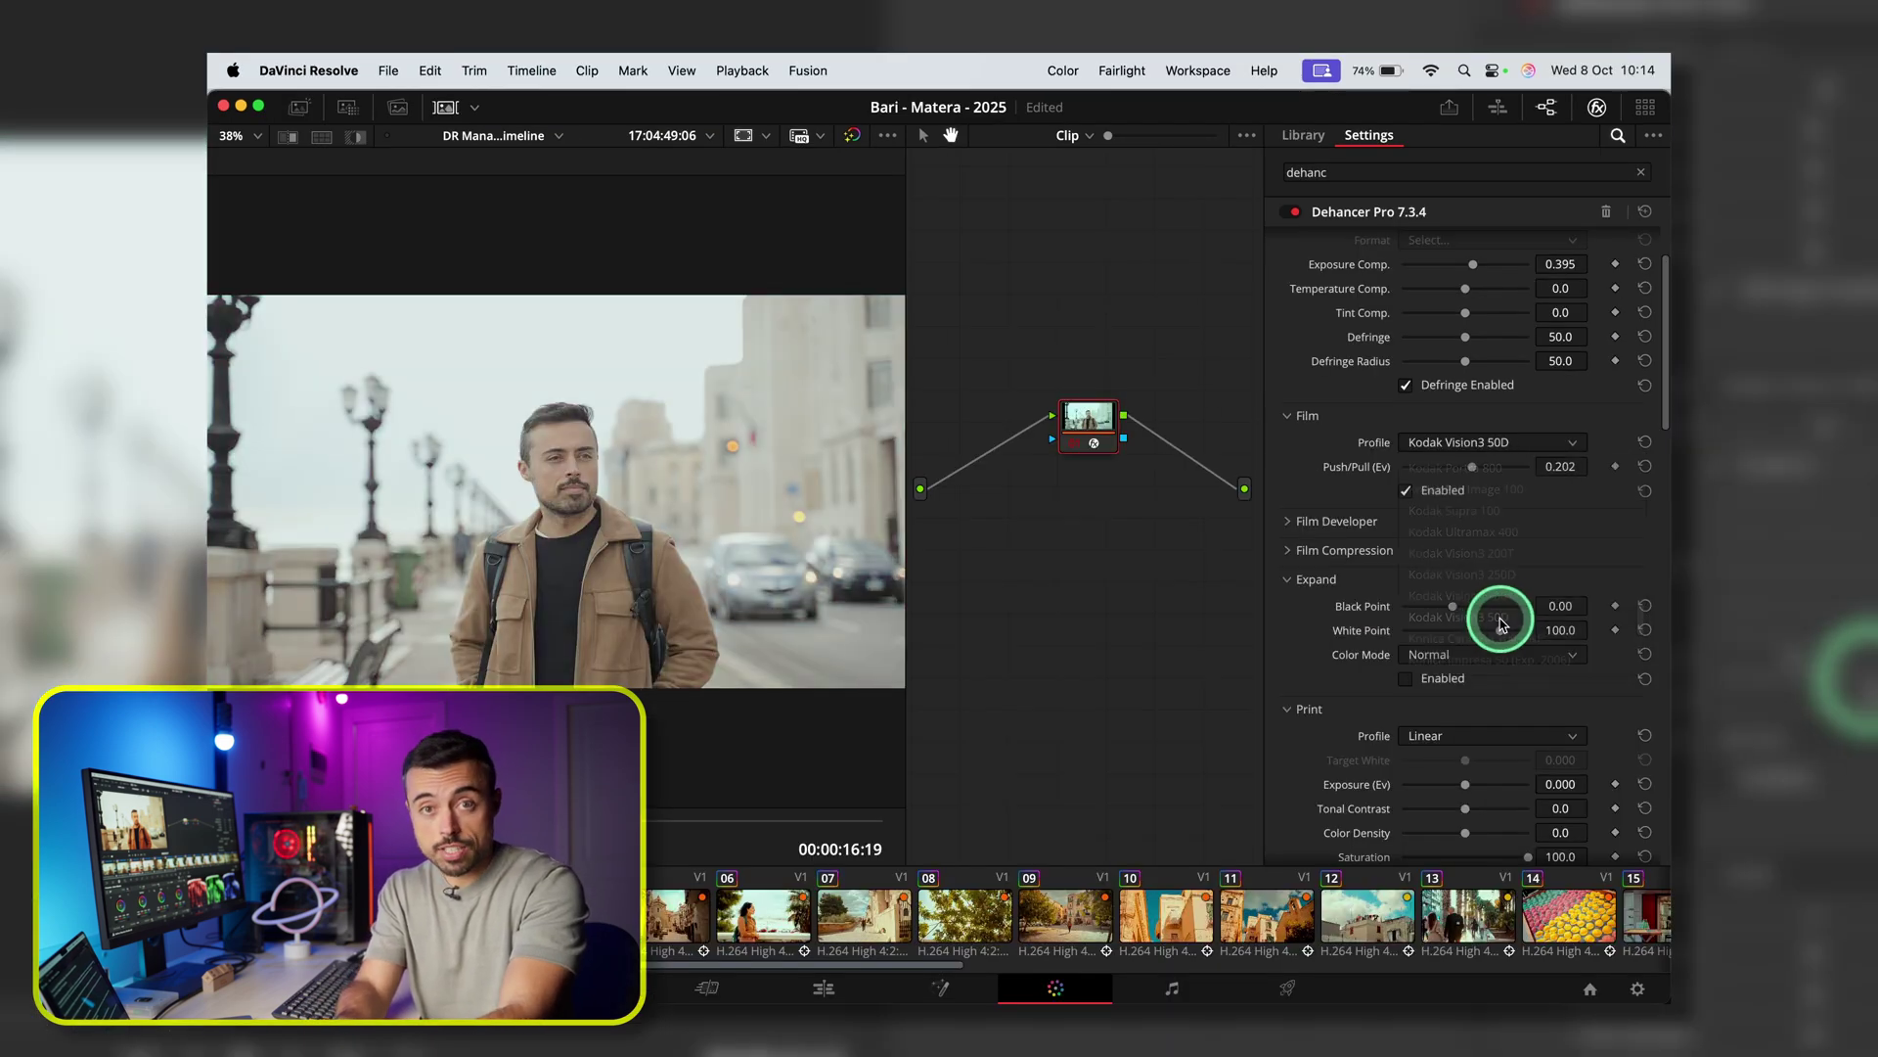
pyautogui.click(1487, 483)
pyautogui.moveTo(1472, 468); pyautogui.dragTo(1474, 471)
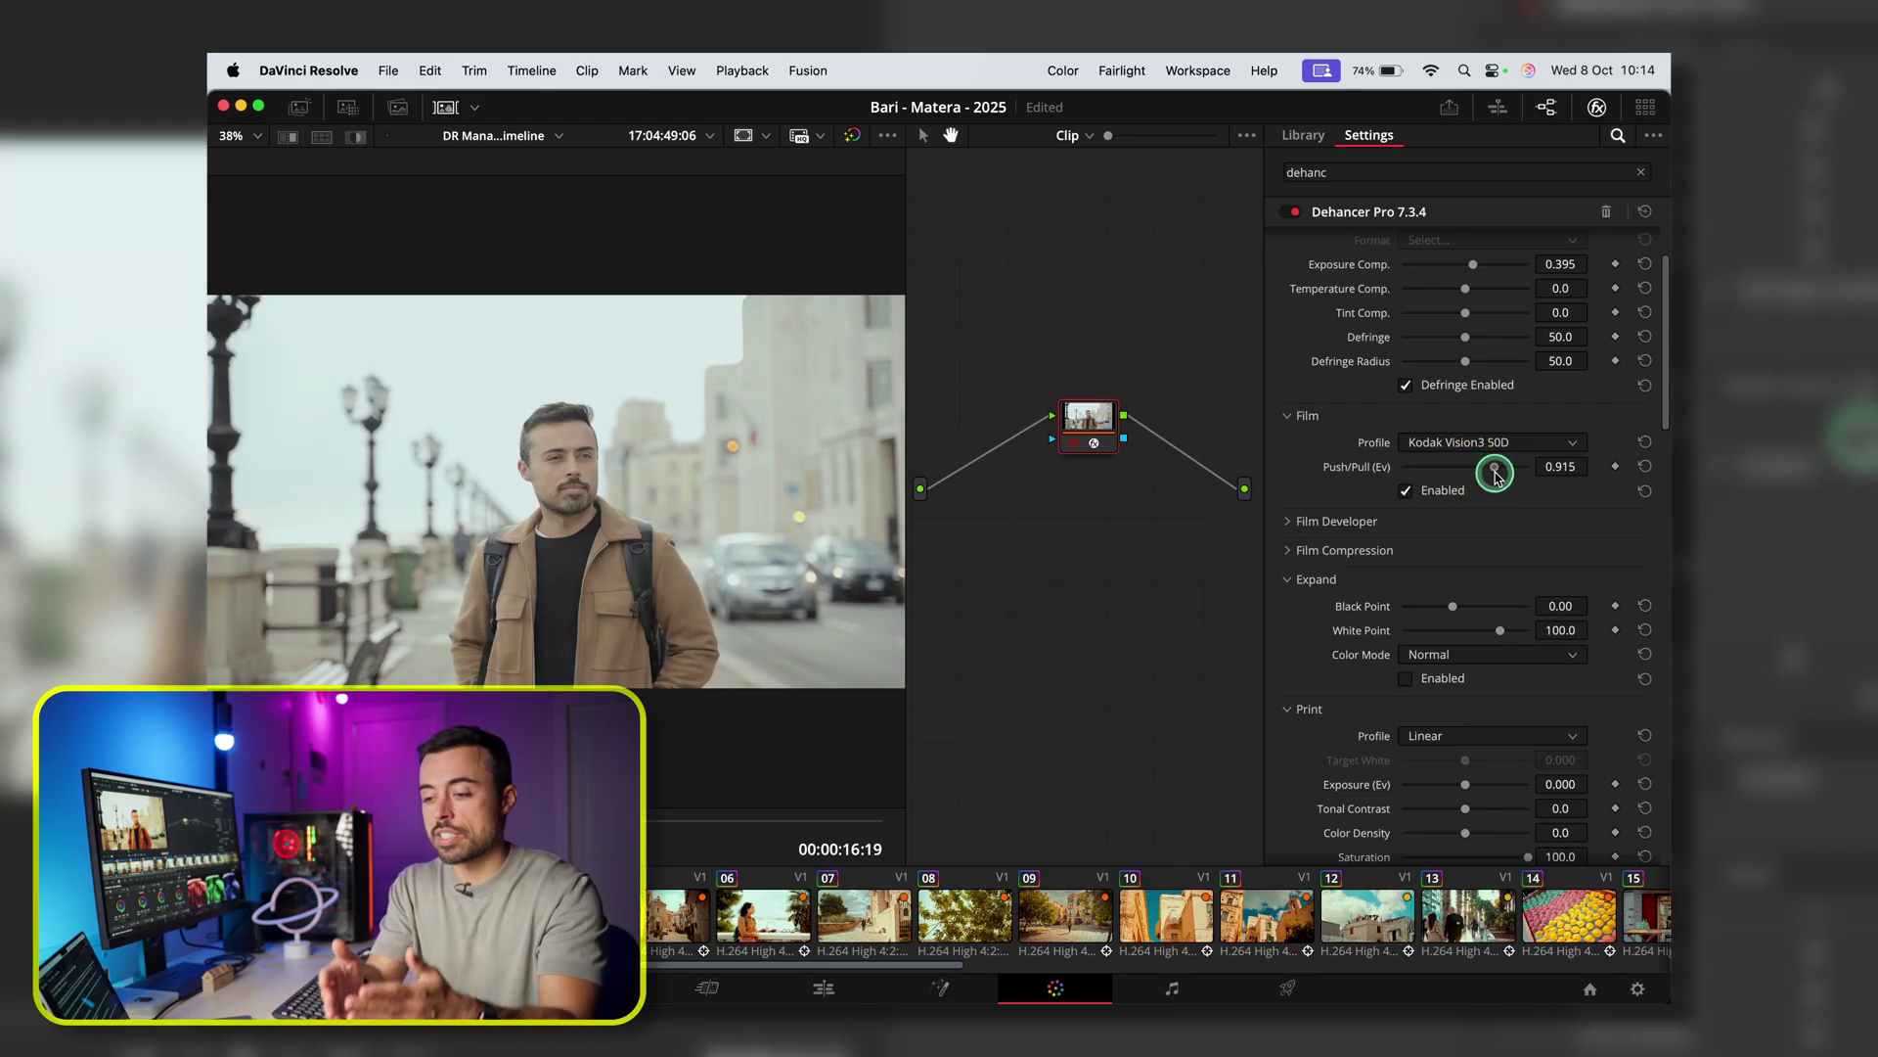
pyautogui.moveTo(1489, 477); pyautogui.dragTo(1484, 479)
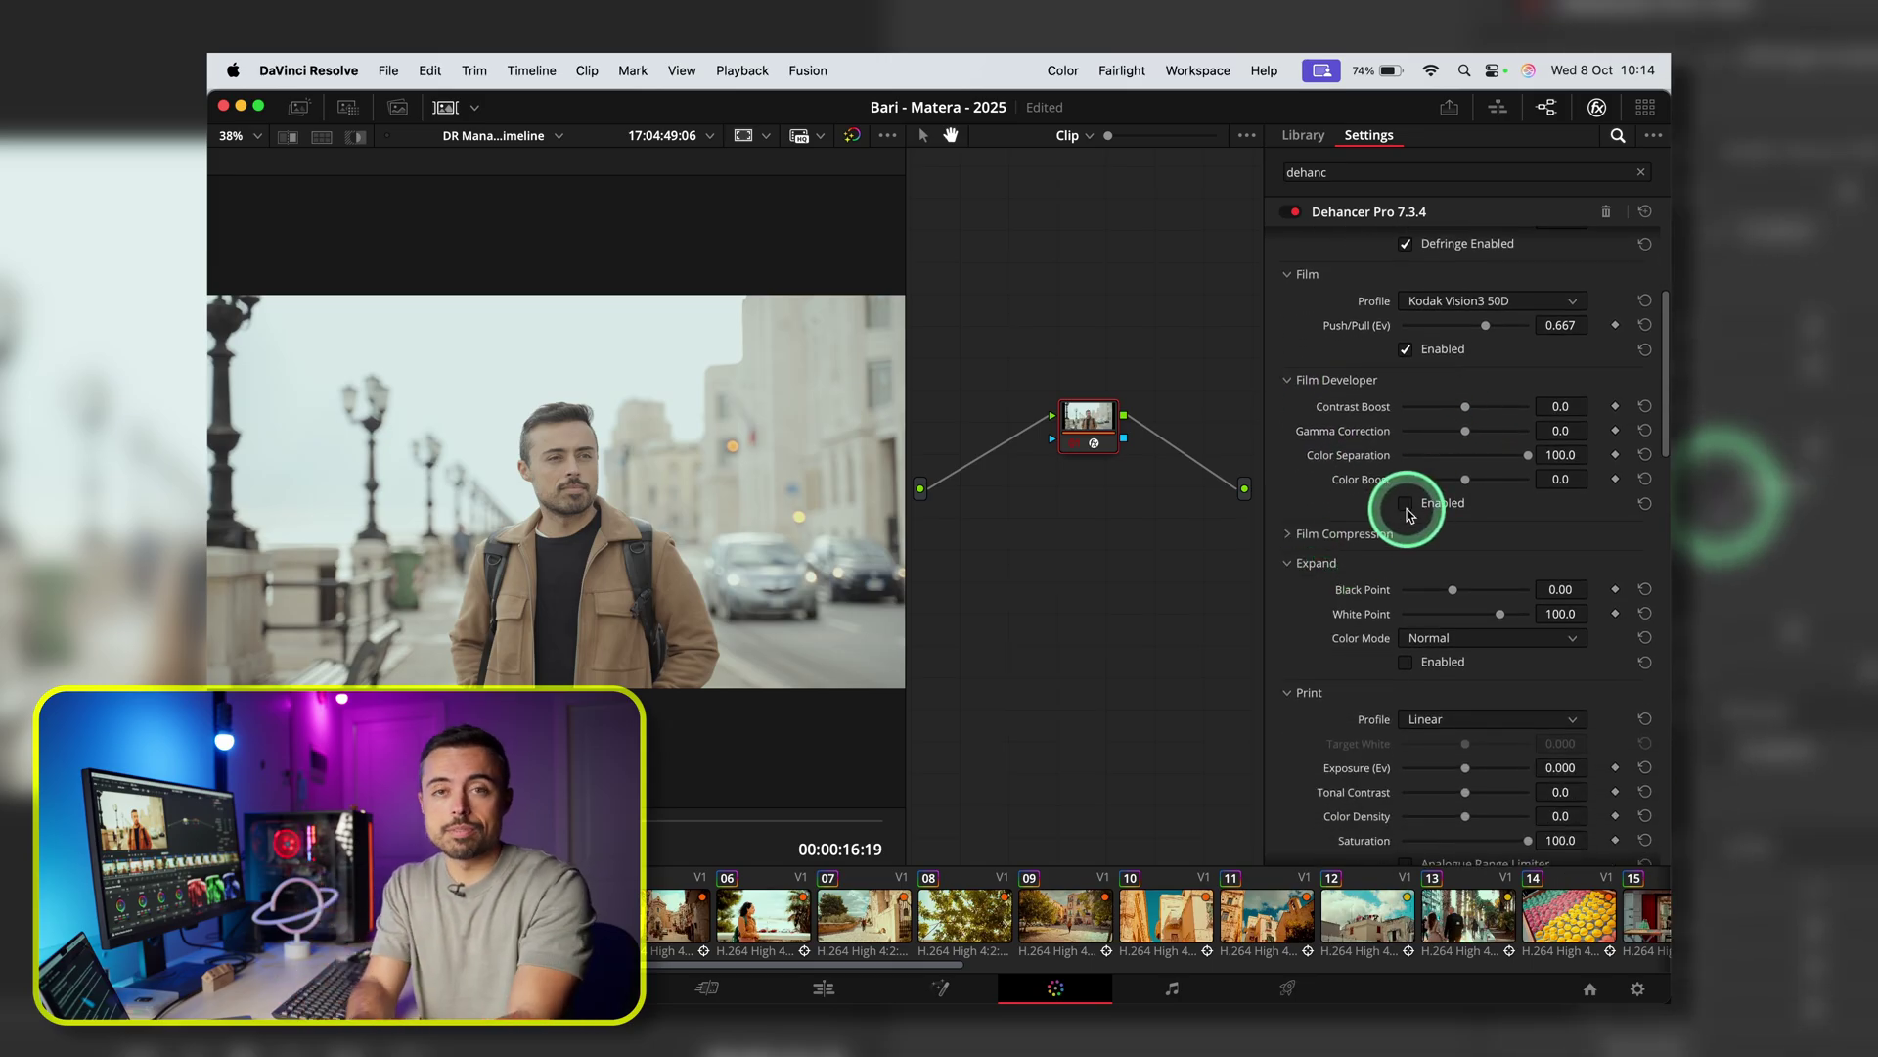
# Step: Enable the Film Developer stage and set Contrast Boost 38.0 and Gamma −12.0
pyautogui.click(1406, 504)
pyautogui.click(1468, 446)
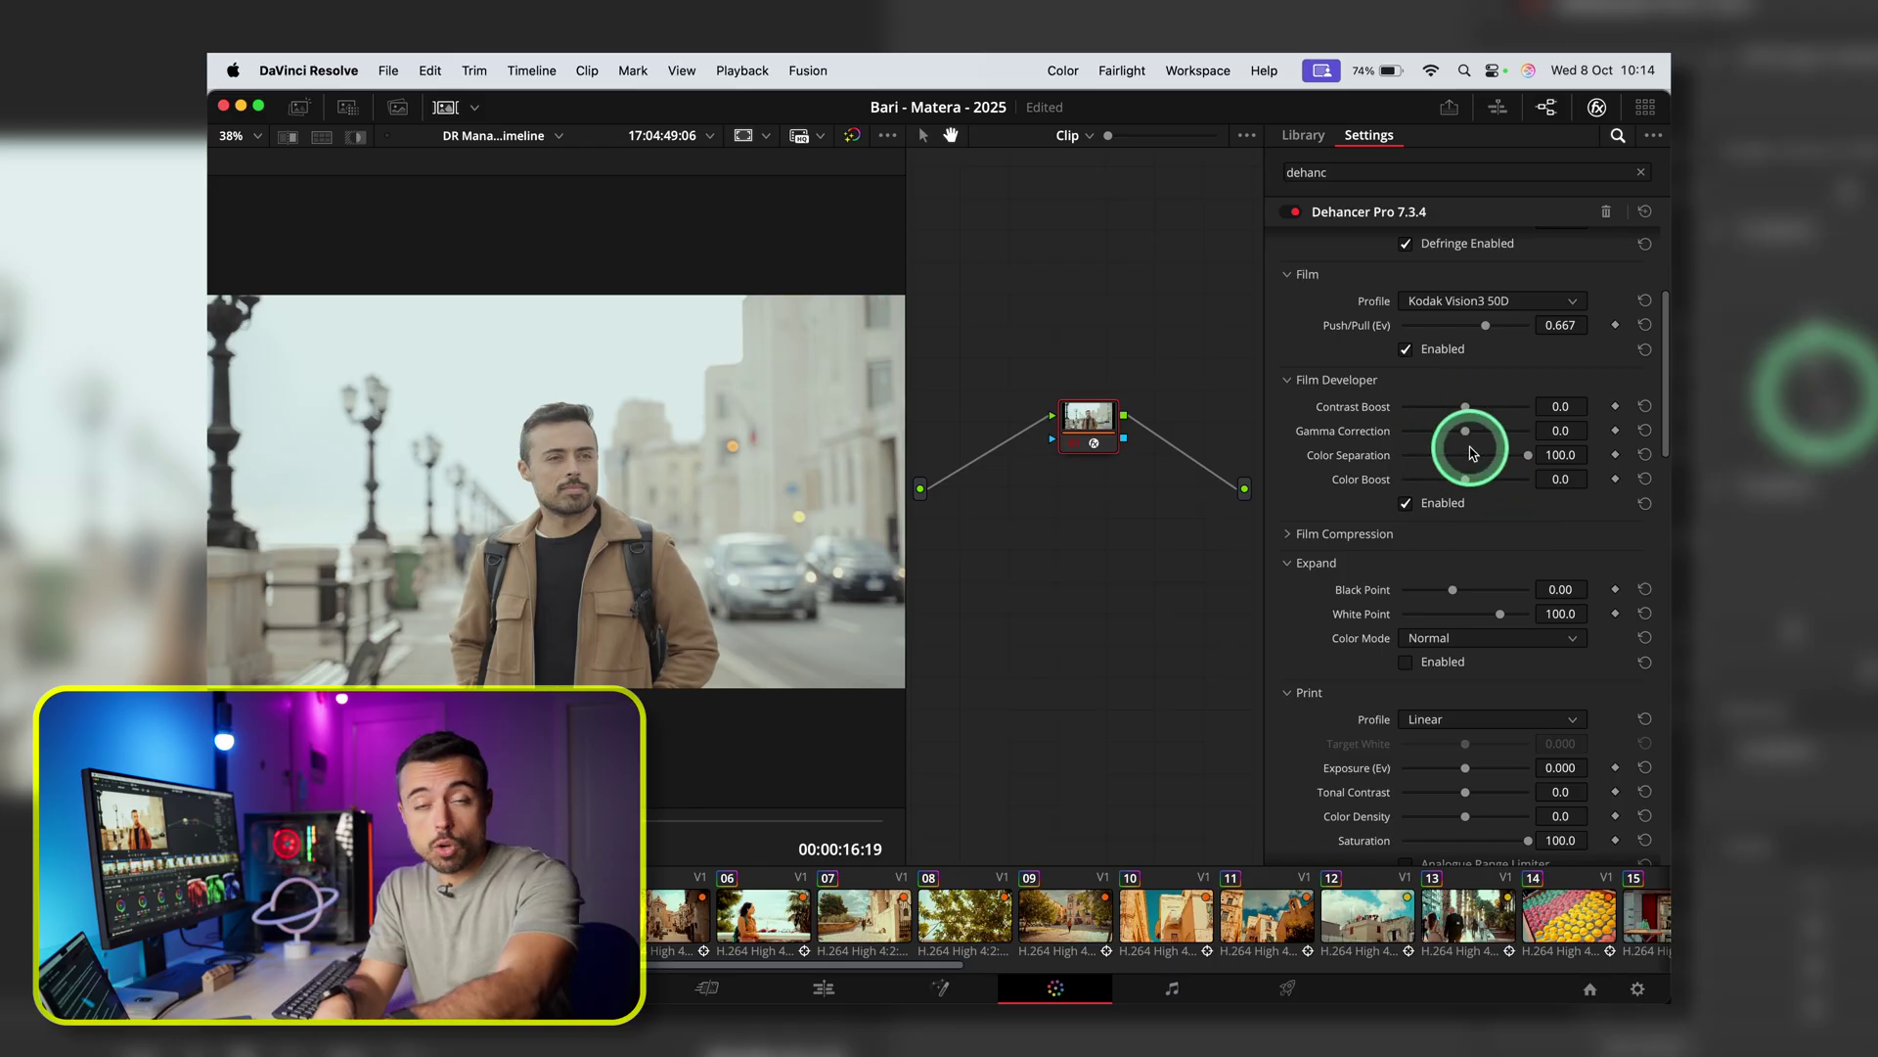
pyautogui.click(1464, 409)
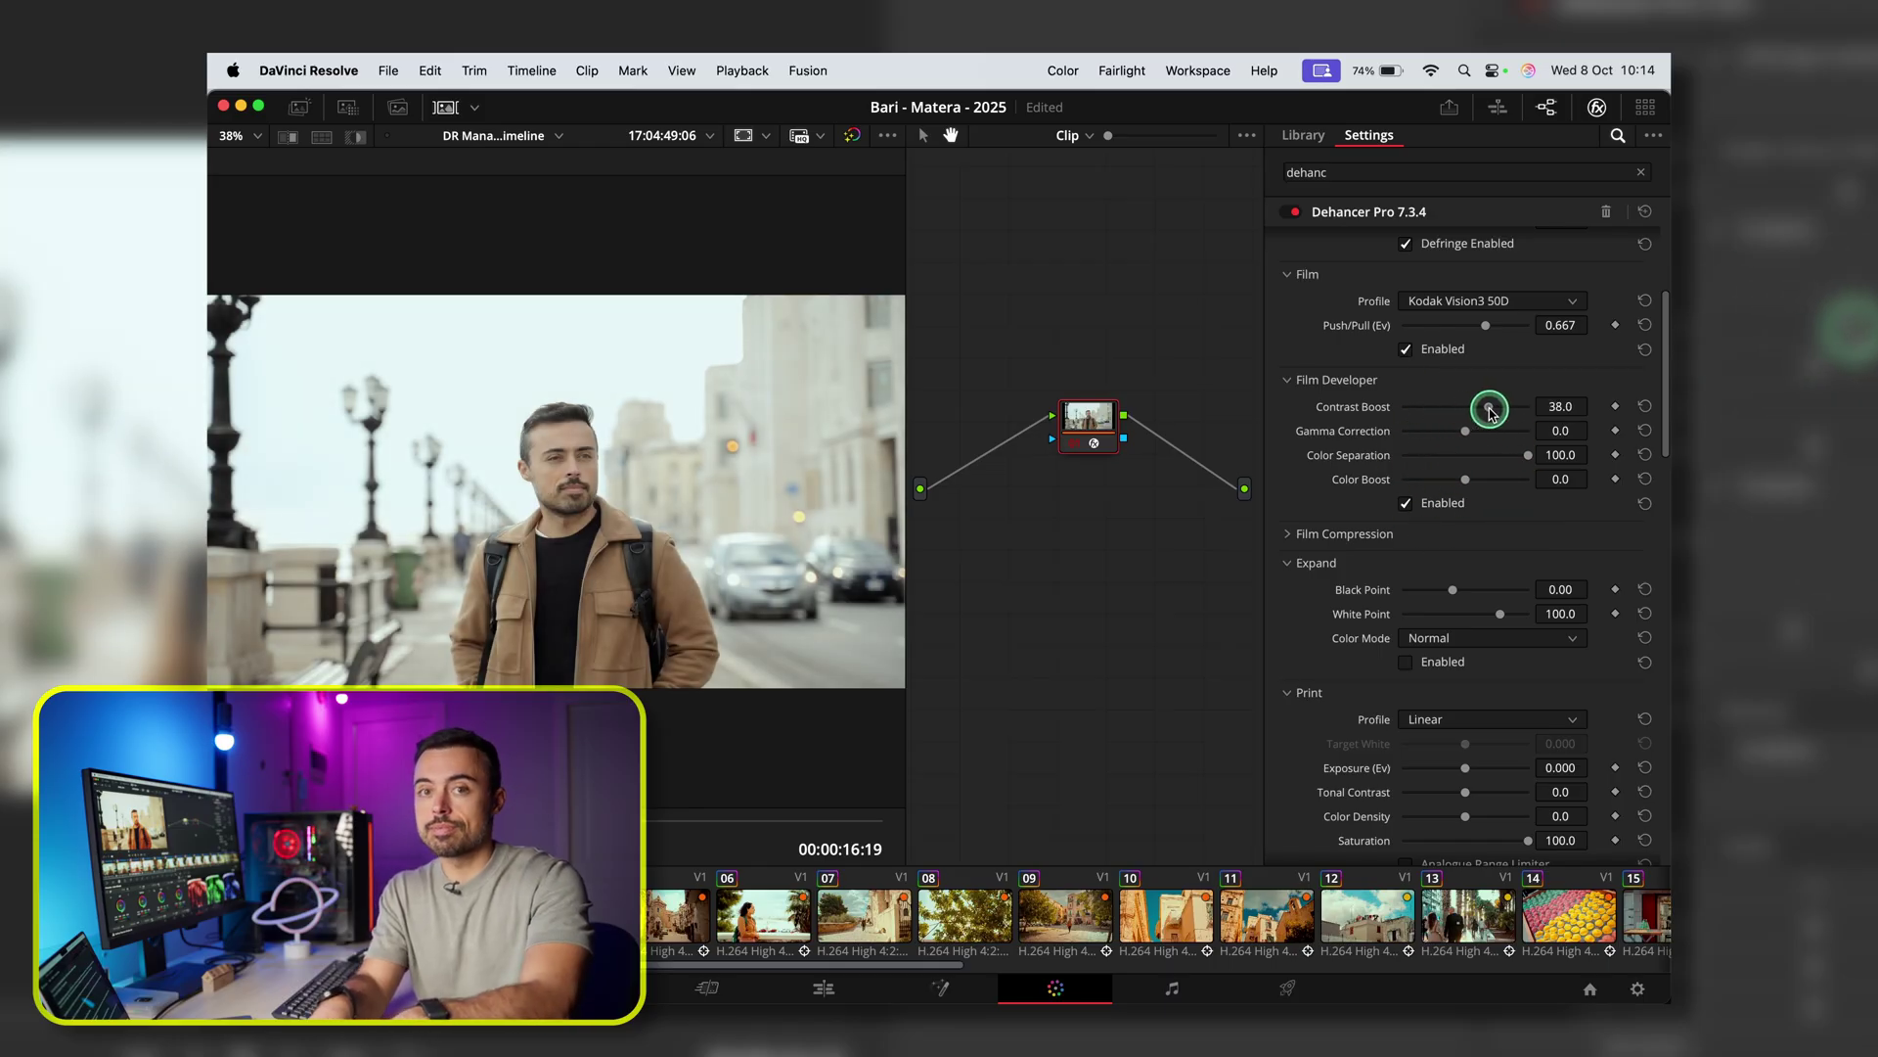
pyautogui.moveTo(1494, 411); pyautogui.dragTo(1460, 444)
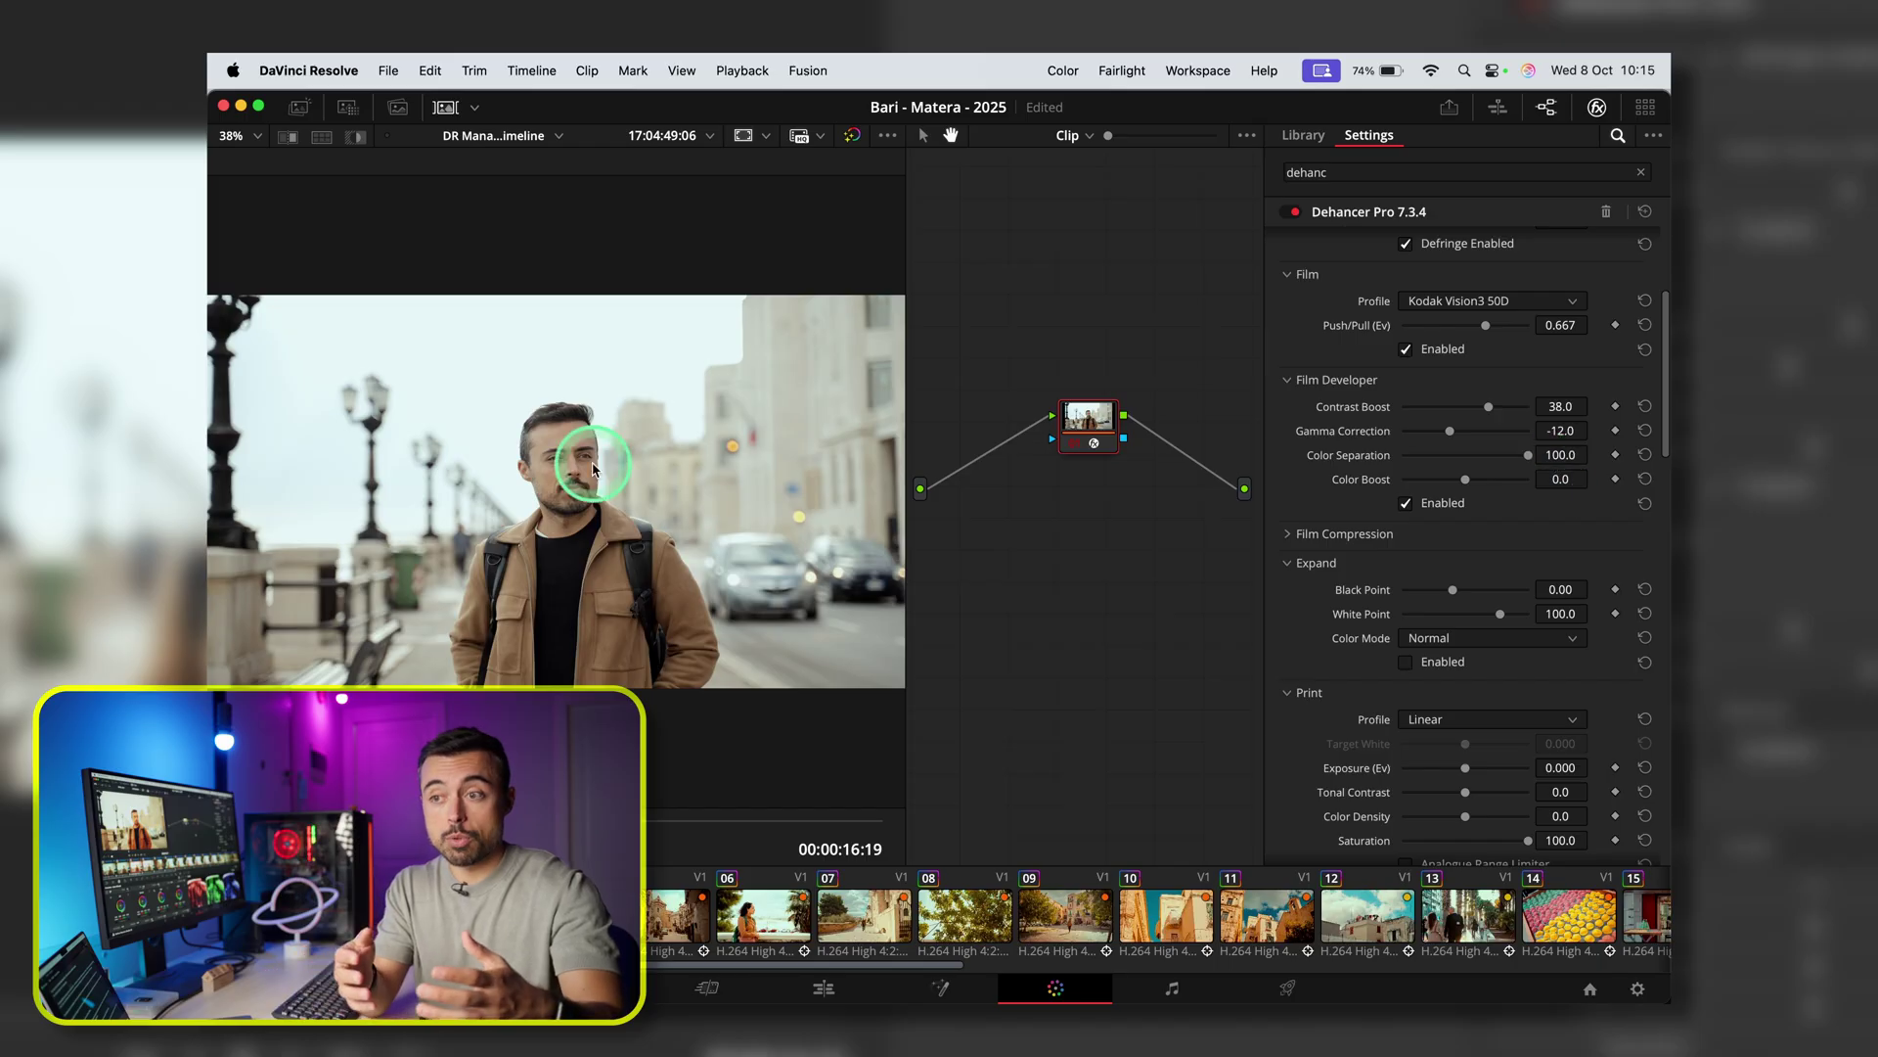
# Step: Raise Color Boost to 51.9 and expand the Film Compression section
pyautogui.scroll(3, 593, 469)
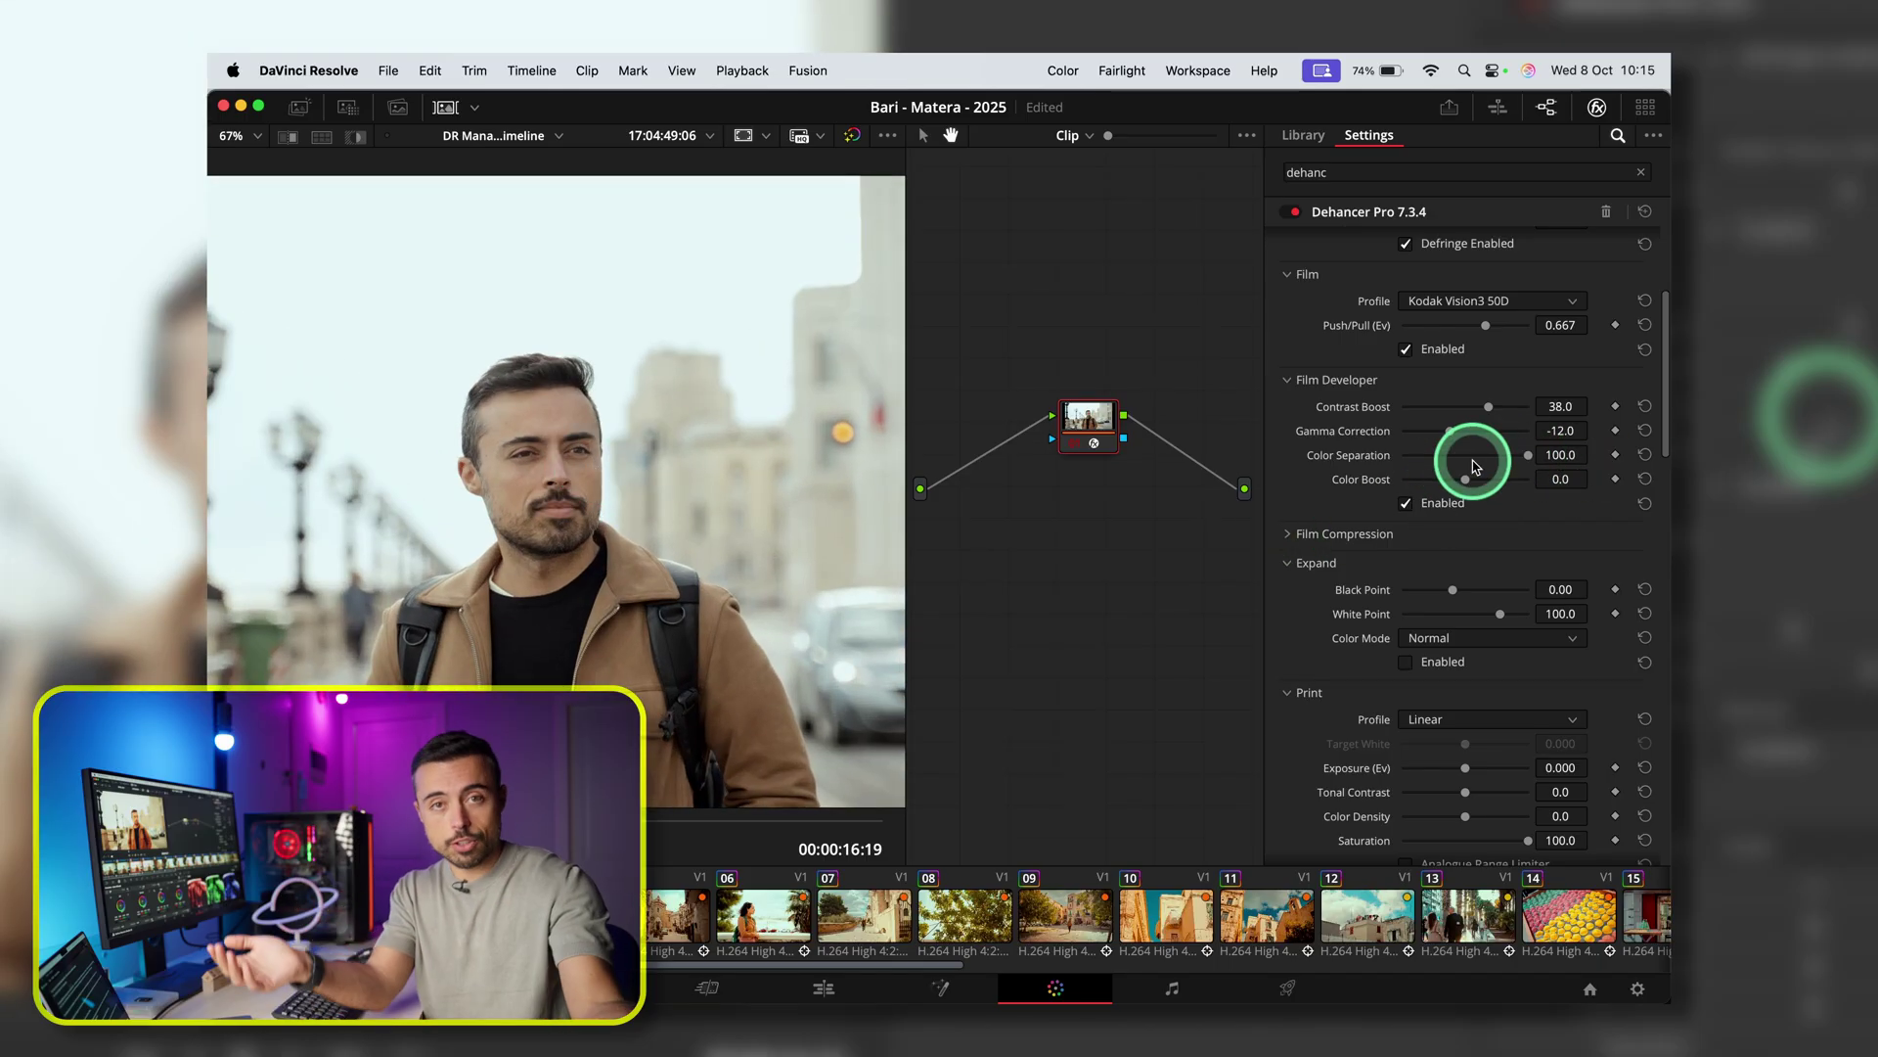
pyautogui.moveTo(1469, 483); pyautogui.dragTo(1478, 481)
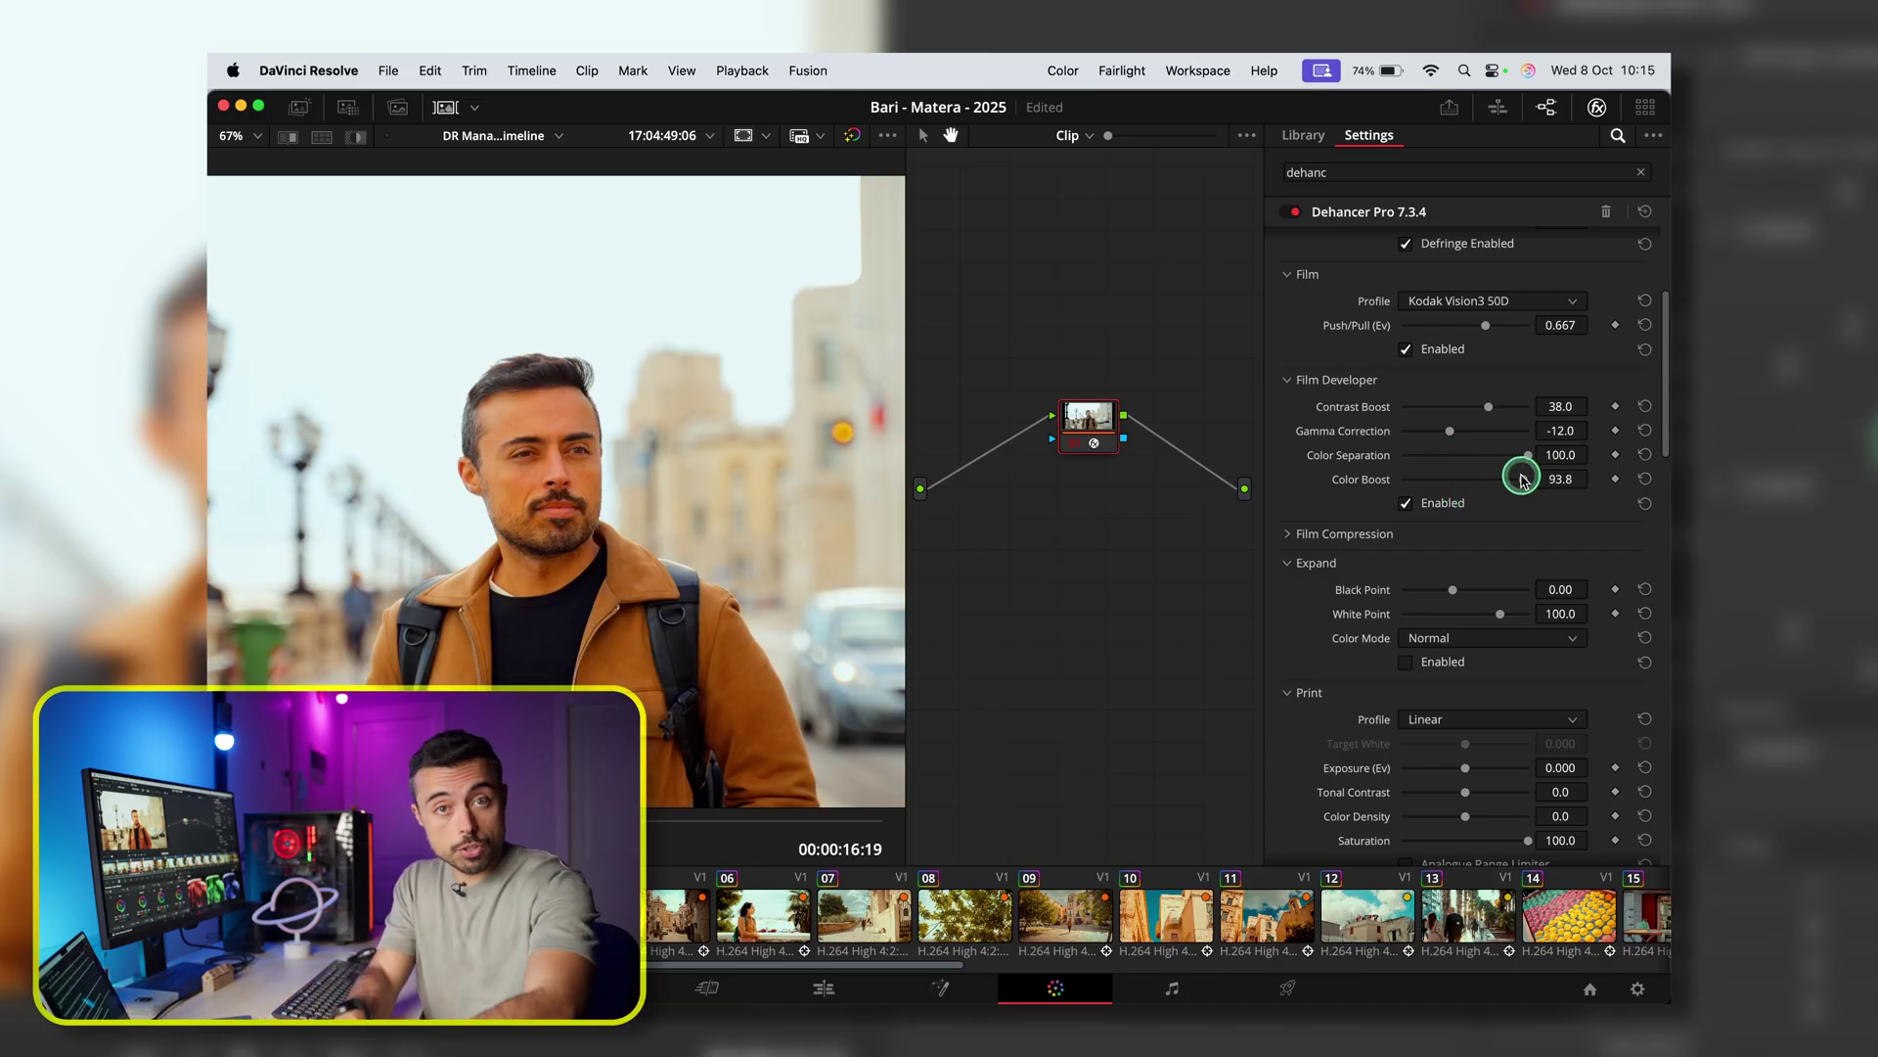
pyautogui.moveTo(1486, 480); pyautogui.dragTo(1493, 480)
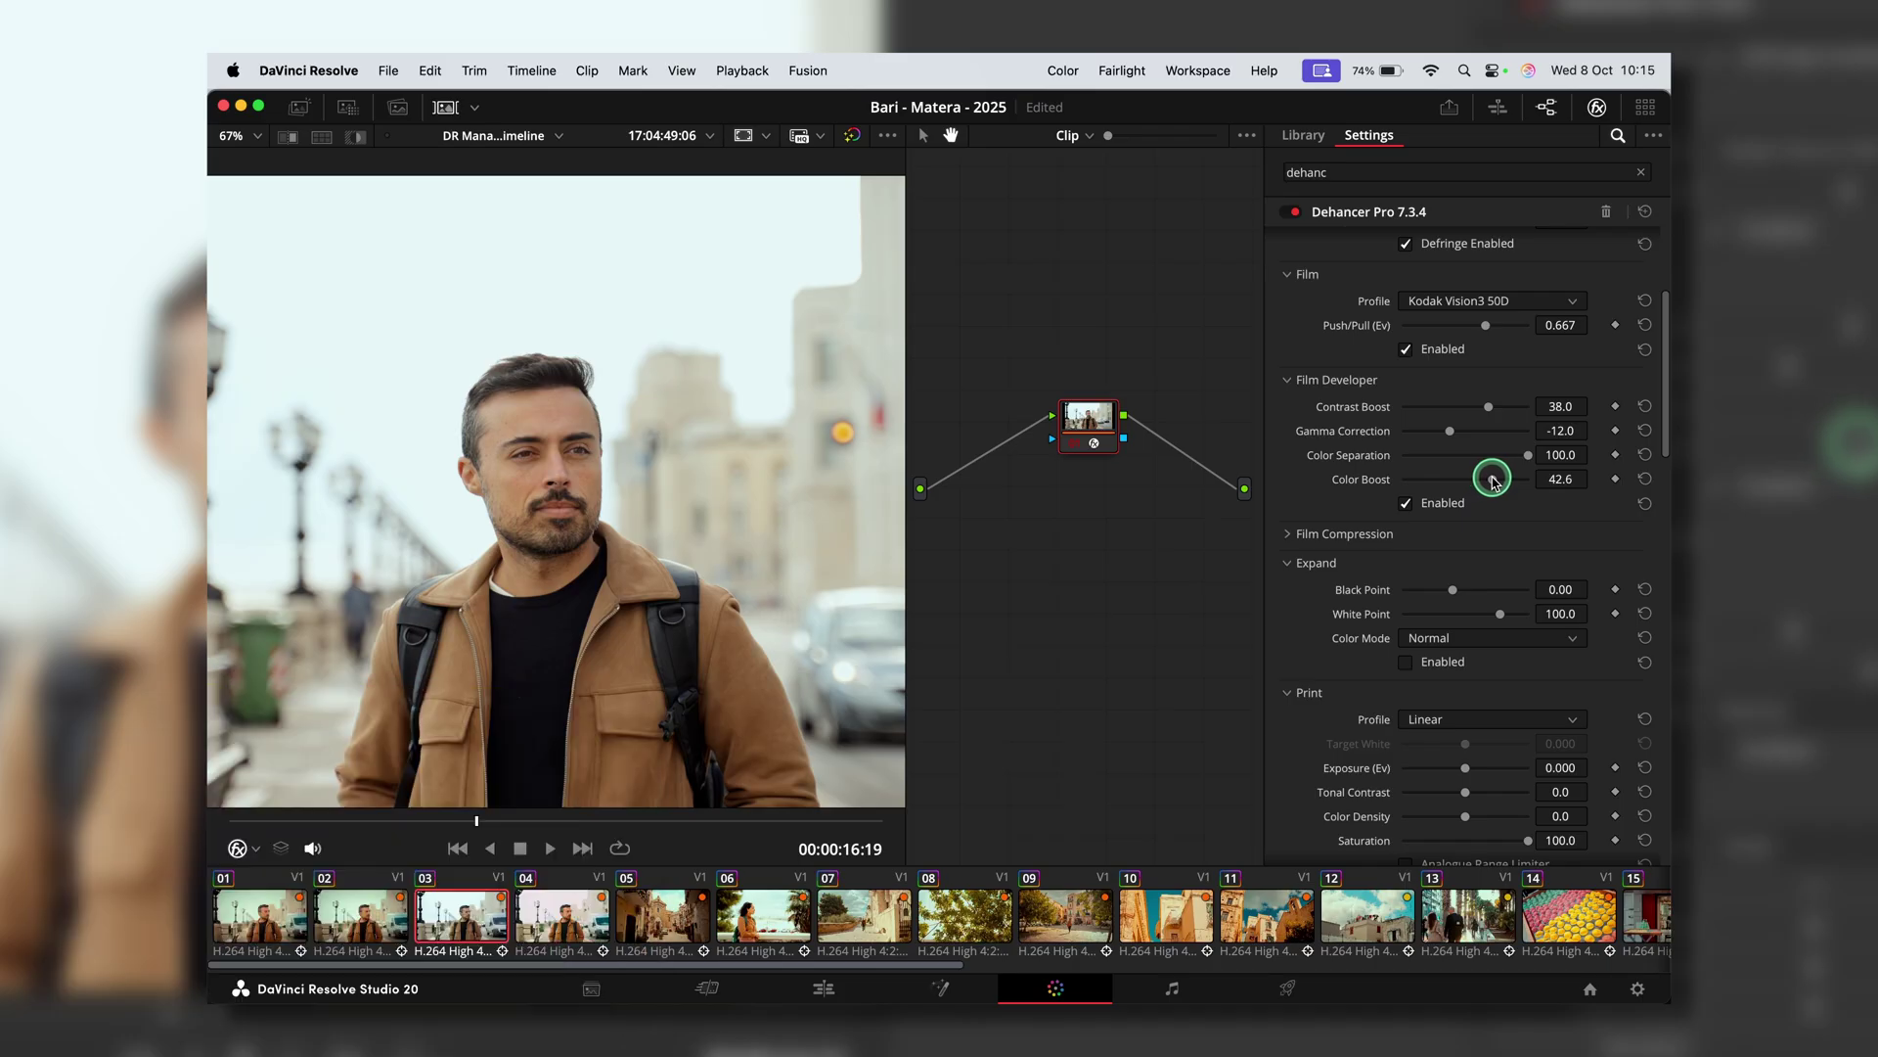
pyautogui.click(1287, 438)
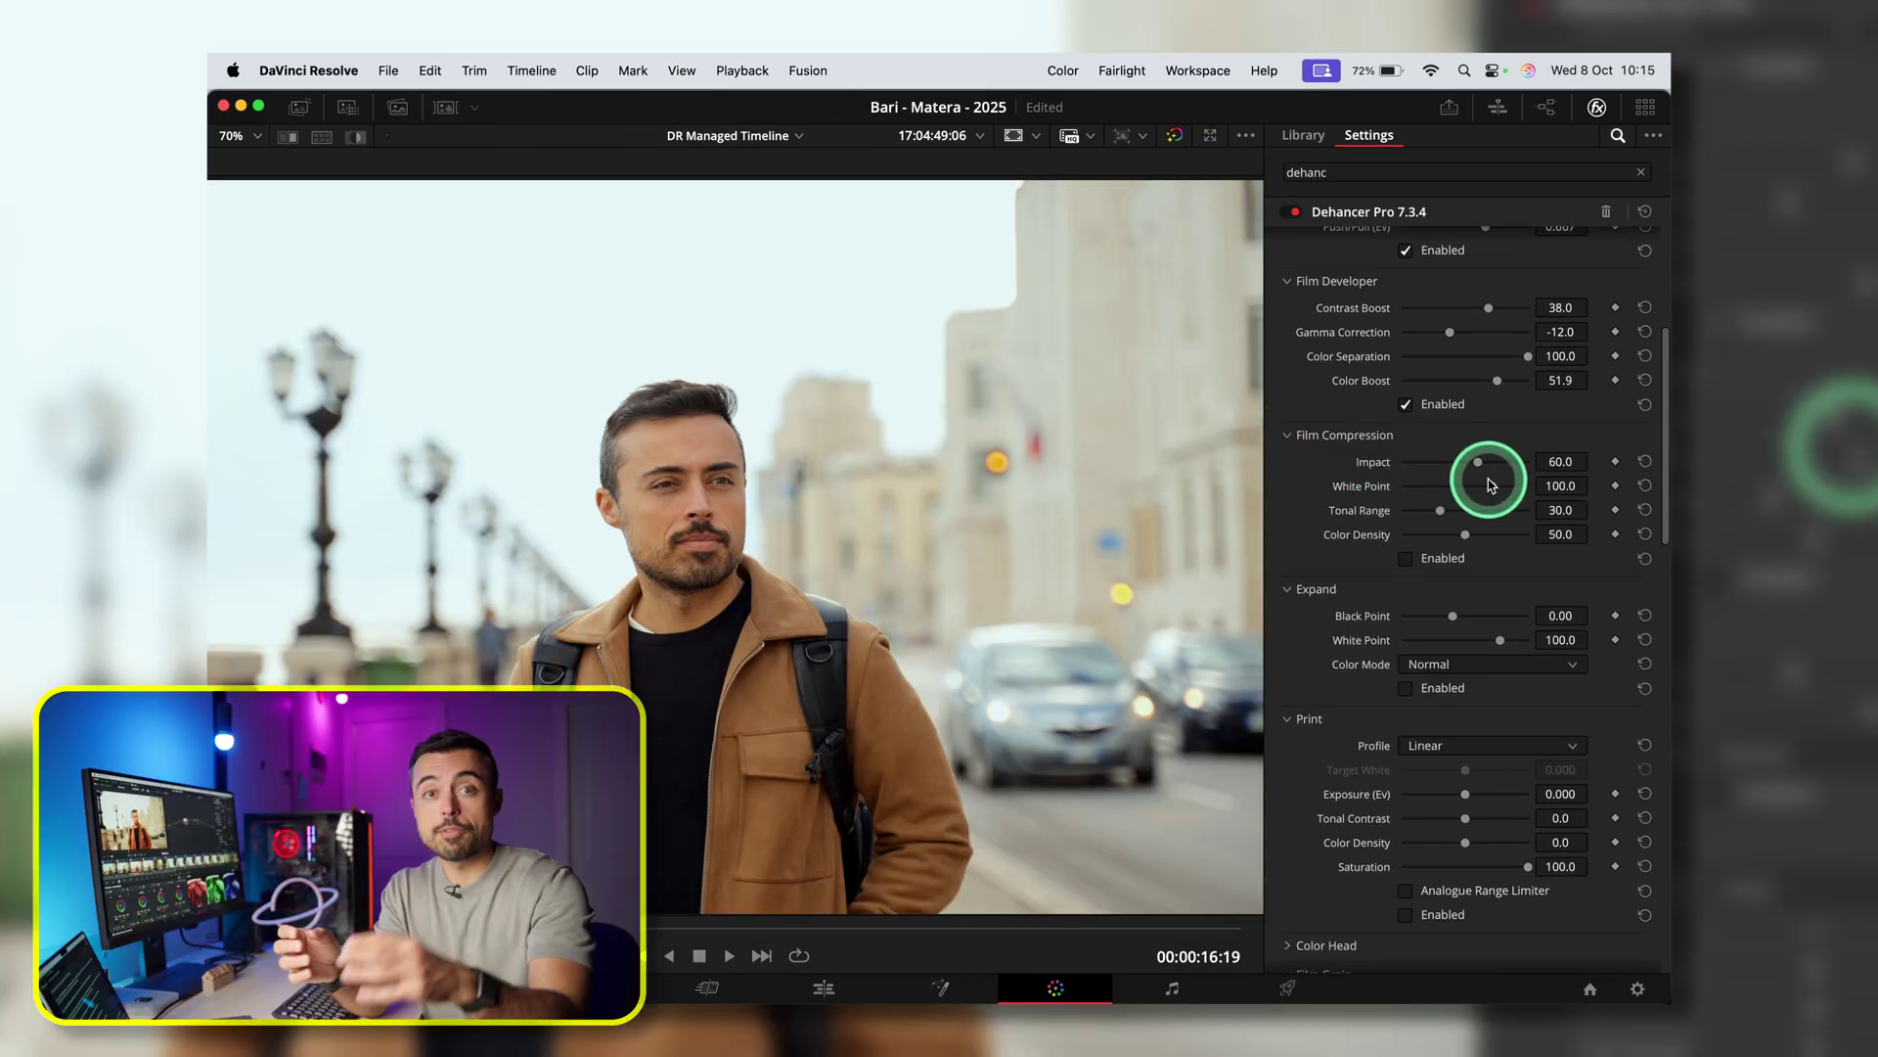
# Step: Toggle Film Compression on and off repeatedly to compare the look
pyautogui.click(1406, 559)
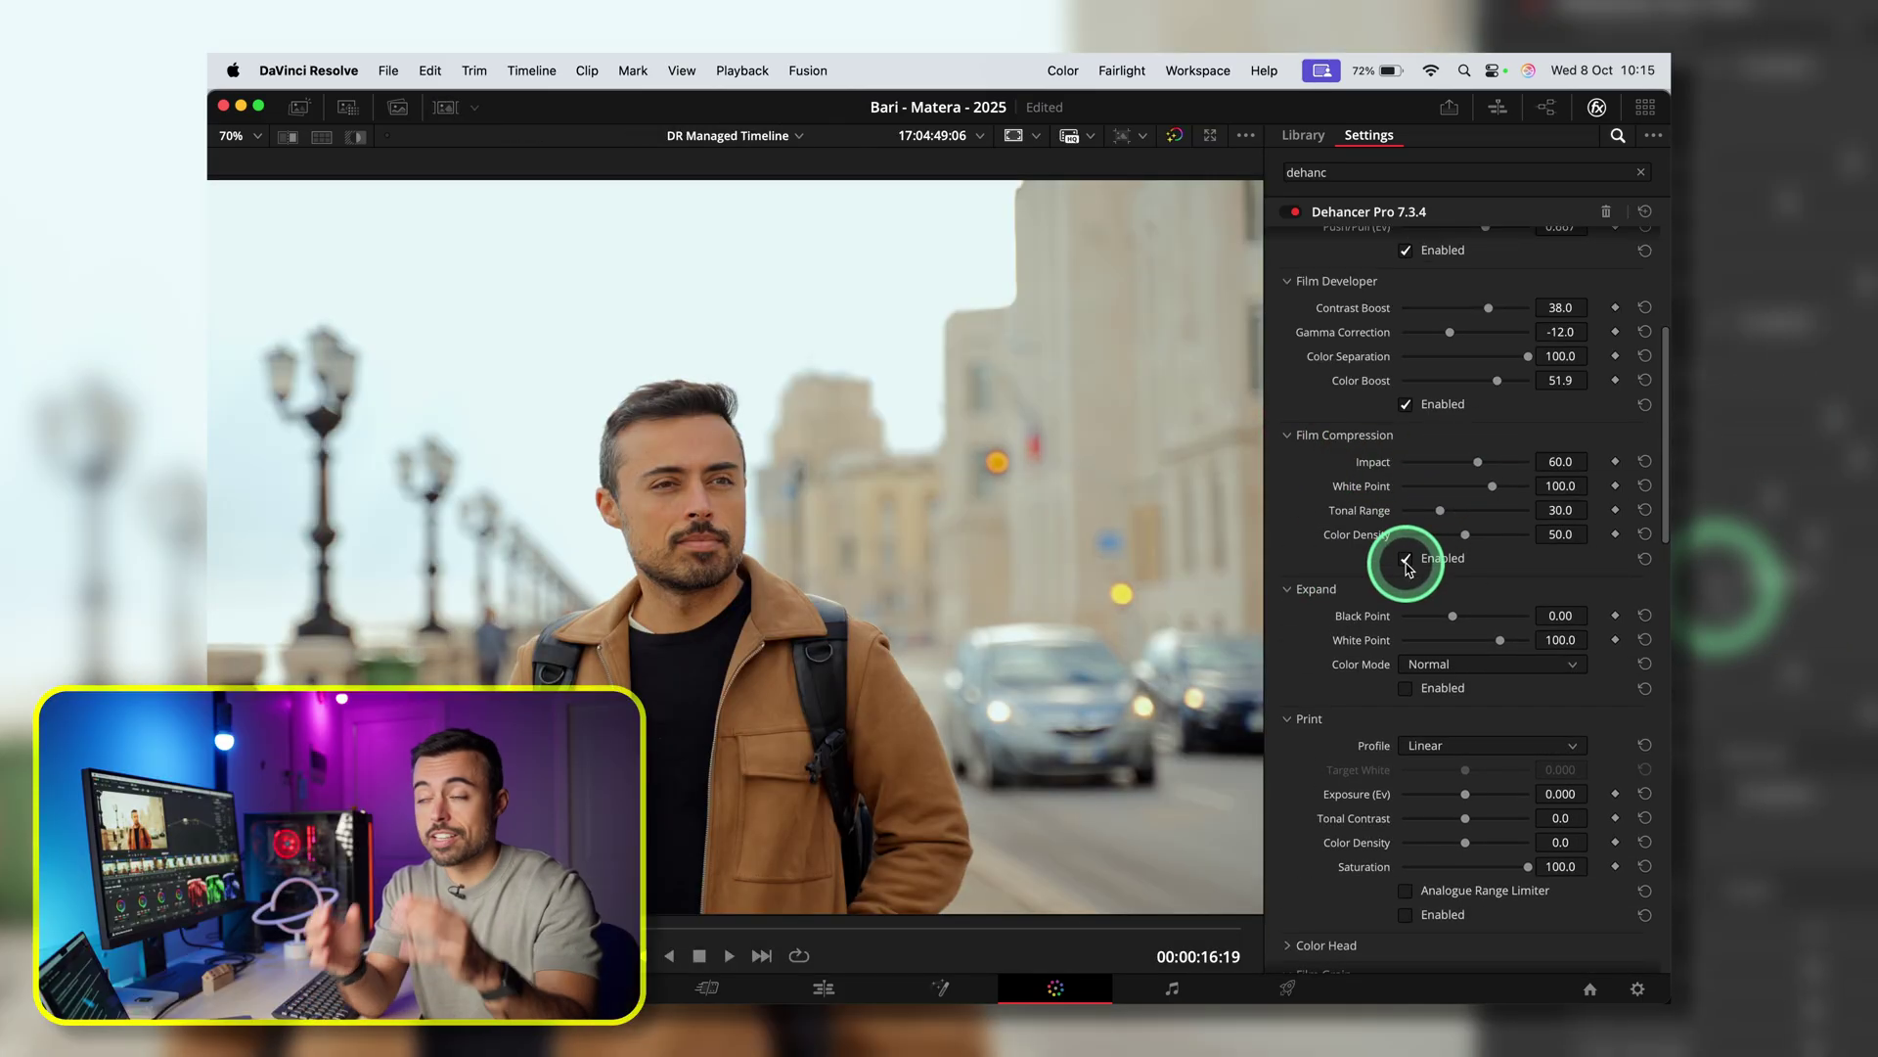
pyautogui.click(1406, 560)
pyautogui.click(1406, 559)
pyautogui.click(1406, 559)
pyautogui.click(1406, 559)
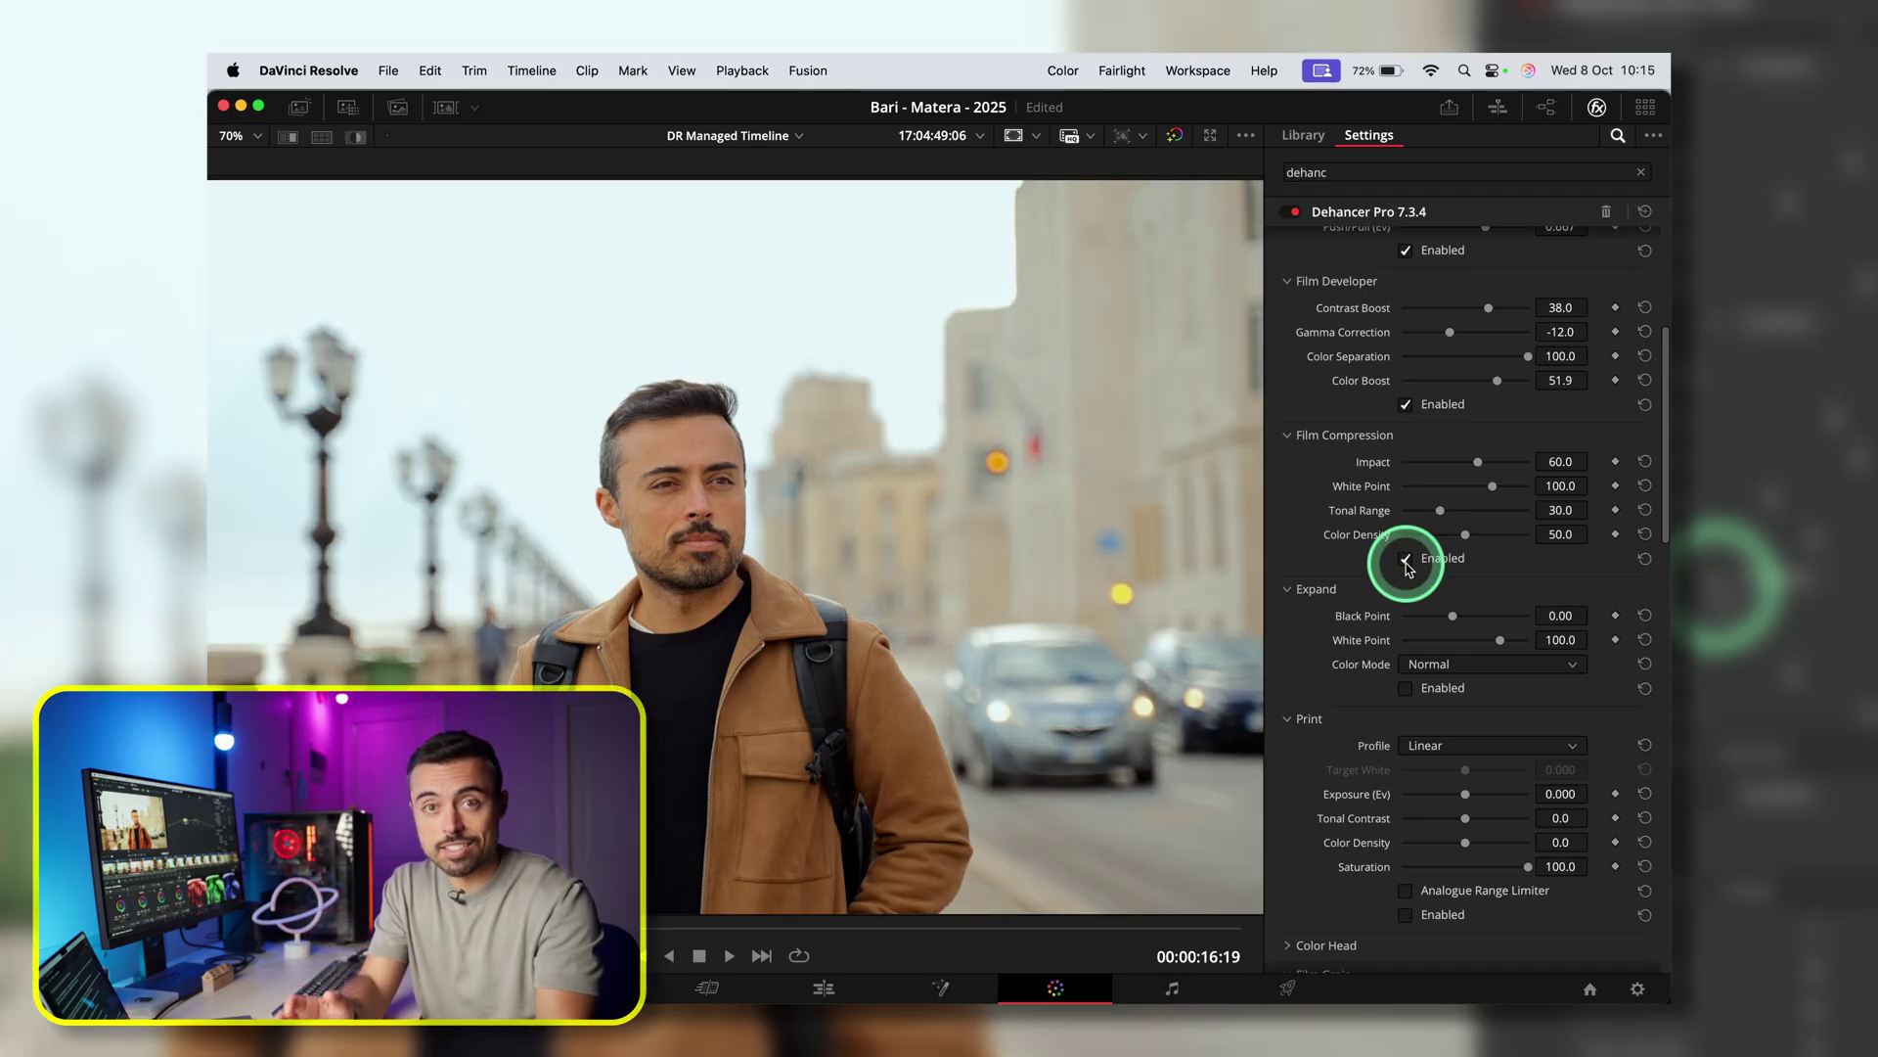
pyautogui.click(1406, 560)
pyautogui.click(1405, 560)
pyautogui.click(1406, 559)
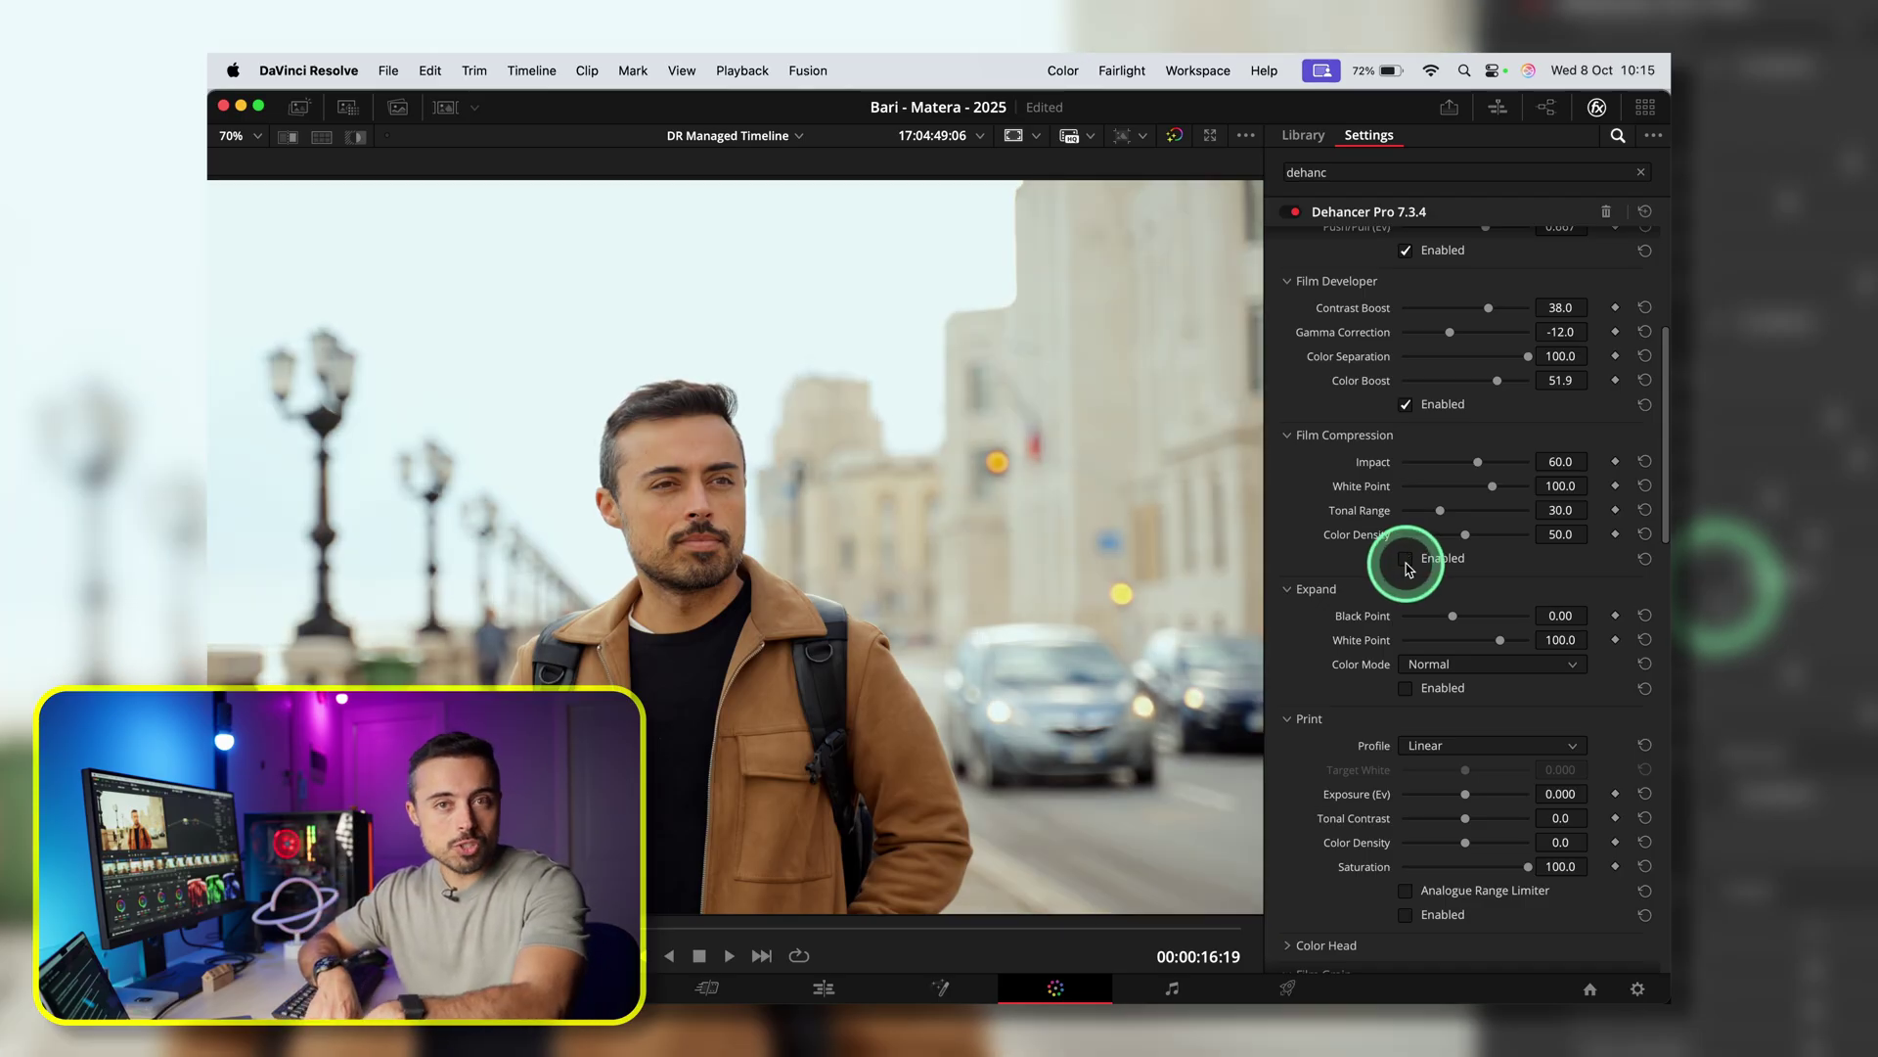
# Step: Re-enable Film Compression with Impact 65.9, White Point 95.6, Tonal Range 21.7, Color Density 75.2
pyautogui.click(329, 432)
pyautogui.scroll(5, 272, 413)
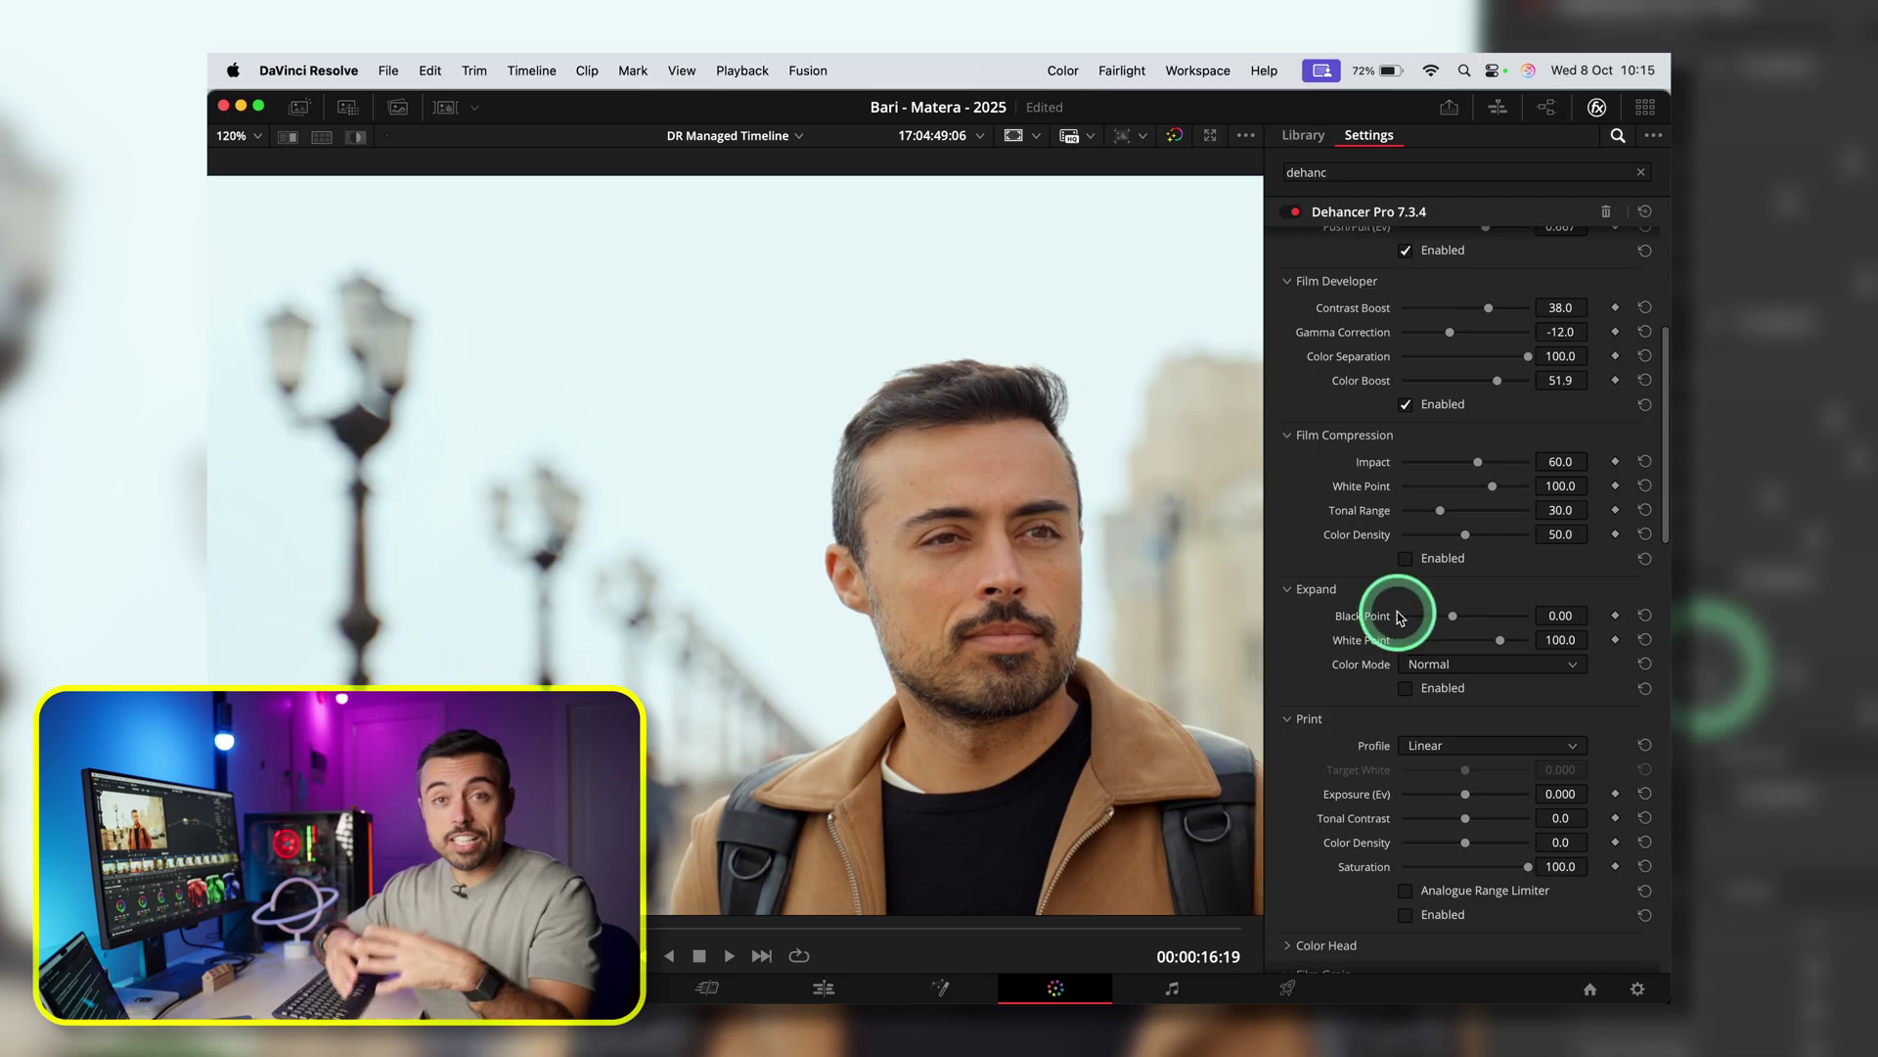
pyautogui.click(1406, 558)
pyautogui.scroll(-5, 1193, 577)
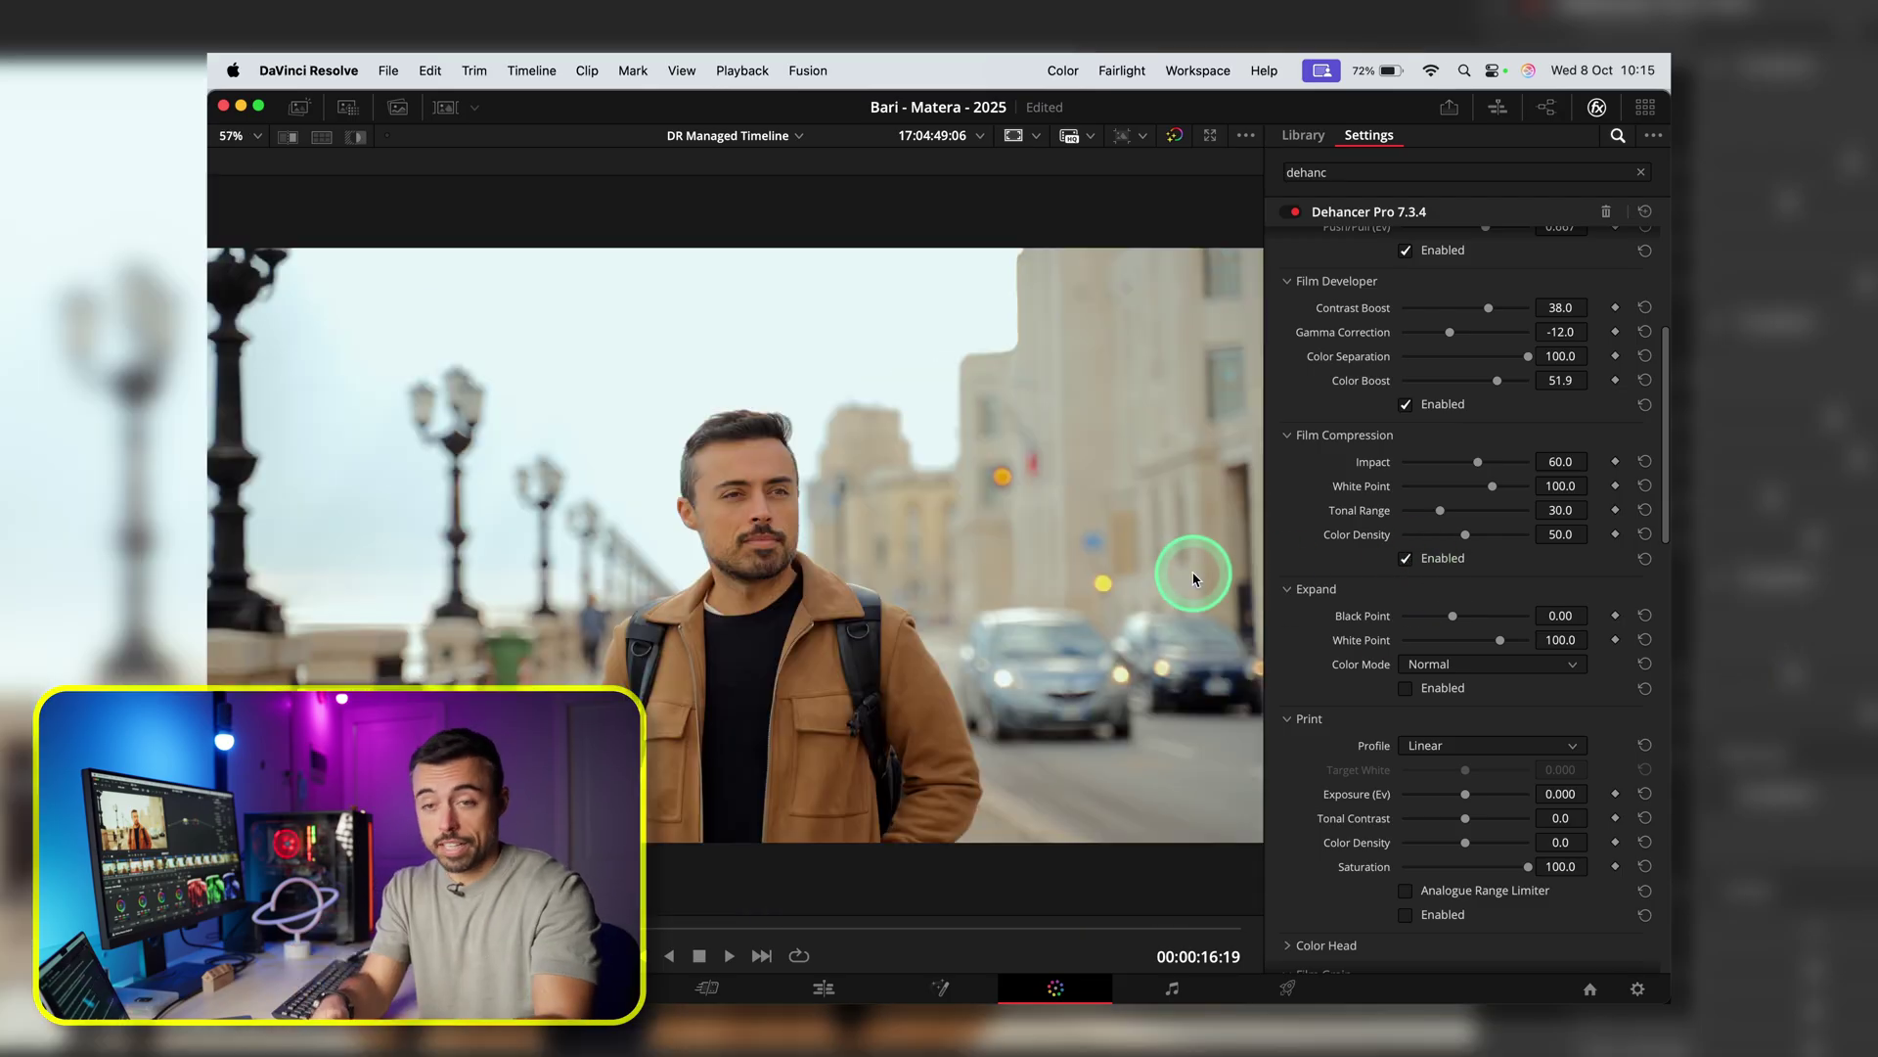
pyautogui.moveTo(1477, 462); pyautogui.dragTo(1509, 411)
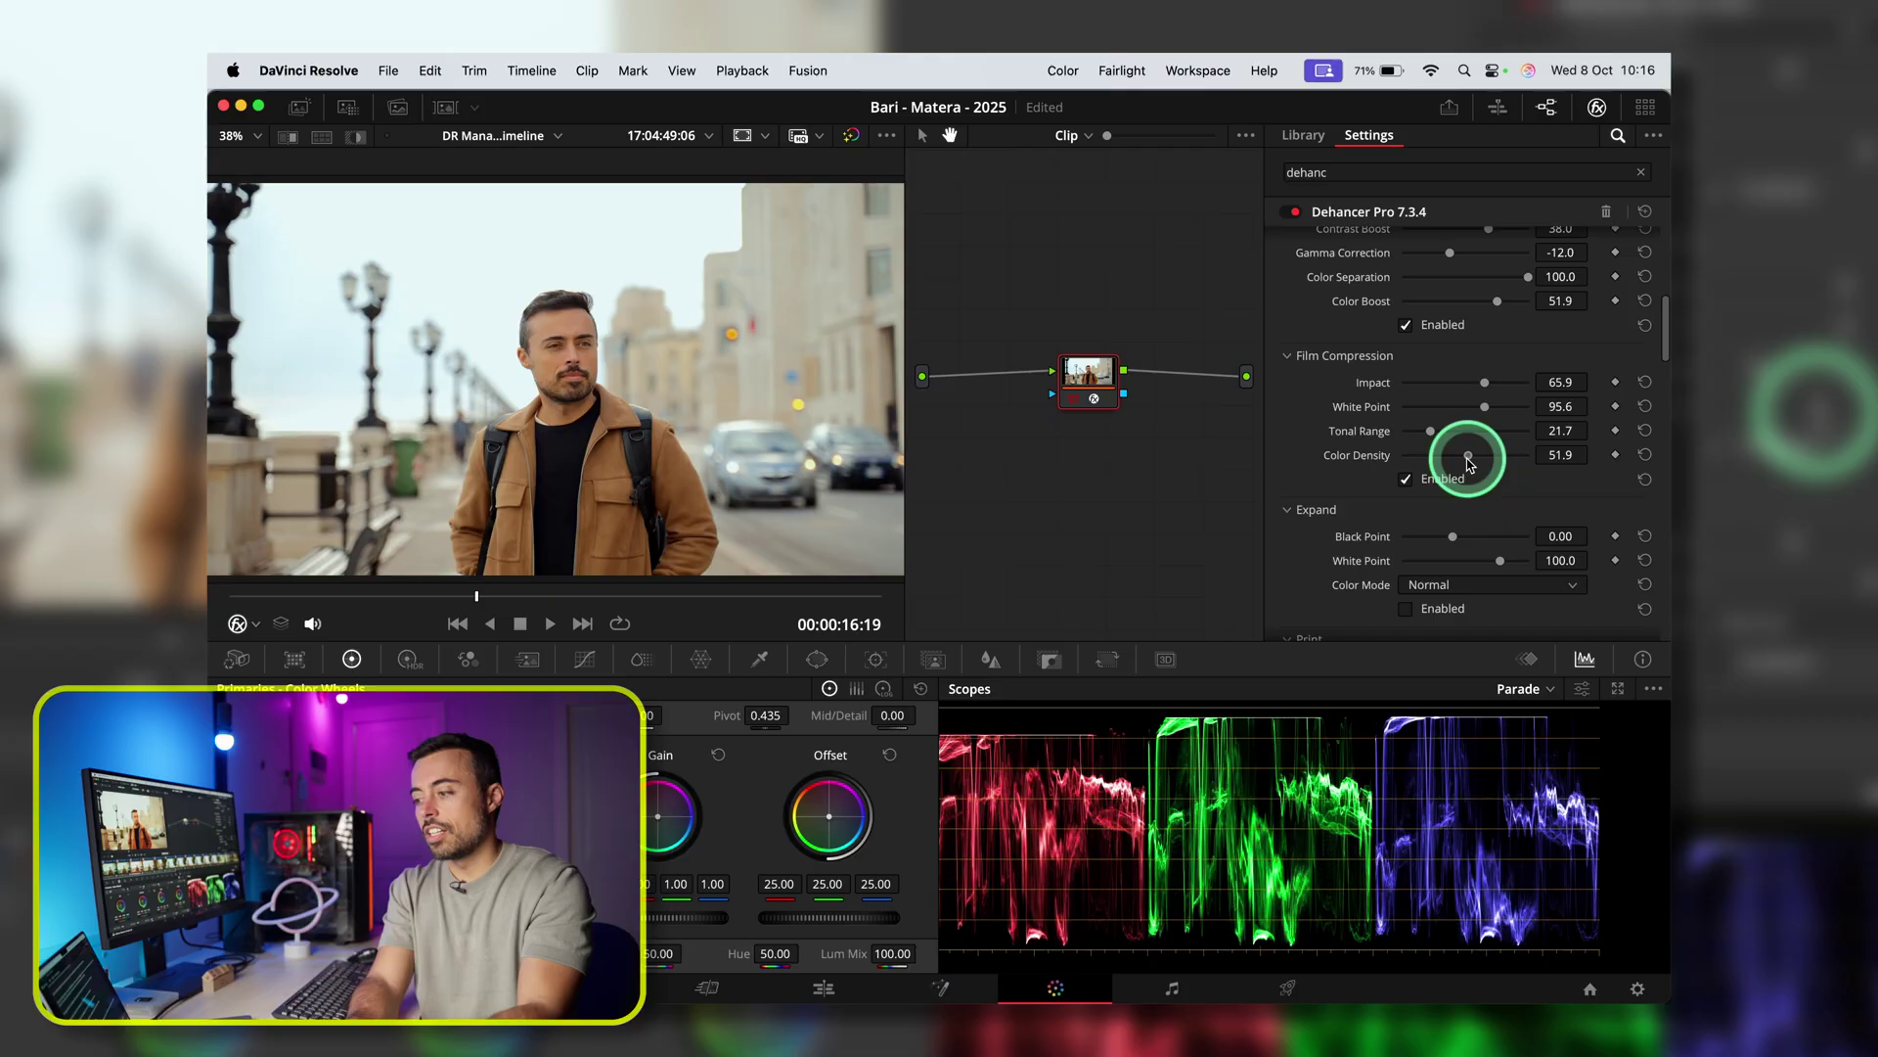
pyautogui.moveTo(1528, 452); pyautogui.dragTo(1536, 454)
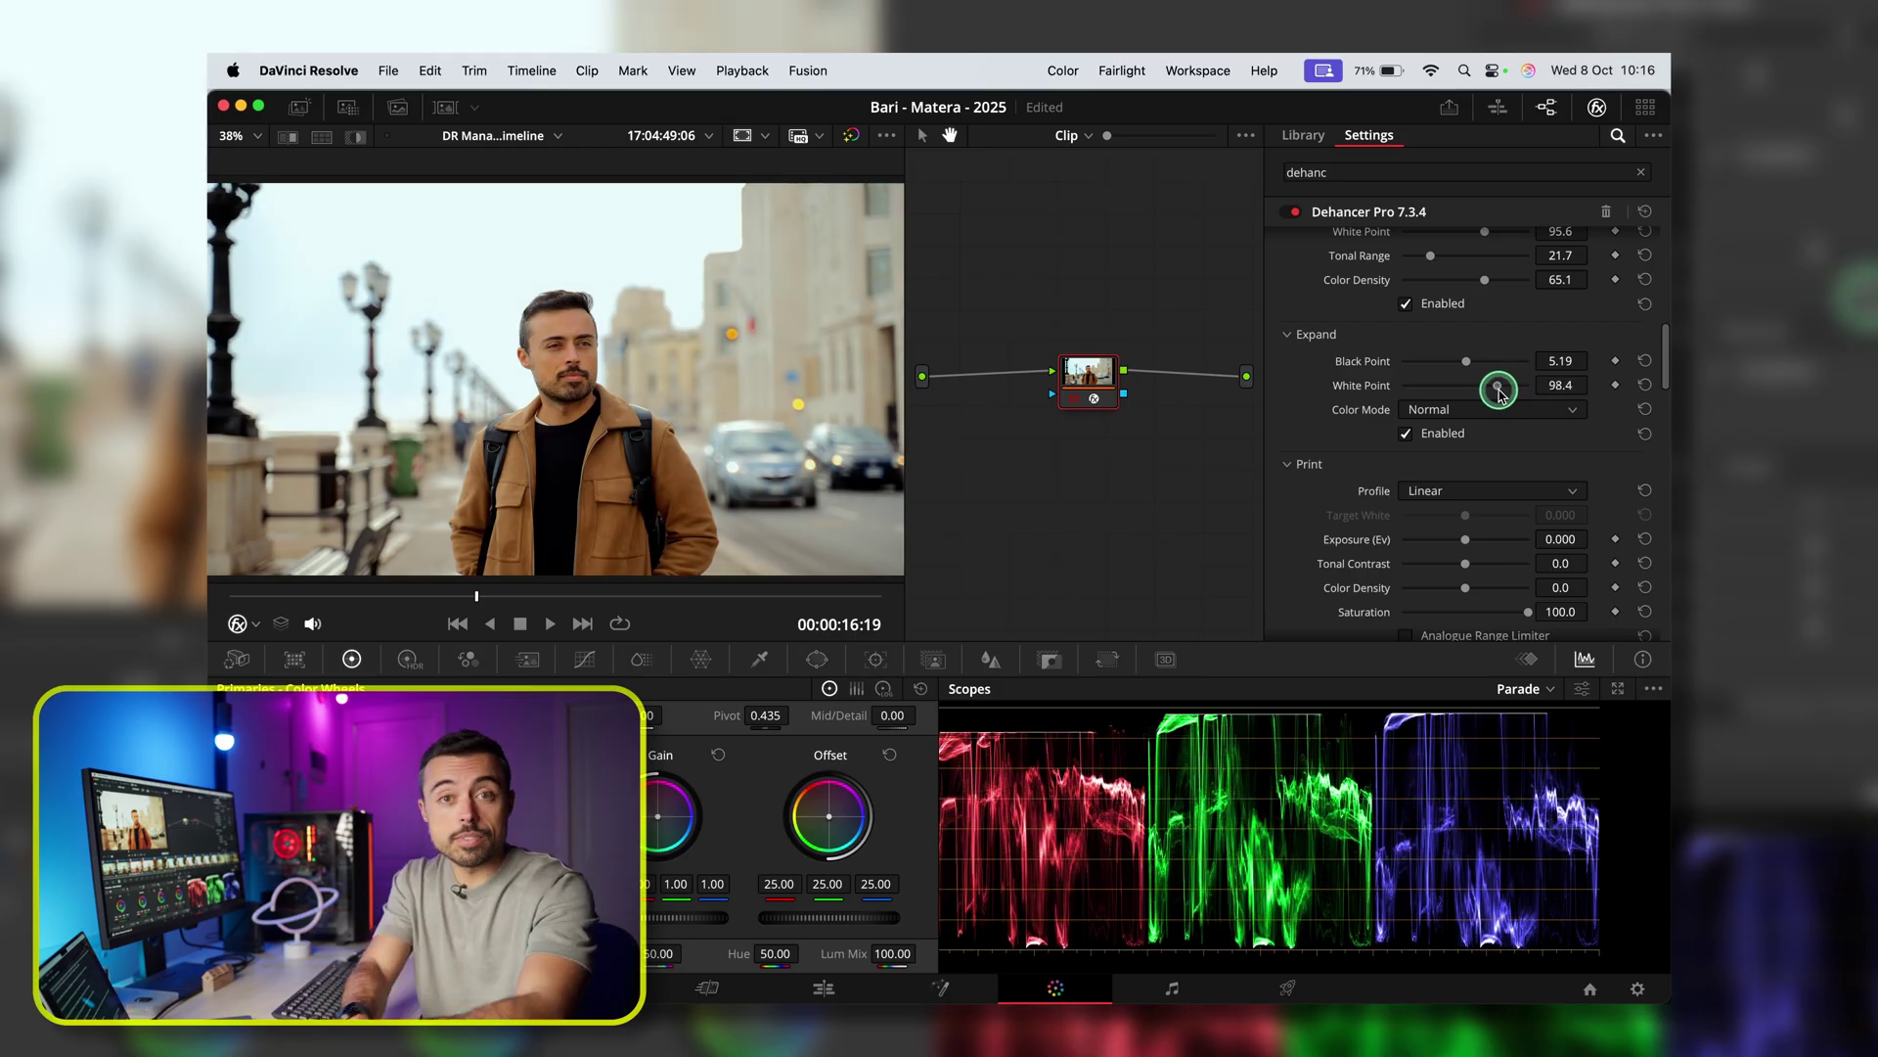
# Step: Enable Expand at Black Point 5.19, try the Kodak 2383 Print Film profile, then disable Print
pyautogui.click(1480, 411)
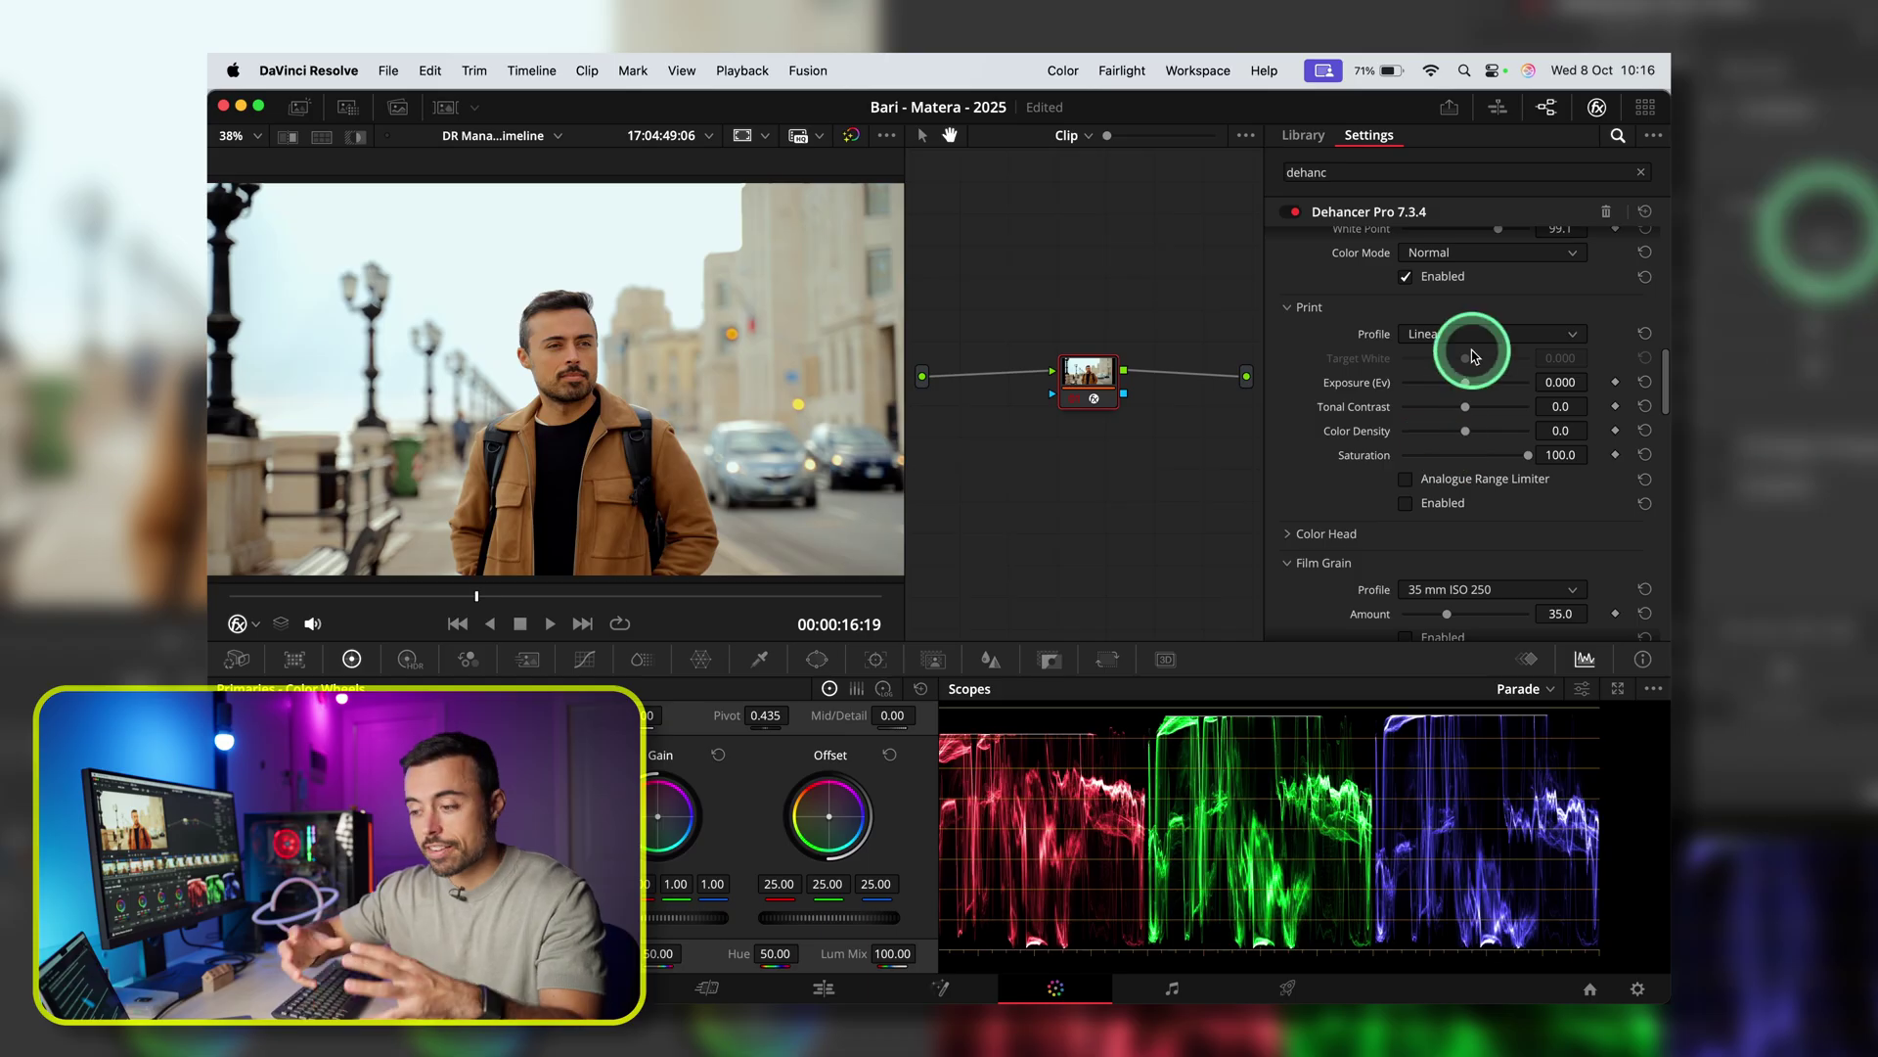
pyautogui.click(1465, 334)
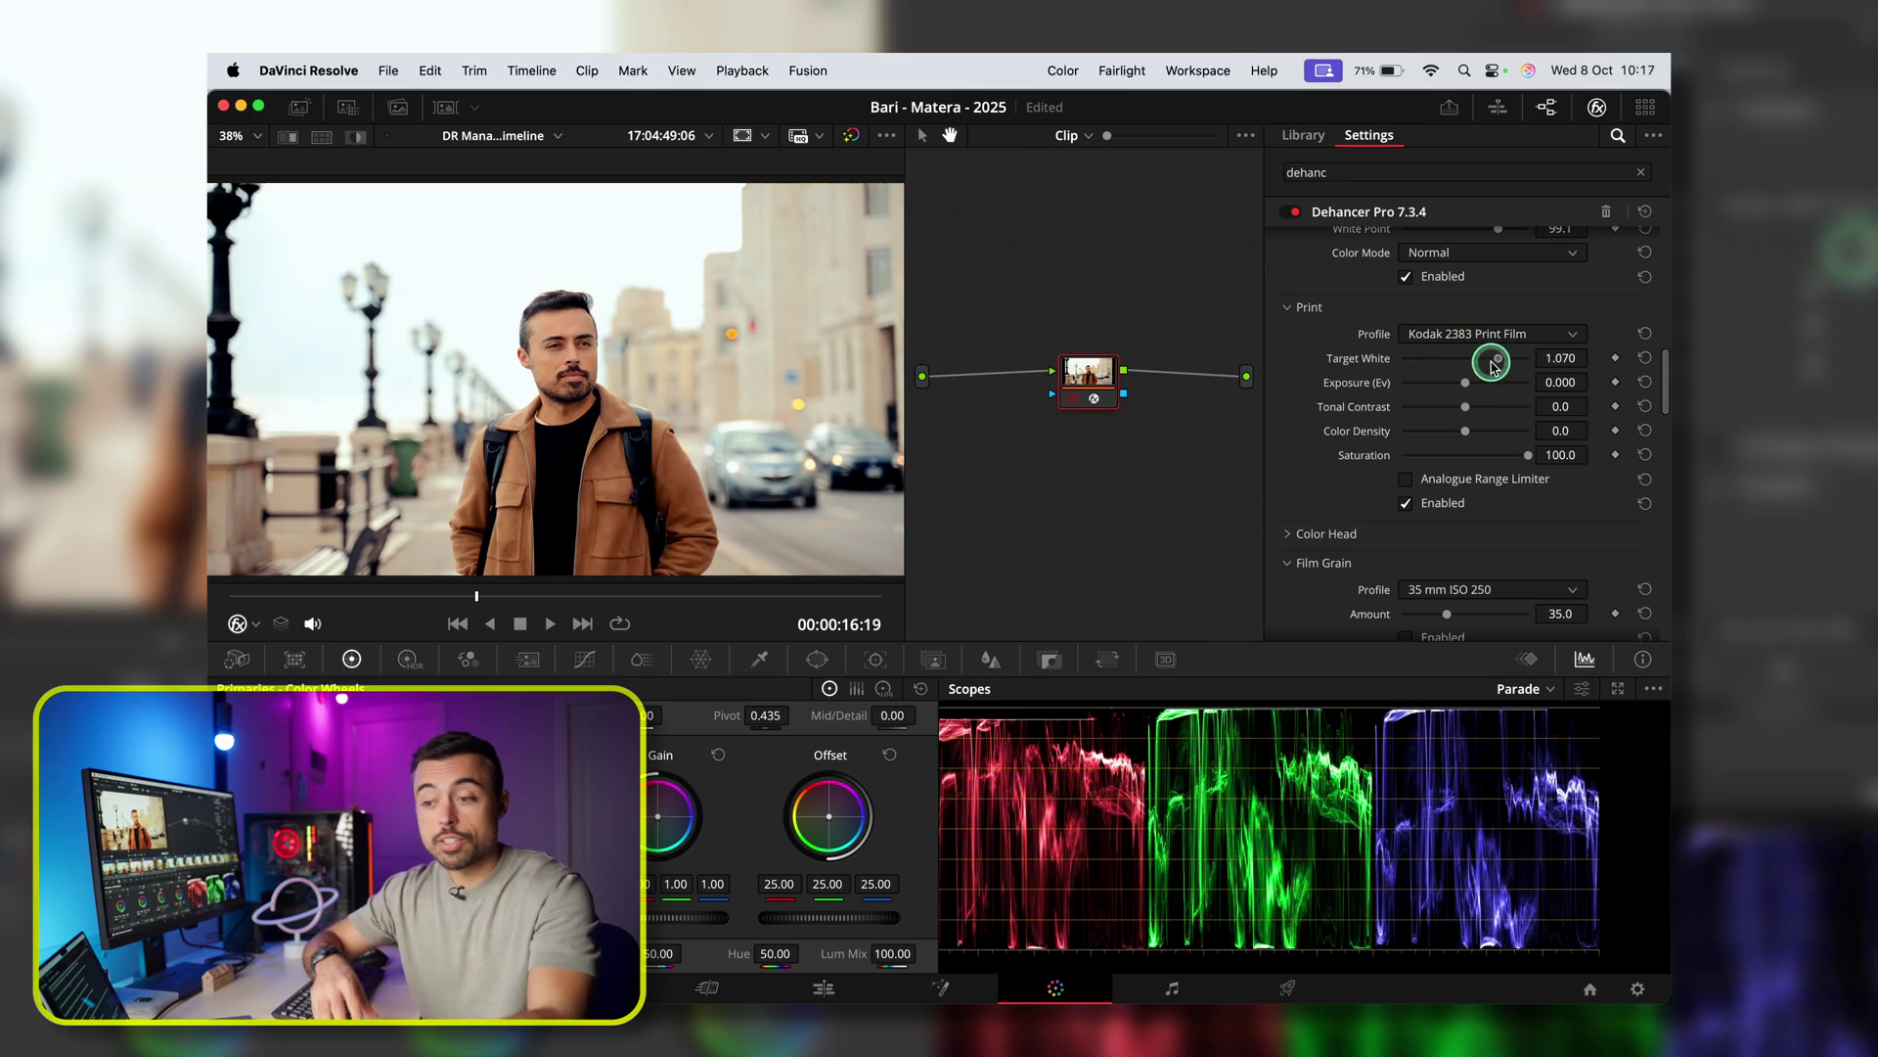
pyautogui.moveTo(1465, 382); pyautogui.dragTo(1470, 418)
pyautogui.moveTo(1466, 431); pyautogui.dragTo(1405, 480)
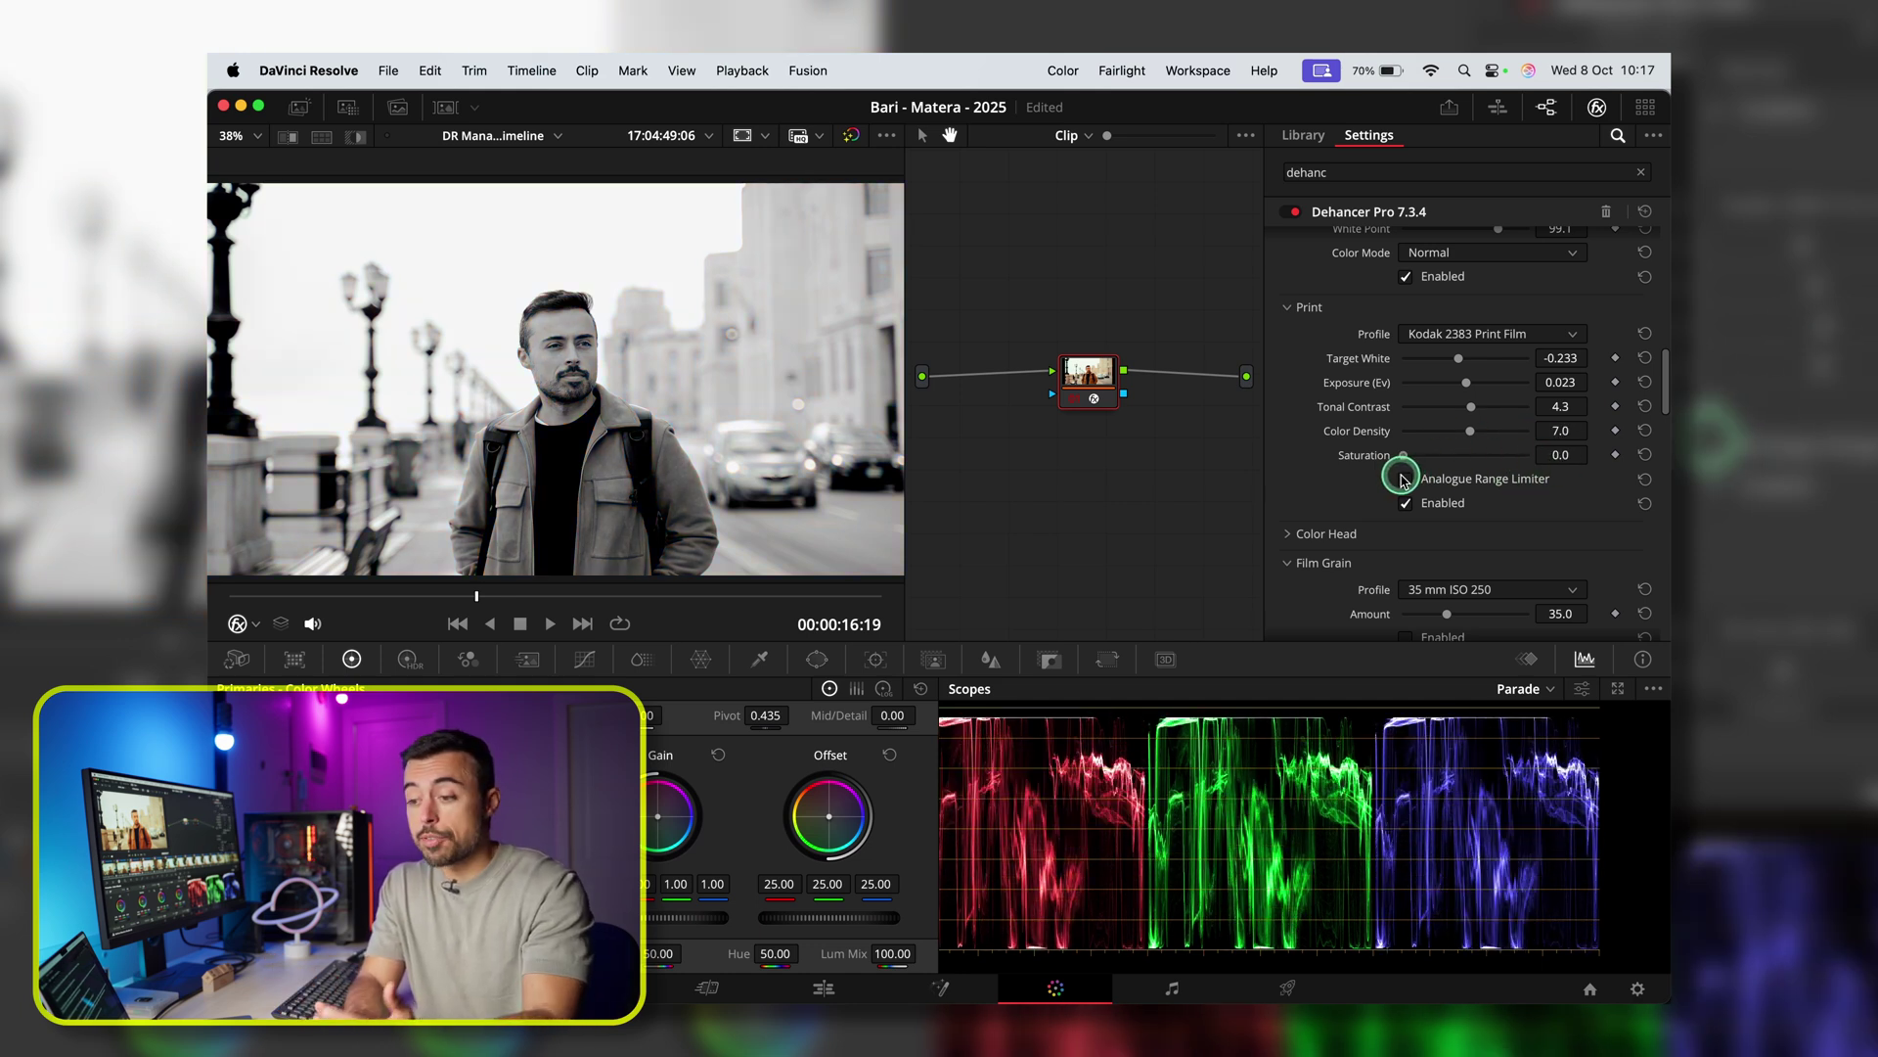
pyautogui.click(1406, 503)
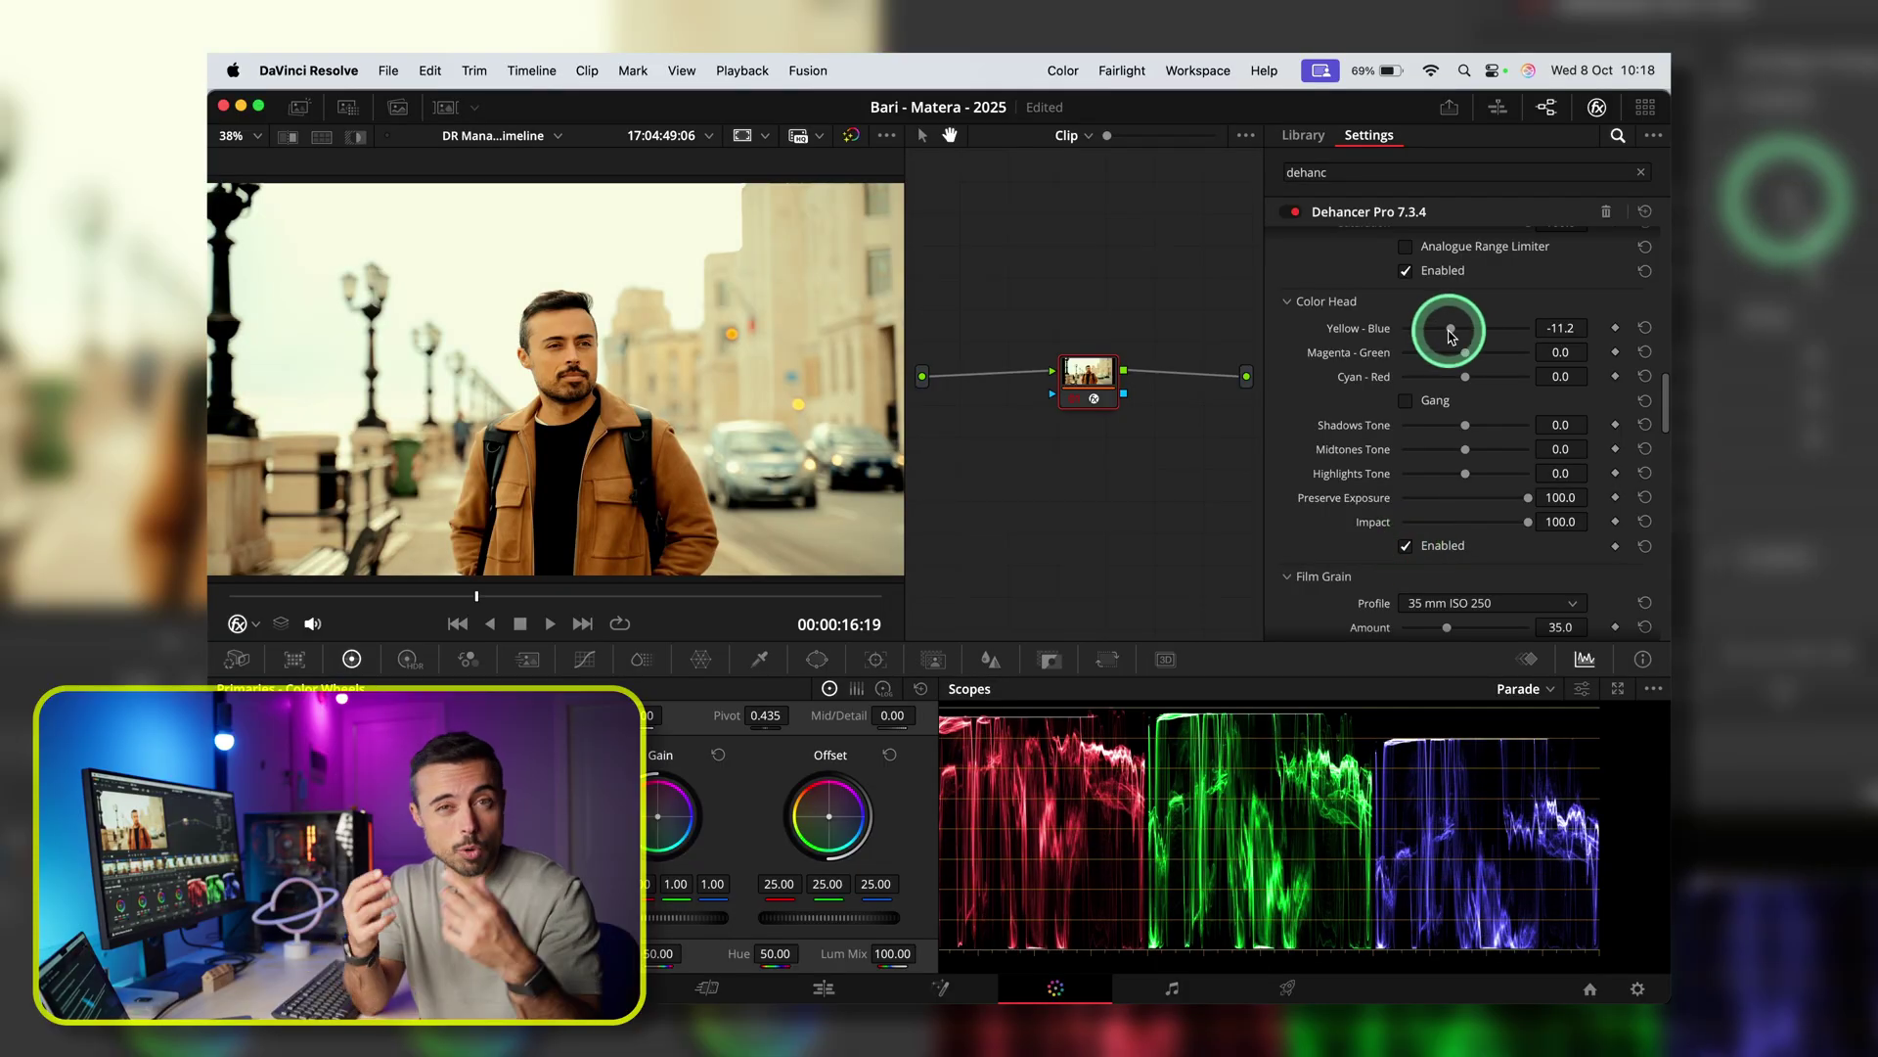
# Step: Reset Yellow-Blue, then set Yellow-Blue −8.9, Magenta-Green −4.3, Shadows Tone 50.4, Highlights Tone −10.1
pyautogui.doubleClick(1367, 333)
pyautogui.click(1464, 330)
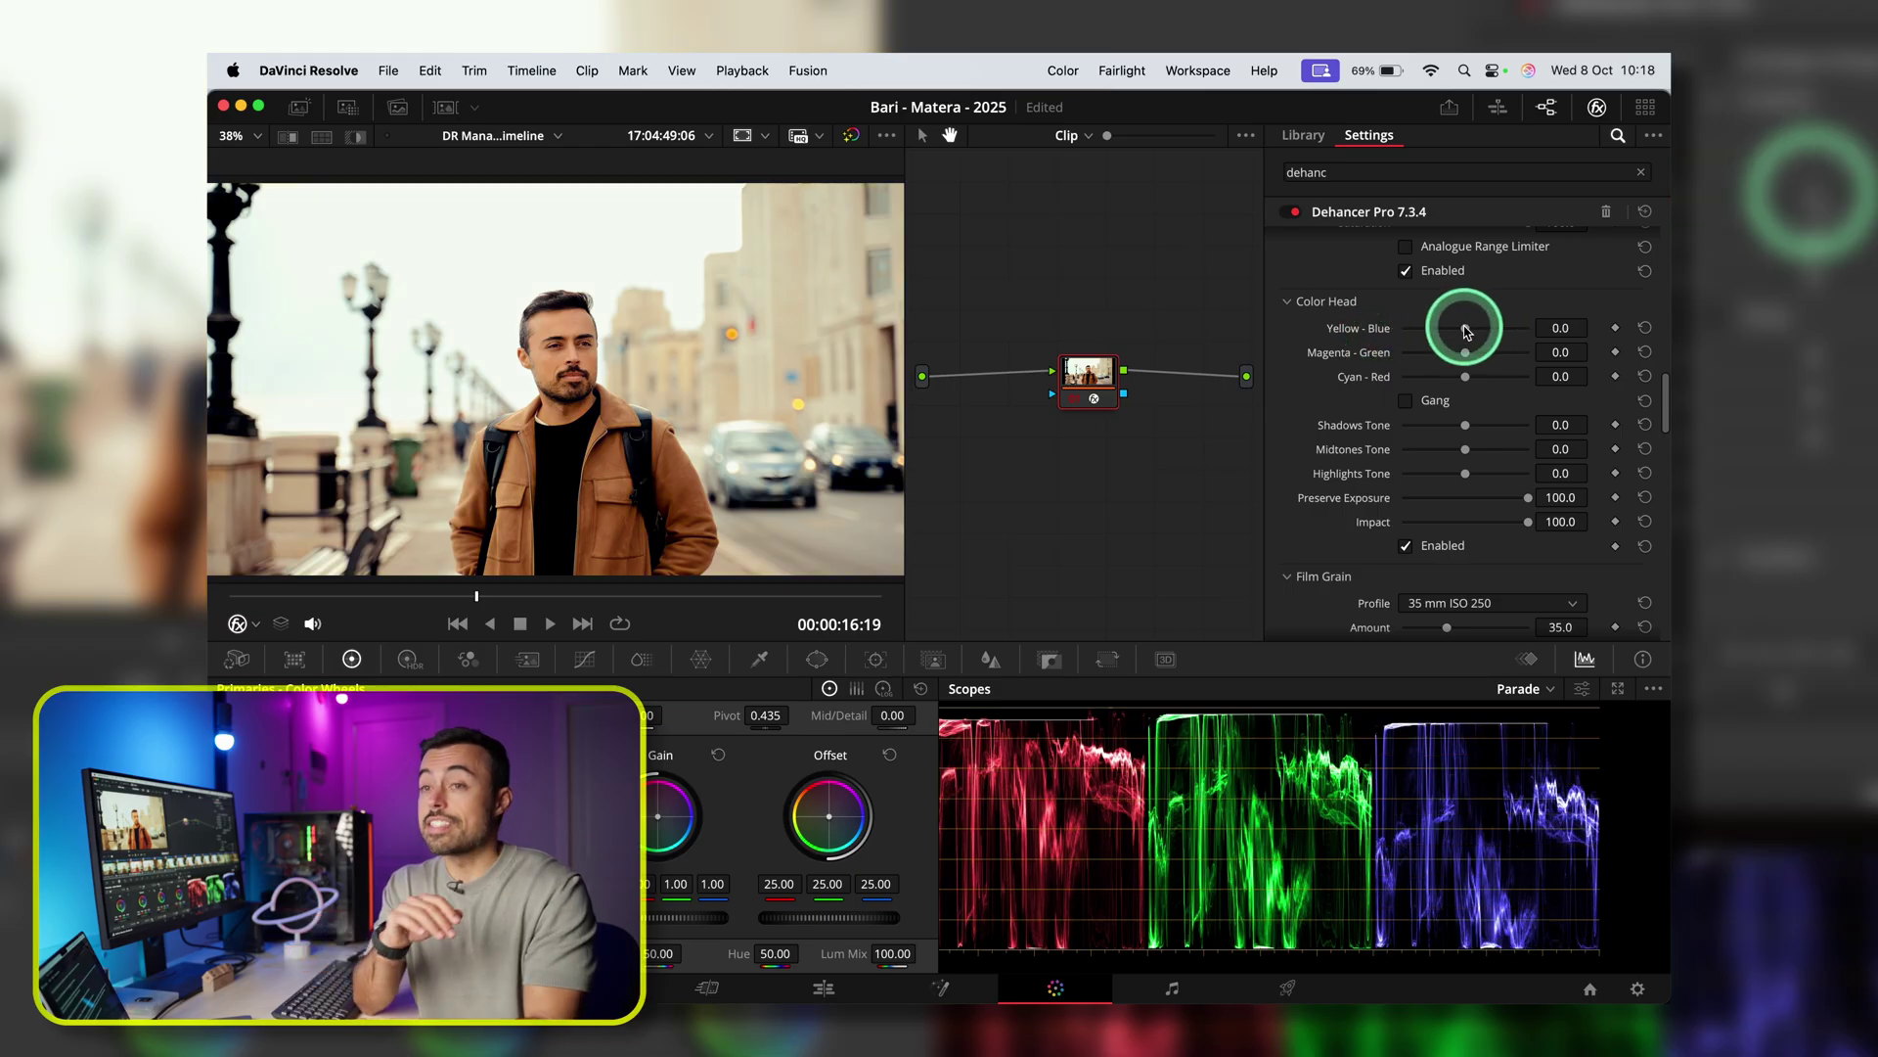
pyautogui.moveTo(1466, 331); pyautogui.dragTo(1489, 334)
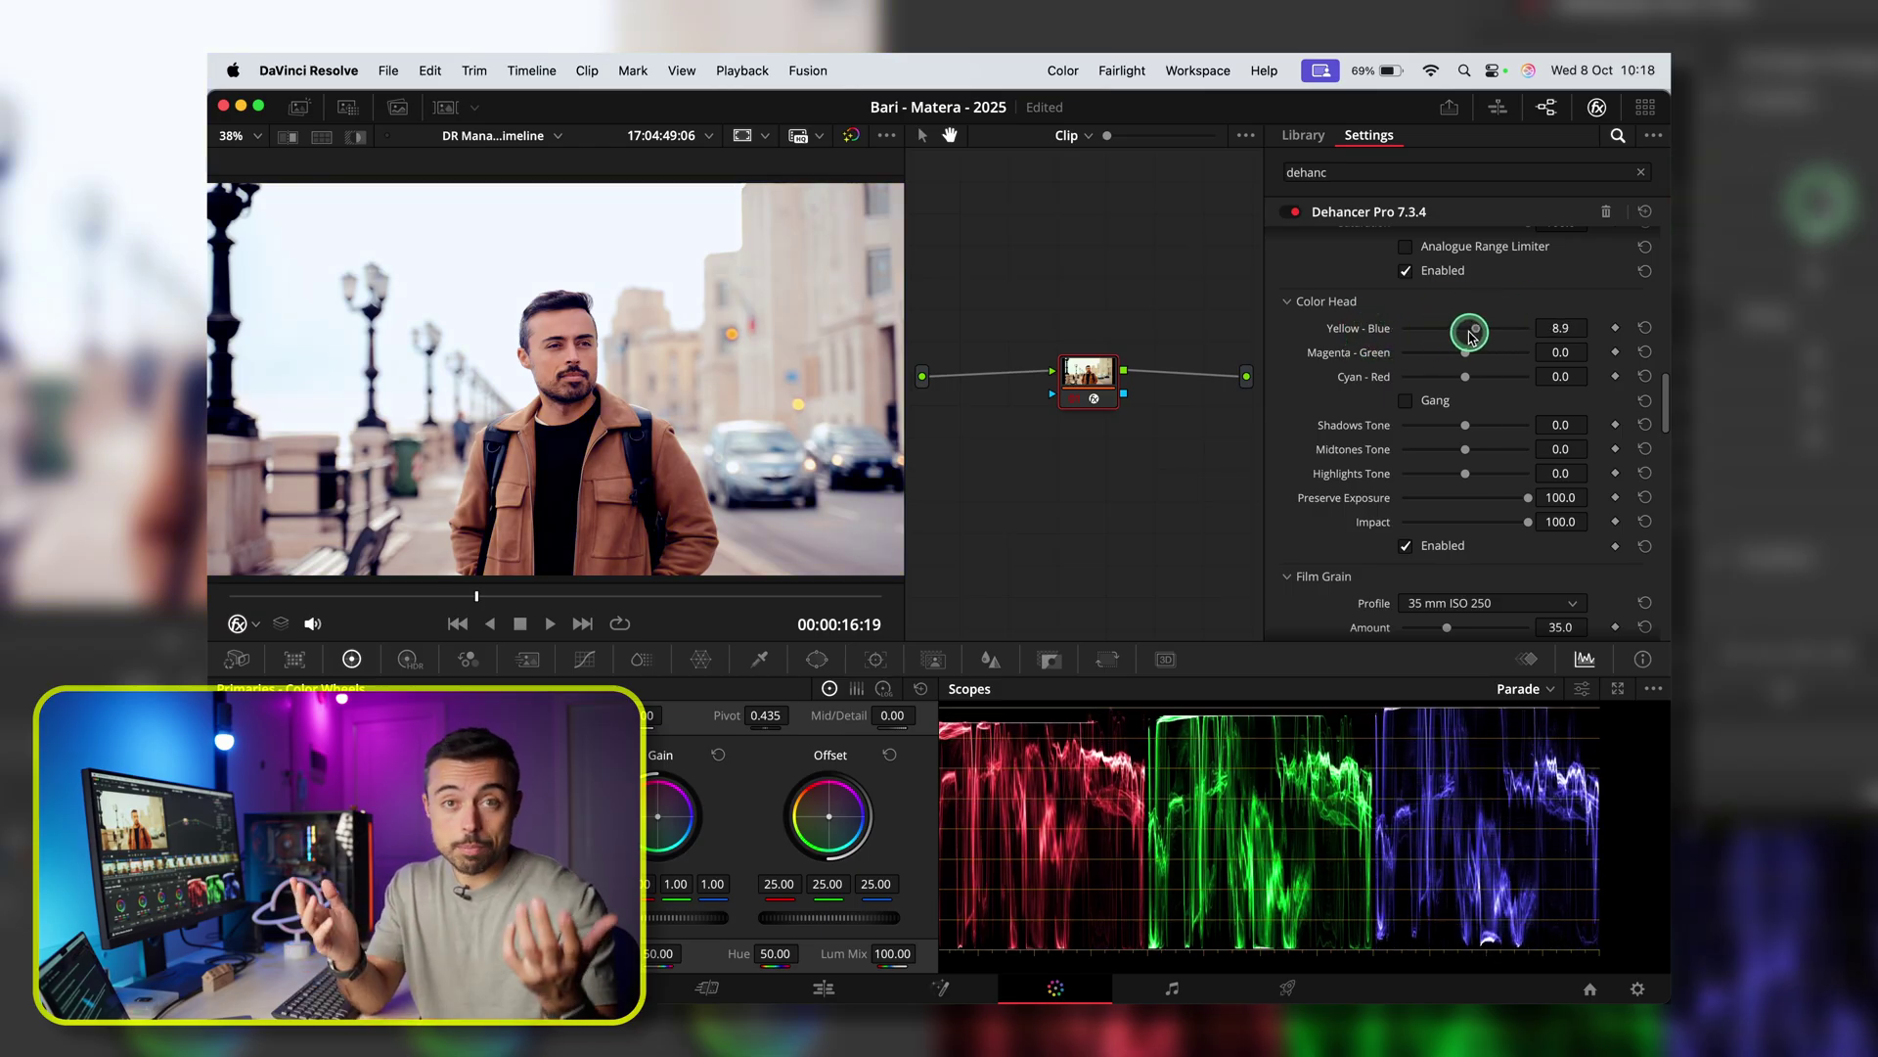
pyautogui.moveTo(1472, 337); pyautogui.dragTo(1460, 338)
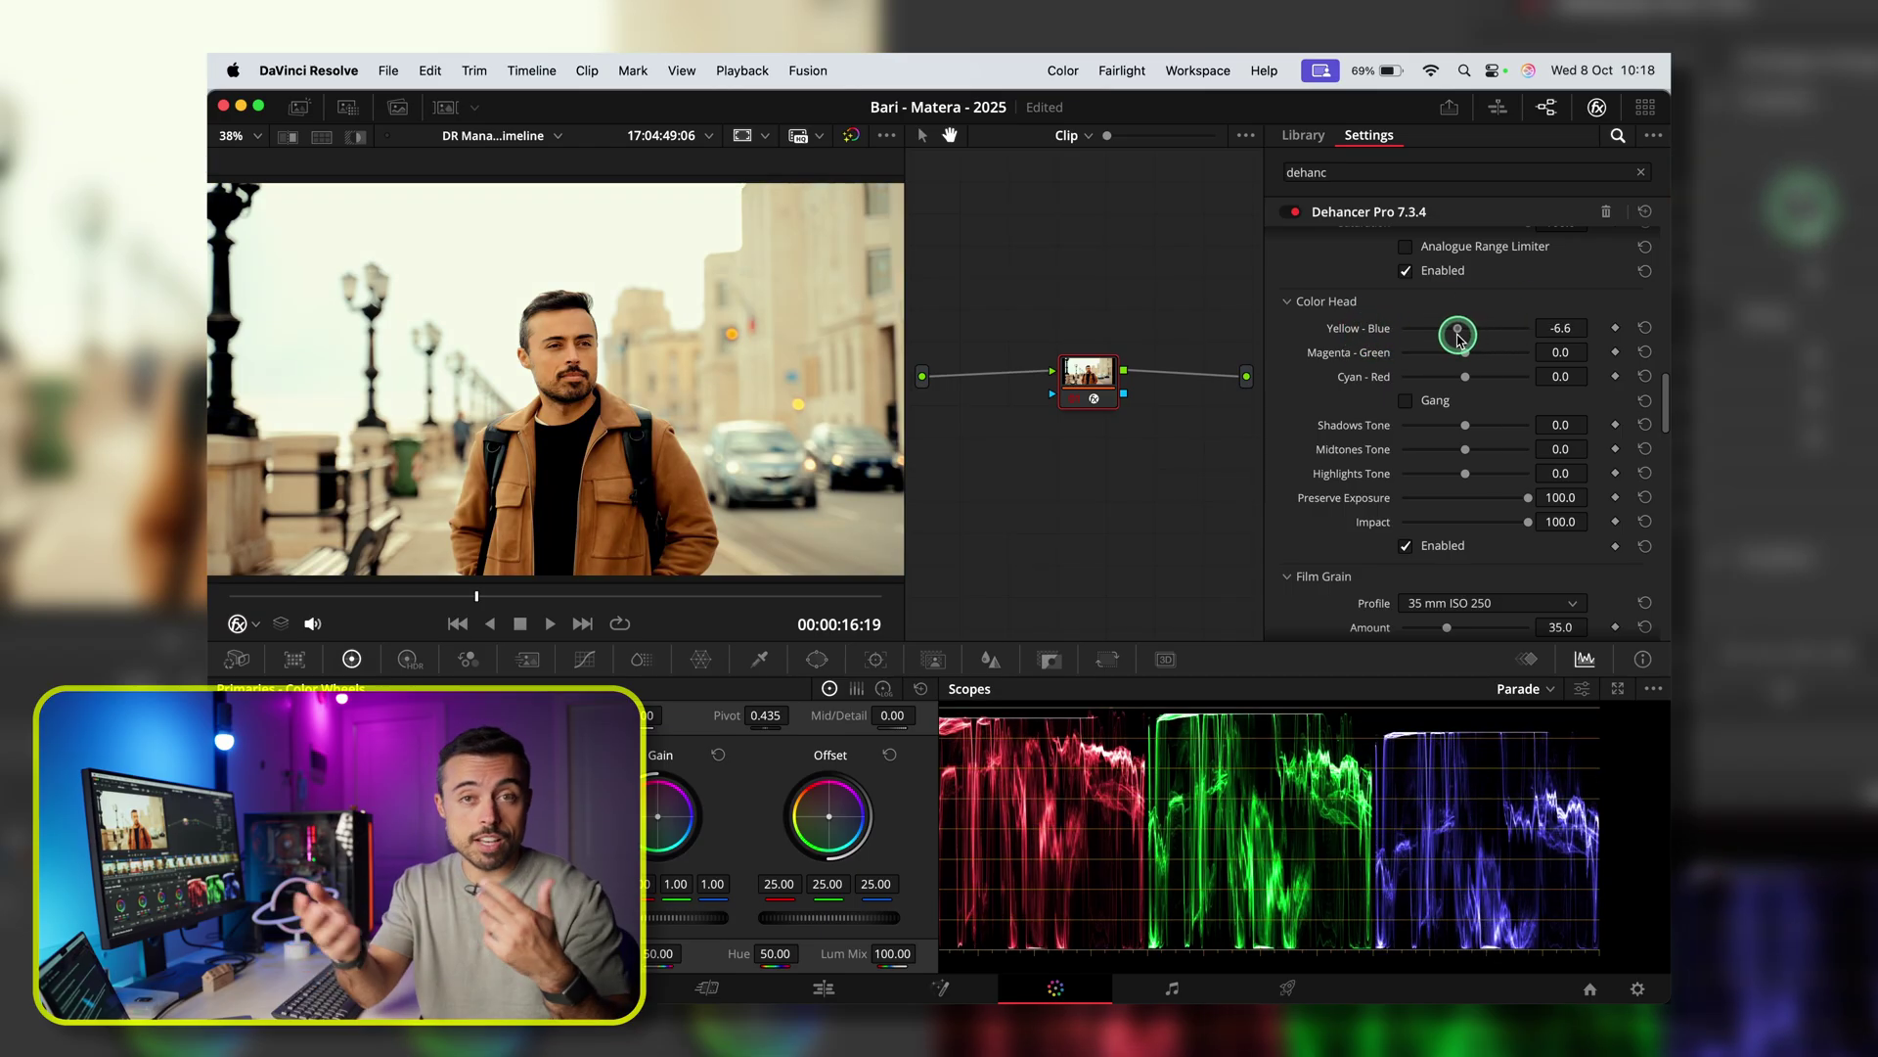
pyautogui.moveTo(1464, 352); pyautogui.dragTo(1448, 358)
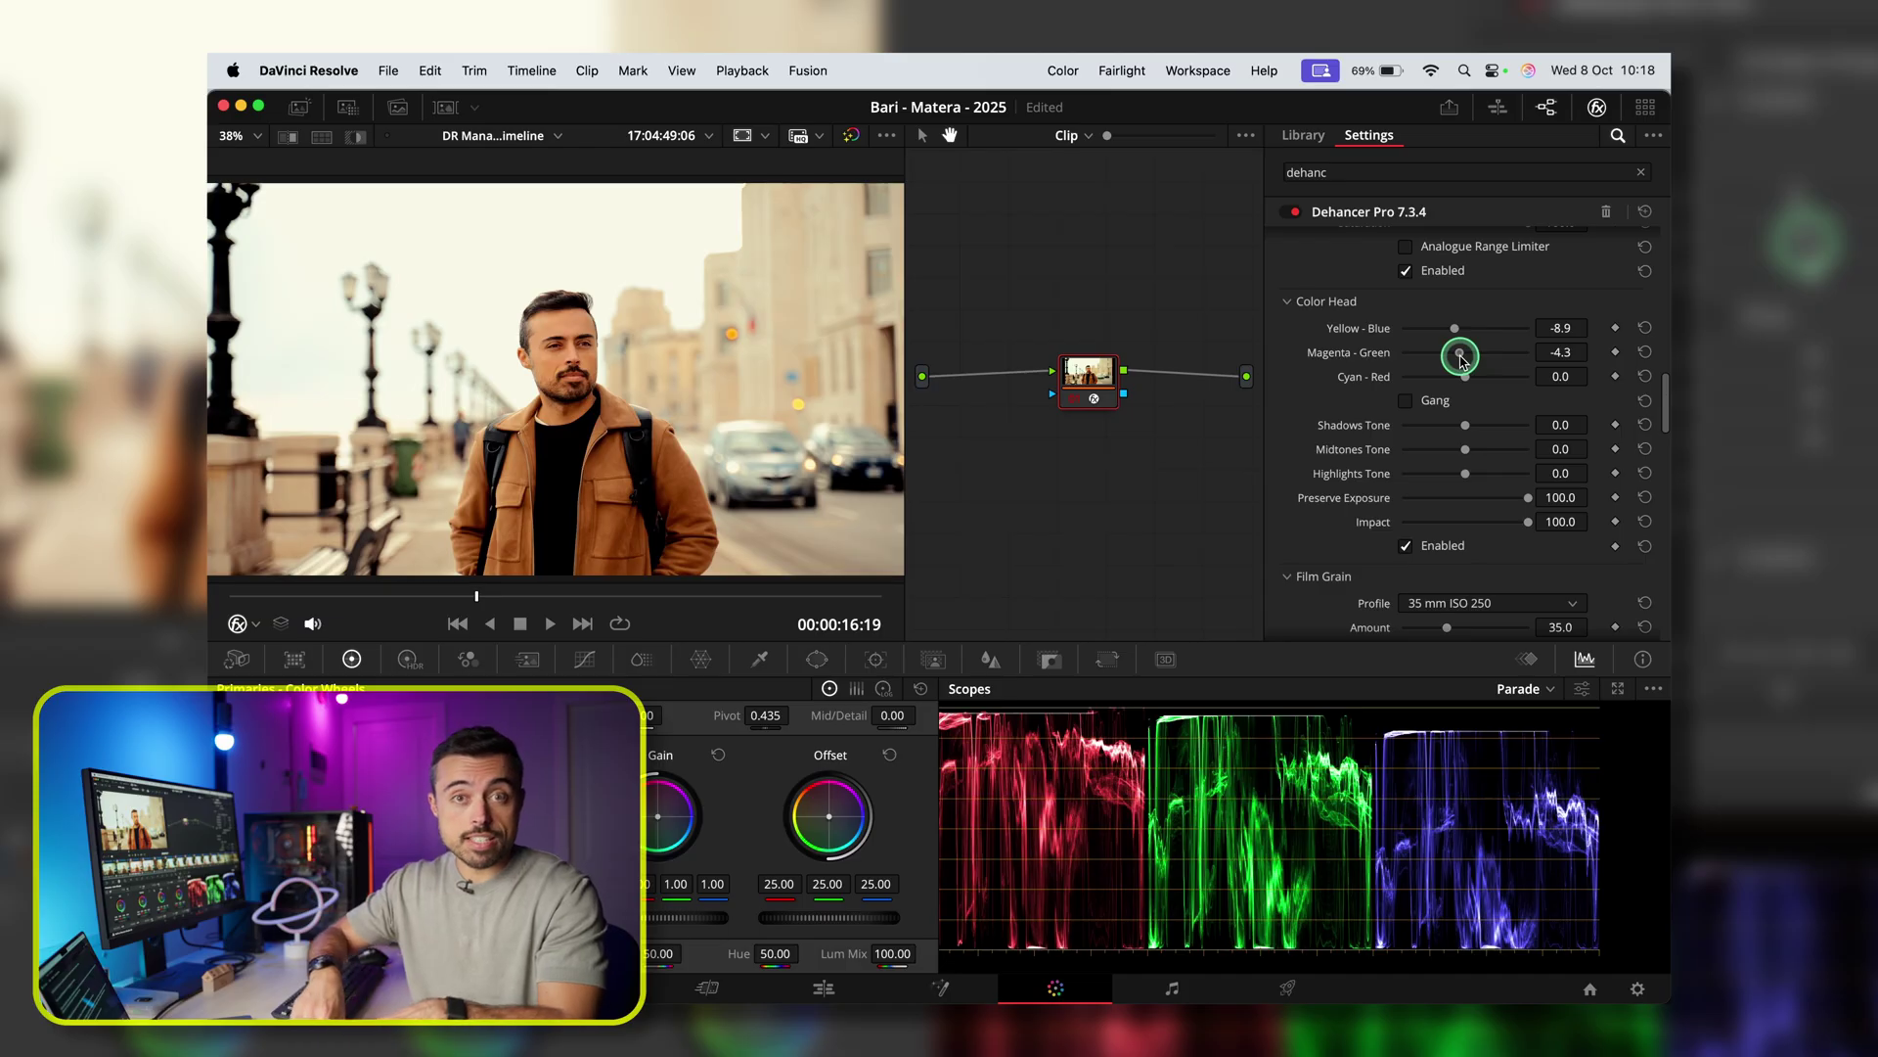
pyautogui.moveTo(1464, 426); pyautogui.dragTo(1470, 434)
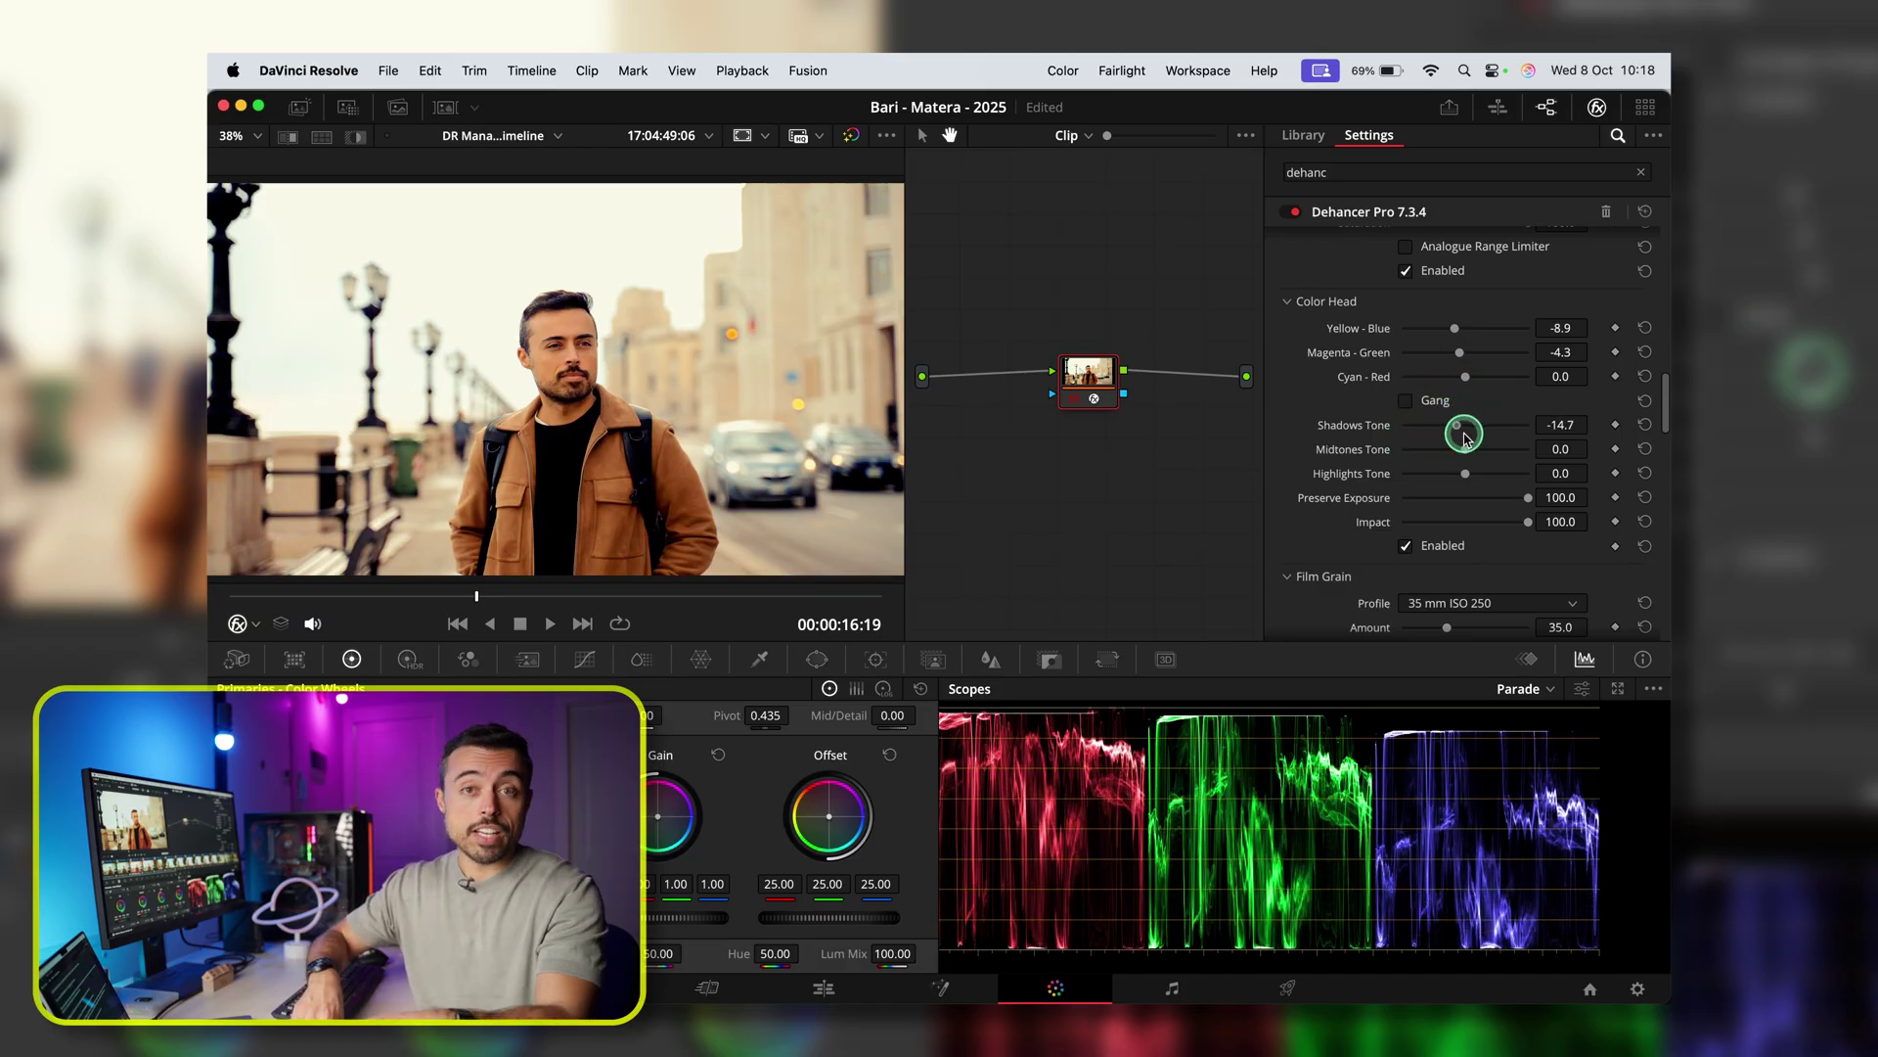
pyautogui.moveTo(1534, 440); pyautogui.dragTo(1418, 444)
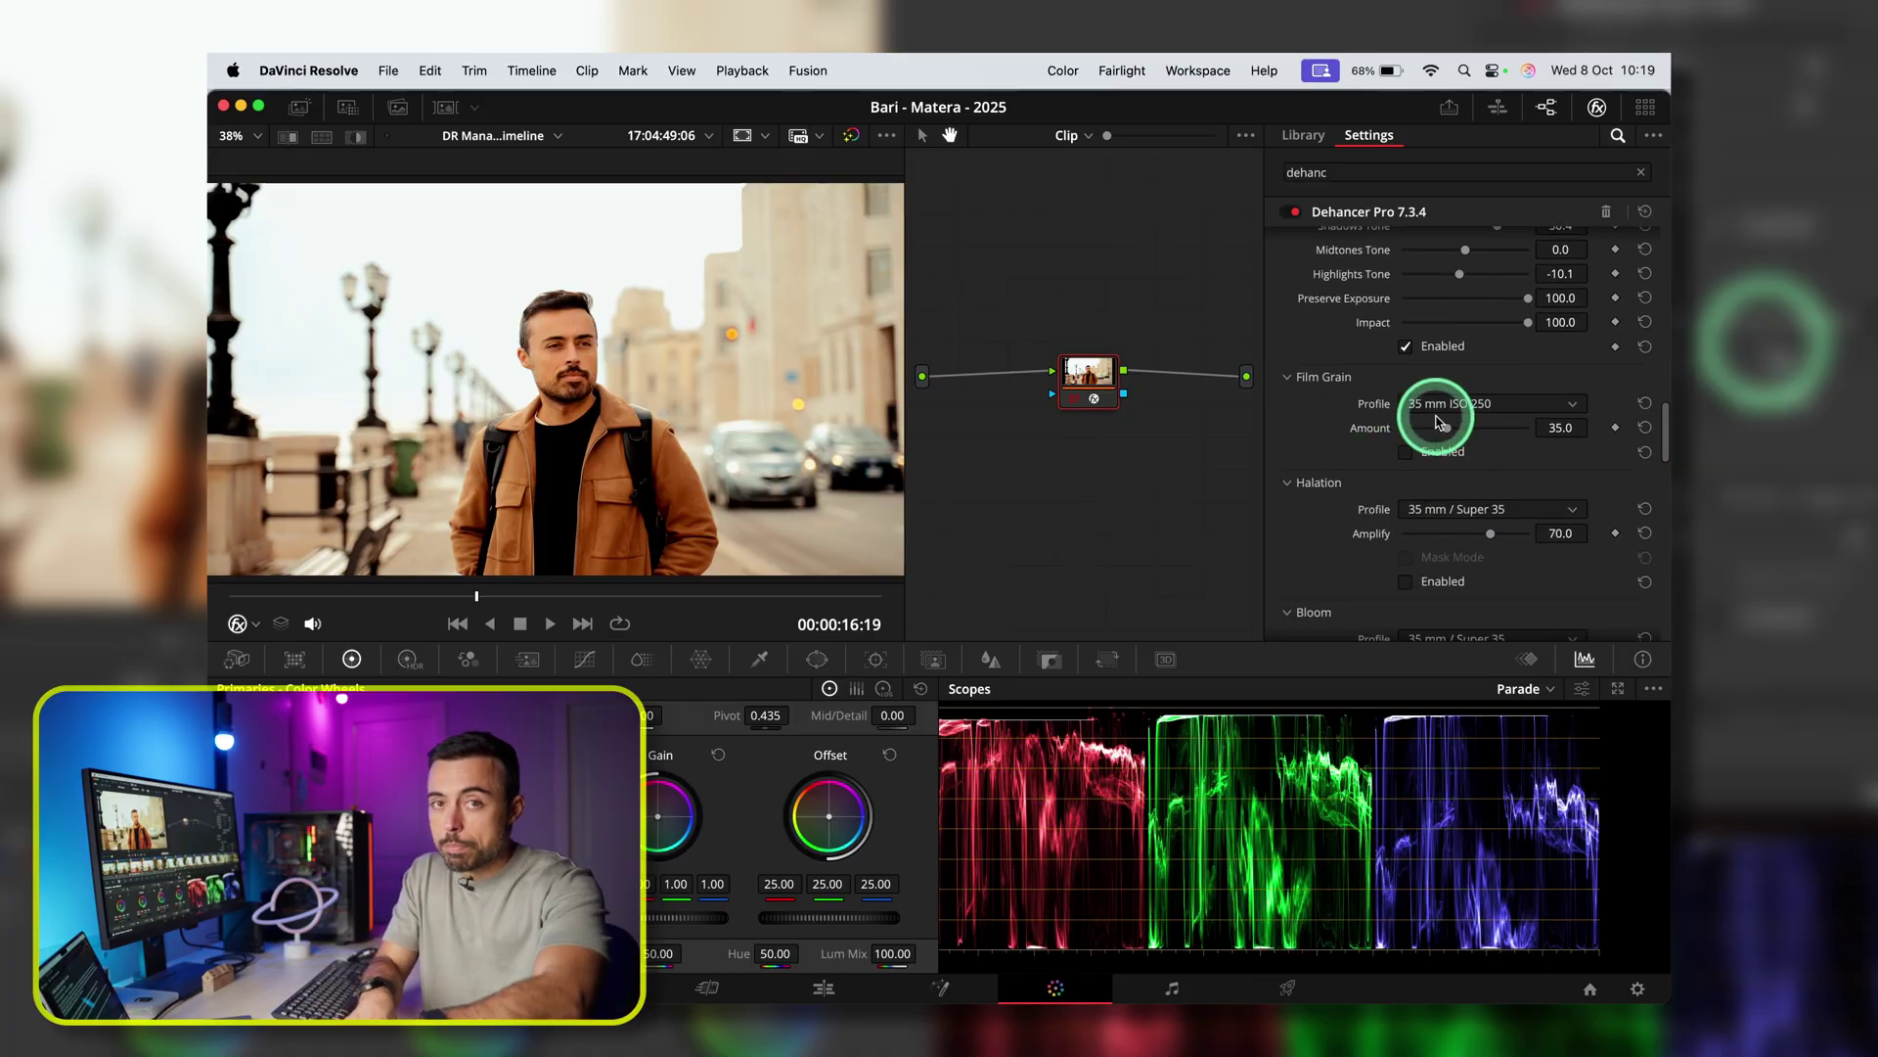
# Step: Enable Film Grain, try the 65 mm ISO 500 profile, then switch to Custom
pyautogui.click(1405, 452)
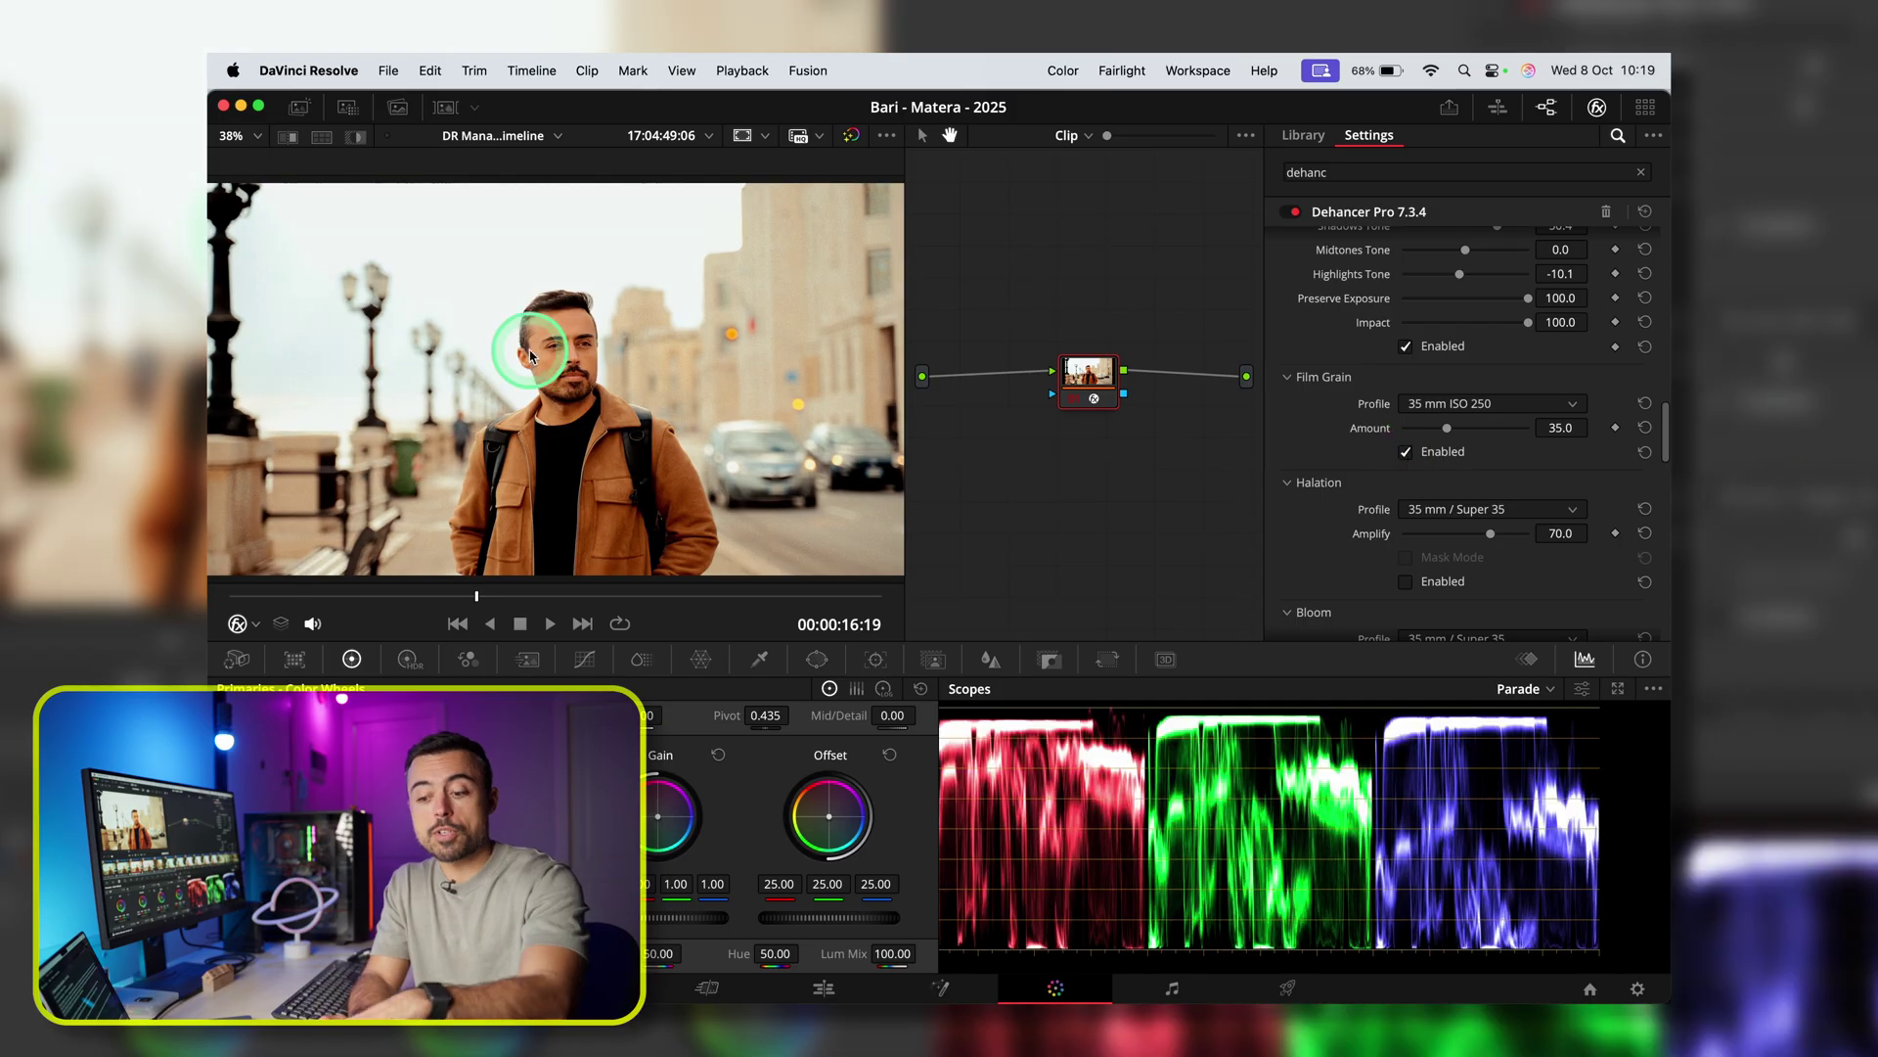
pyautogui.scroll(5, 529, 355)
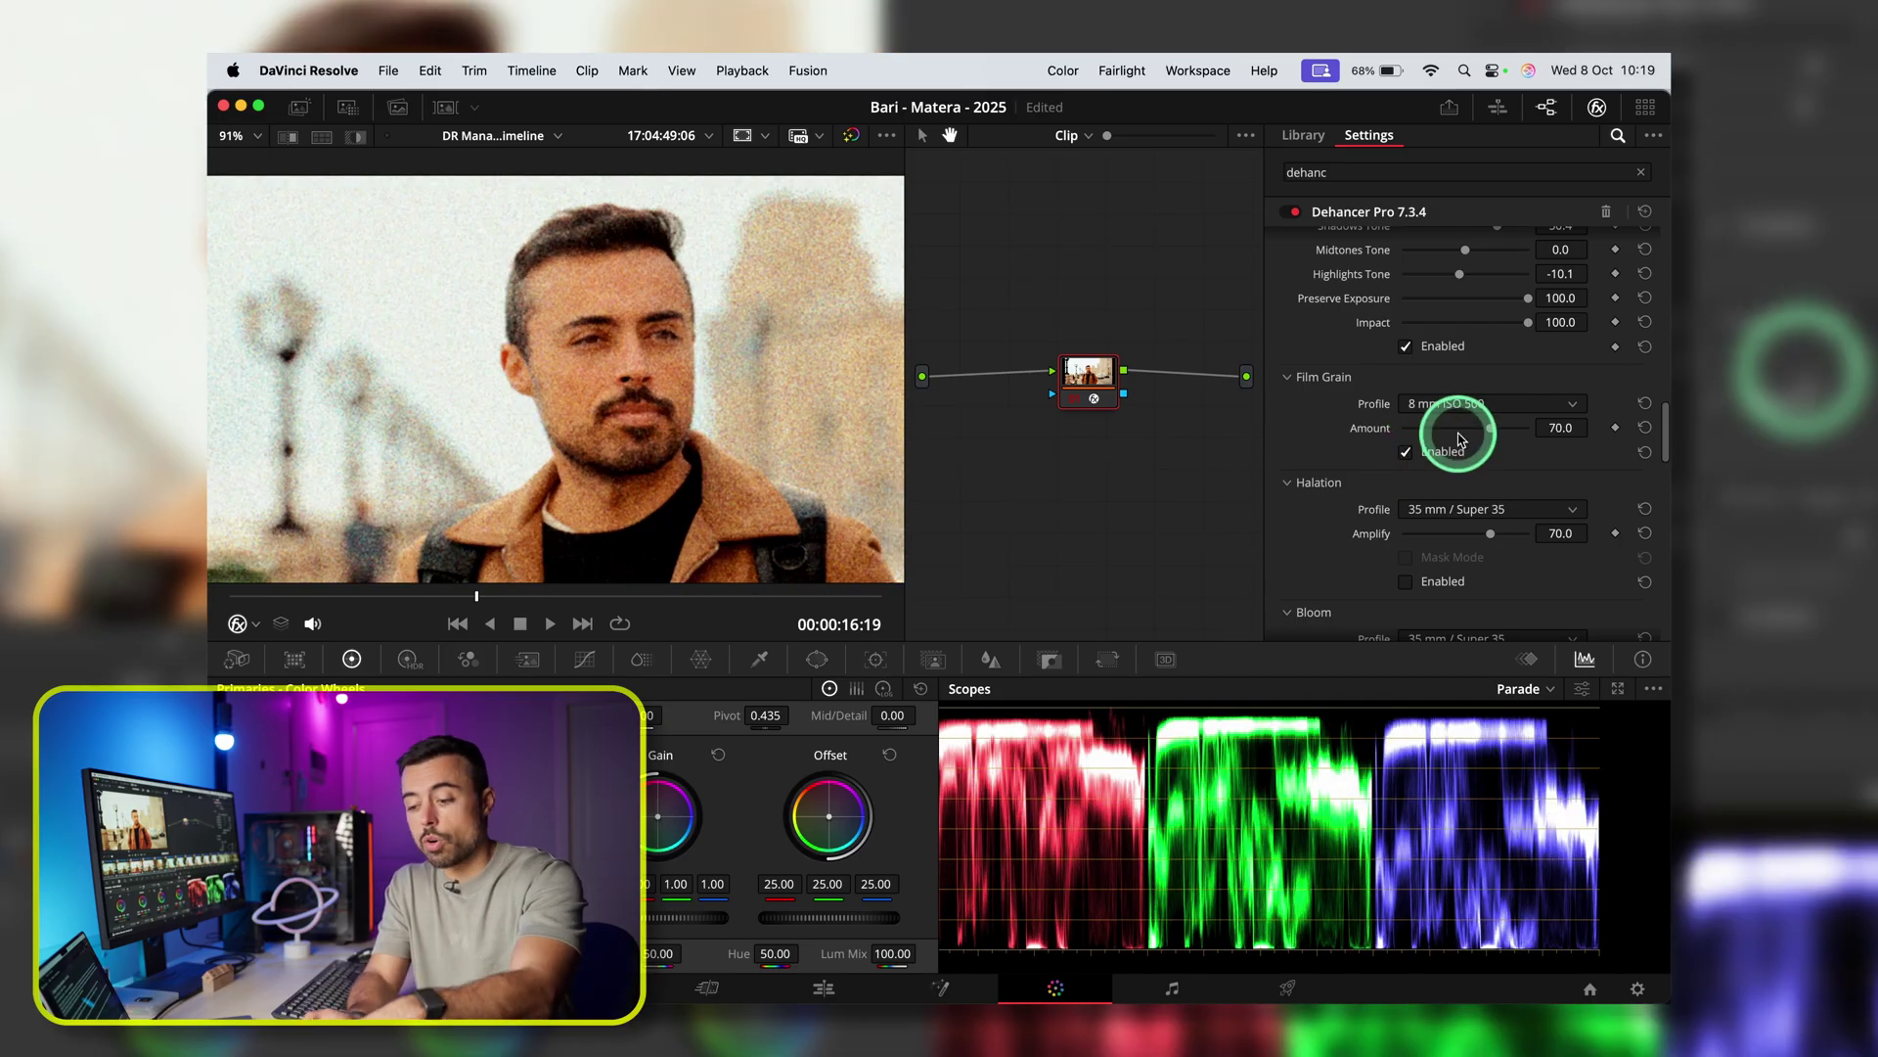
pyautogui.click(1459, 403)
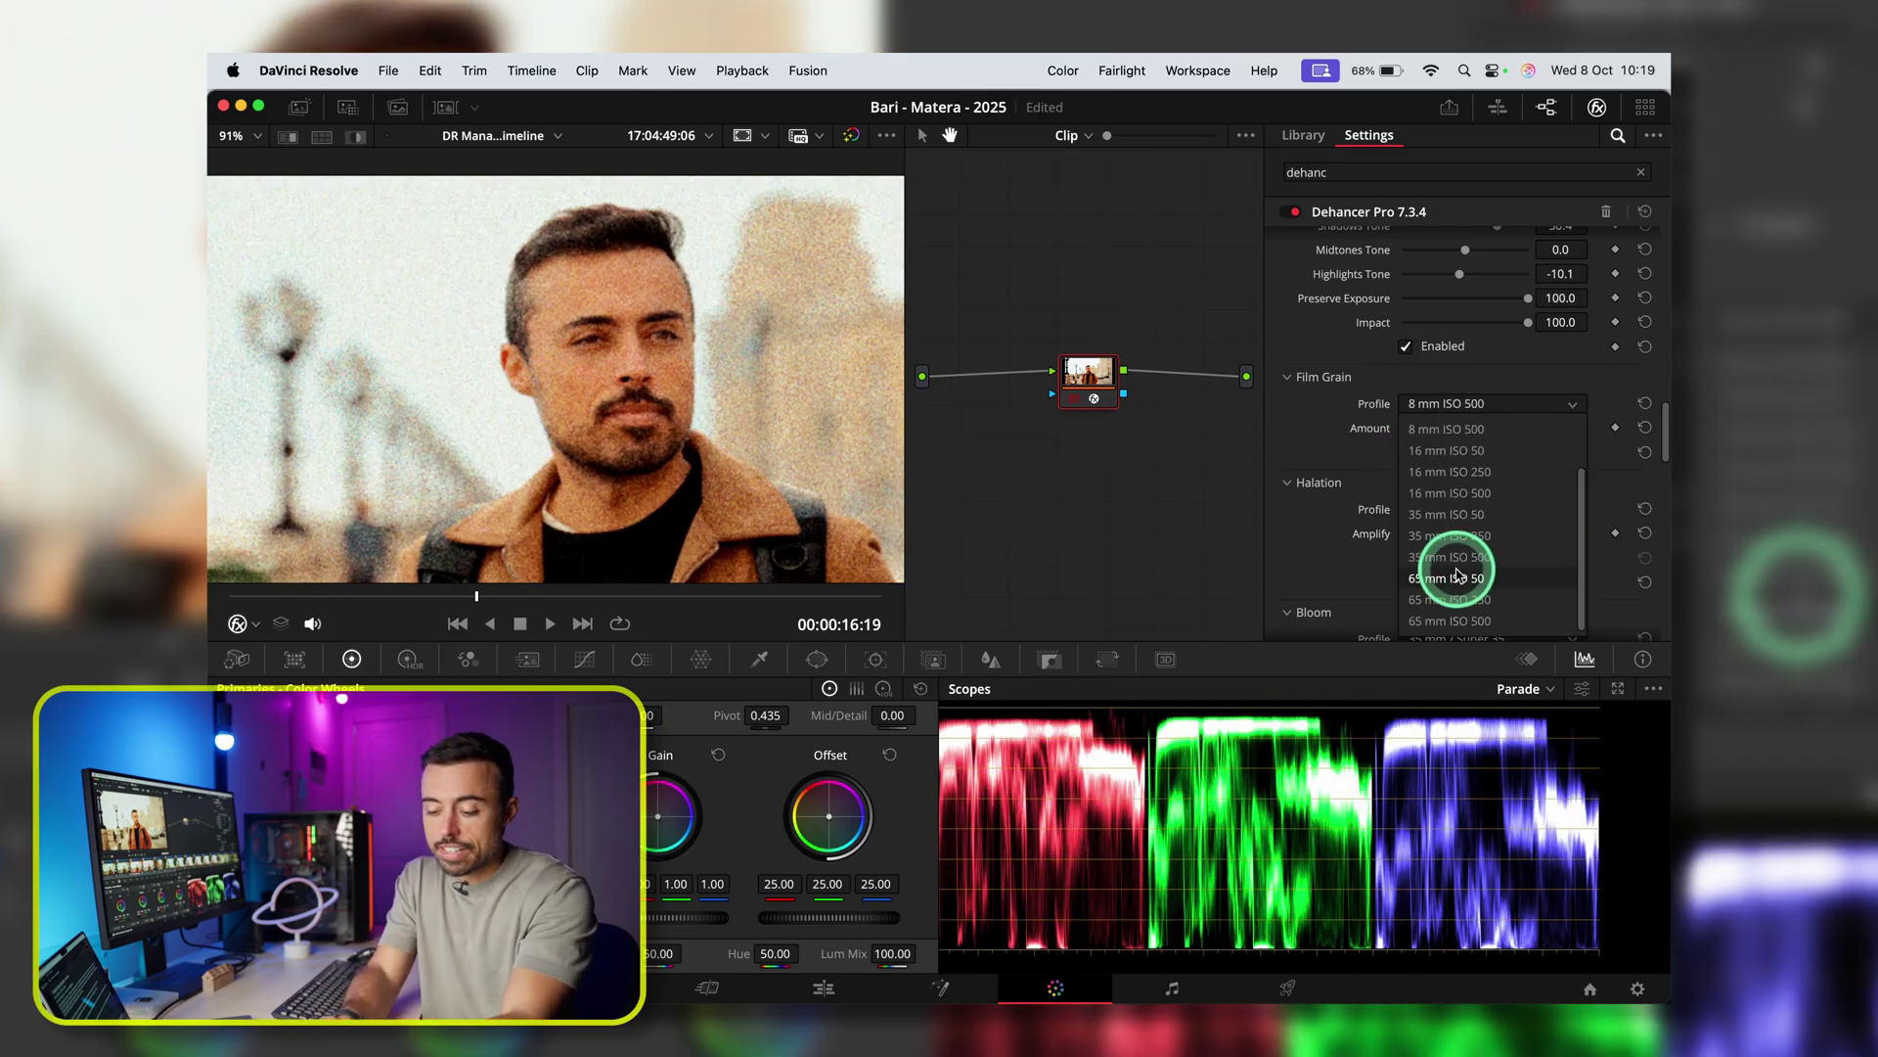
pyautogui.click(1475, 622)
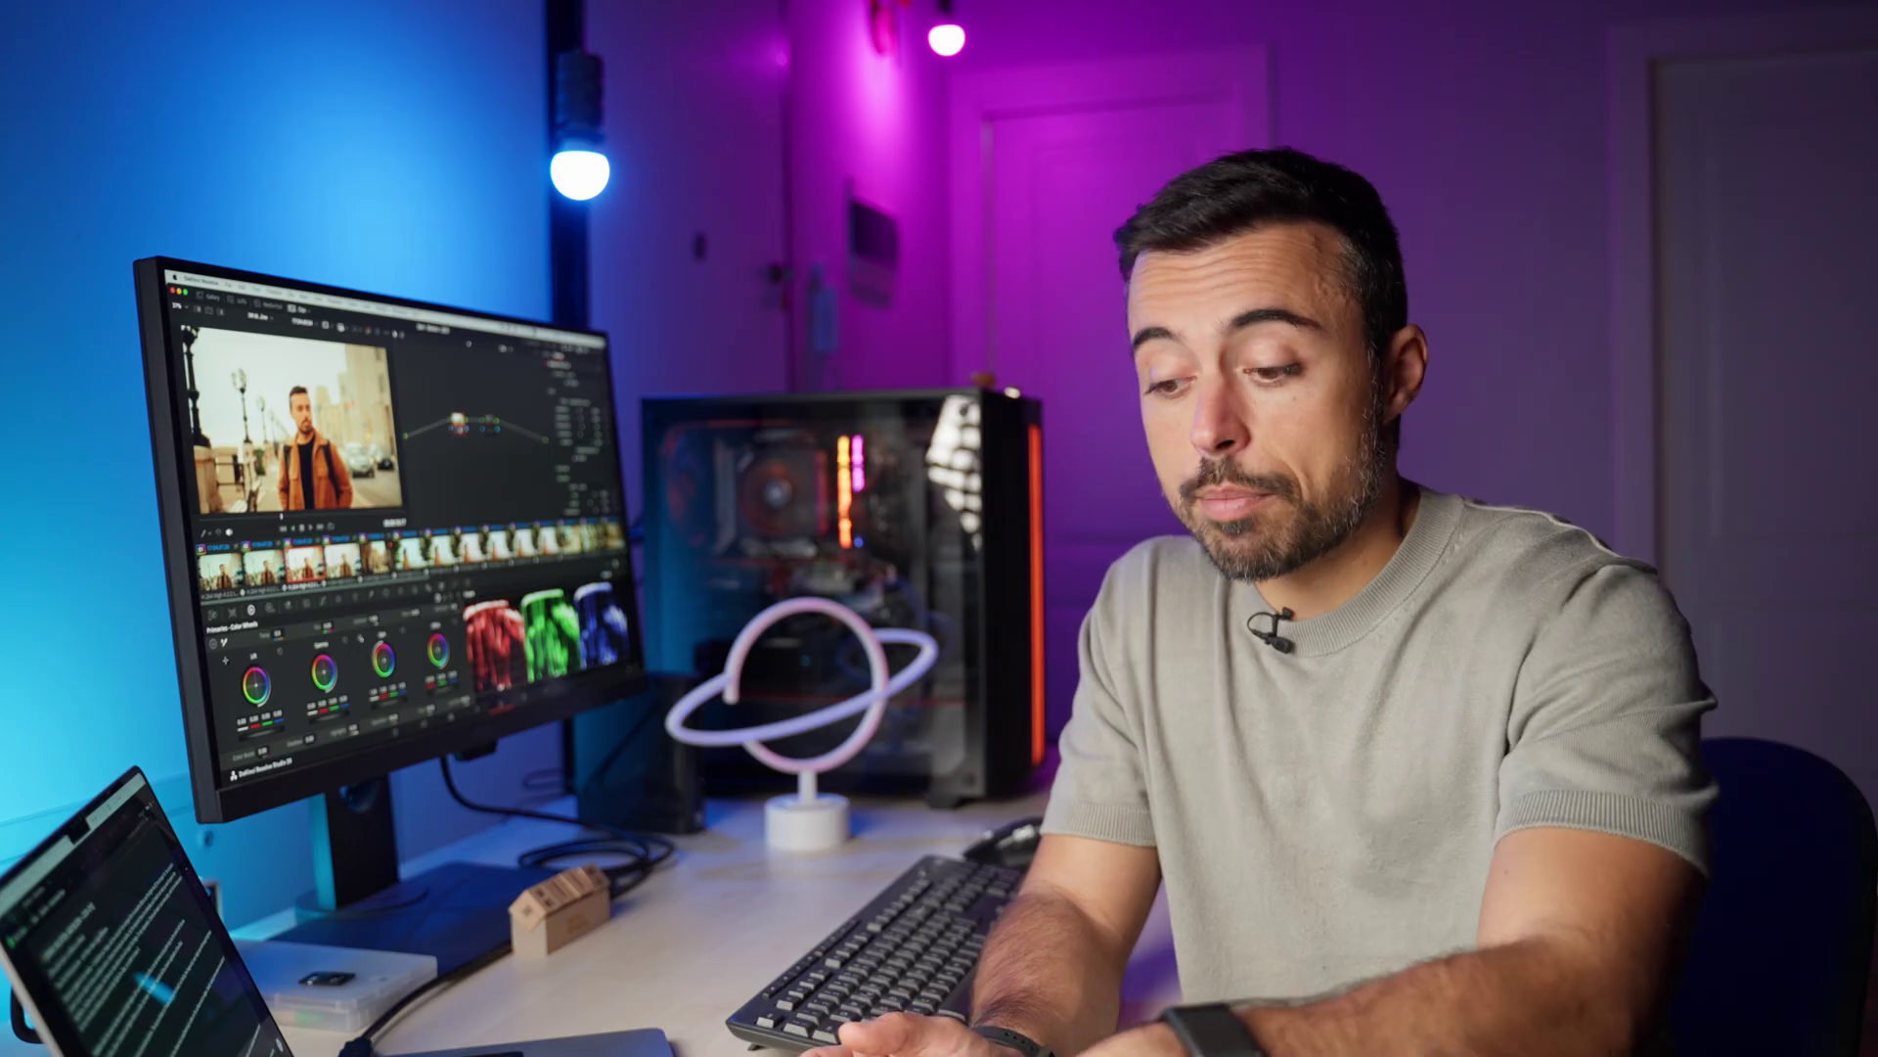
pyautogui.click(1431, 431)
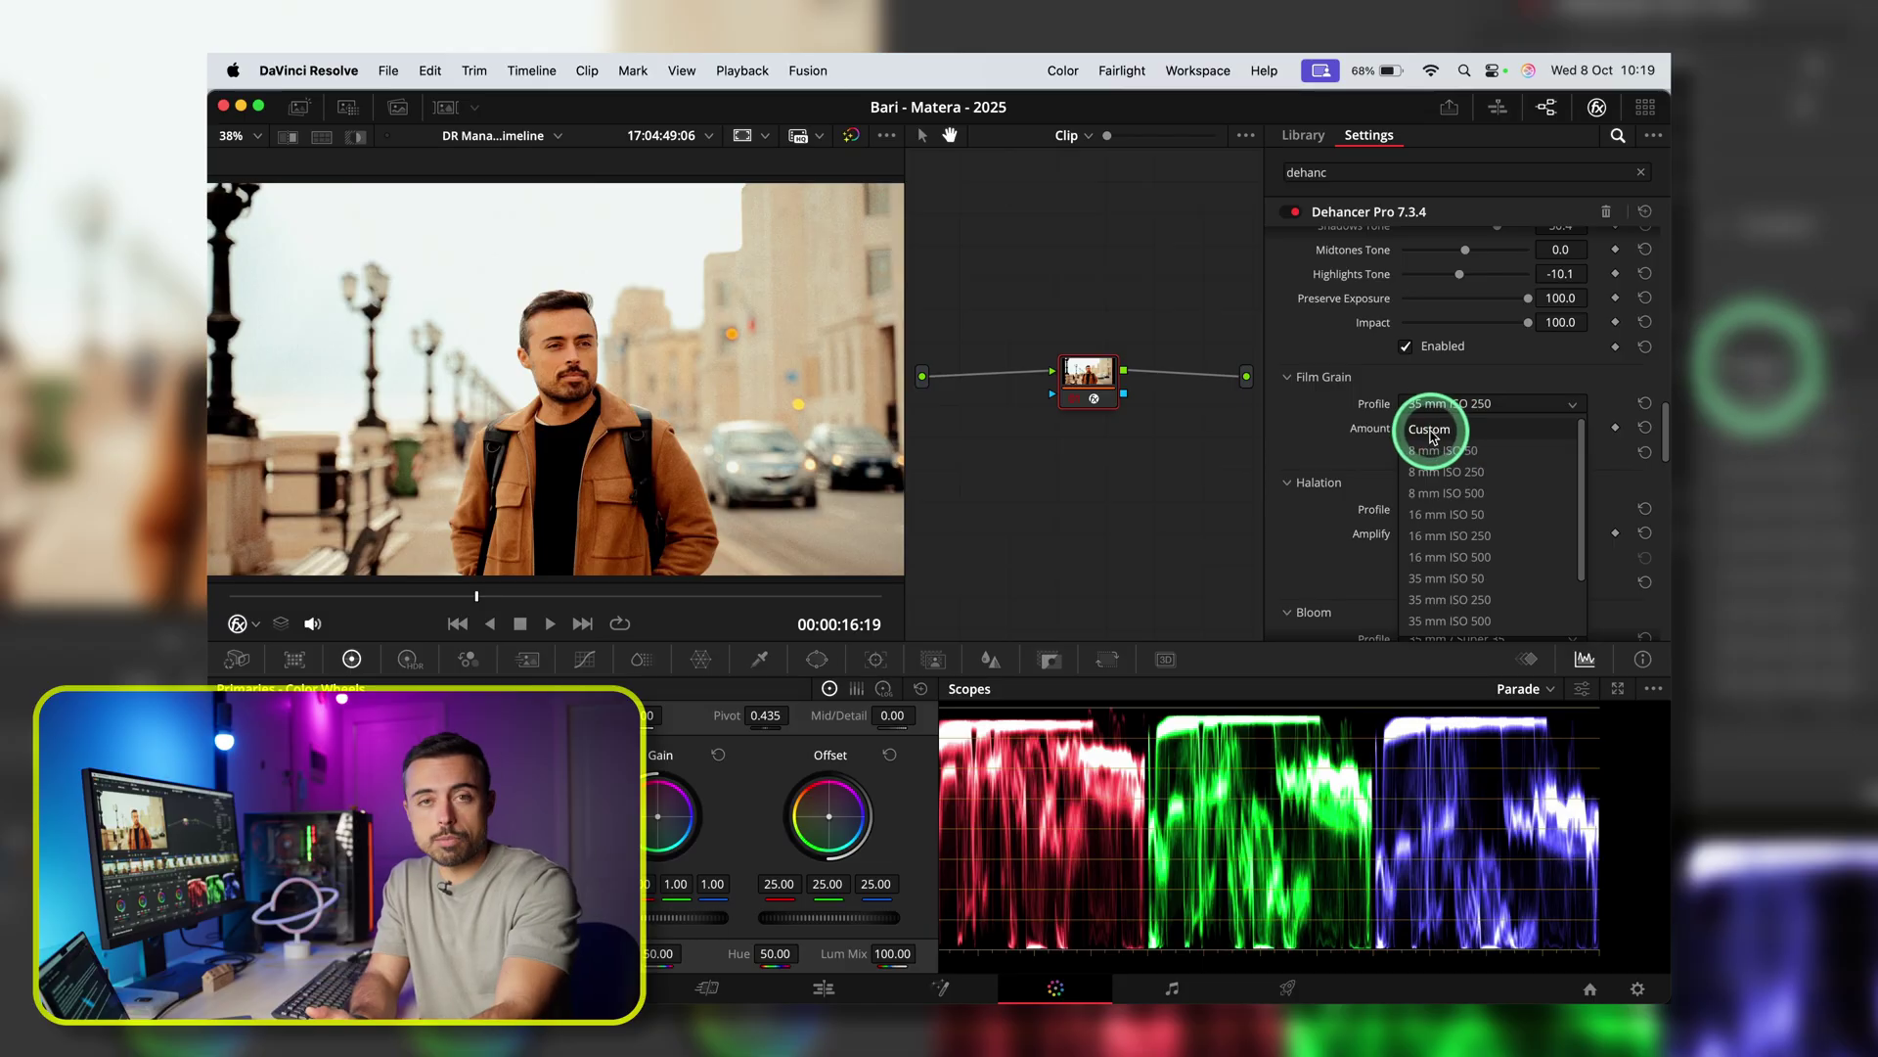
pyautogui.click(1438, 432)
# Step: Enlarge grain size, raise the grain amount and lower Midtones to 4.7
pyautogui.scroll(-3, 1423, 471)
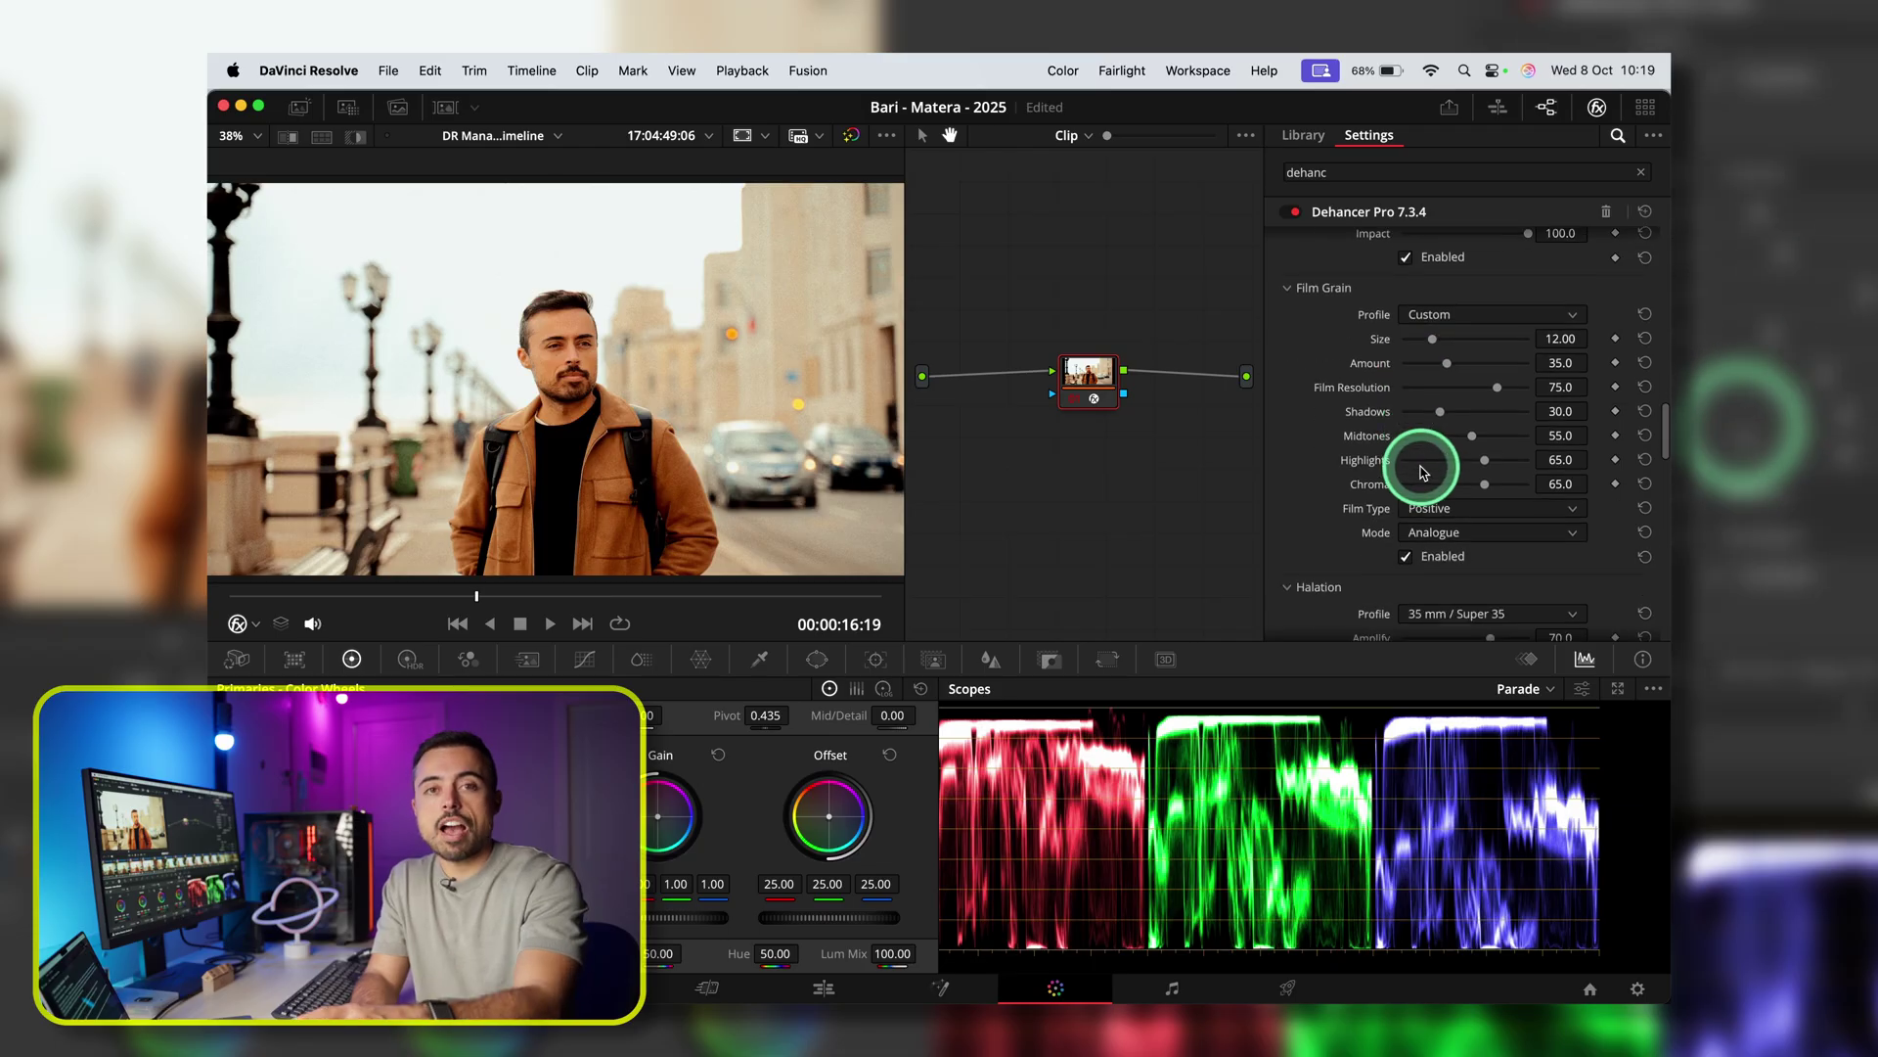
pyautogui.scroll(5, 551, 355)
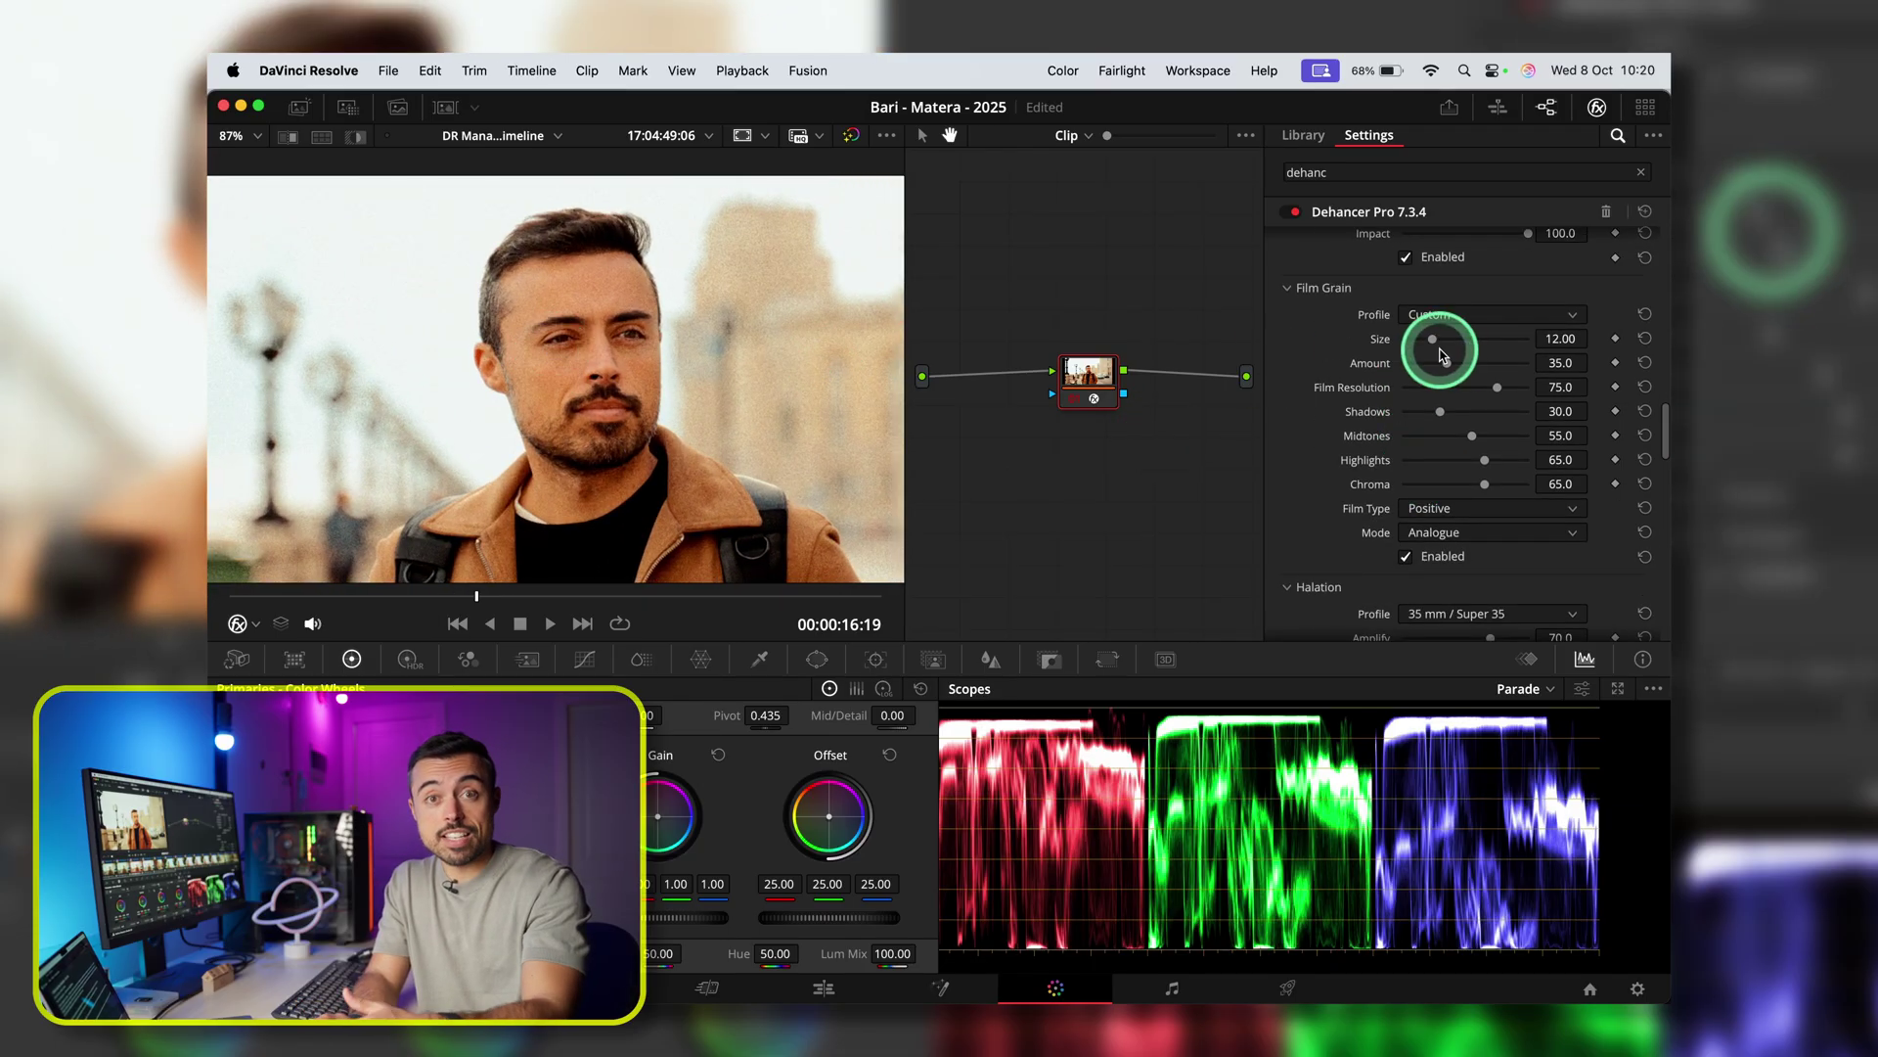
pyautogui.moveTo(1433, 342); pyautogui.dragTo(1467, 363)
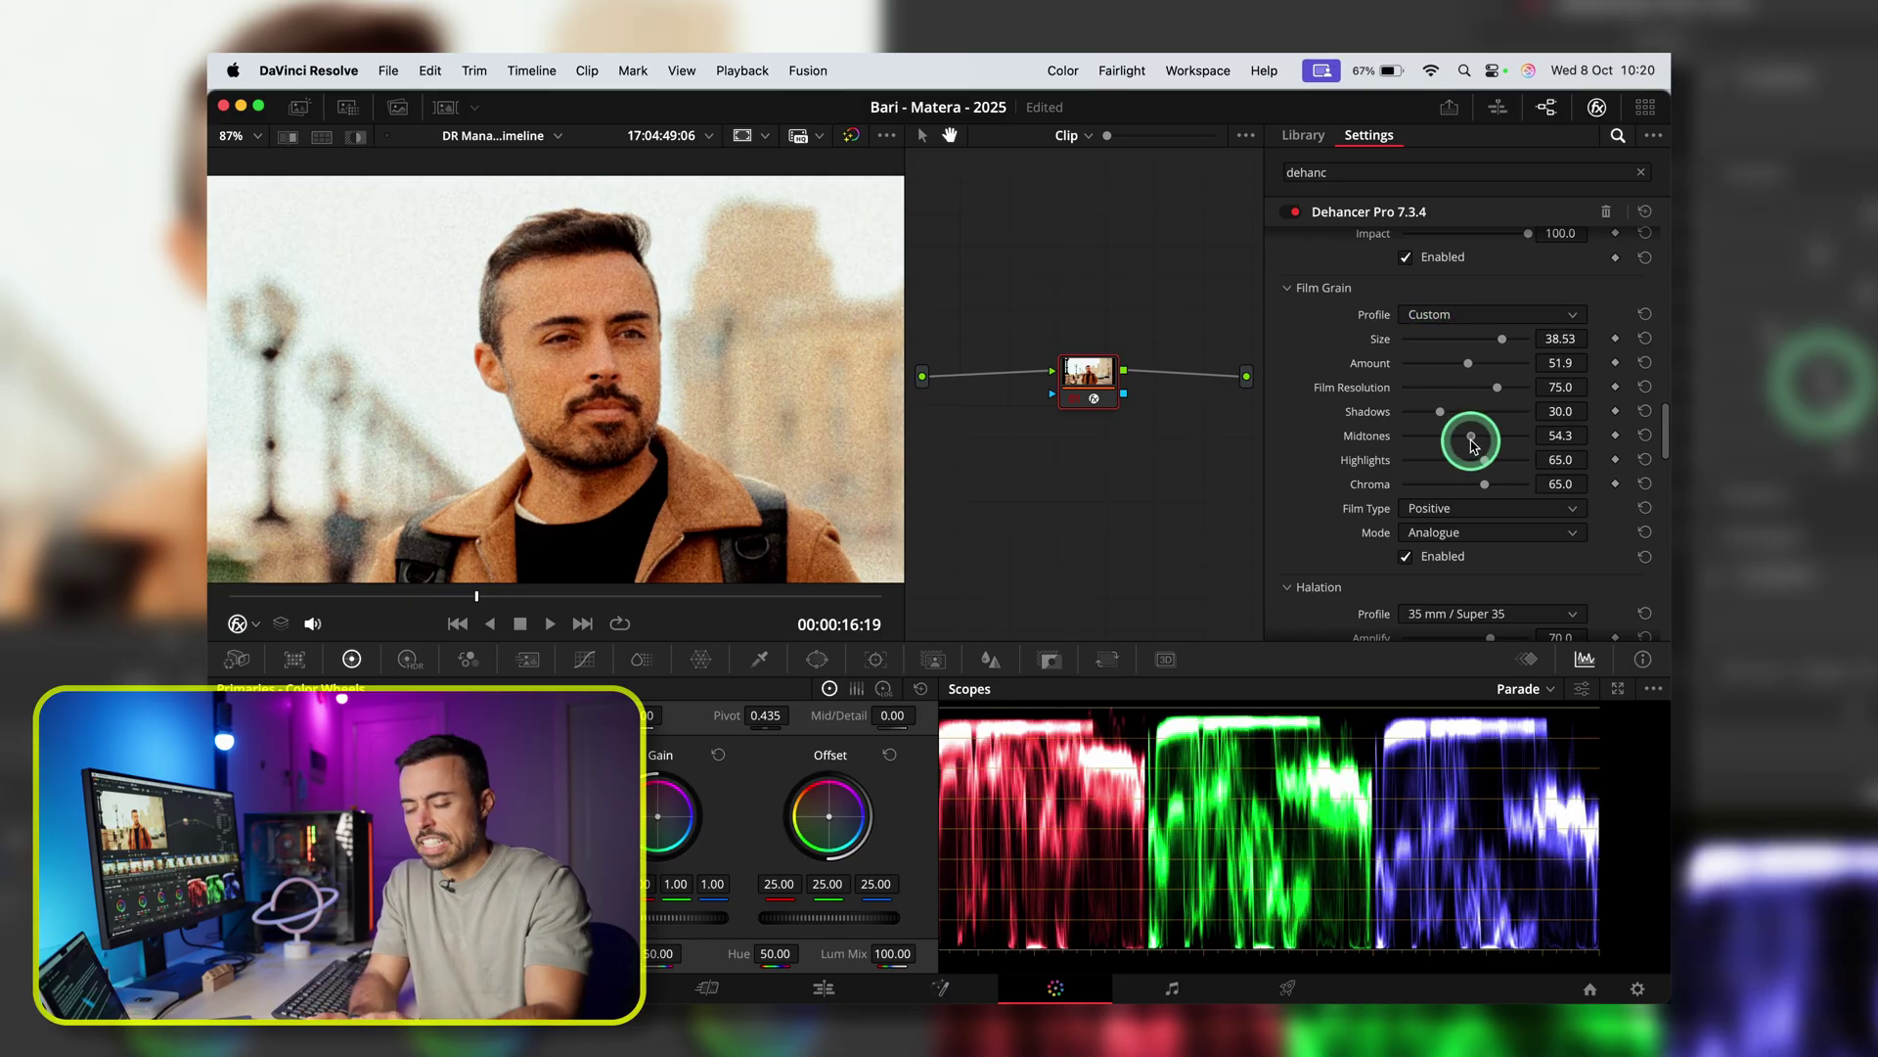
pyautogui.moveTo(1470, 436); pyautogui.dragTo(1409, 467)
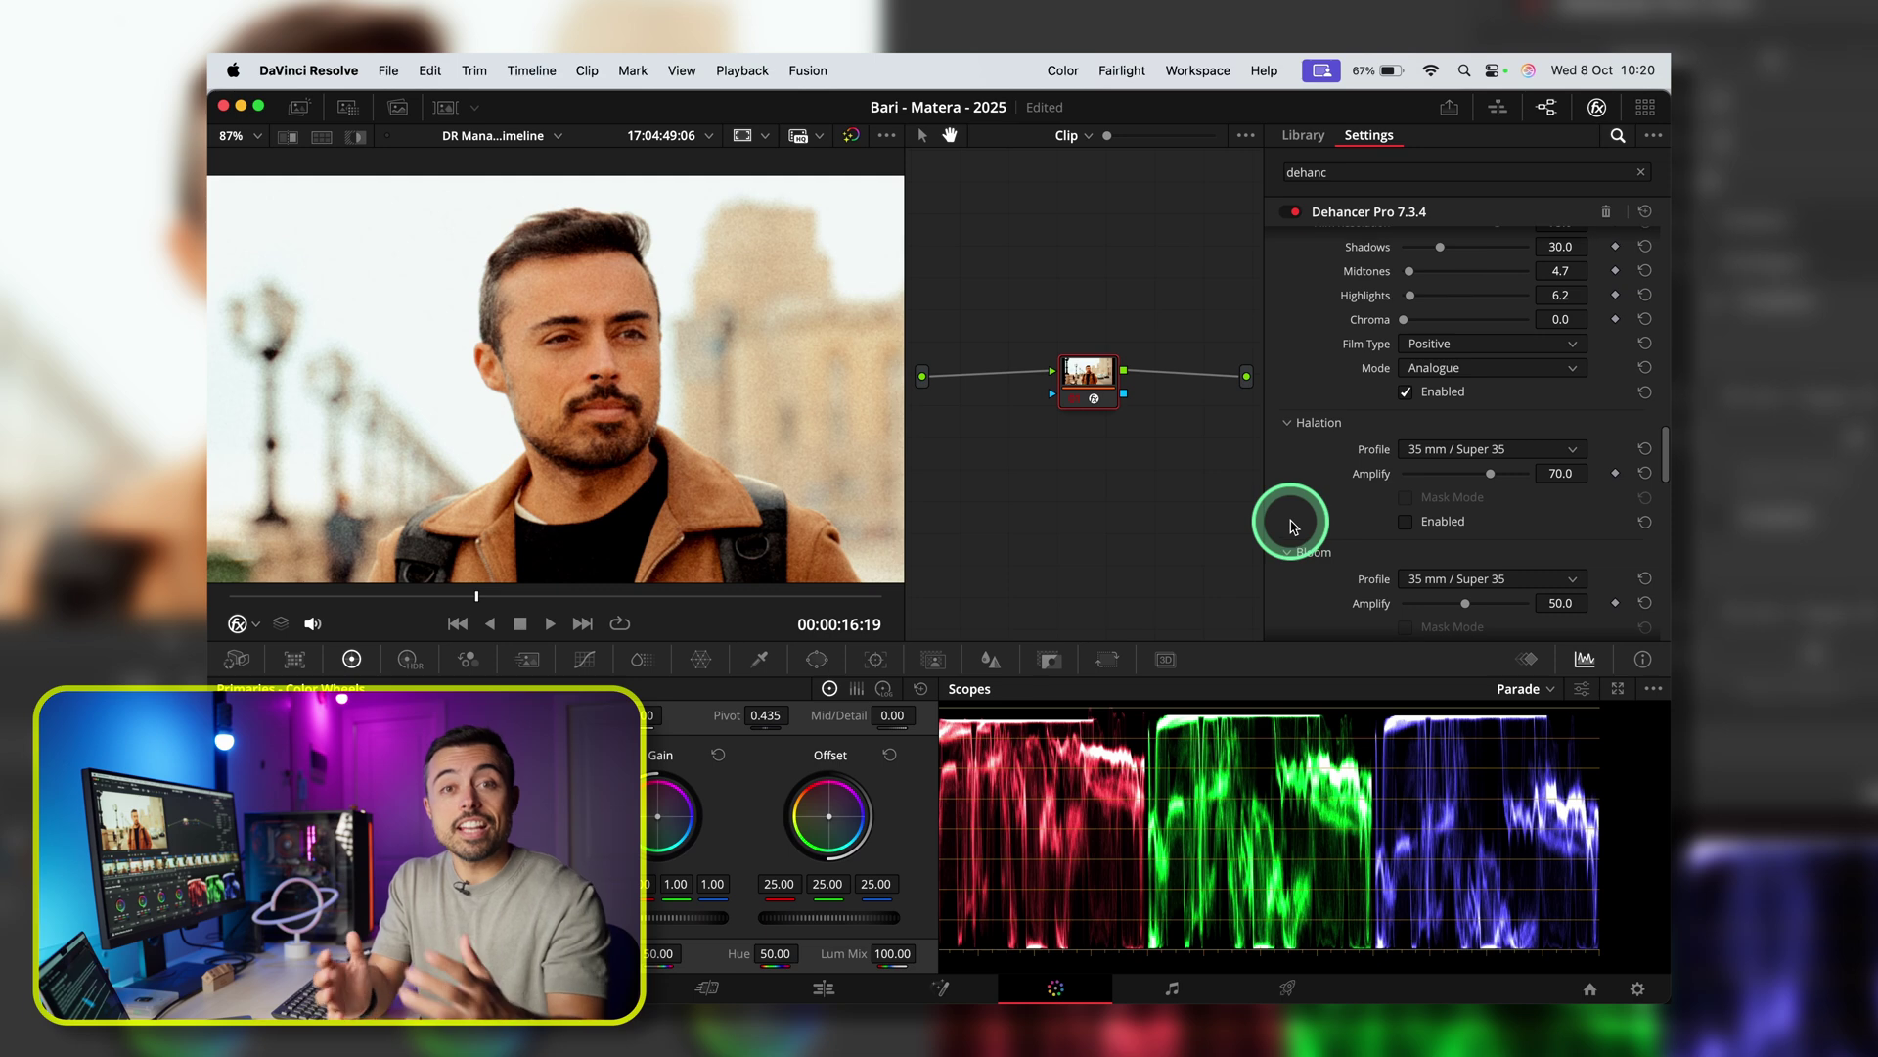
# Step: Enable Halation and compare, trying the 8 mm / Super 8 and 16 mm / Super 16 profiles
pyautogui.scroll(-1, 1291, 516)
pyautogui.click(1408, 492)
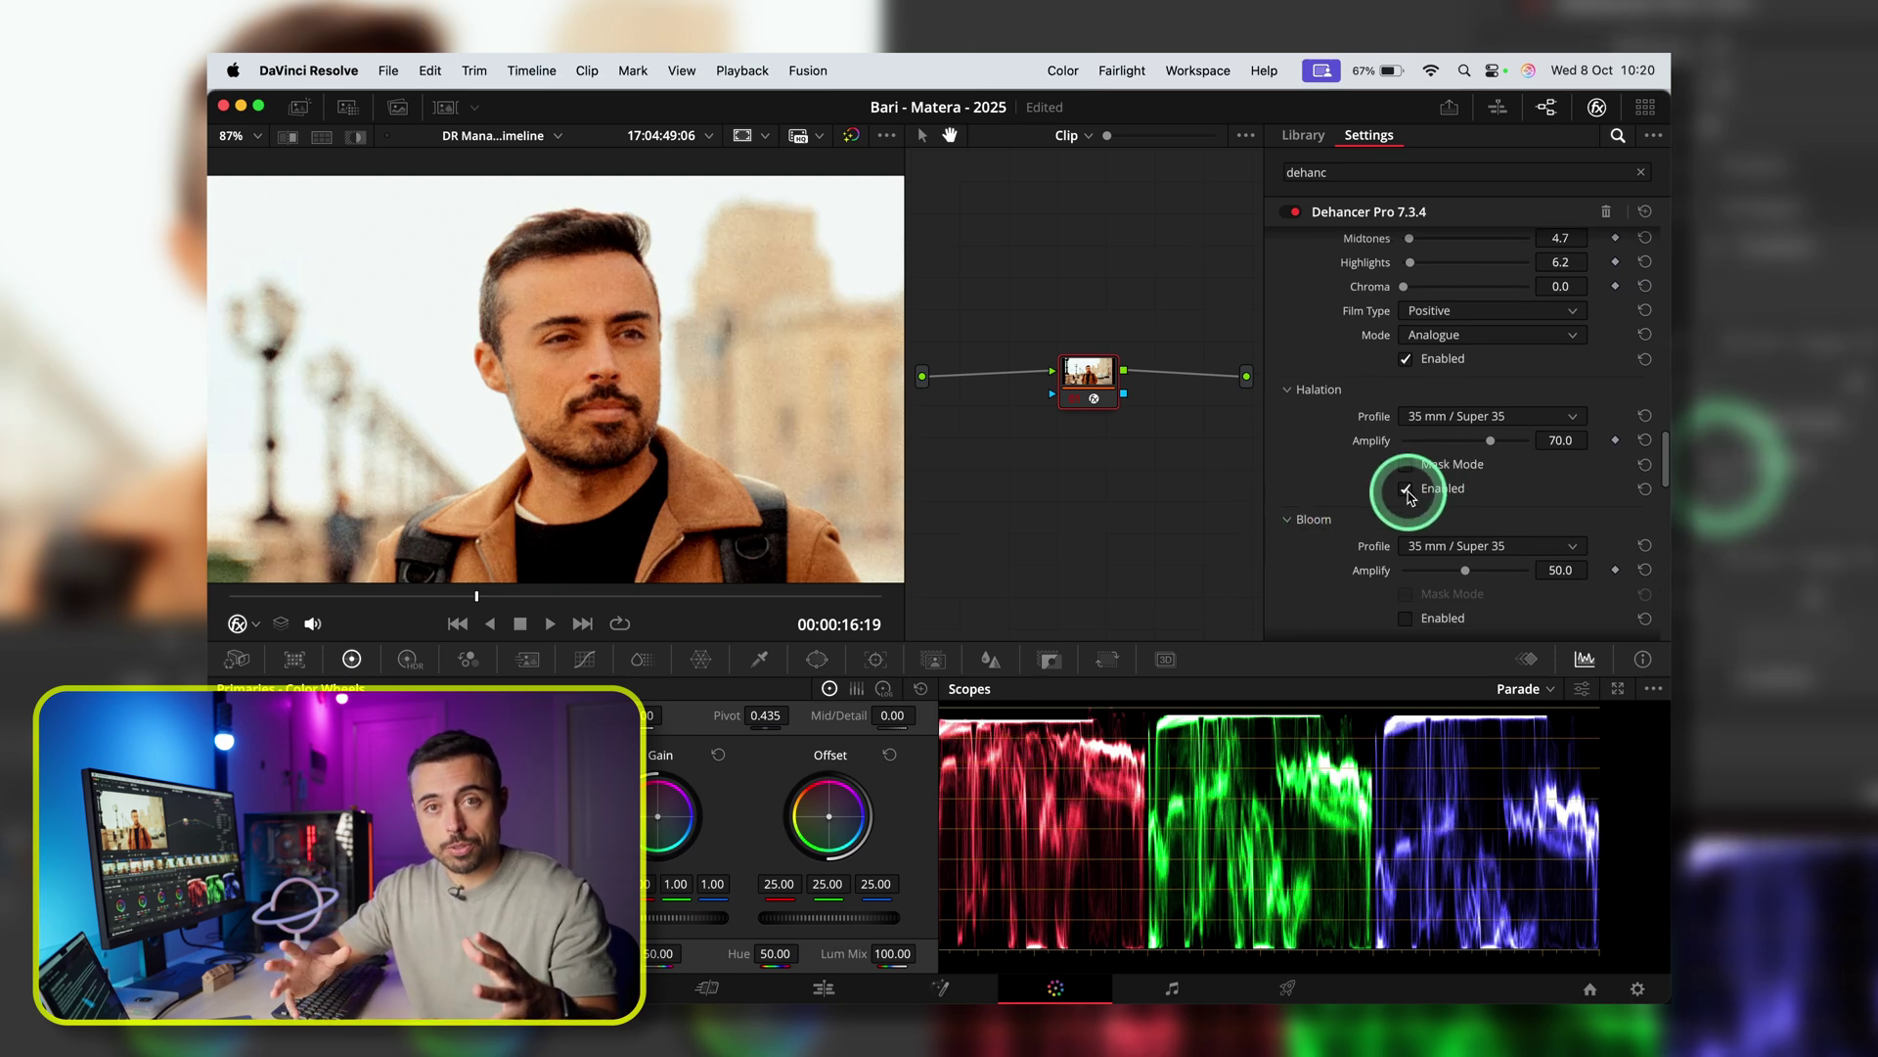
pyautogui.click(1407, 490)
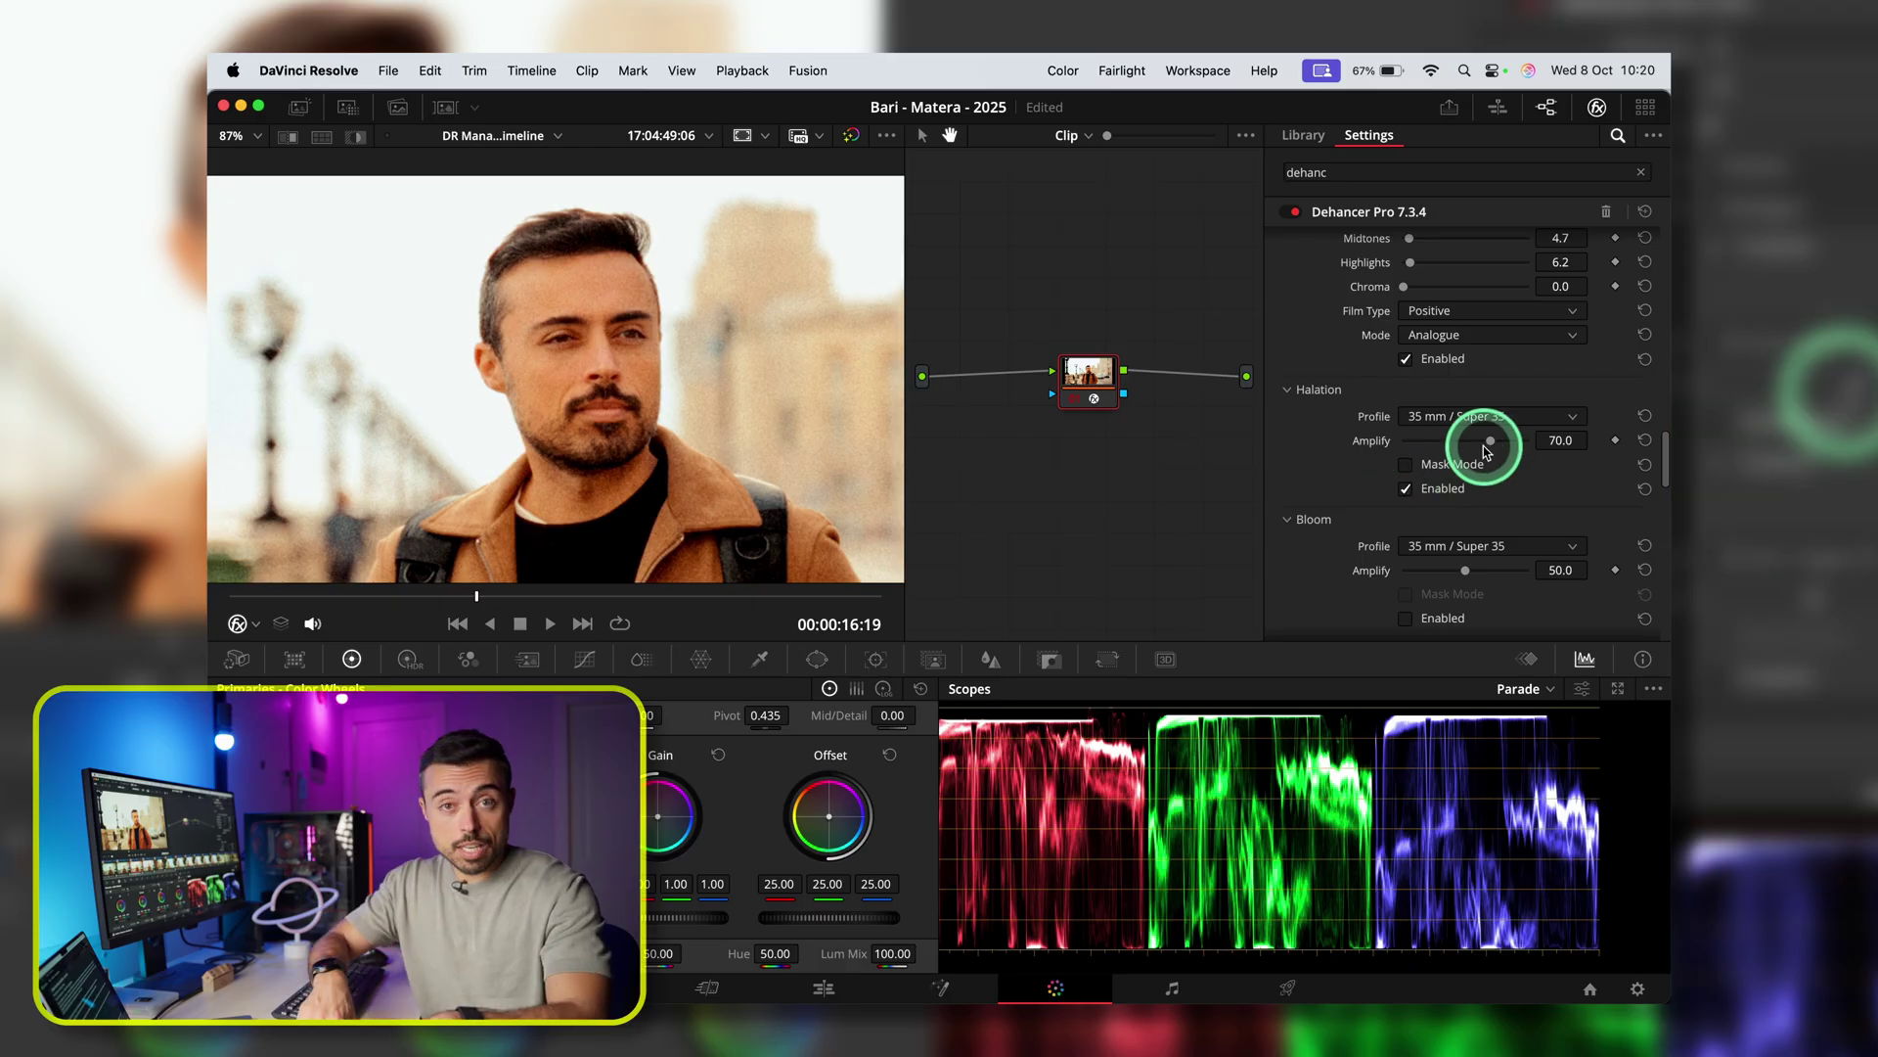
pyautogui.click(1482, 418)
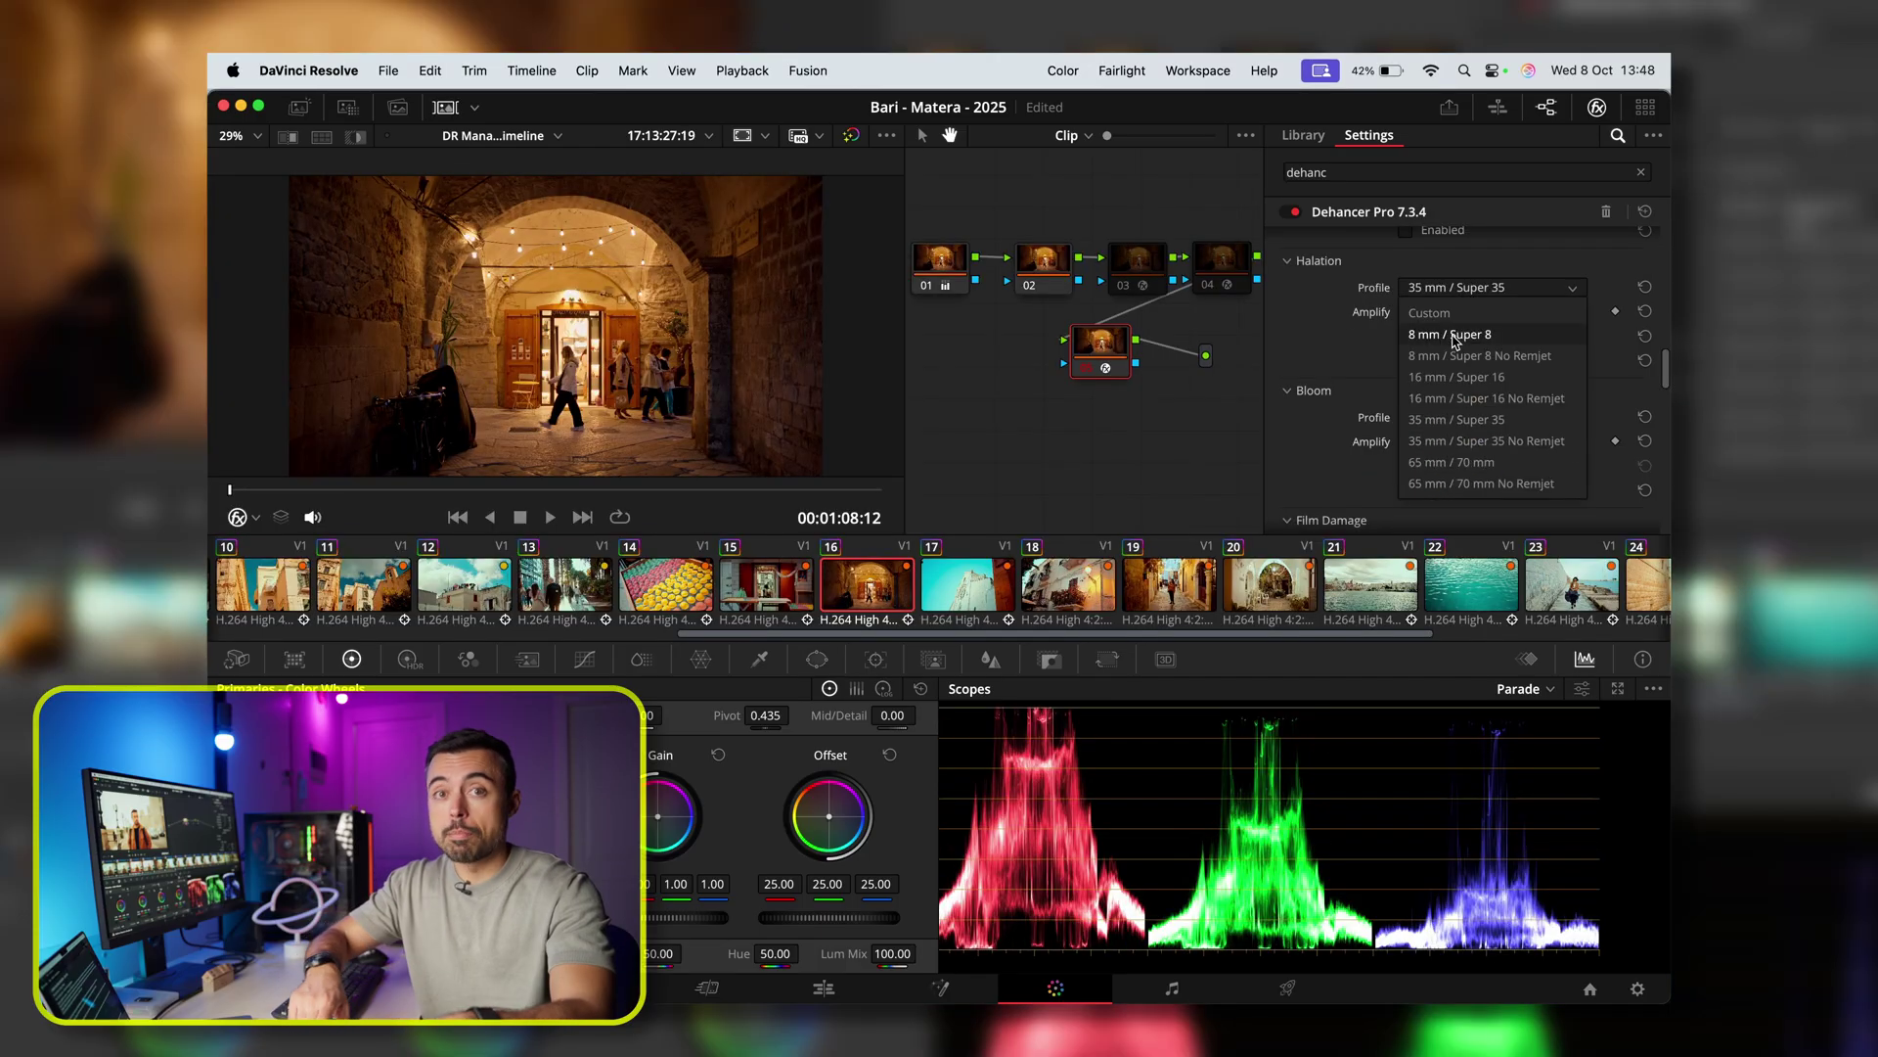
pyautogui.click(1455, 336)
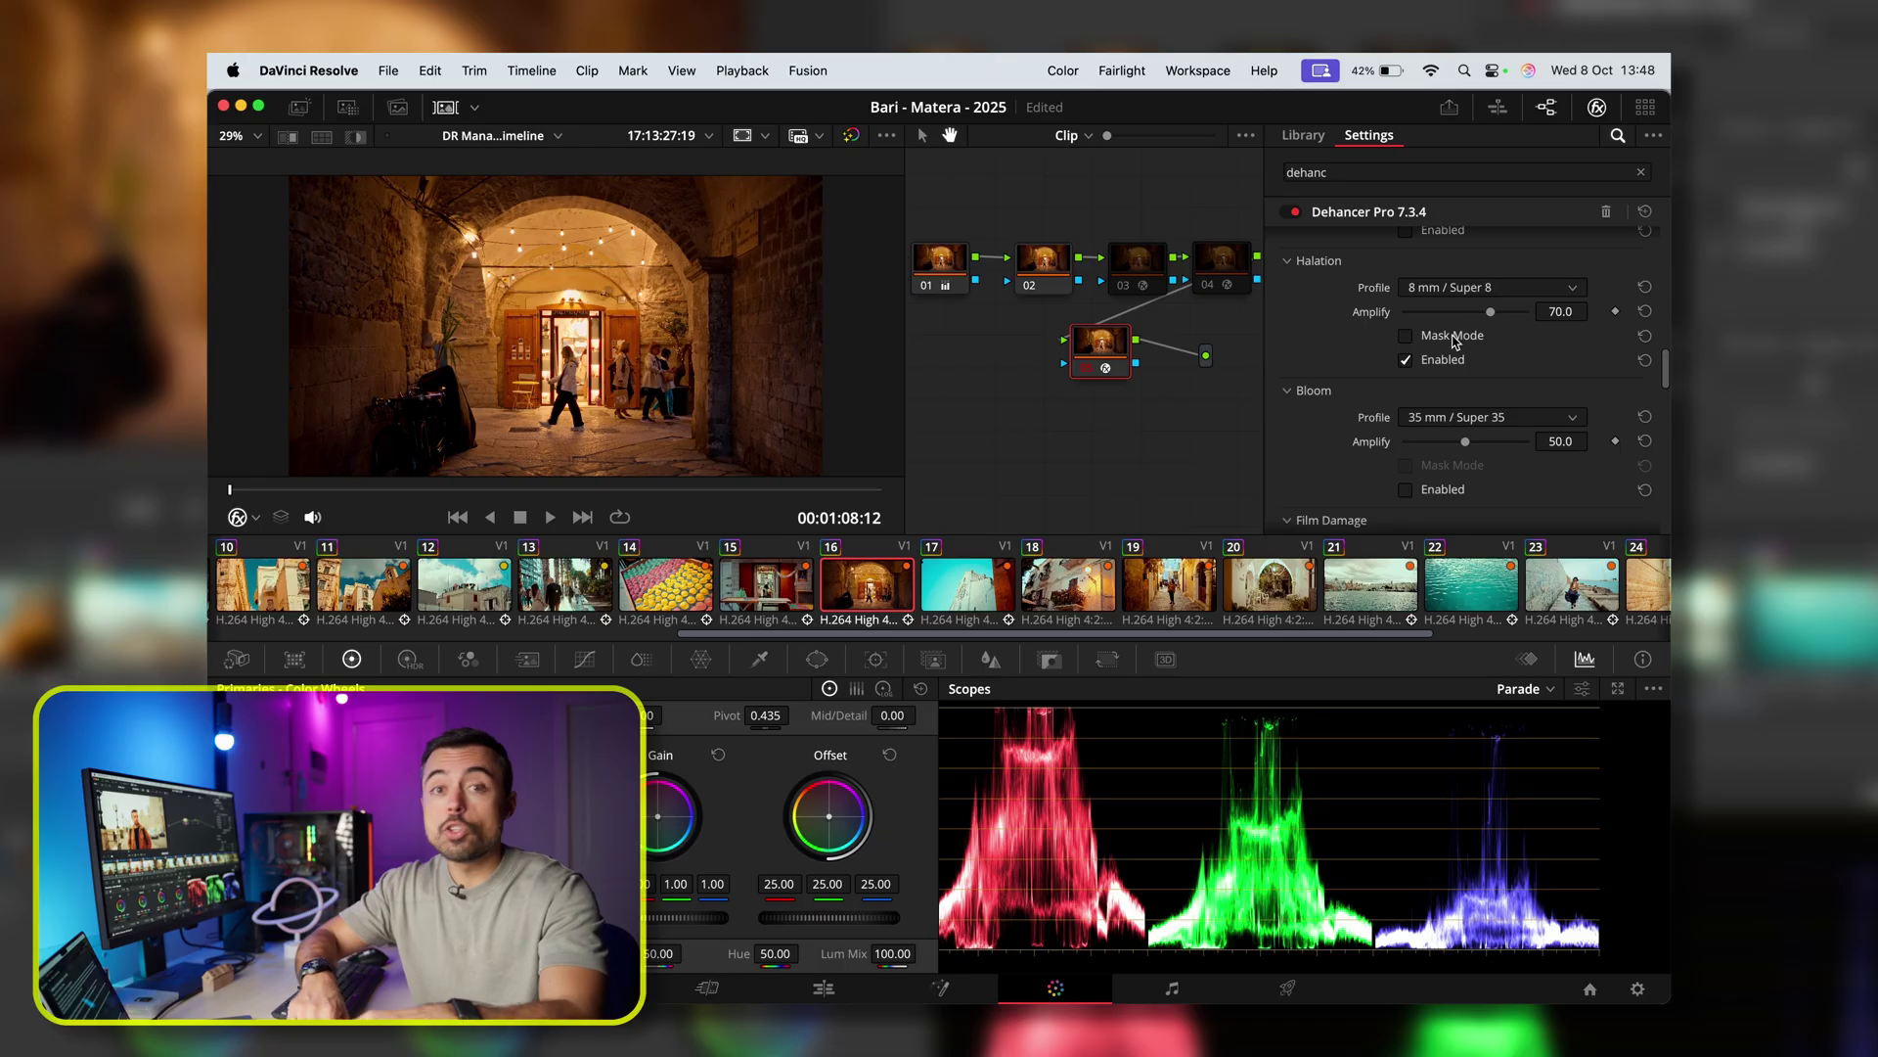
pyautogui.click(1469, 286)
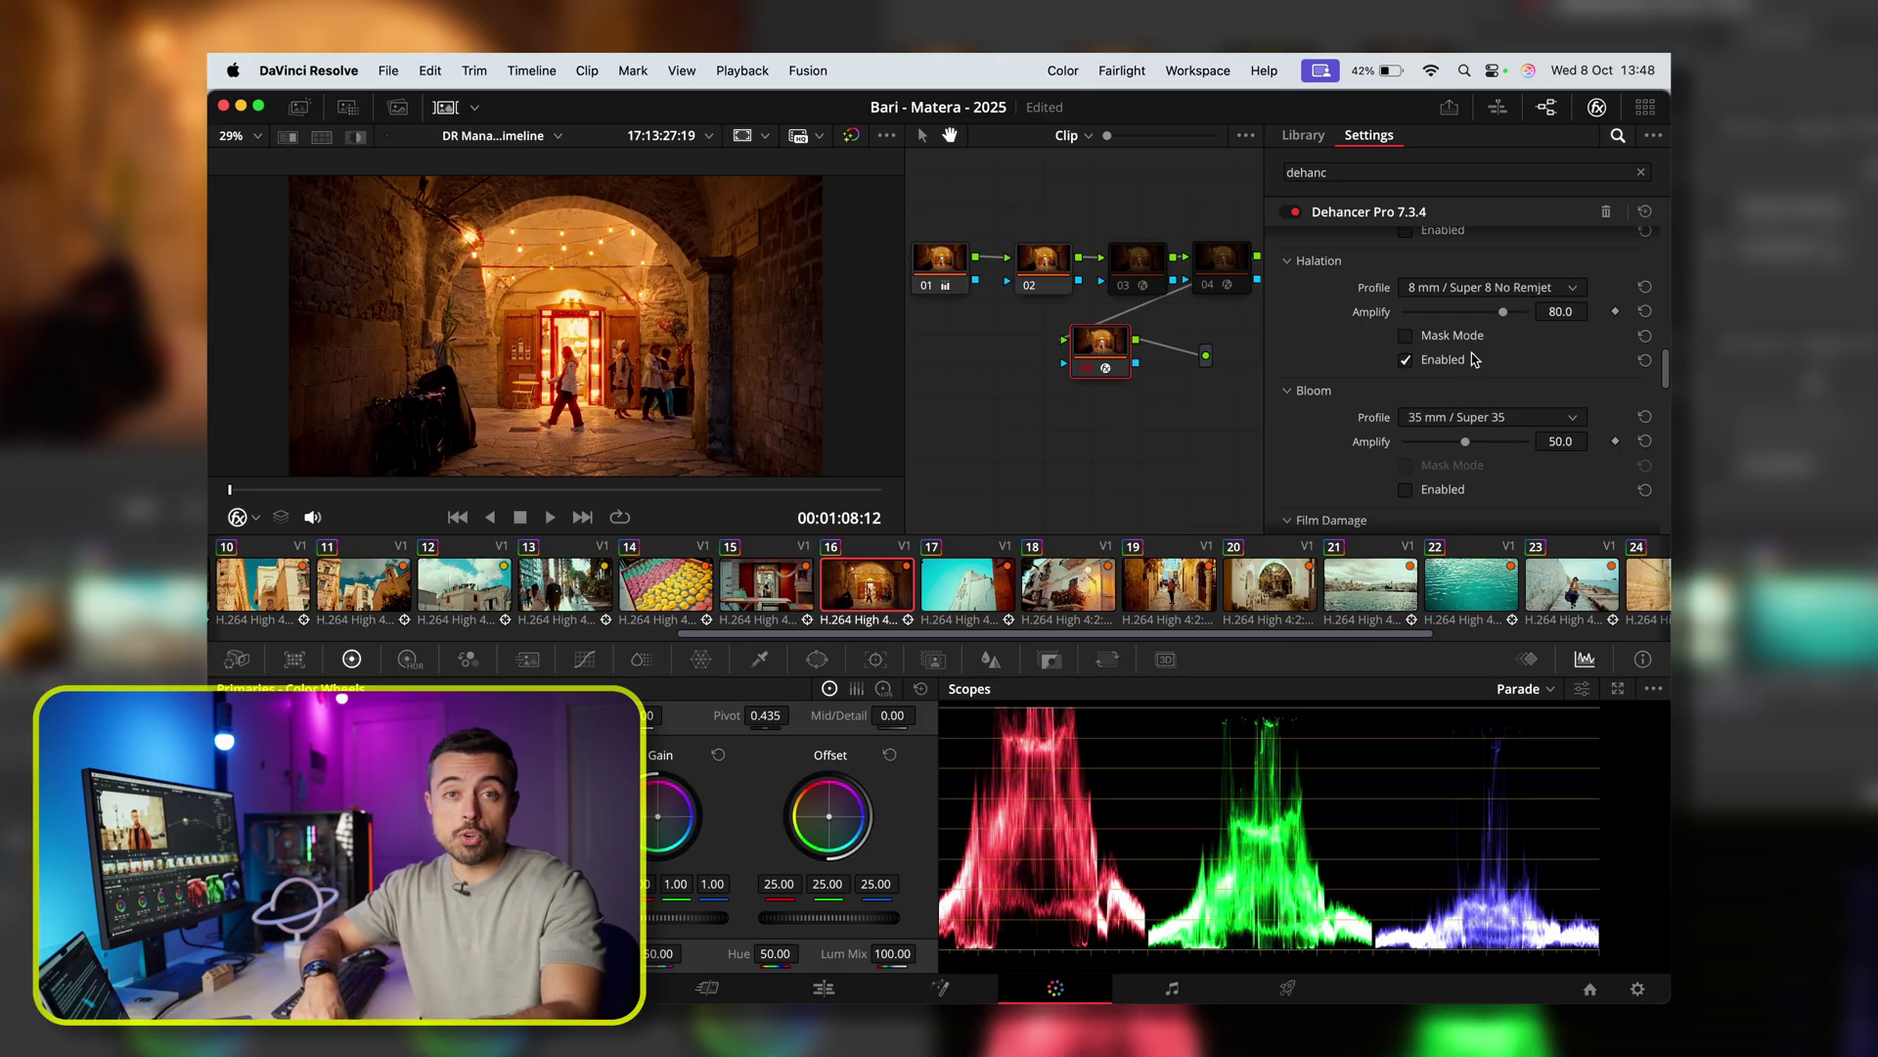
pyautogui.click(1478, 288)
pyautogui.click(1474, 377)
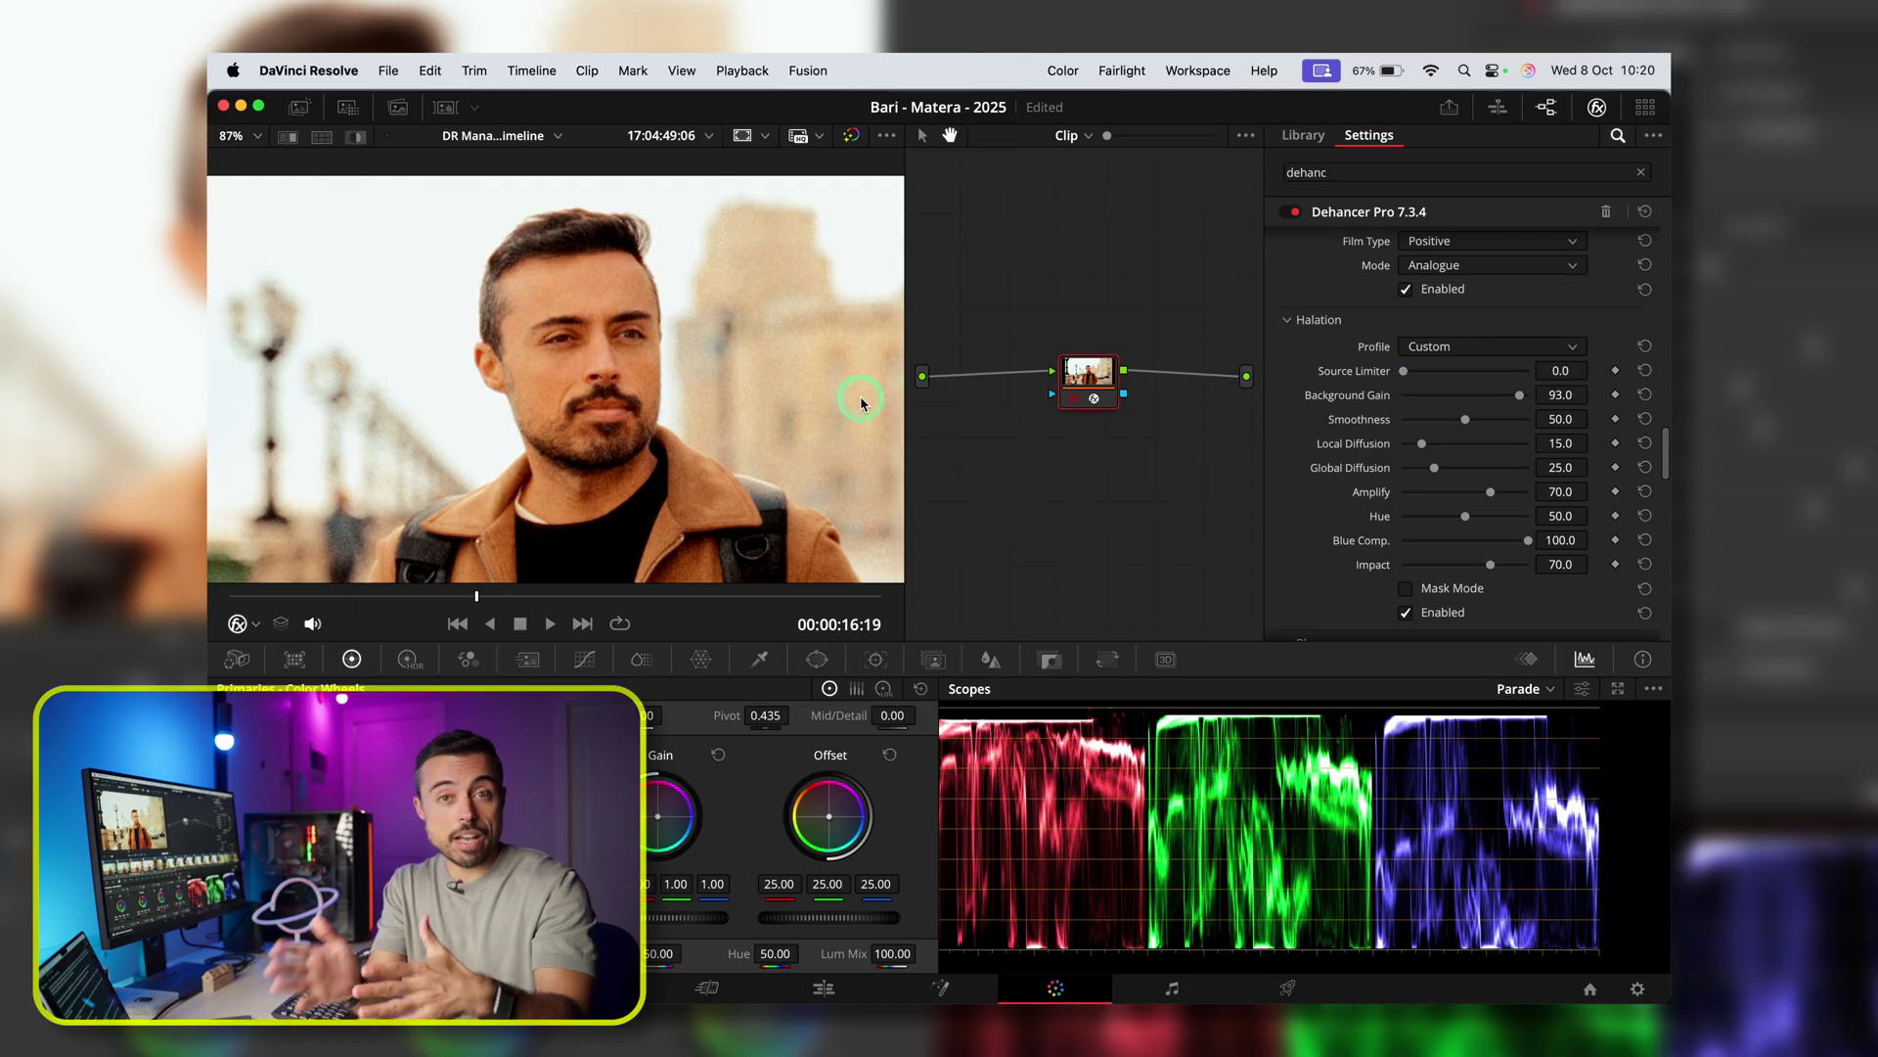
# Step: Raise the halation Source Limiter to 13.2 and strengthen Bloom's Amplify amount
pyautogui.scroll(-3, 861, 403)
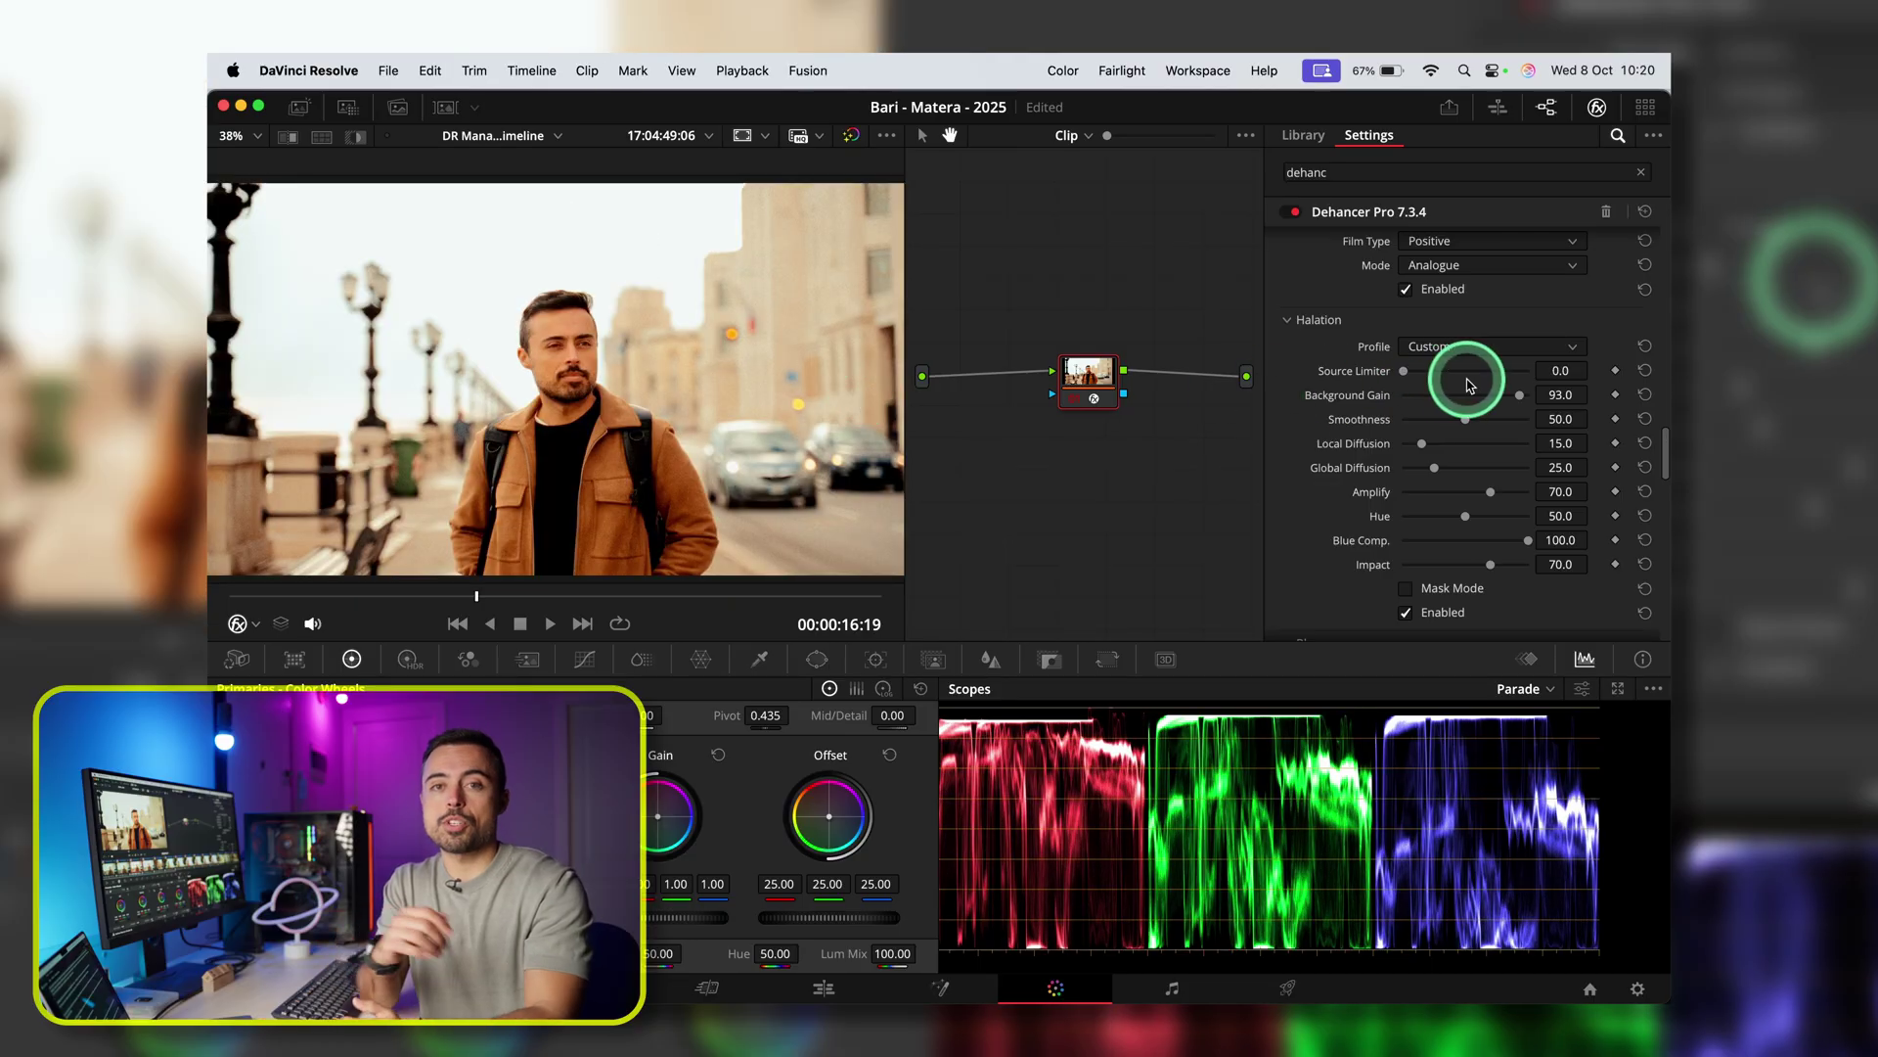
pyautogui.moveTo(1404, 371); pyautogui.dragTo(1585, 475)
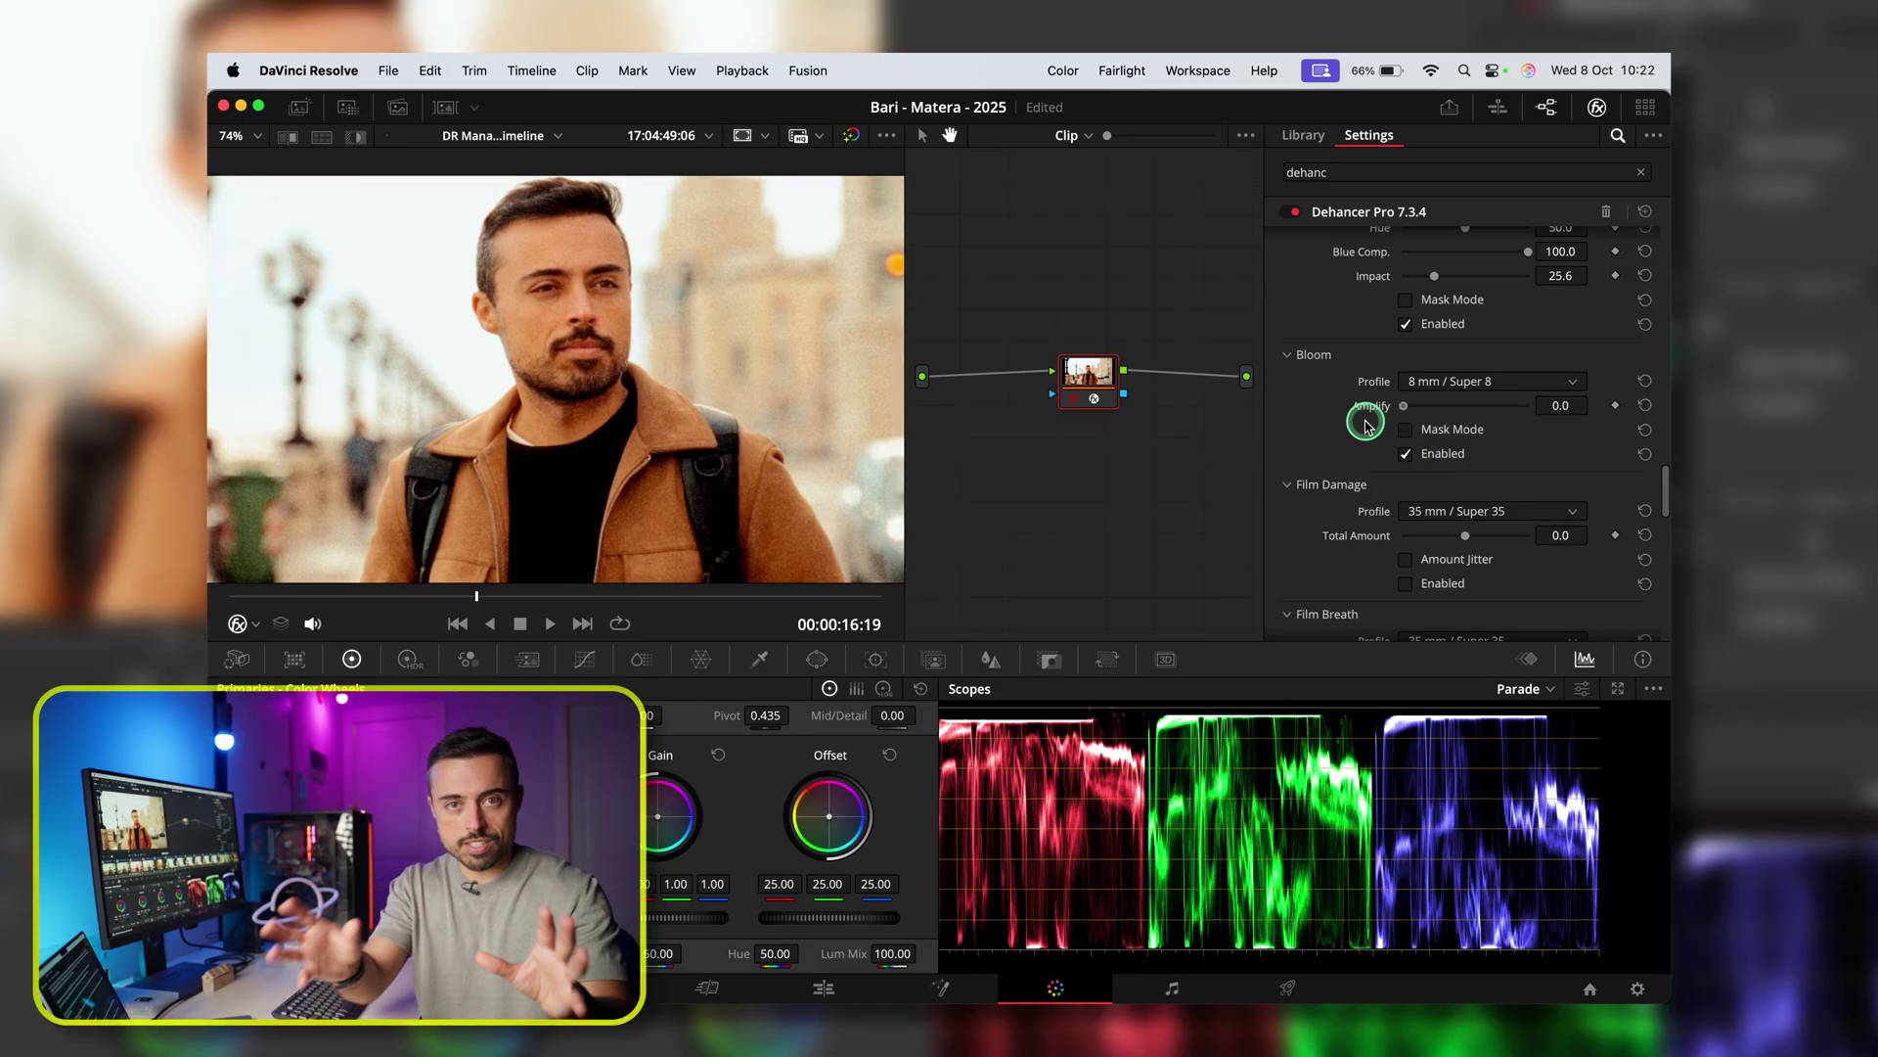
pyautogui.click(1569, 423)
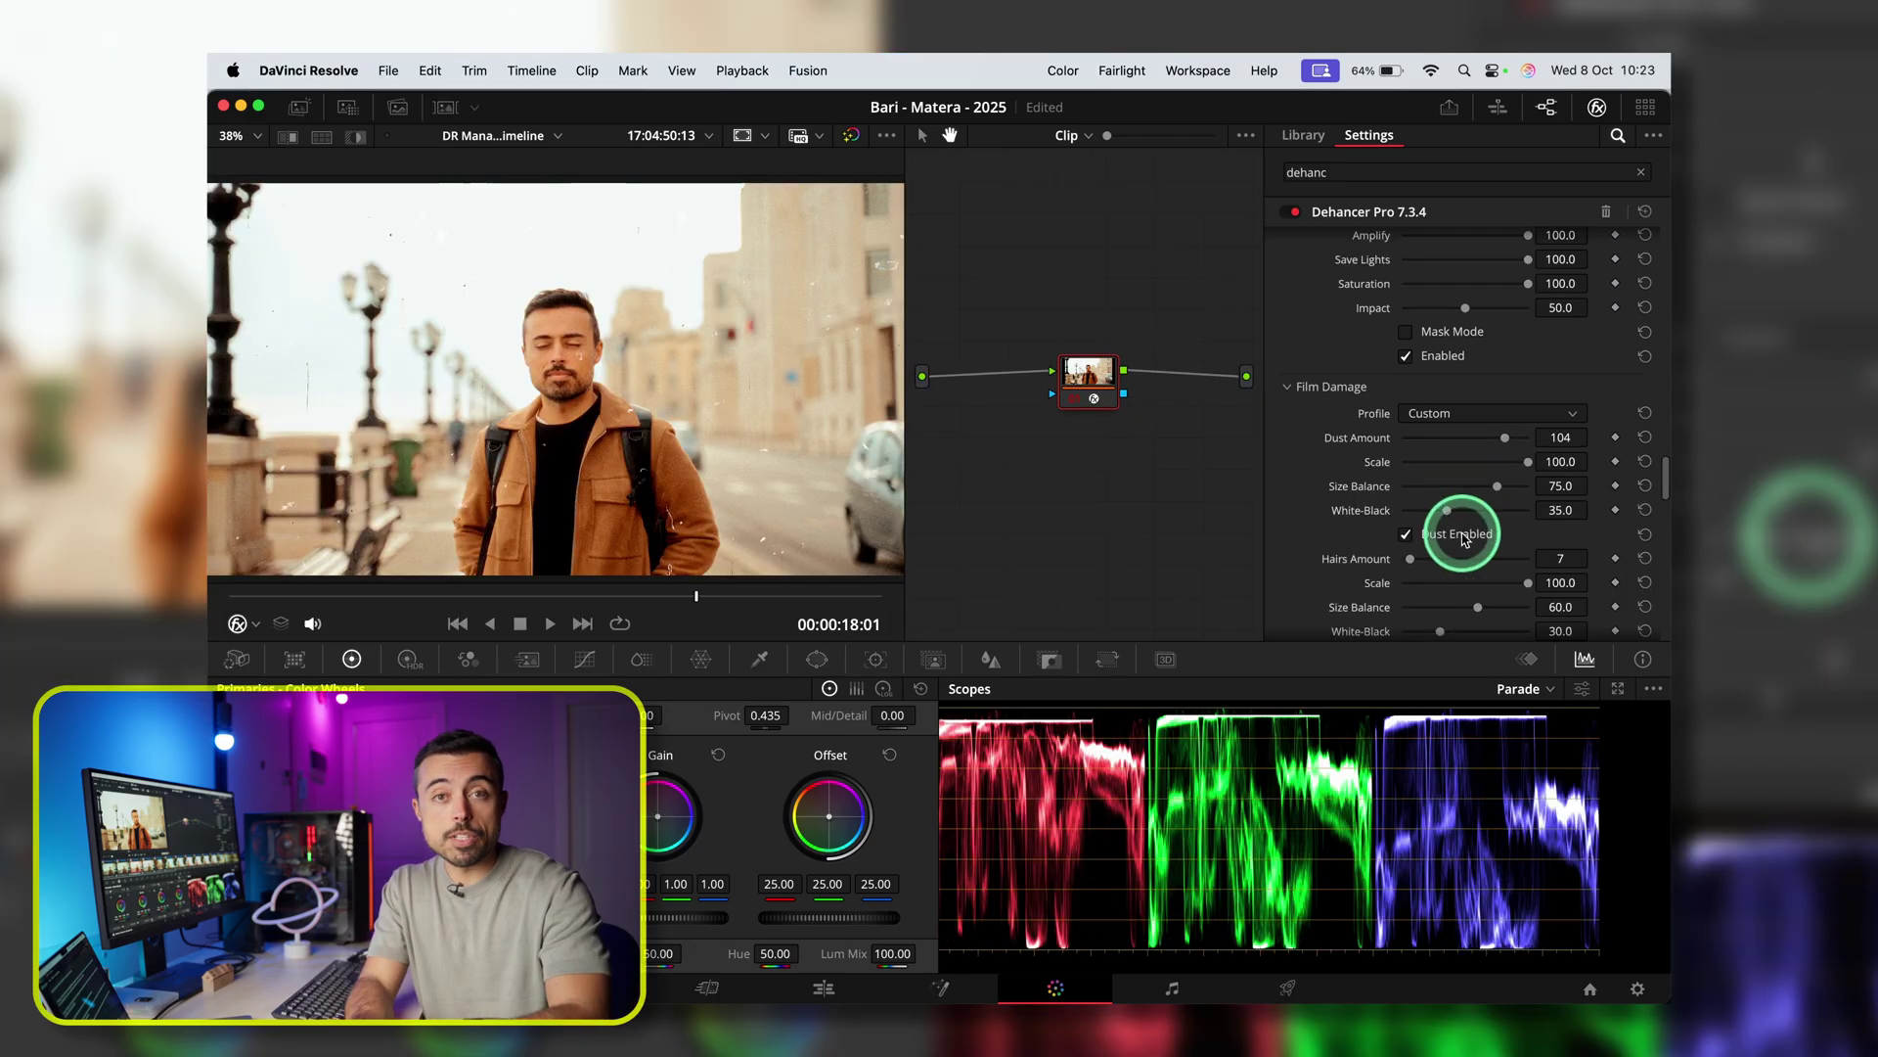
# Step: Raise the film damage Hairs Amount, then scrub and play the clip to preview damage and gate weave
pyautogui.moveTo(1458, 532); pyautogui.dragTo(1491, 471)
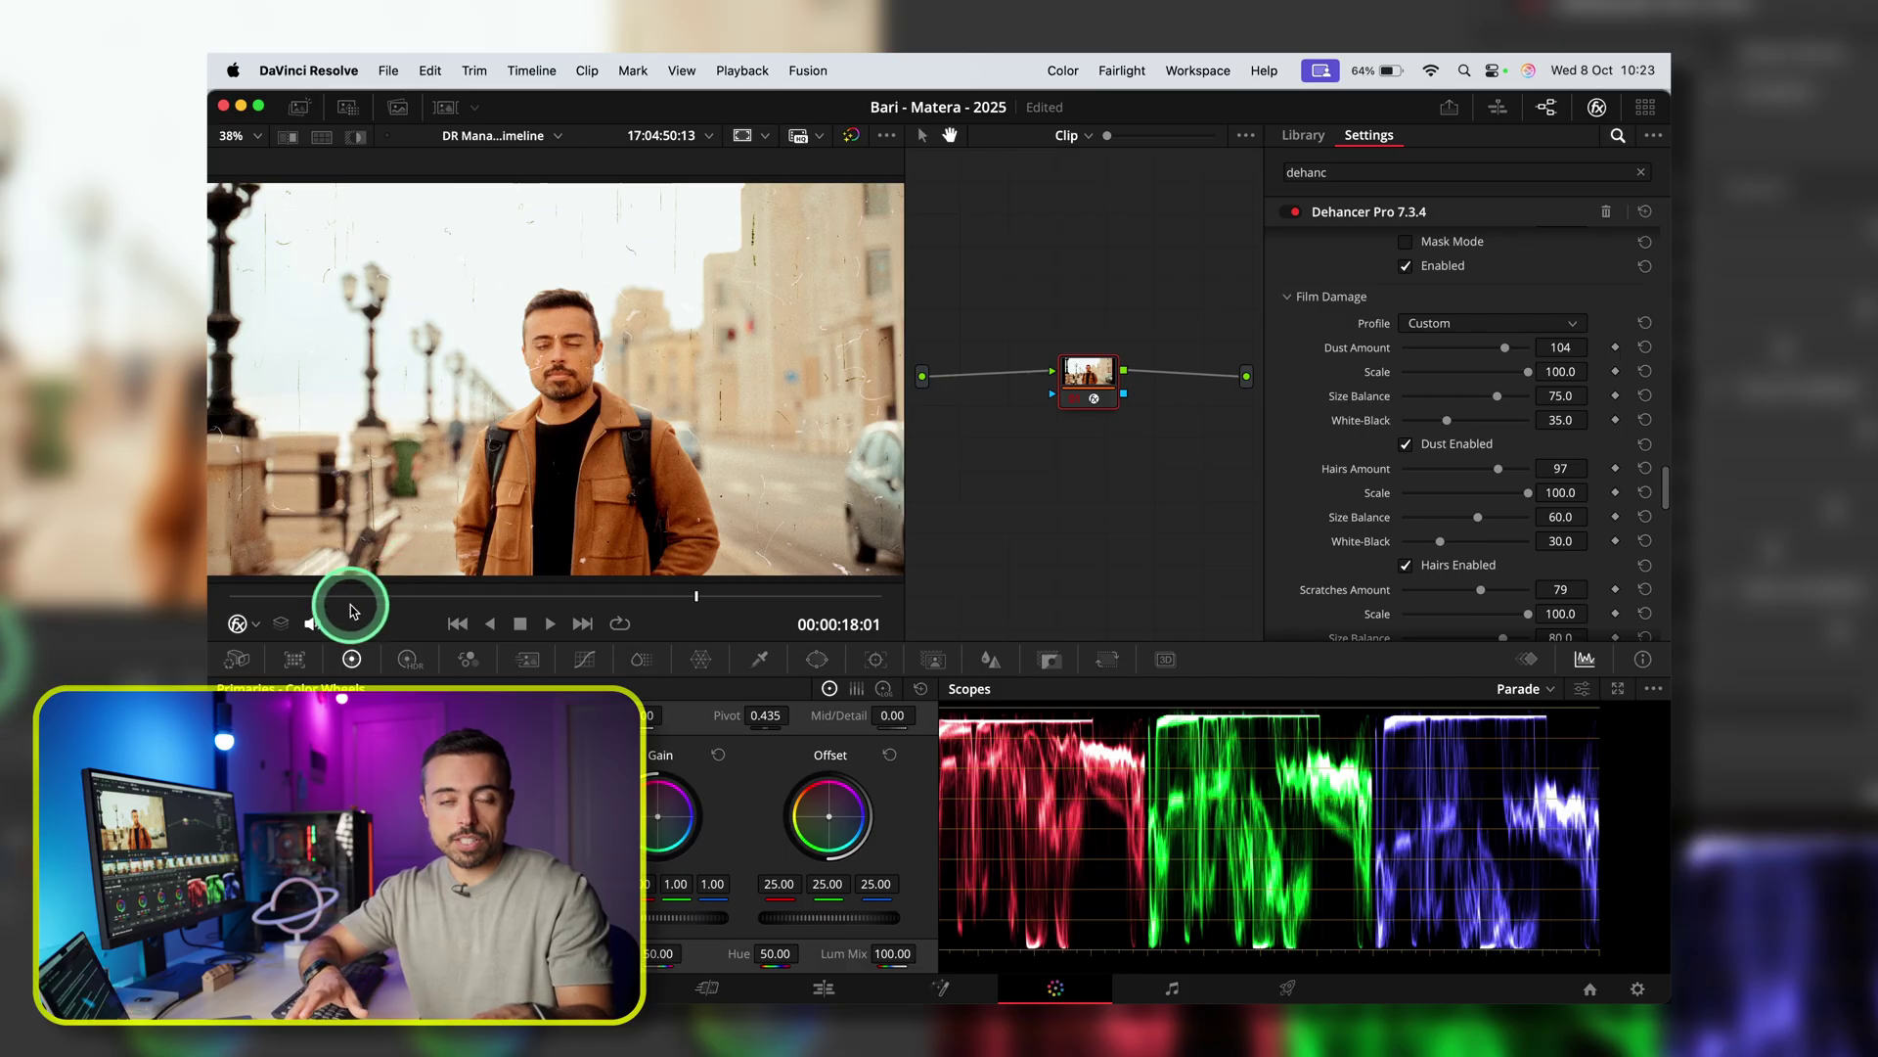
pyautogui.moveTo(353, 599); pyautogui.dragTo(713, 609)
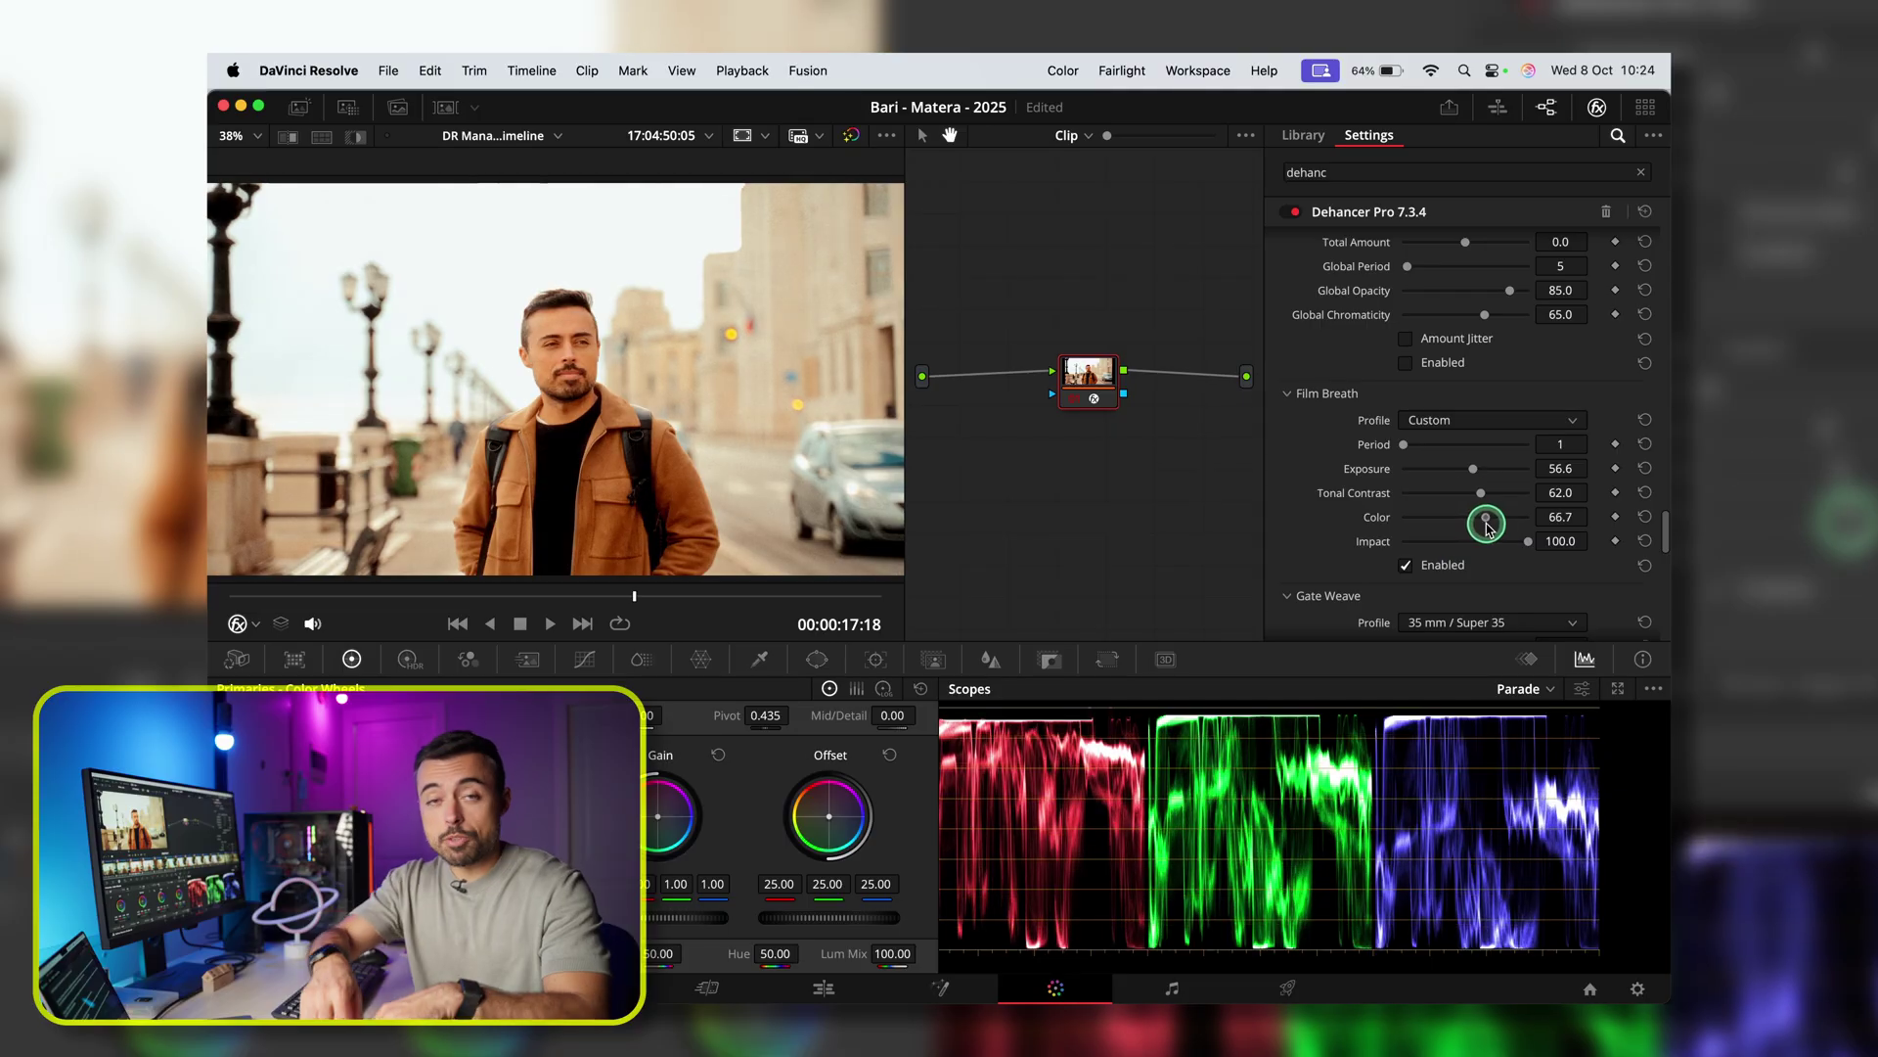
pyautogui.press('space')
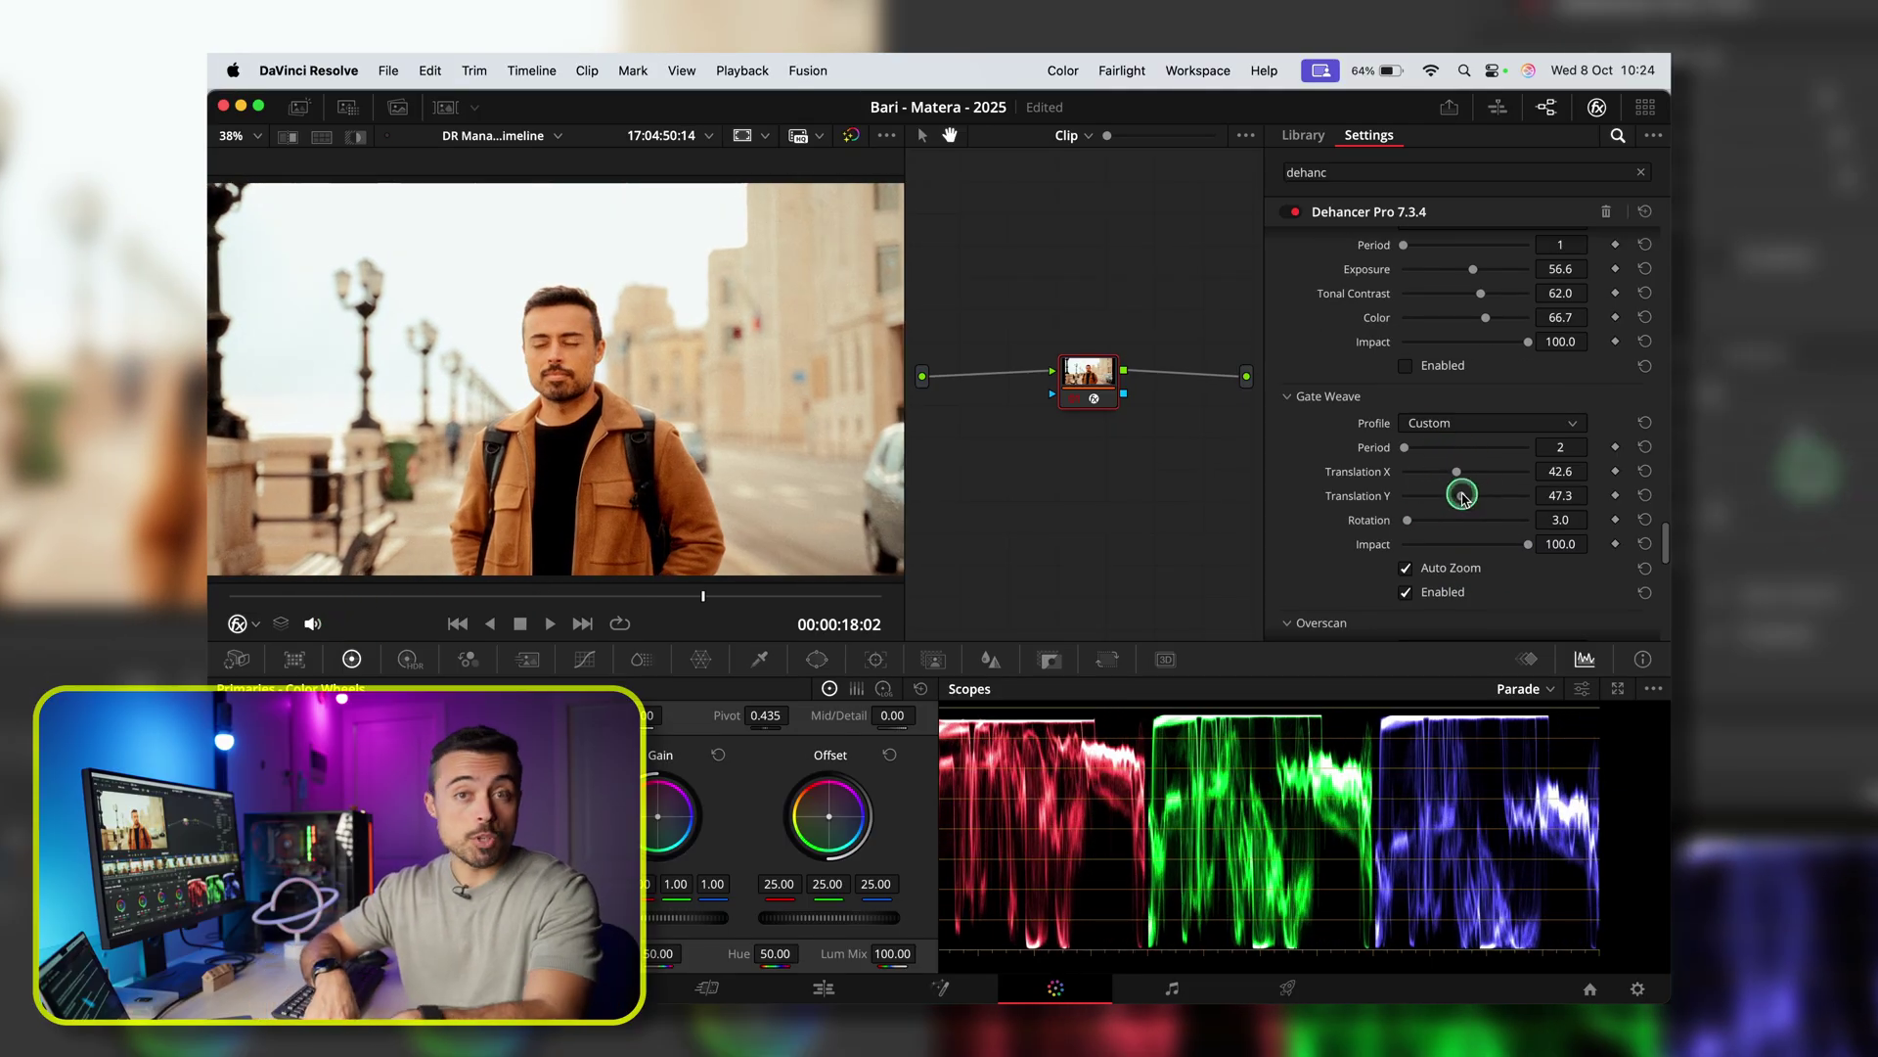
pyautogui.click(333, 595)
pyautogui.press('space')
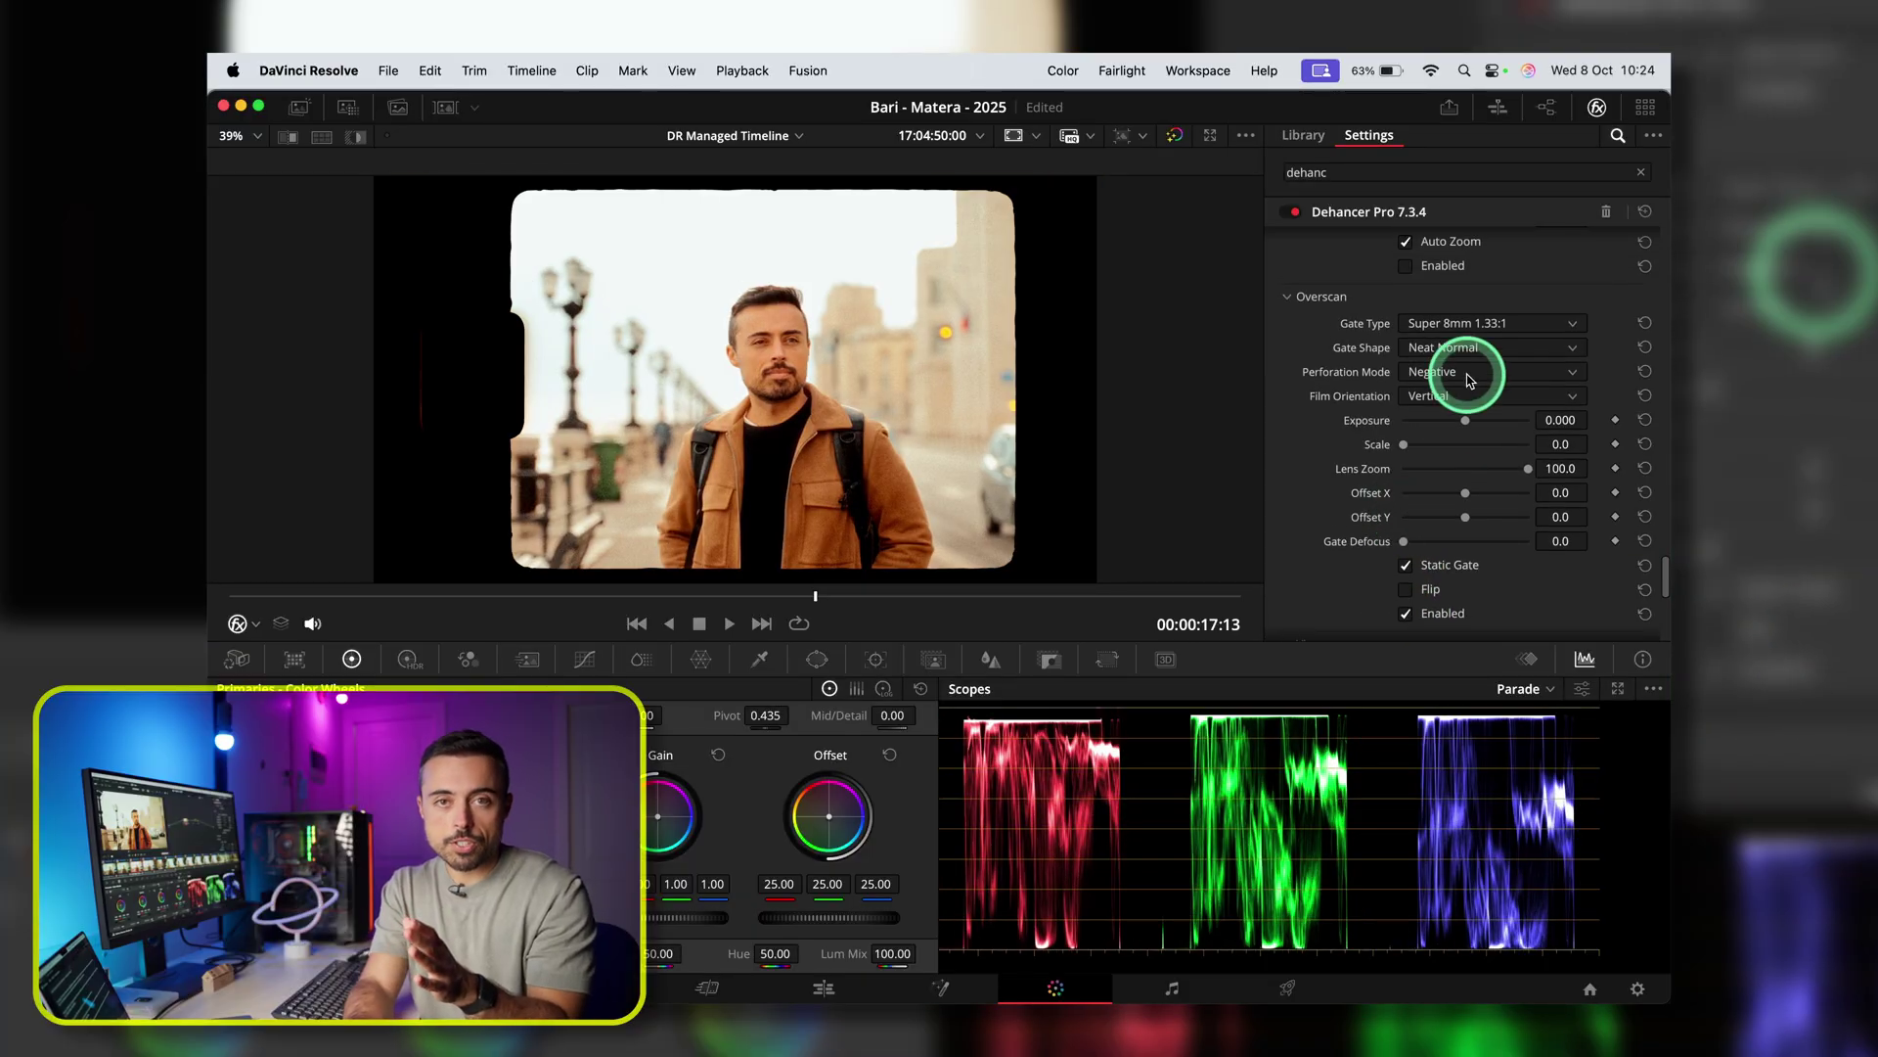
# Step: Try the 16mm gates, settle on Ultra Panavision 65mm 2.76:1, and raise overscan Scale to about 14
pyautogui.click(1473, 324)
pyautogui.click(1468, 370)
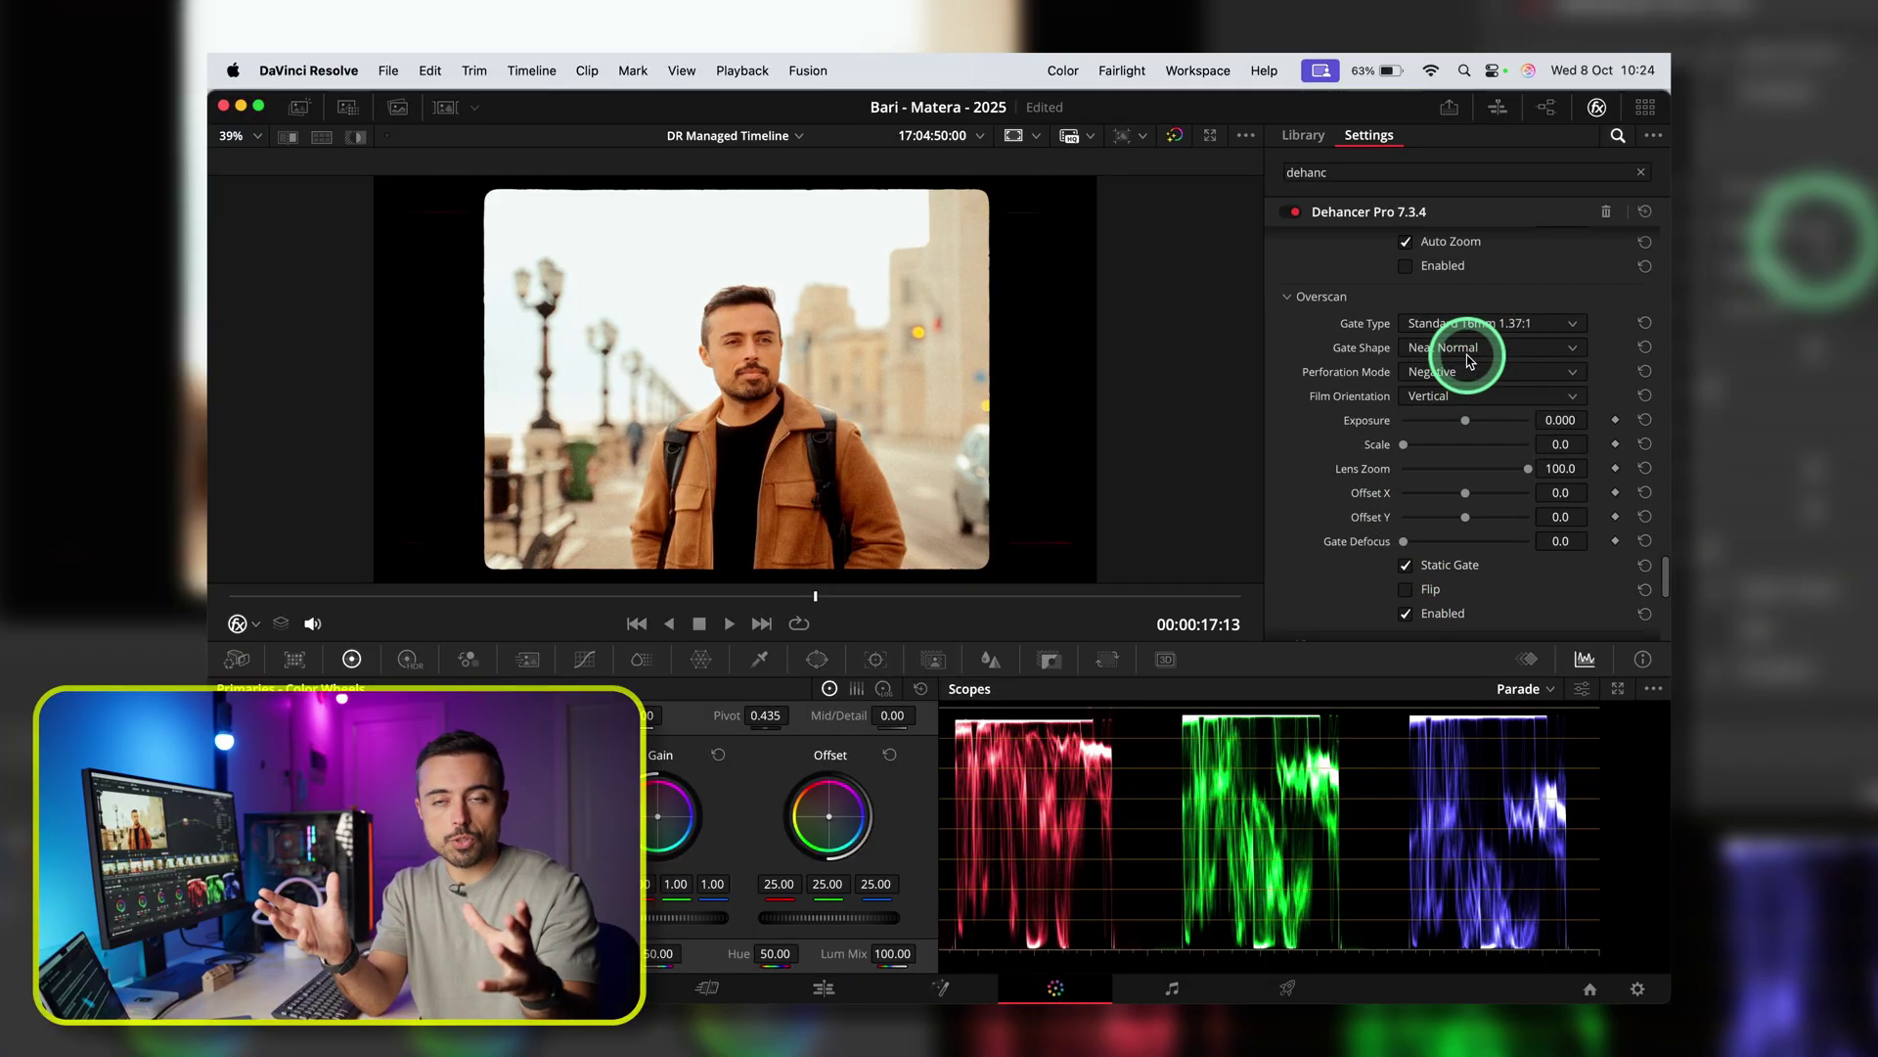
pyautogui.click(1473, 323)
pyautogui.click(1468, 391)
pyautogui.click(1467, 324)
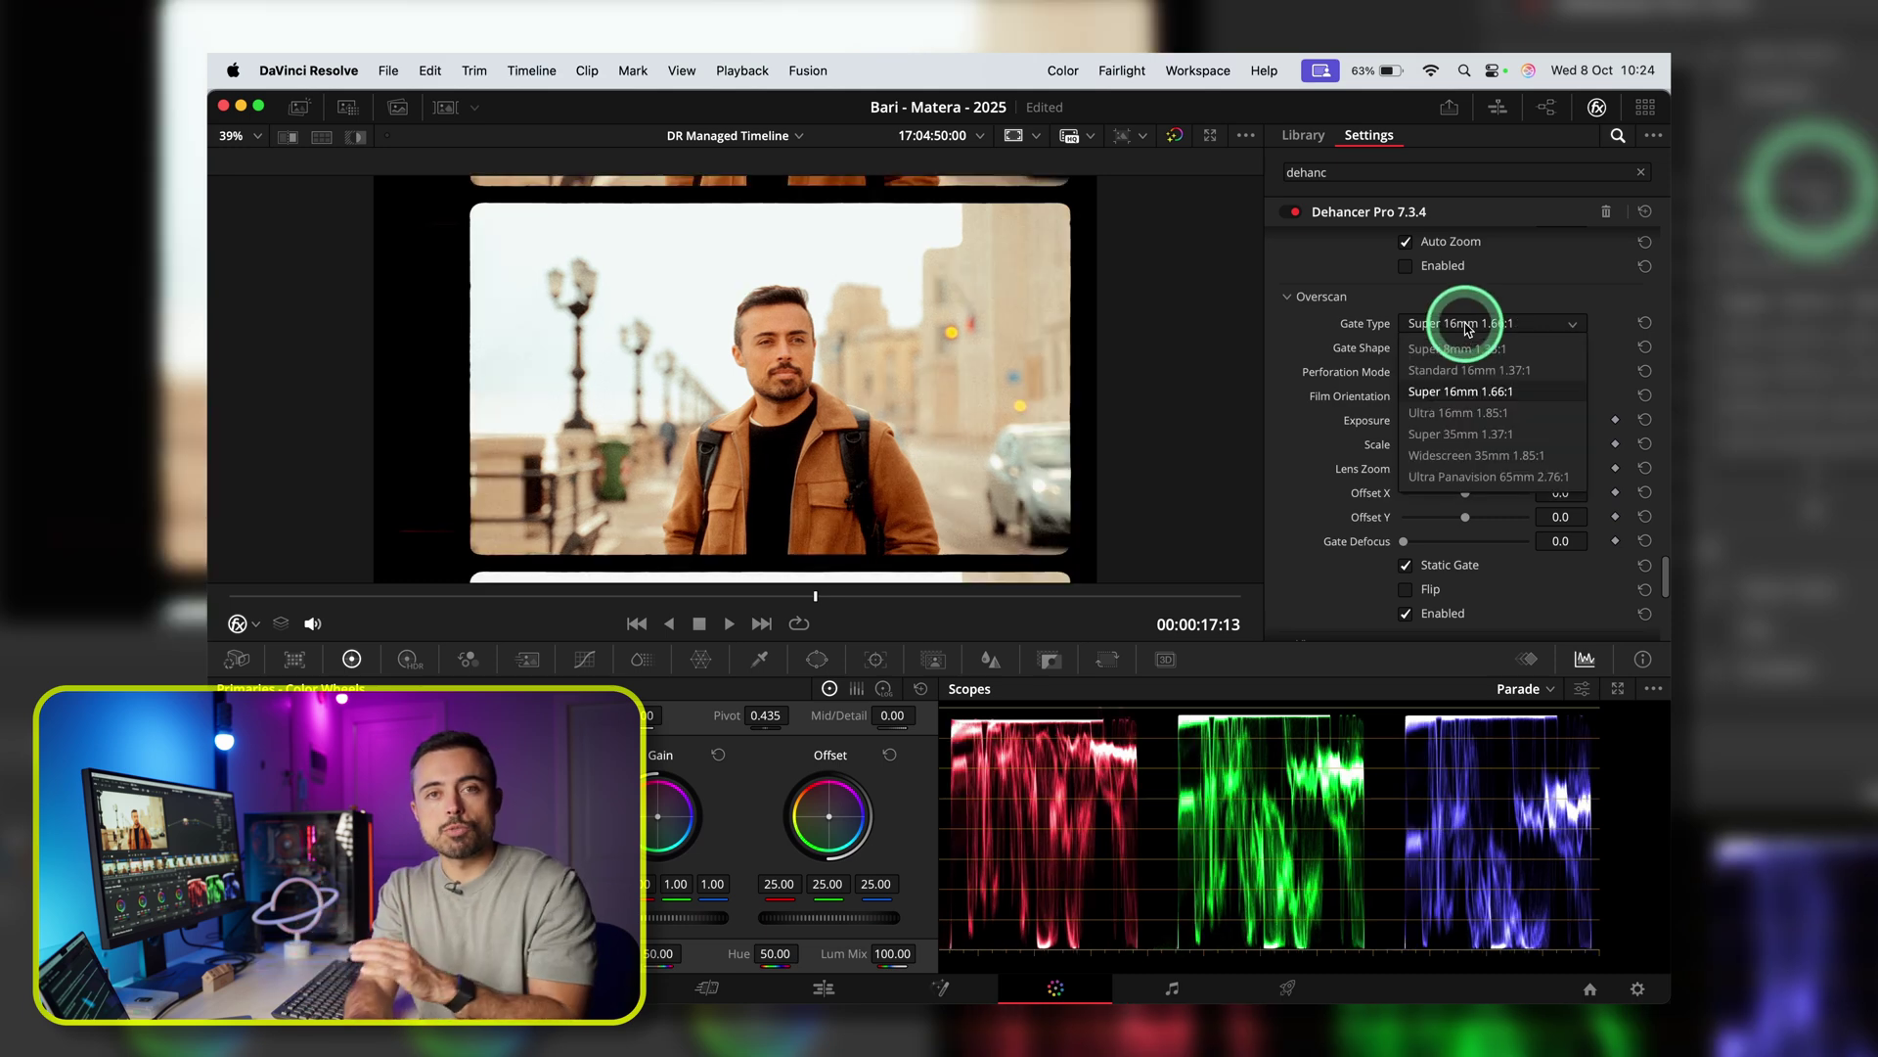
pyautogui.click(1467, 413)
pyautogui.click(1472, 323)
pyautogui.click(1467, 476)
pyautogui.moveTo(1404, 444); pyautogui.dragTo(1474, 494)
# Step: Play back the overscan, turn off vignette Mask Mode, and toggle the vignette off and on to compare
pyautogui.click(399, 596)
pyautogui.press('space')
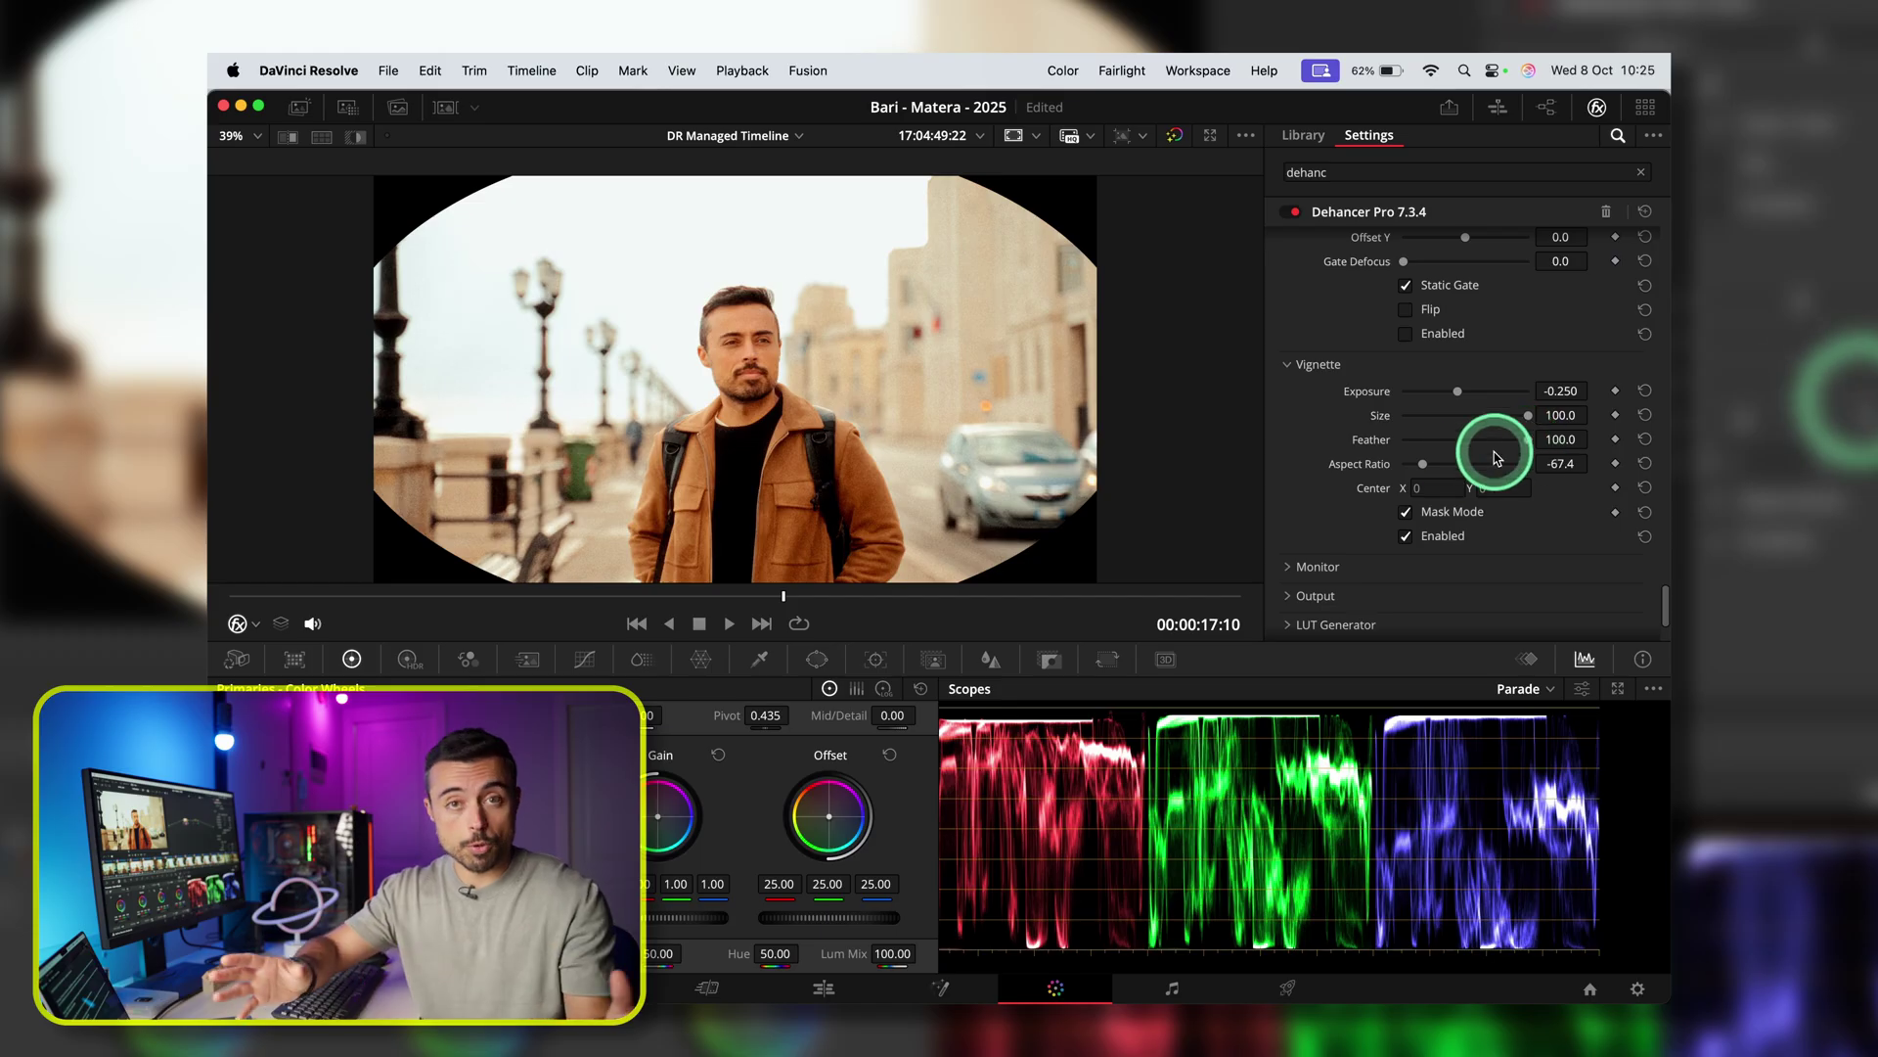
pyautogui.click(1407, 513)
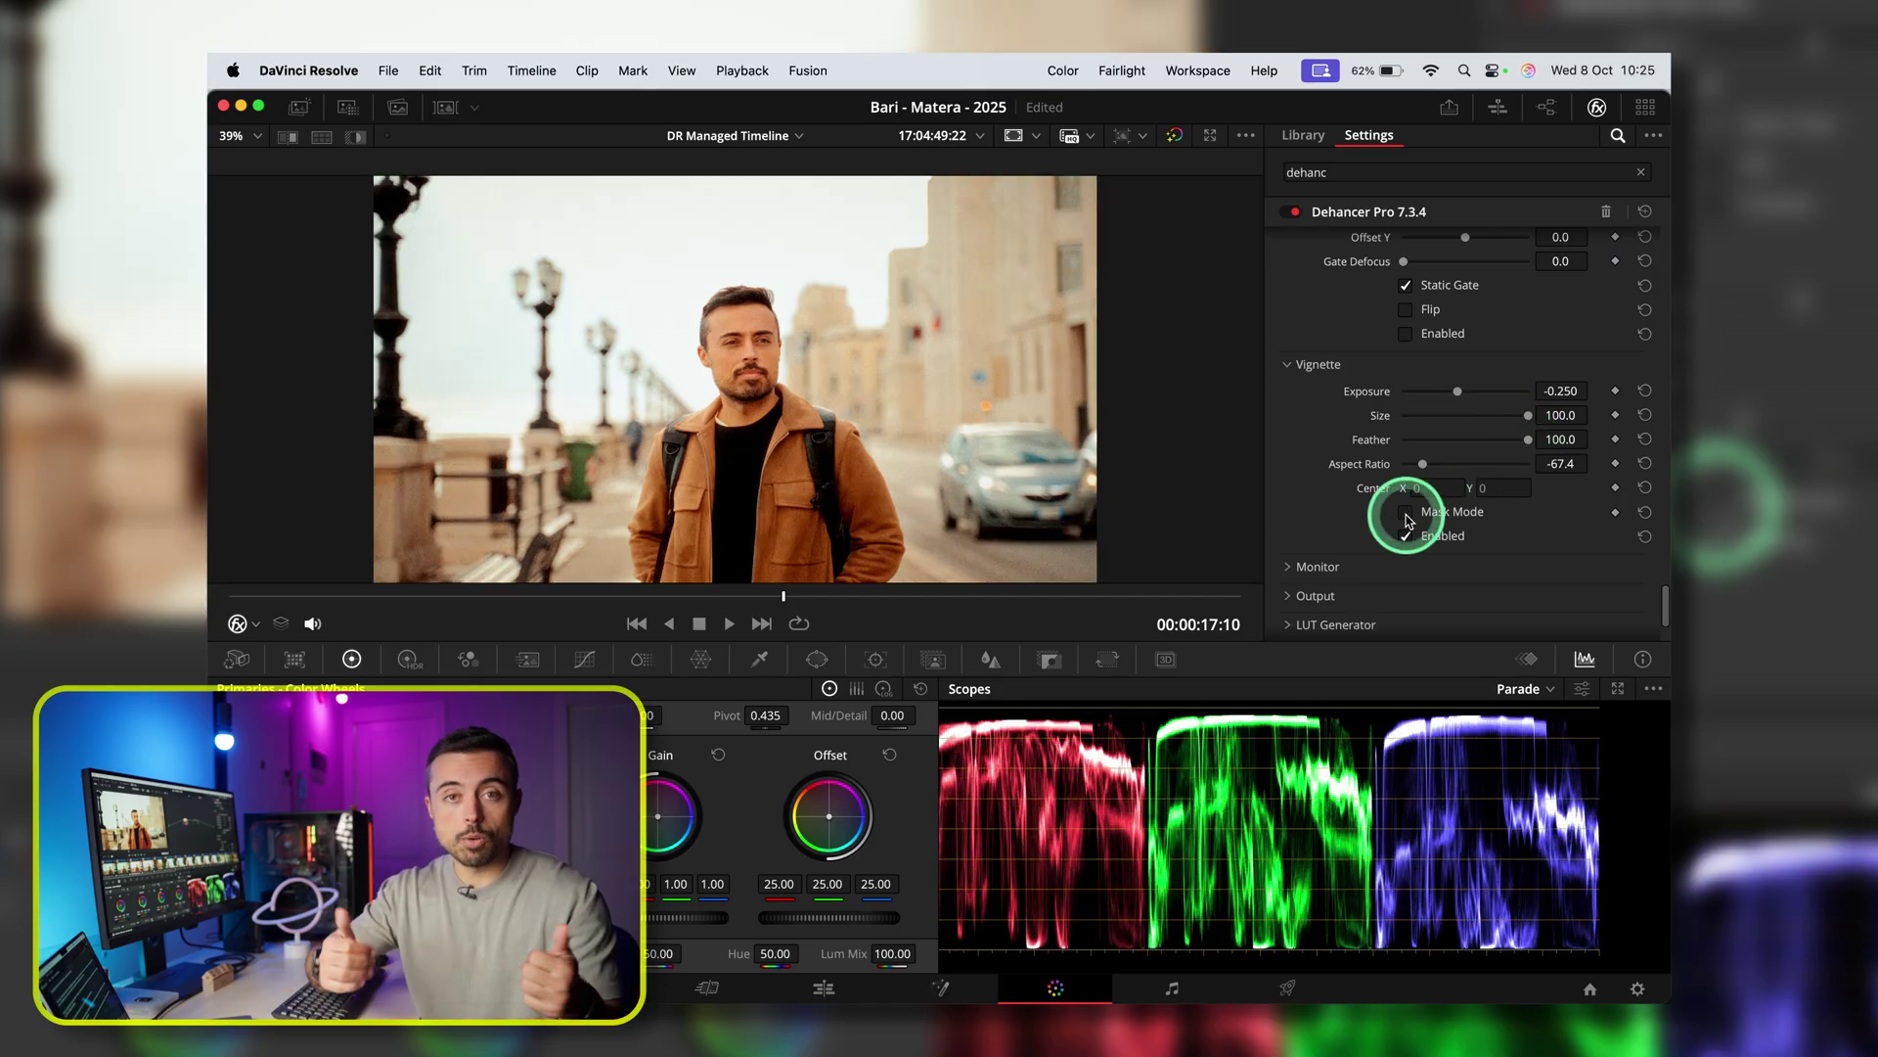
pyautogui.click(1407, 536)
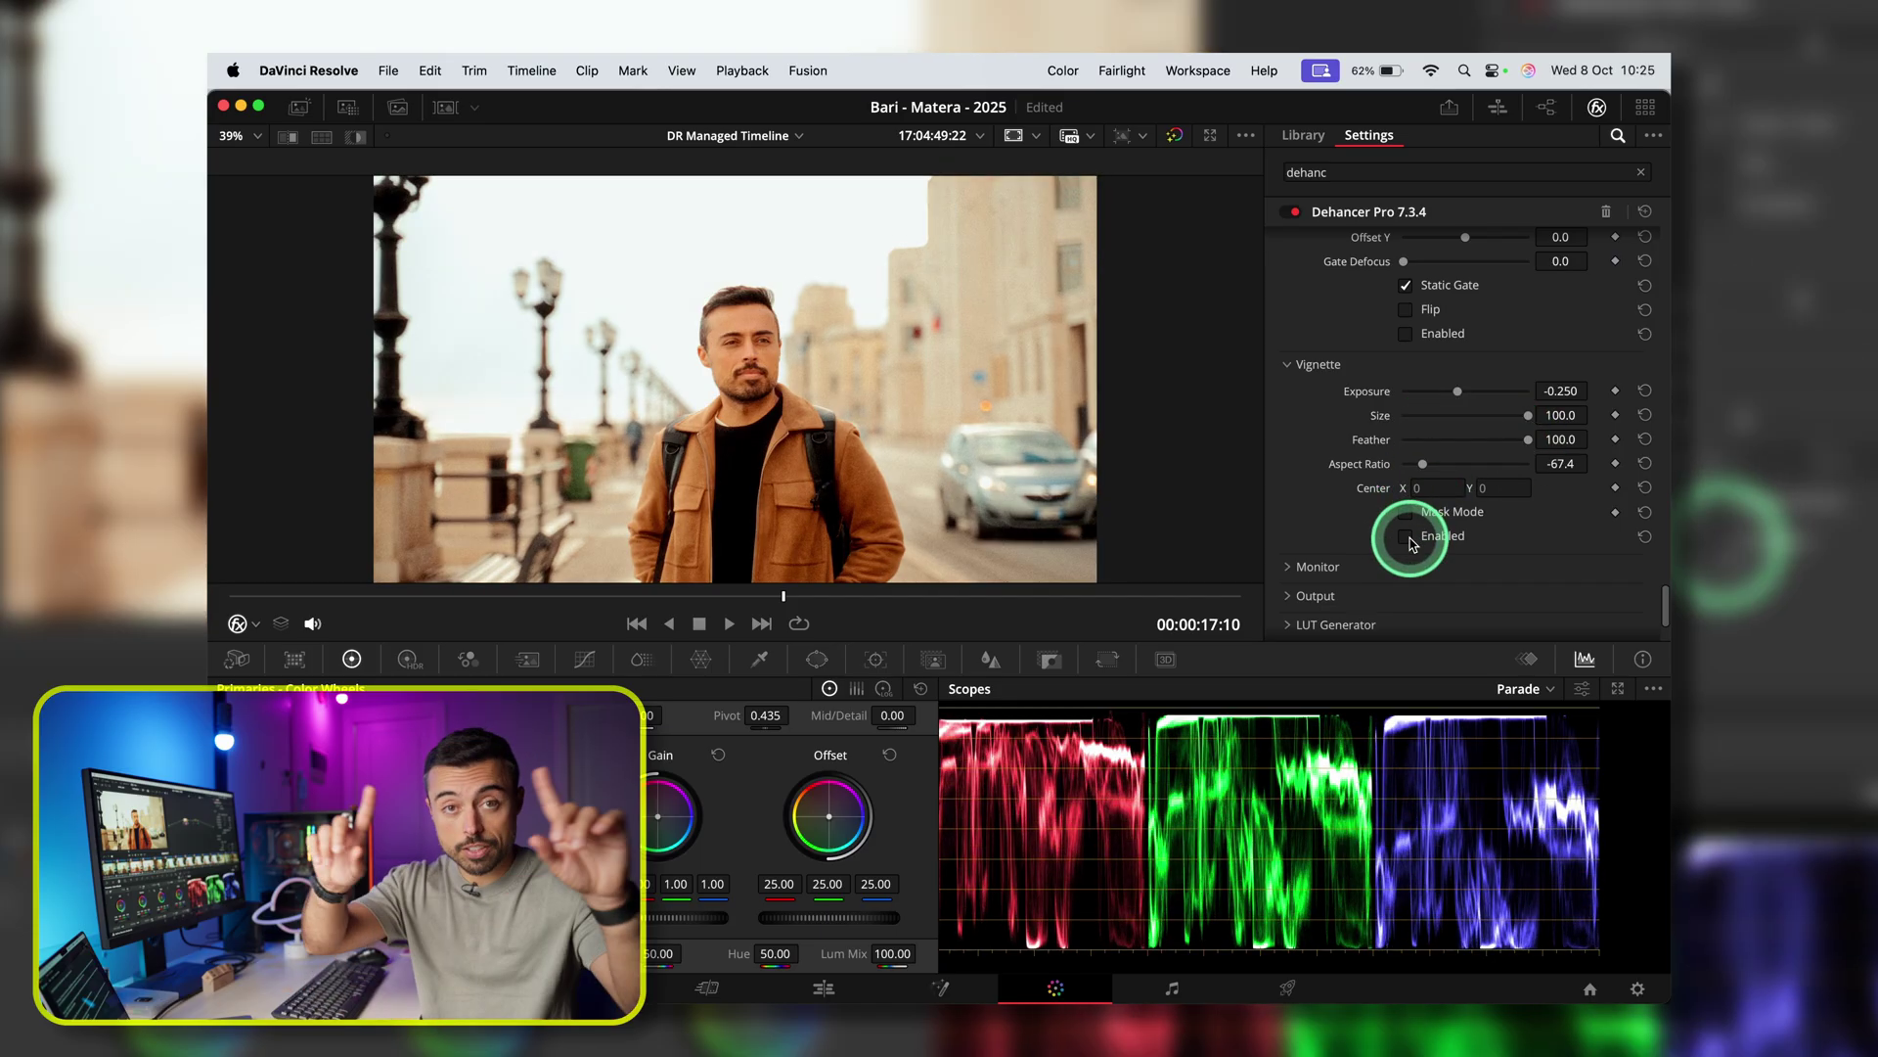
pyautogui.click(1408, 539)
pyautogui.click(1409, 538)
pyautogui.click(1409, 538)
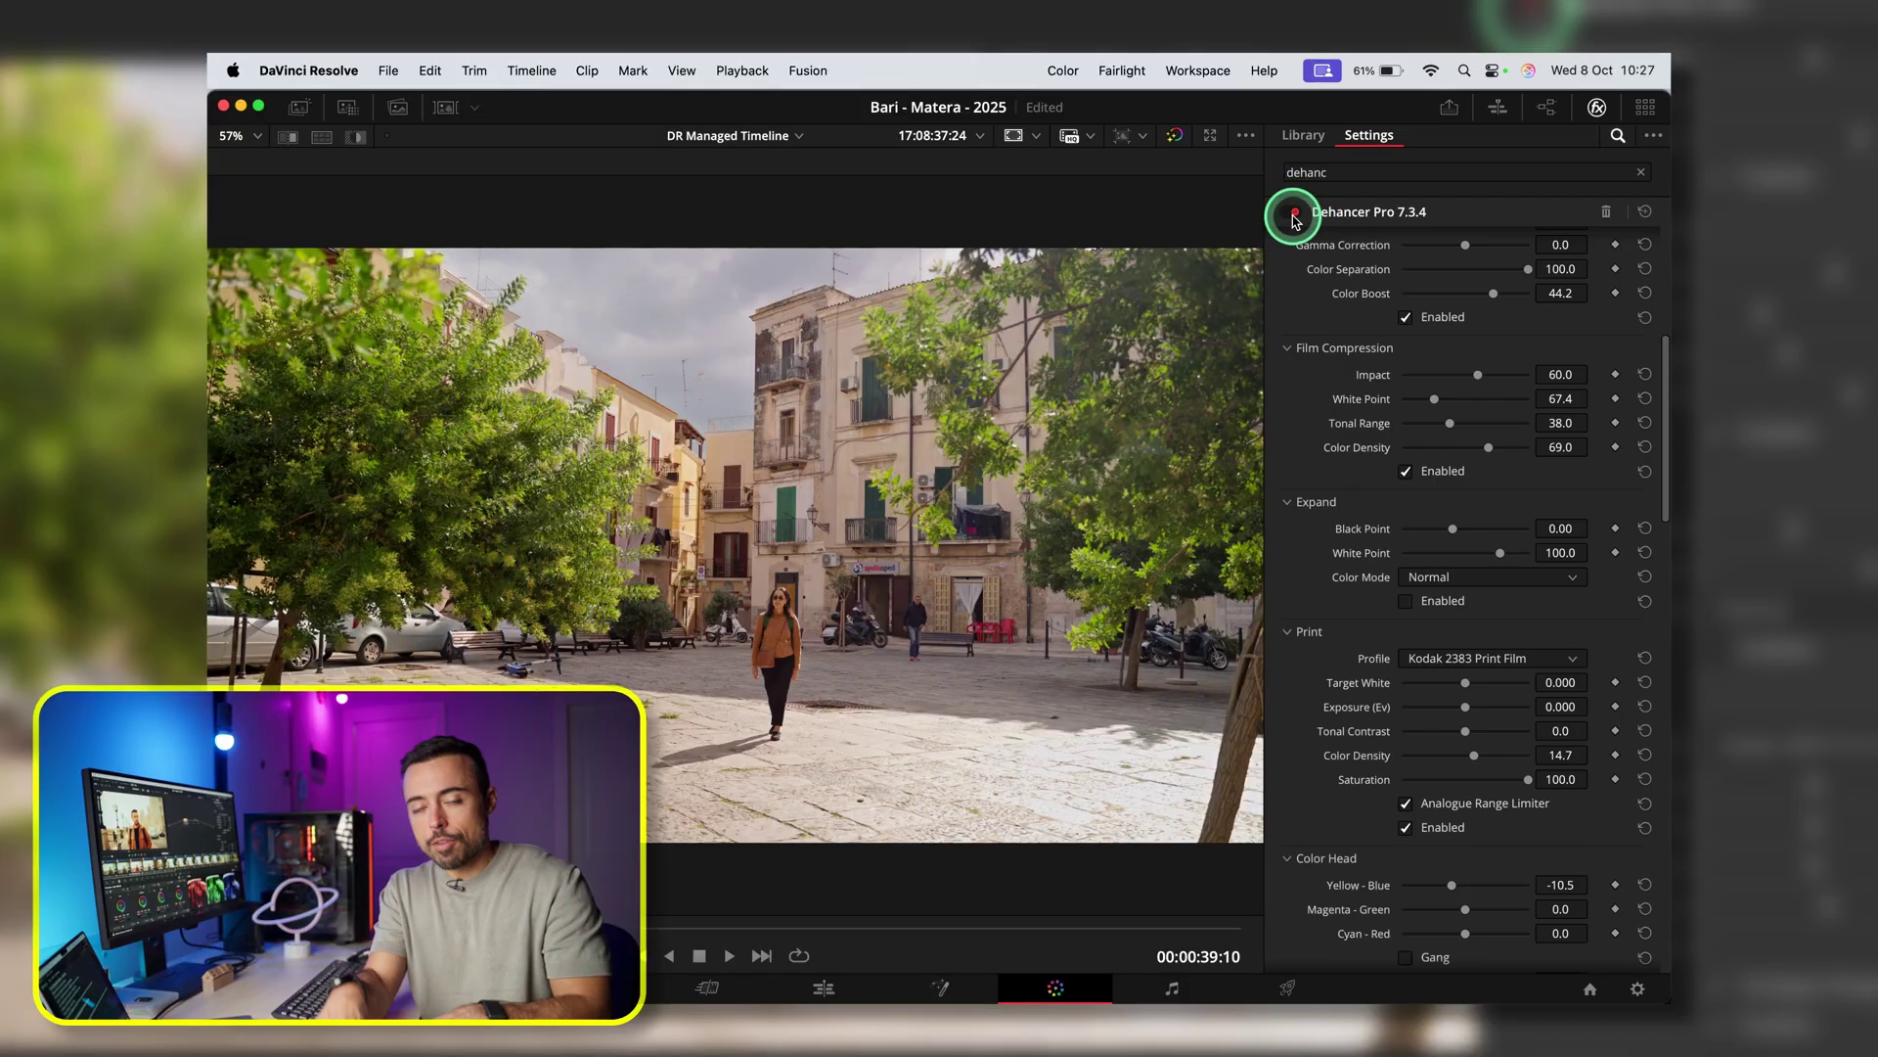
# Step: Compare the graded street clip with the original by toggling the Dehancer effect and grade bypass
pyautogui.click(1293, 217)
pyautogui.click(1293, 217)
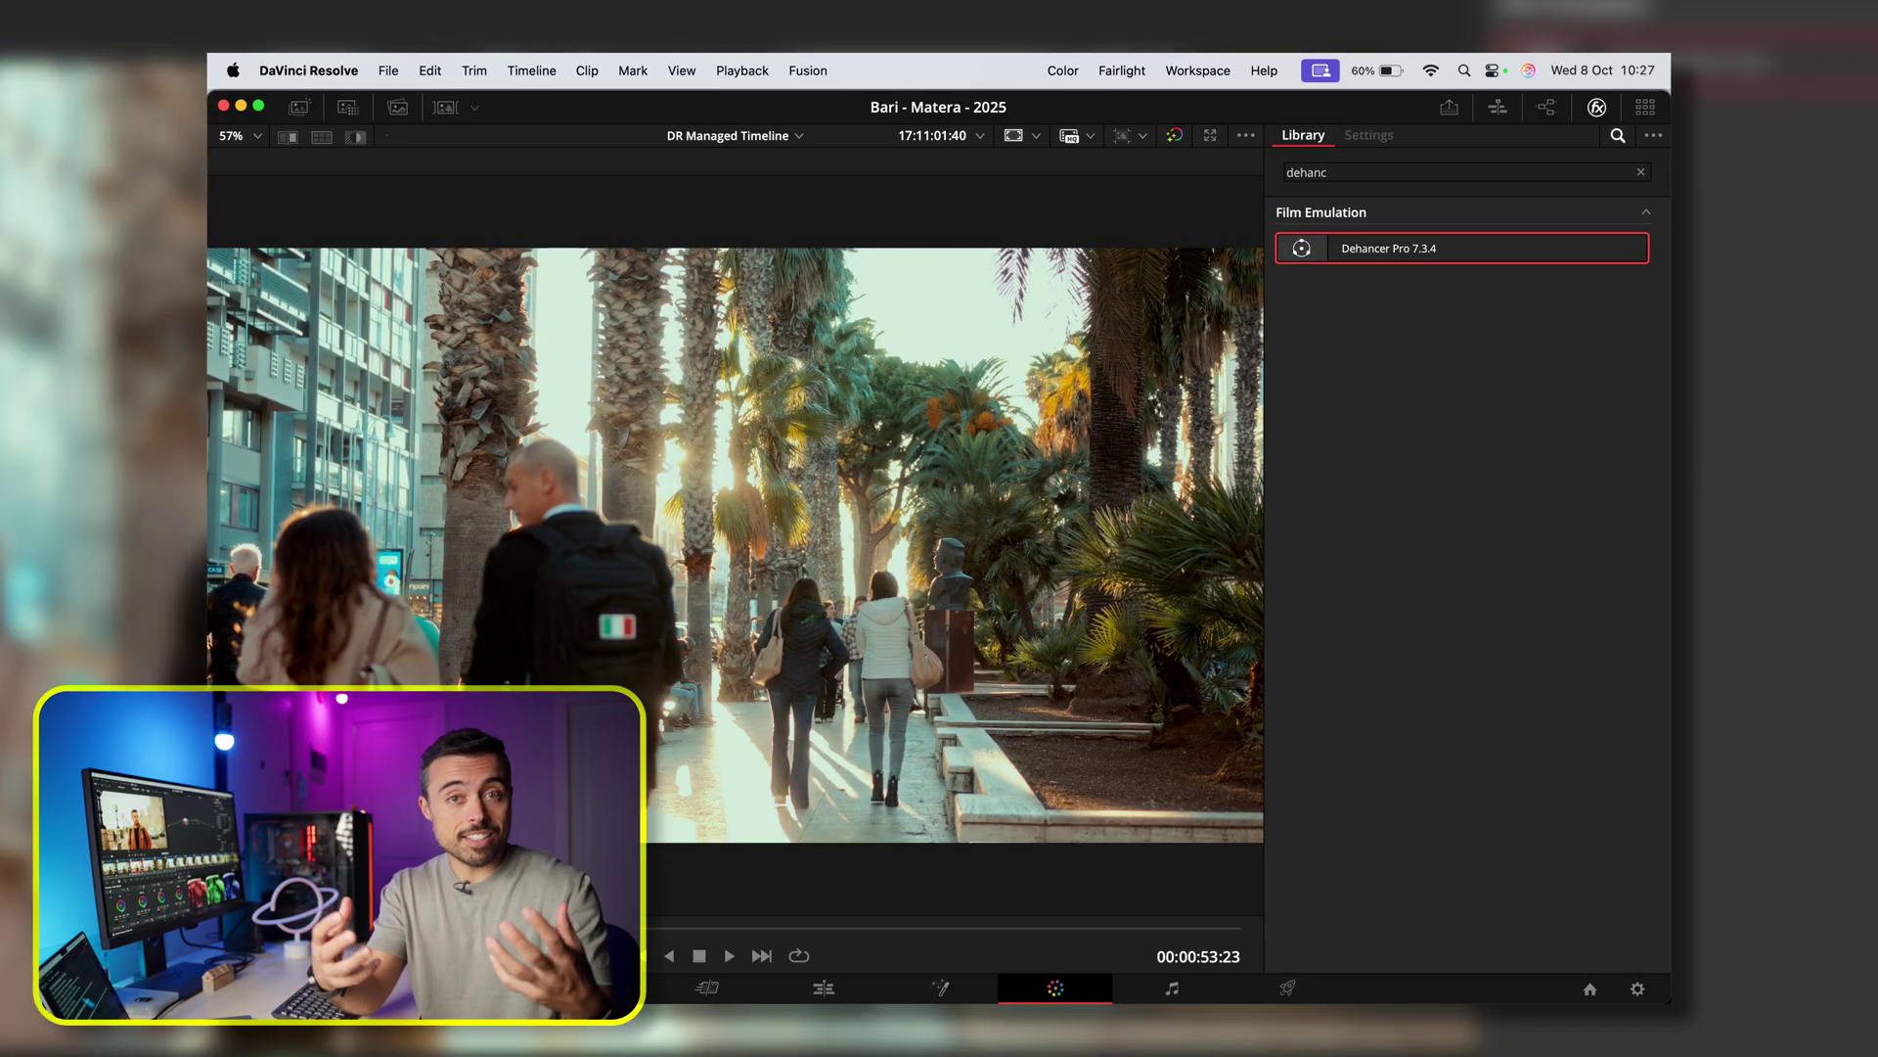
pyautogui.moveTo(733, 932); pyautogui.dragTo(947, 936)
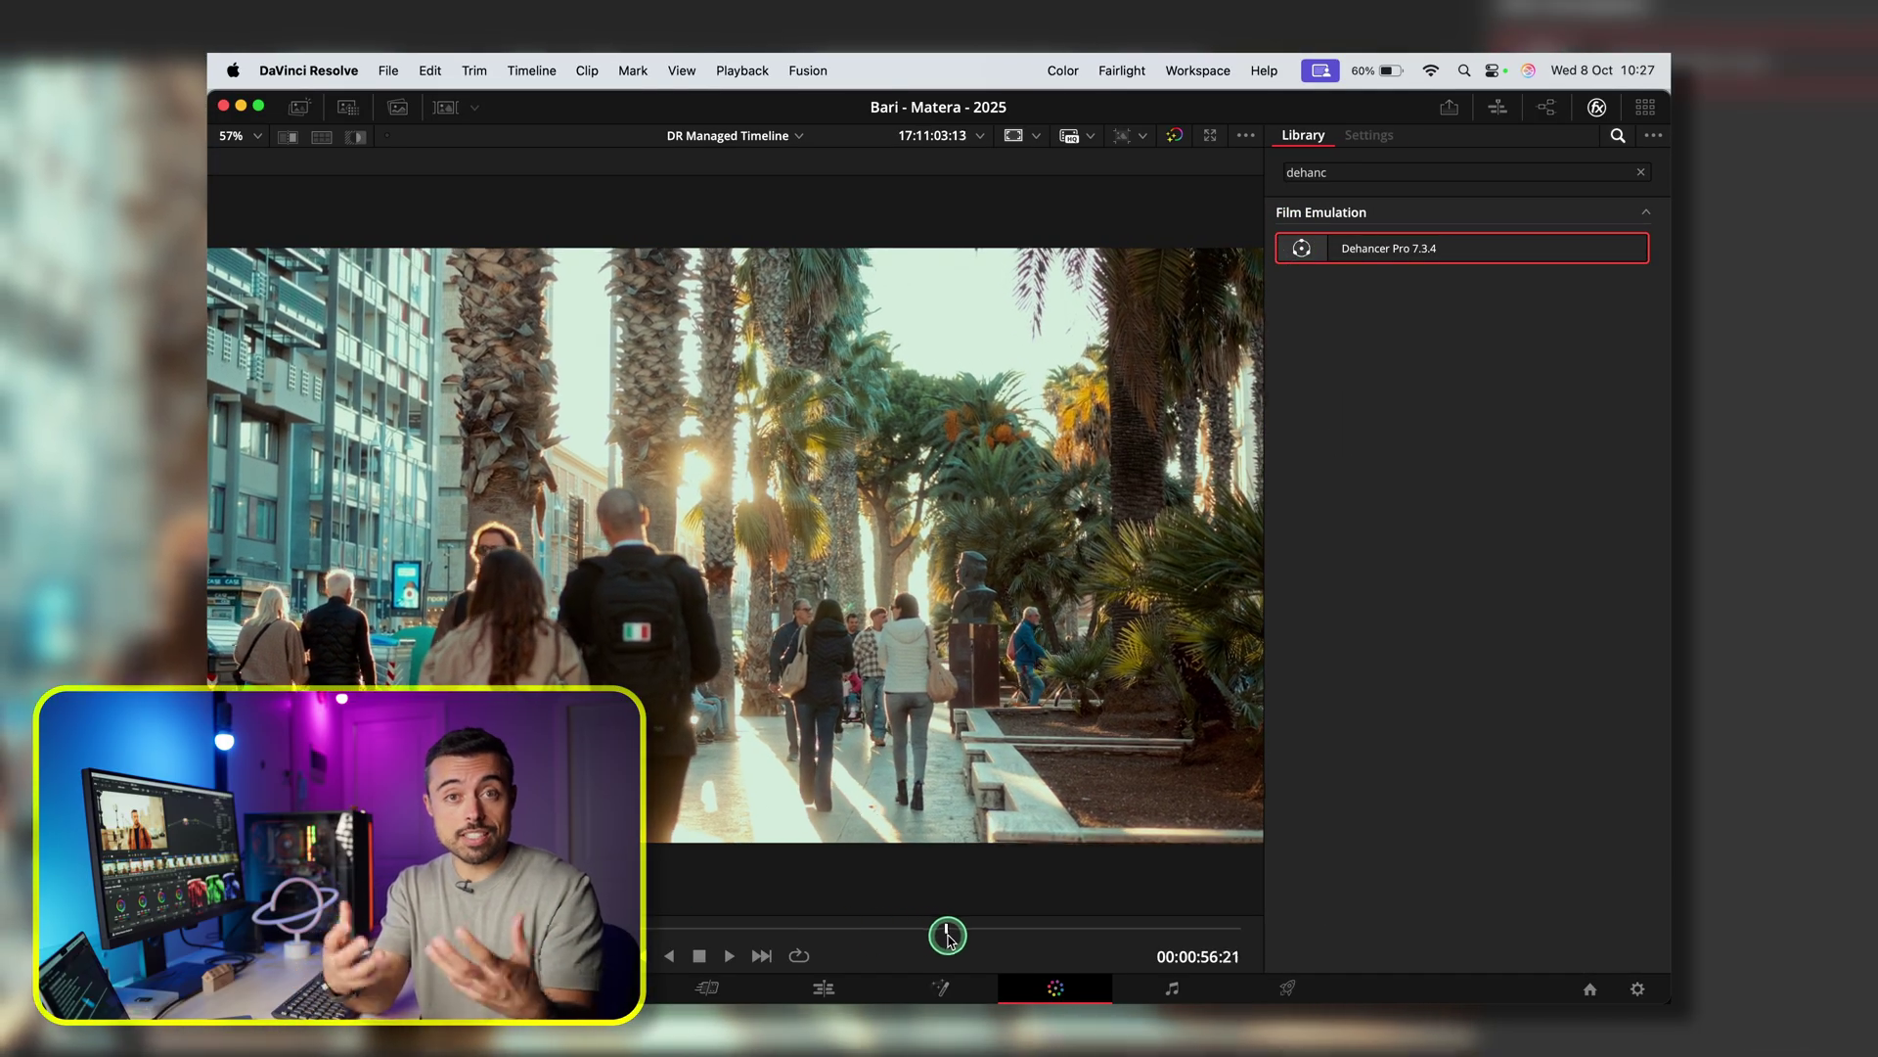
pyautogui.click(1177, 138)
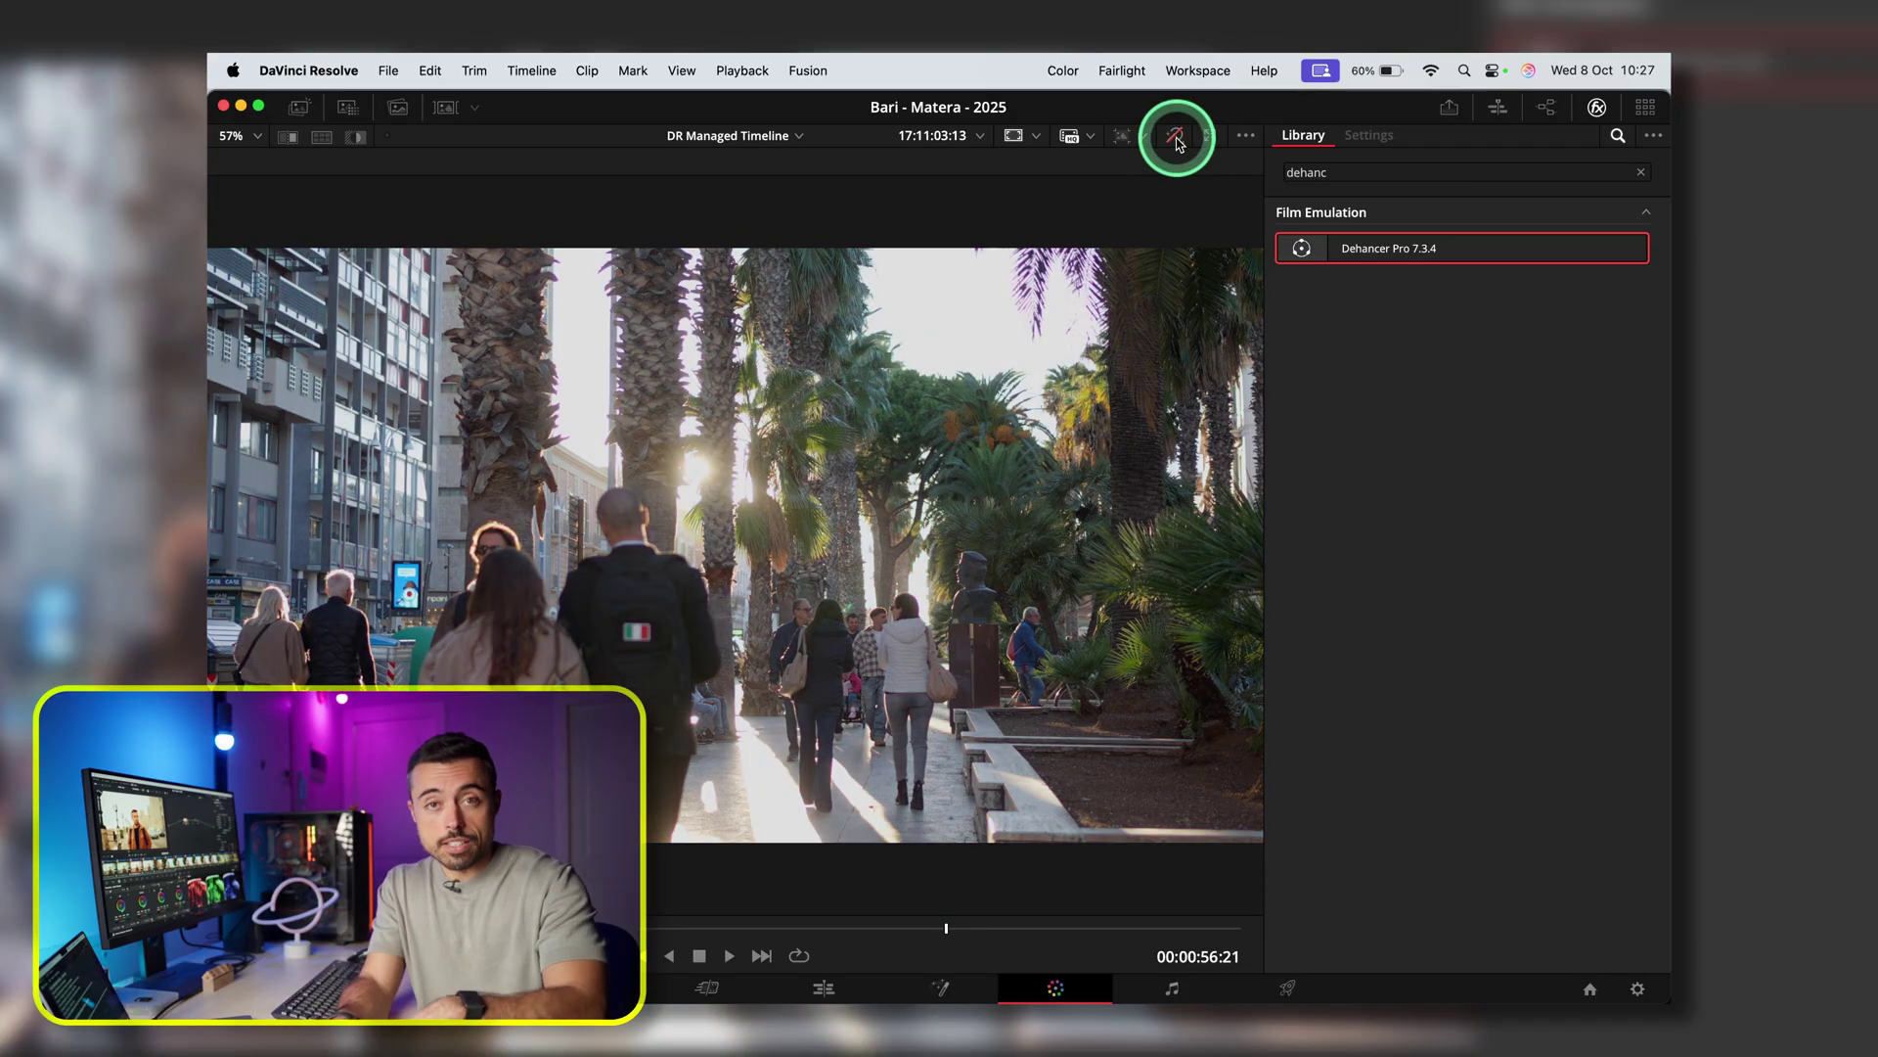
pyautogui.click(1176, 138)
pyautogui.click(1177, 138)
pyautogui.click(1177, 138)
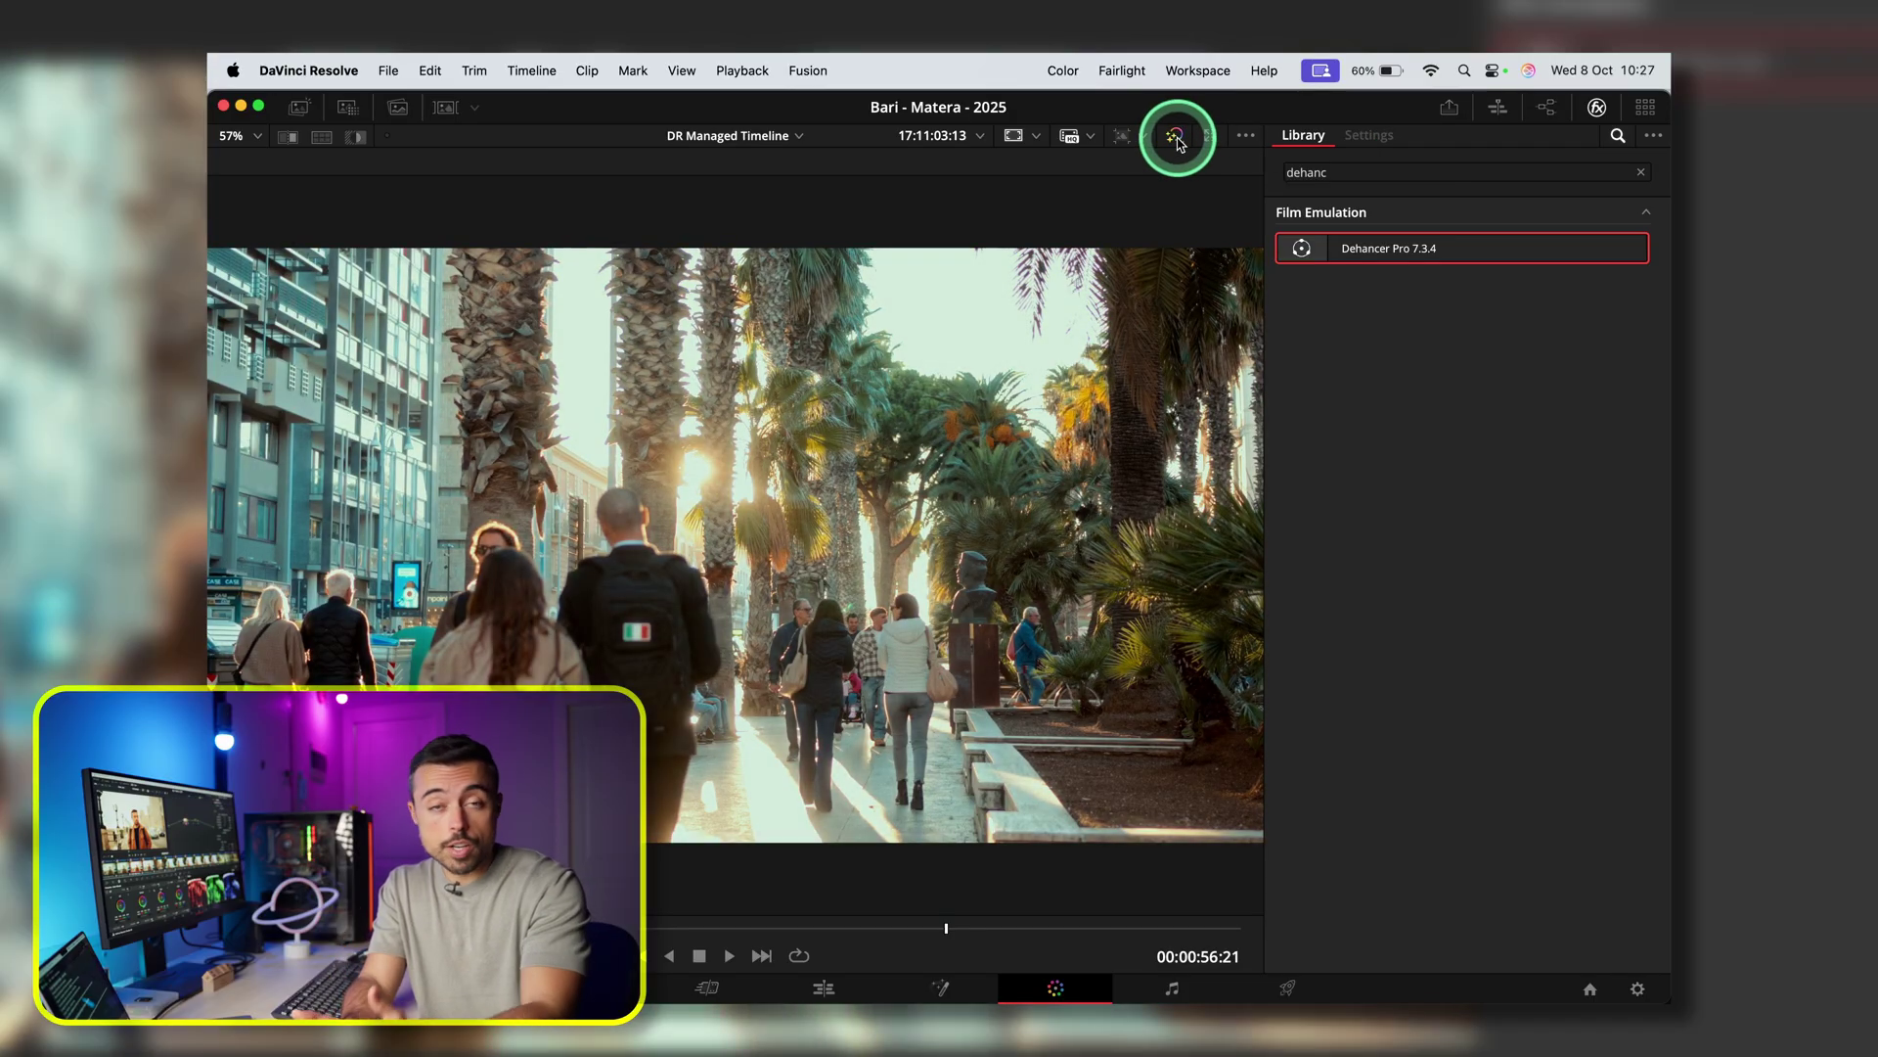
pyautogui.click(1177, 138)
pyautogui.click(1177, 138)
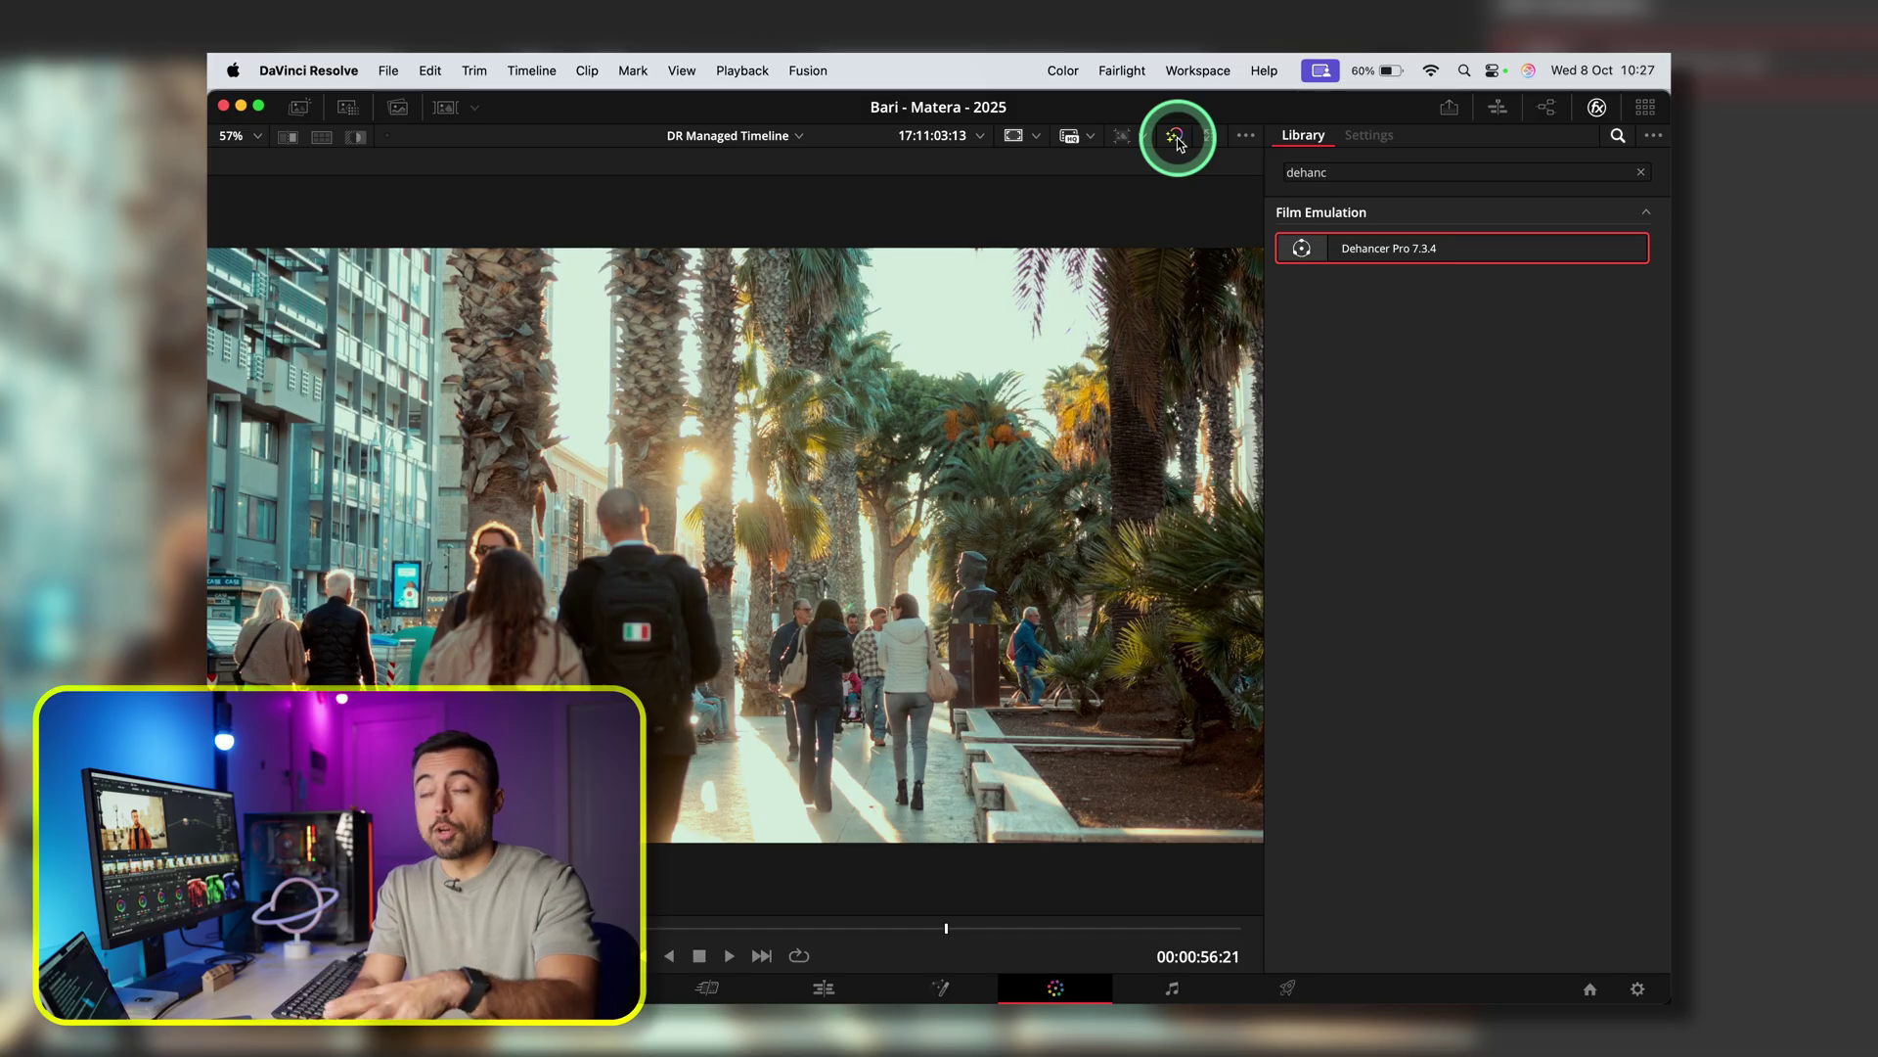
# Step: Return to the full Color page, select clip 14 (pasta shot), and toggle its grades off and on
pyautogui.hotkey('alt', 'f')
pyautogui.click(1076, 578)
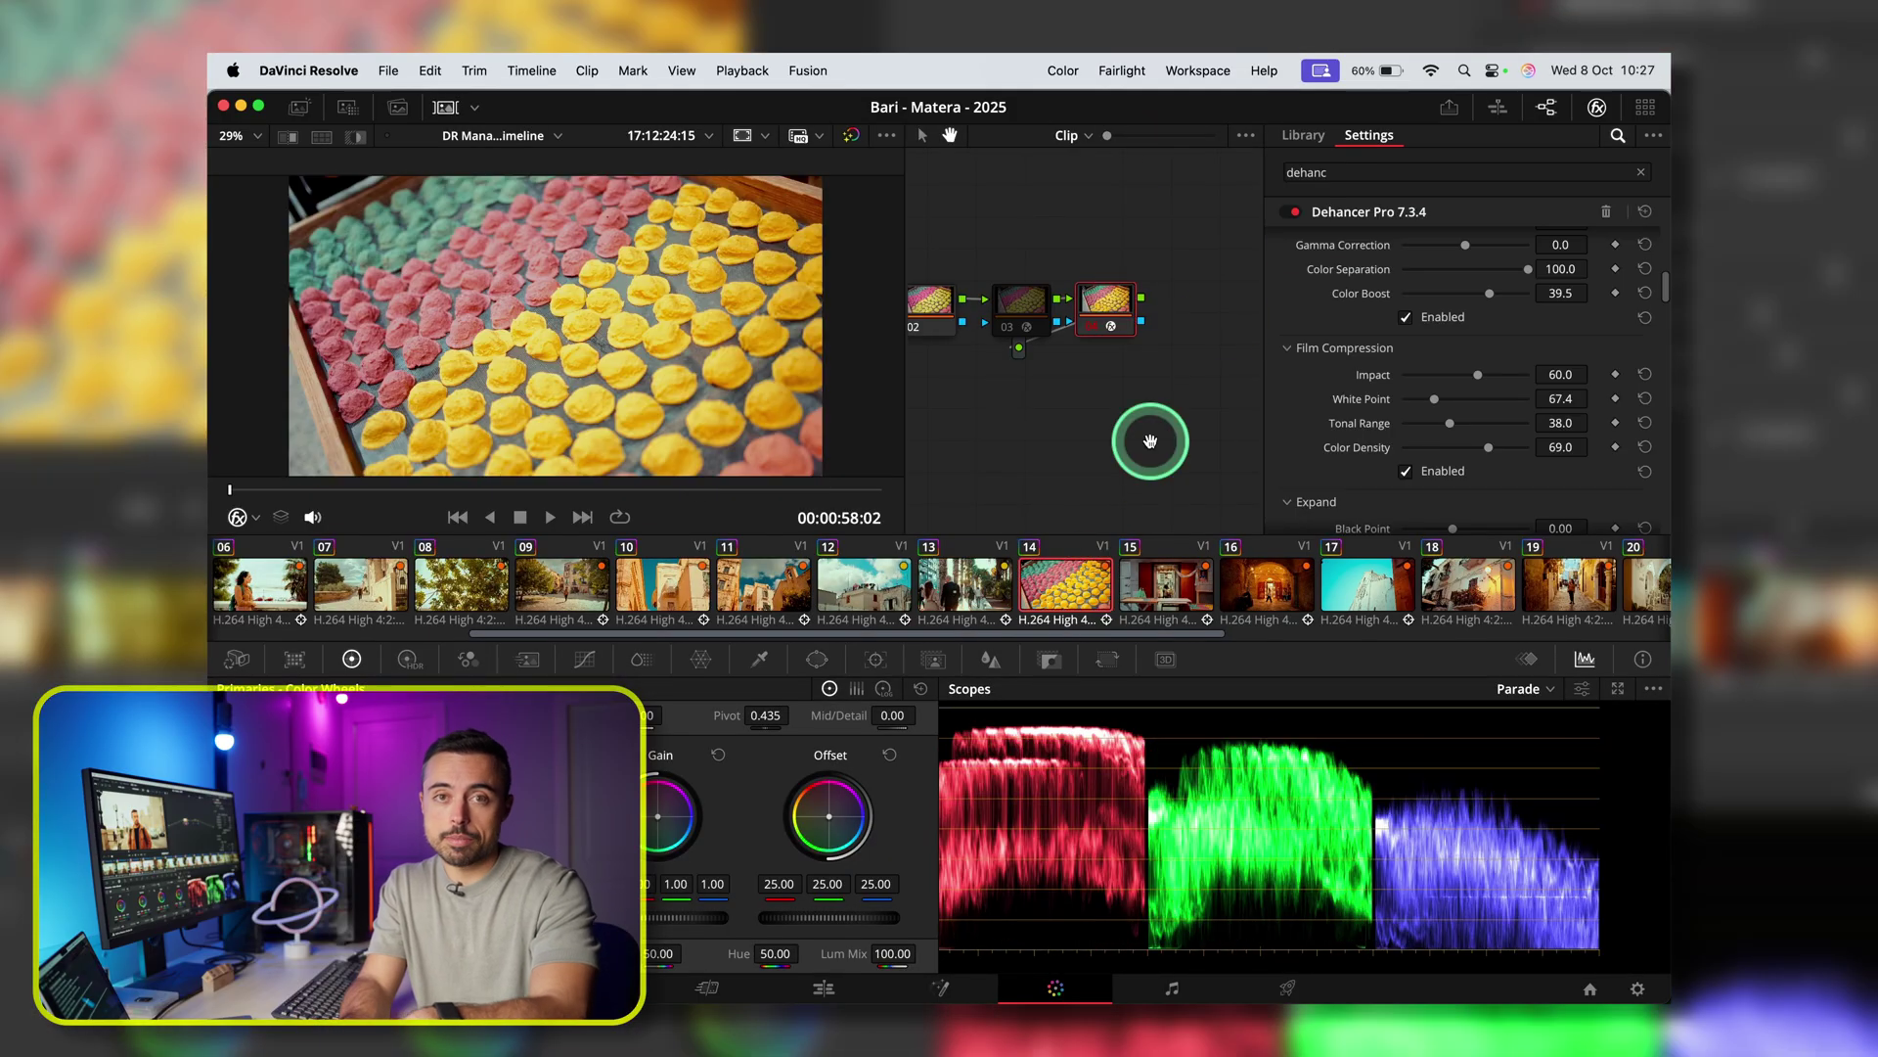
pyautogui.click(853, 140)
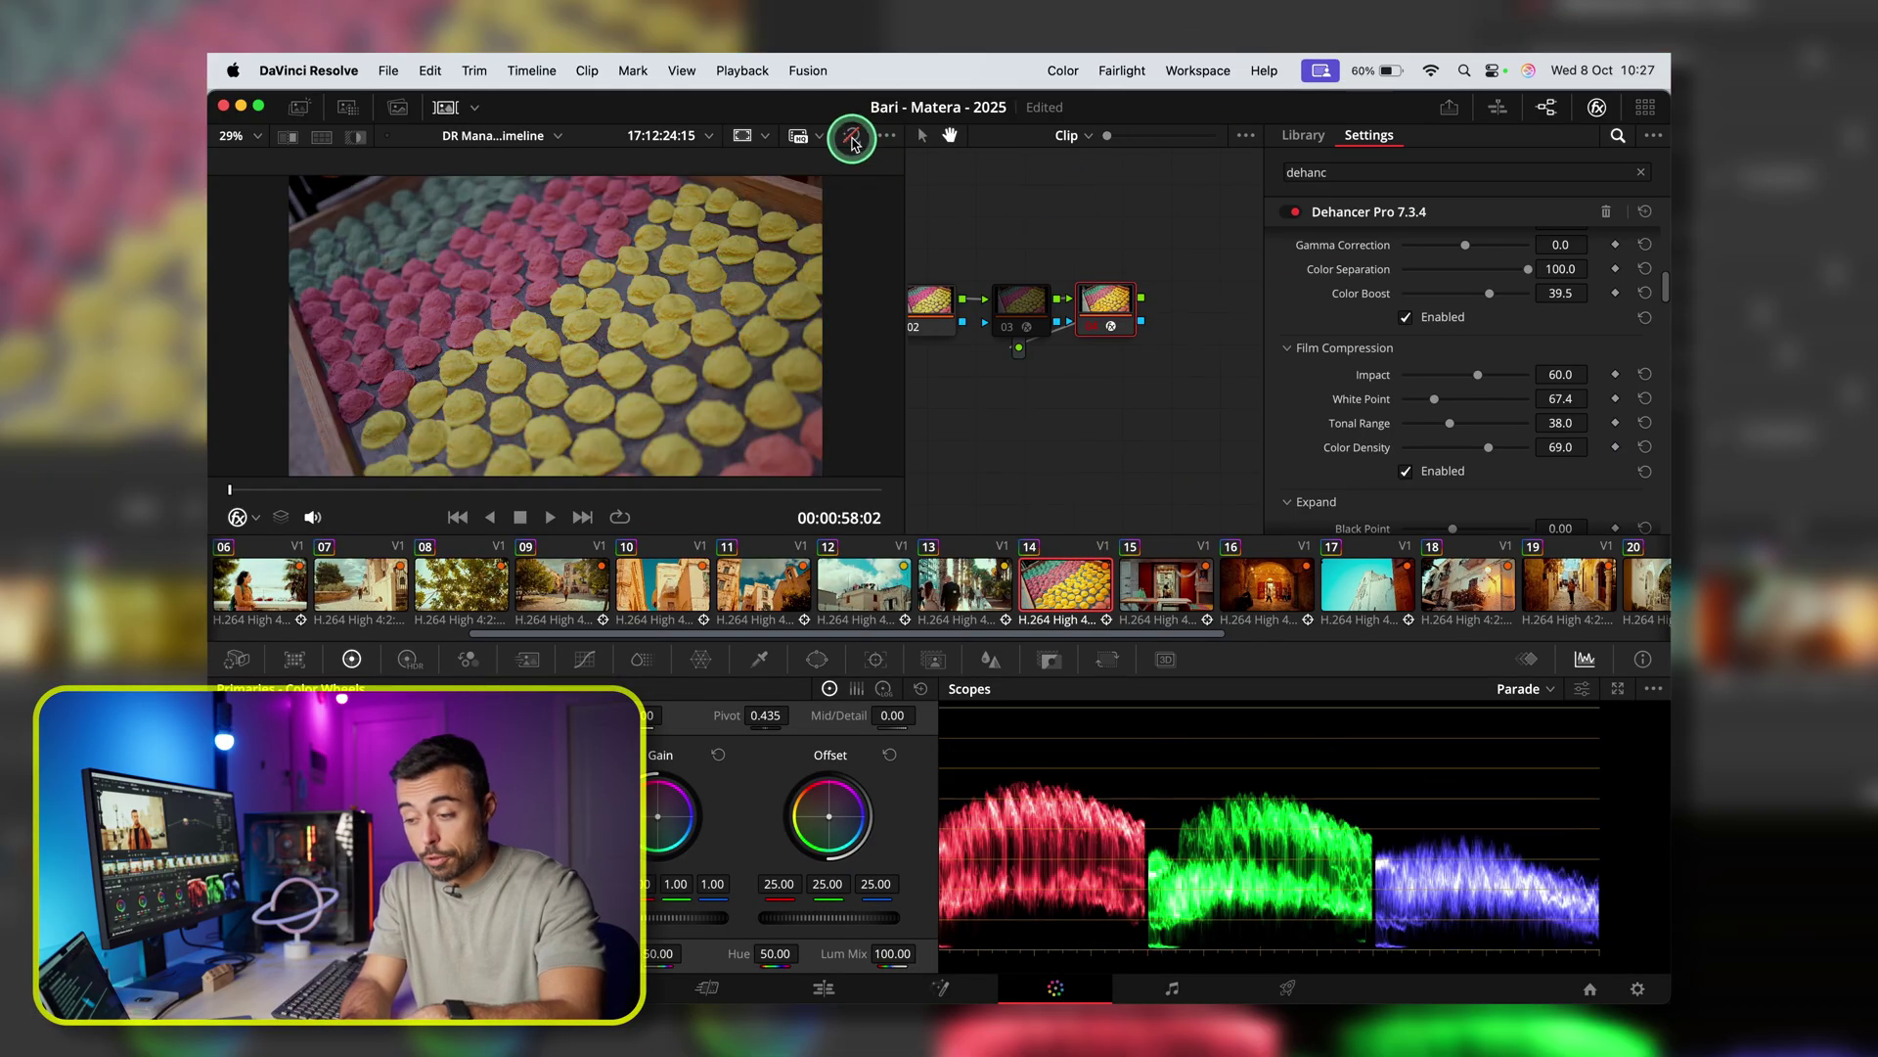
pyautogui.click(854, 140)
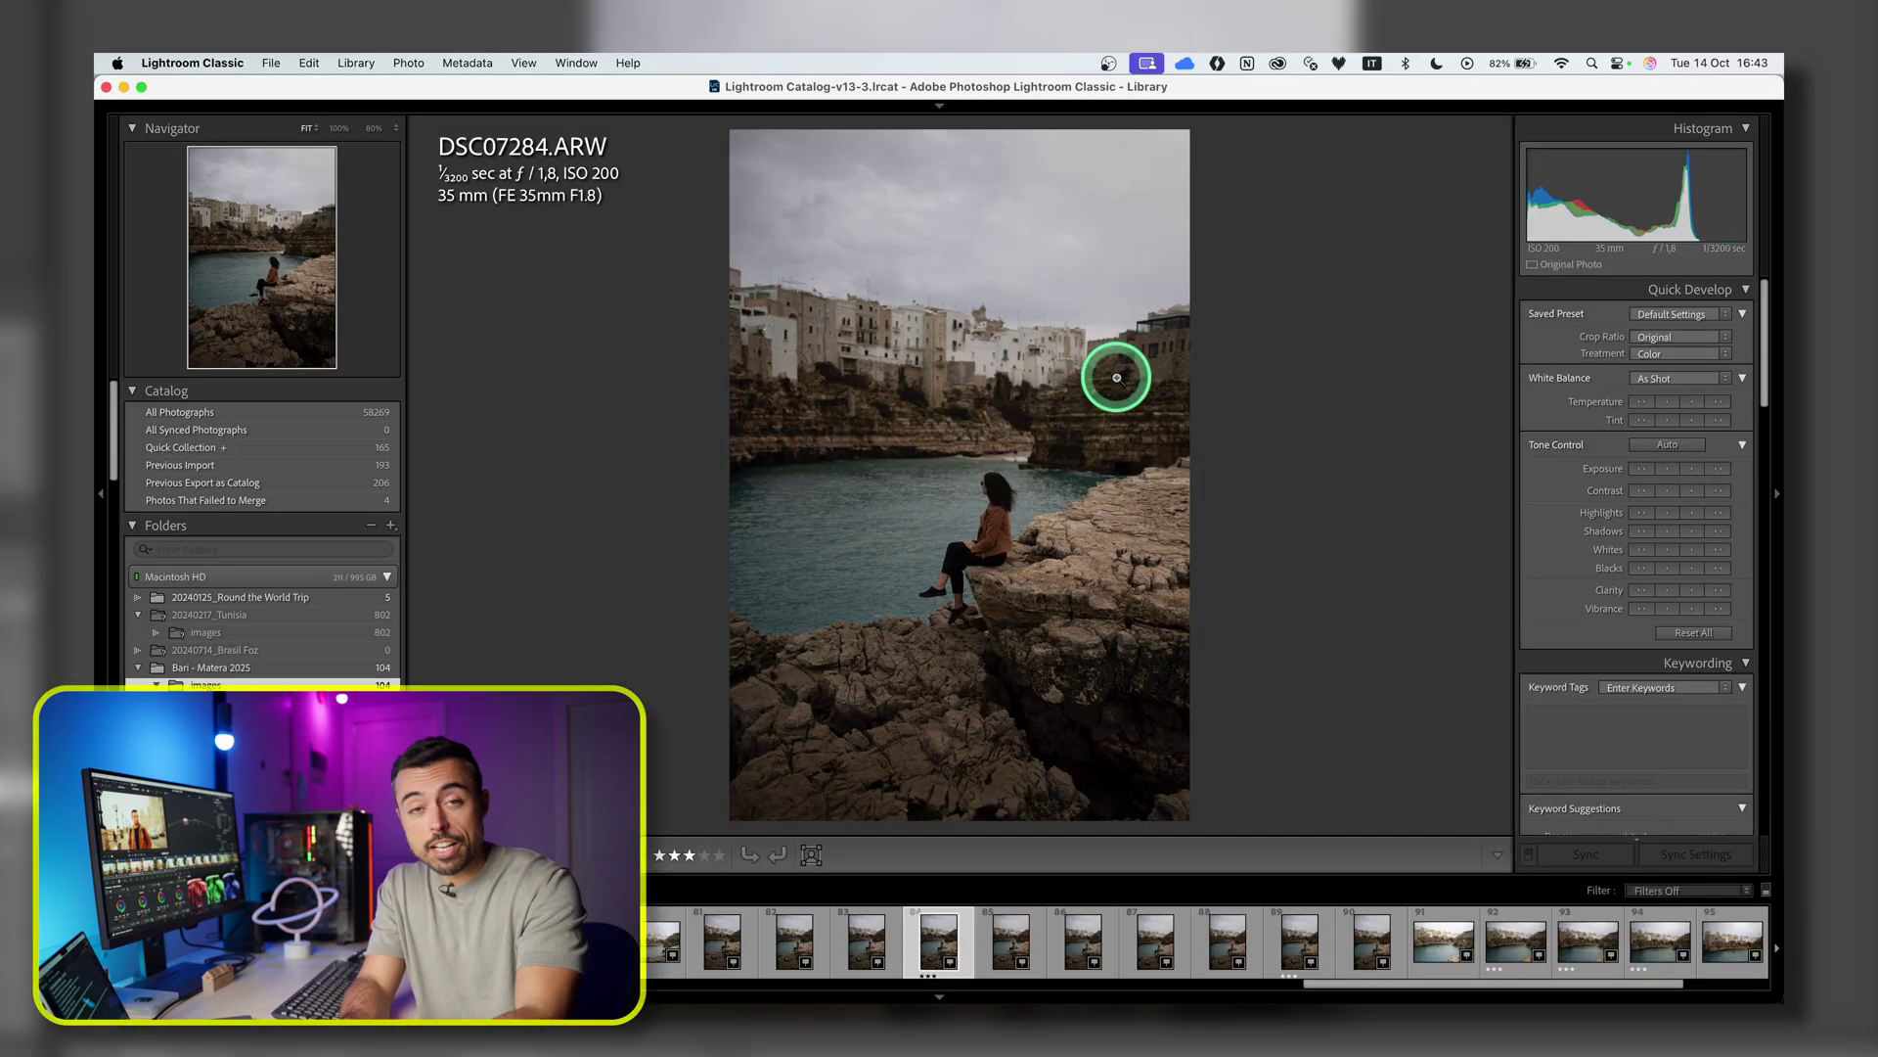
# Step: Send seaside photo DSC07284.ARW to Edit in Dehancer Lightroom Plugin.app and confirm Edit
pyautogui.rightClick(1115, 373)
pyautogui.moveTo(1190, 500)
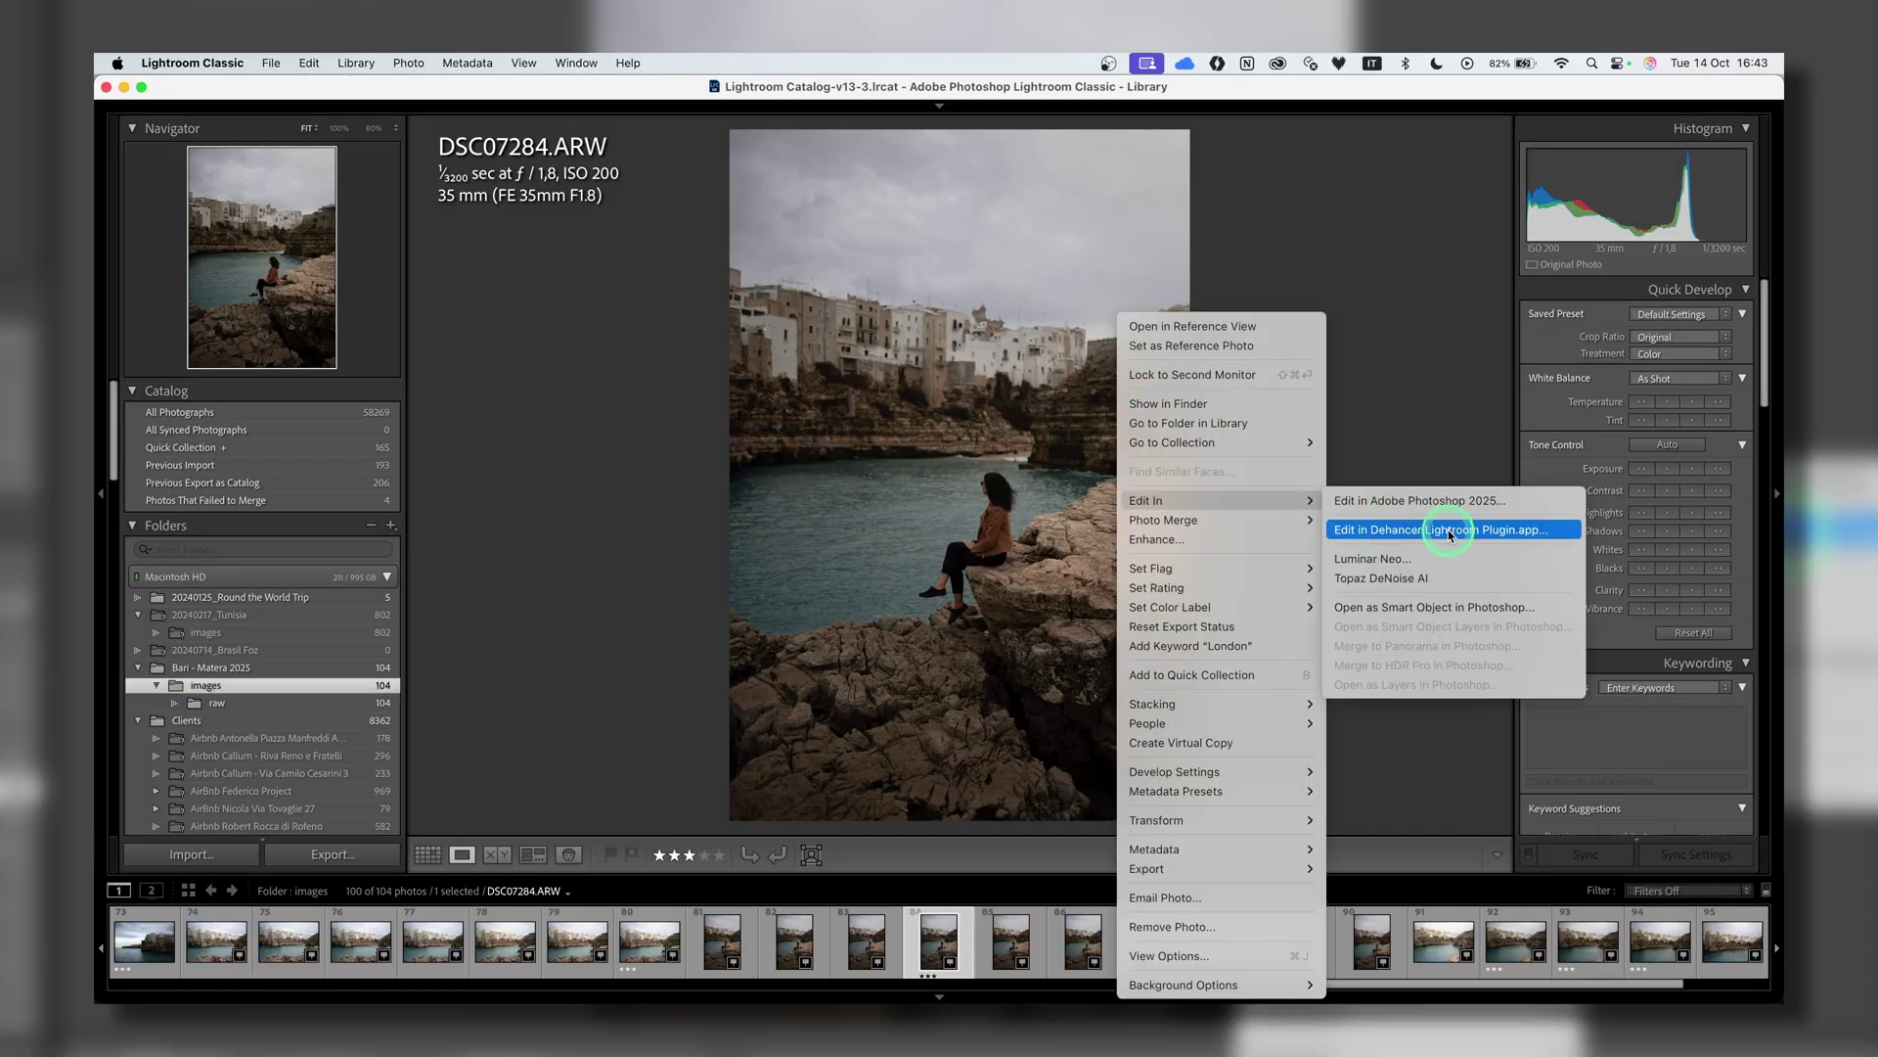
pyautogui.click(1396, 531)
pyautogui.click(1052, 527)
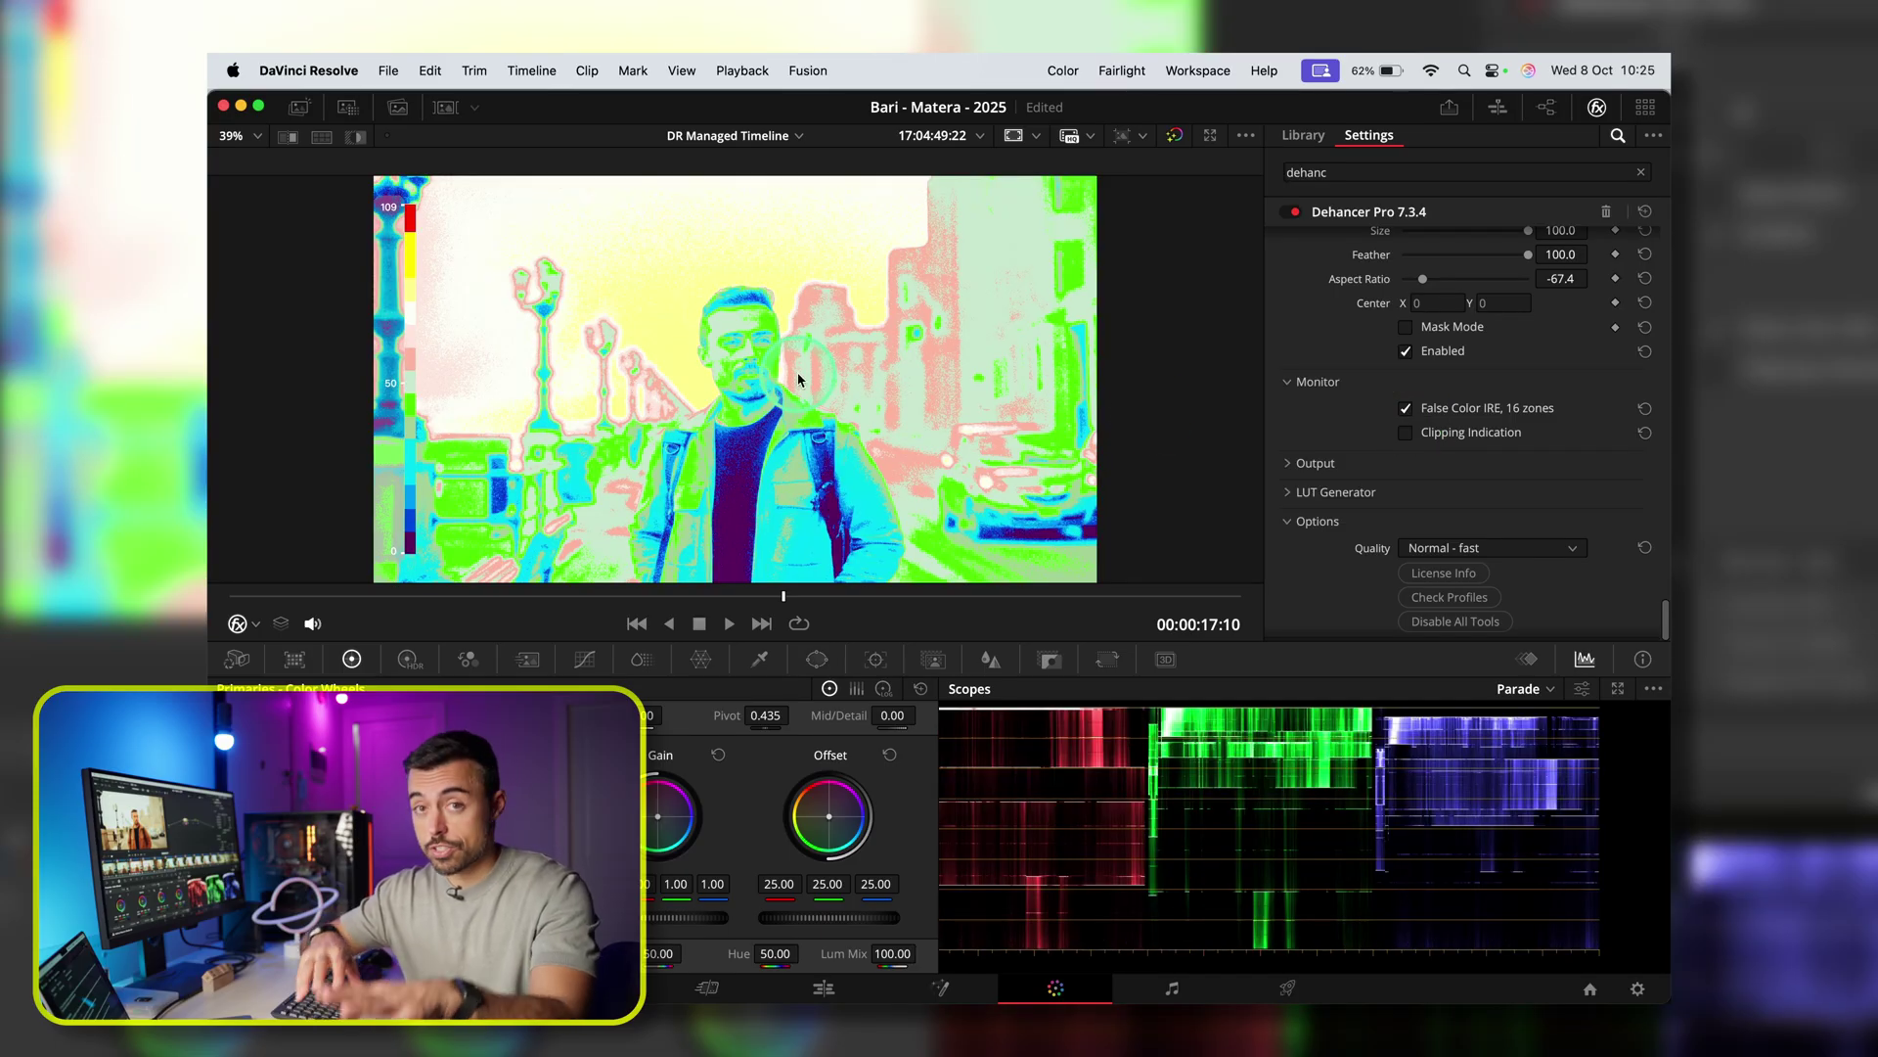
# Step: Turn False Color and Clipping Indication back off, then set LUT Generator Quality to High - slow
pyautogui.click(1407, 435)
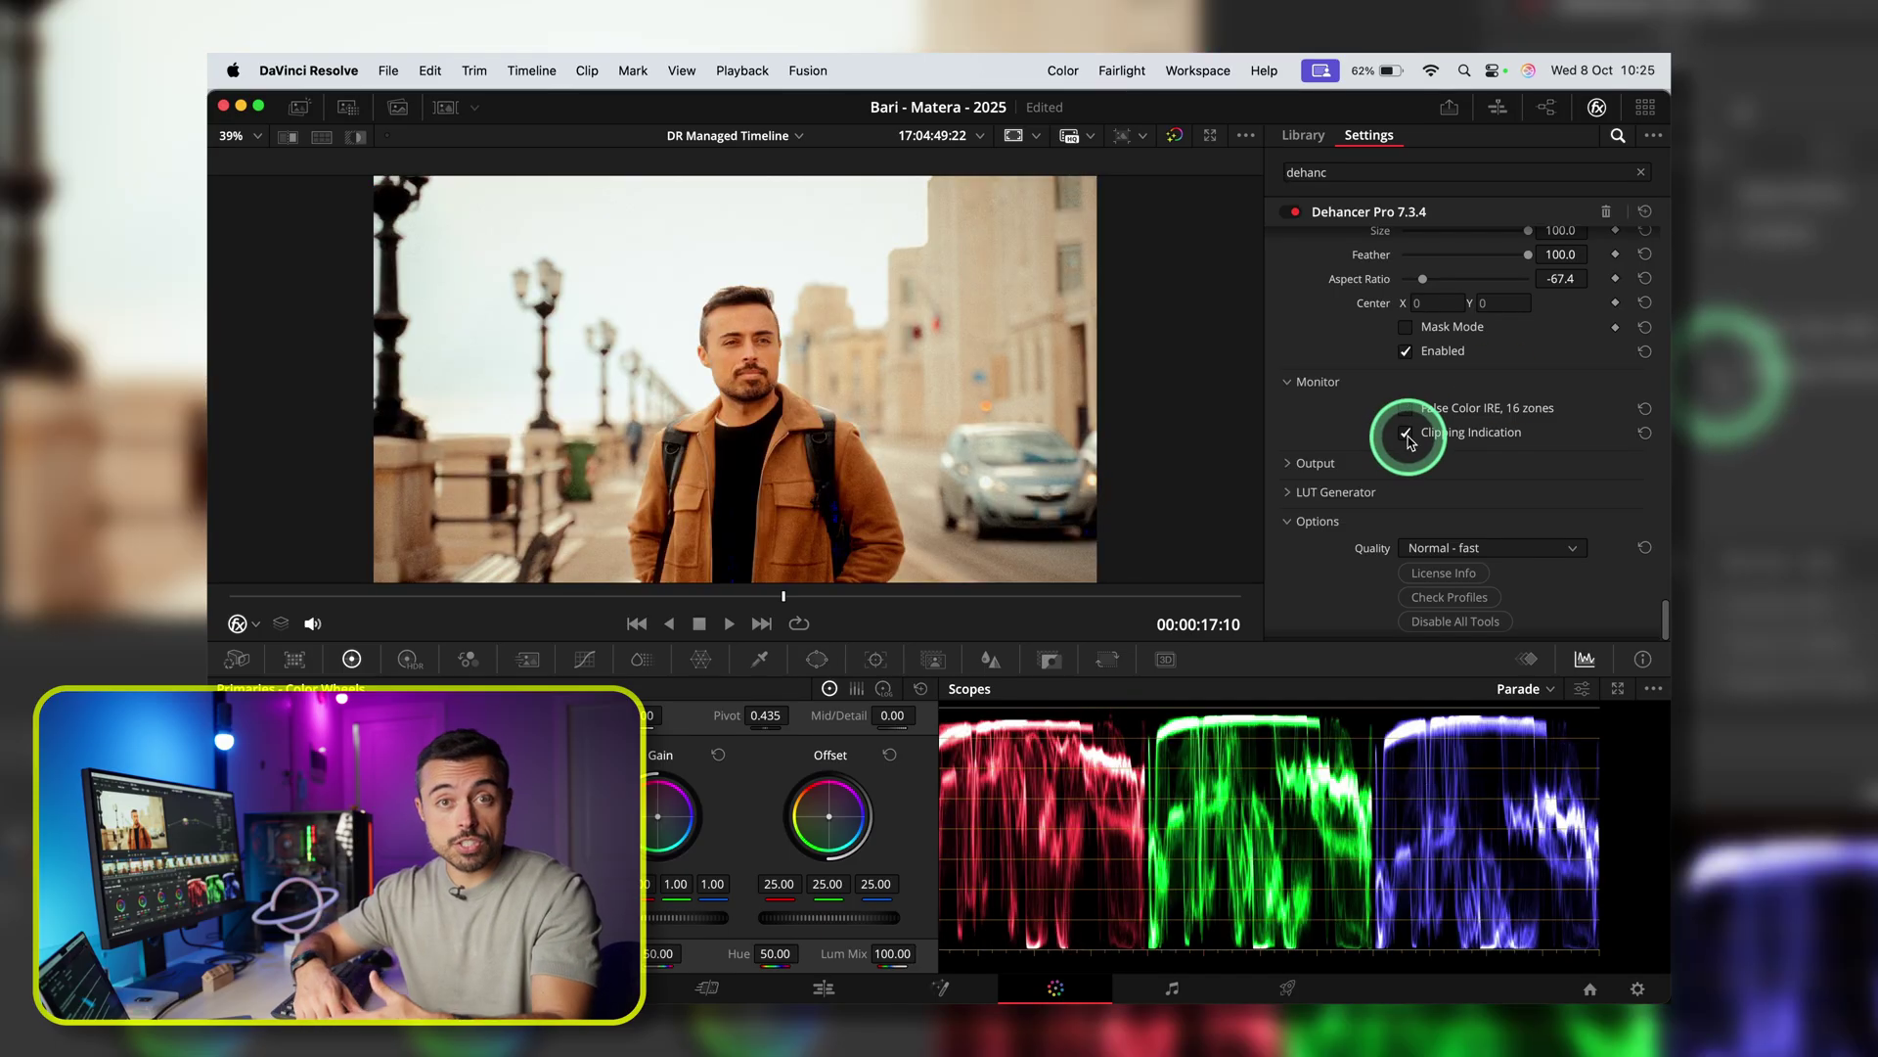
pyautogui.click(1406, 409)
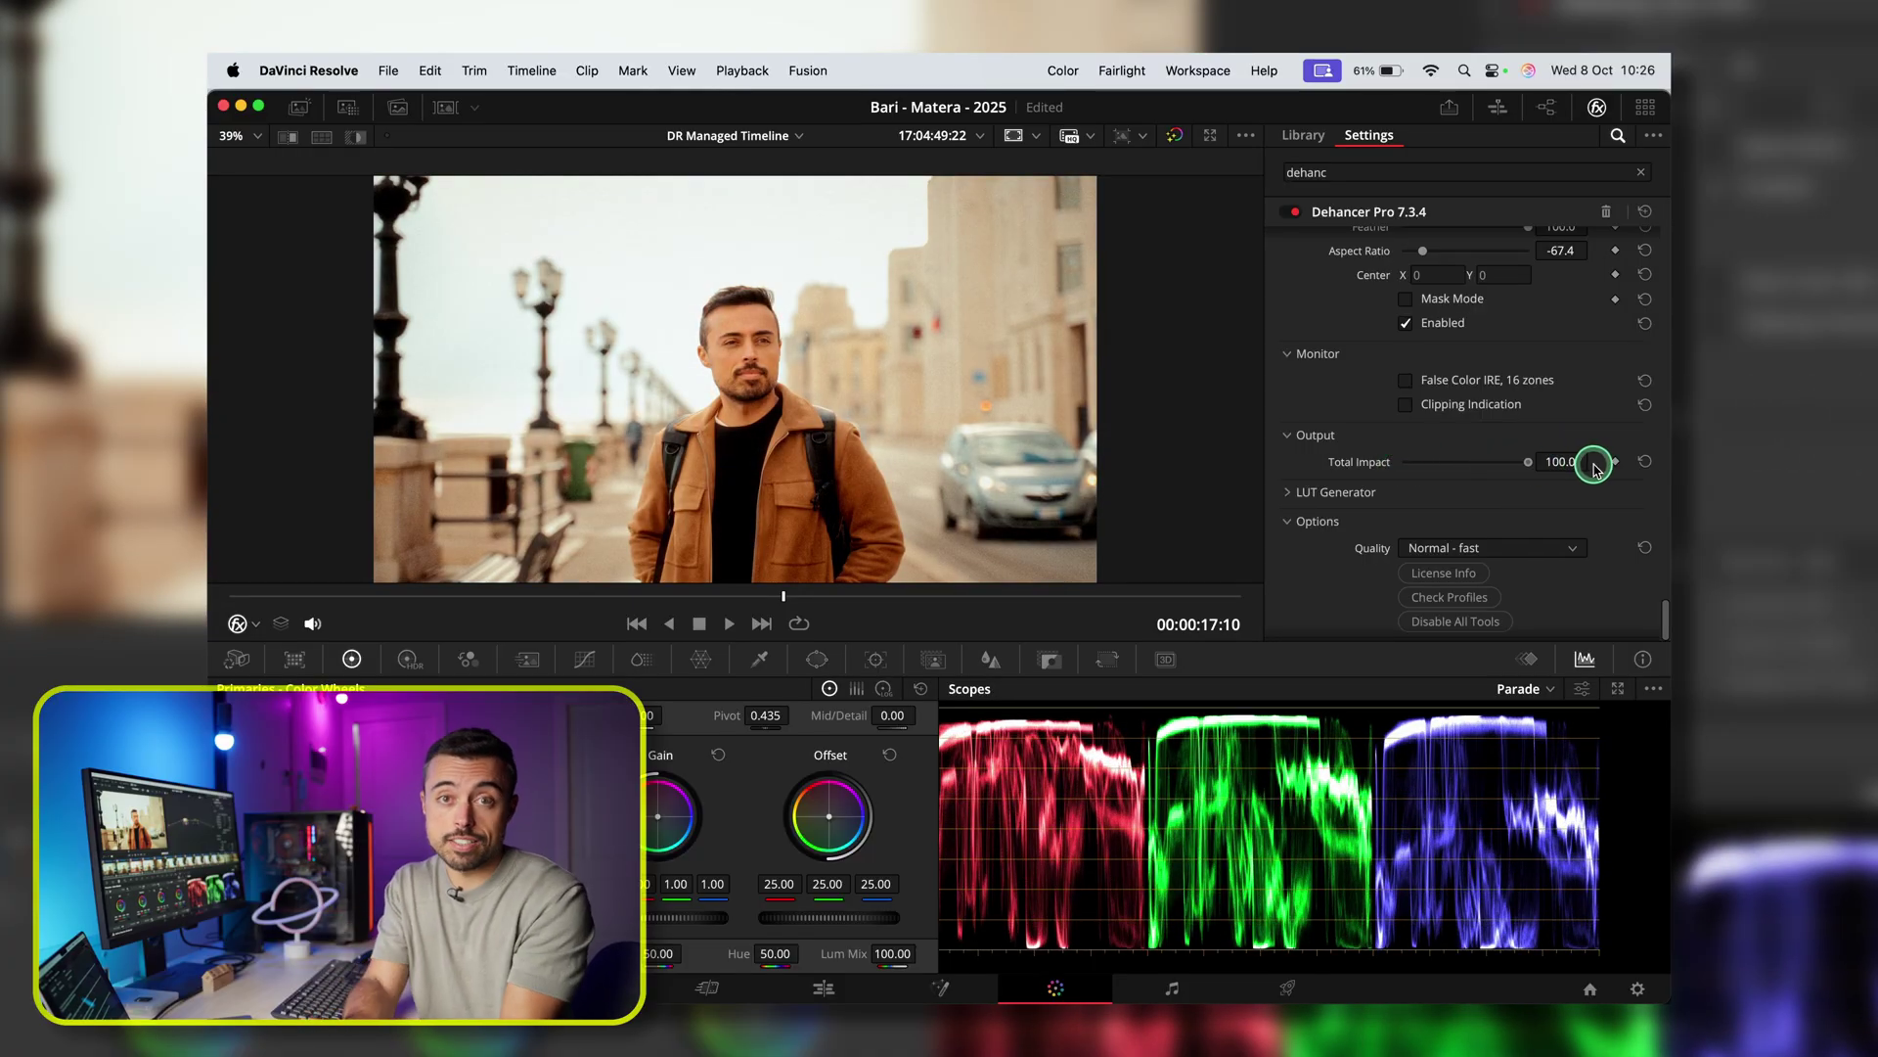
pyautogui.moveTo(1383, 470); pyautogui.dragTo(1559, 466)
pyautogui.click(1341, 492)
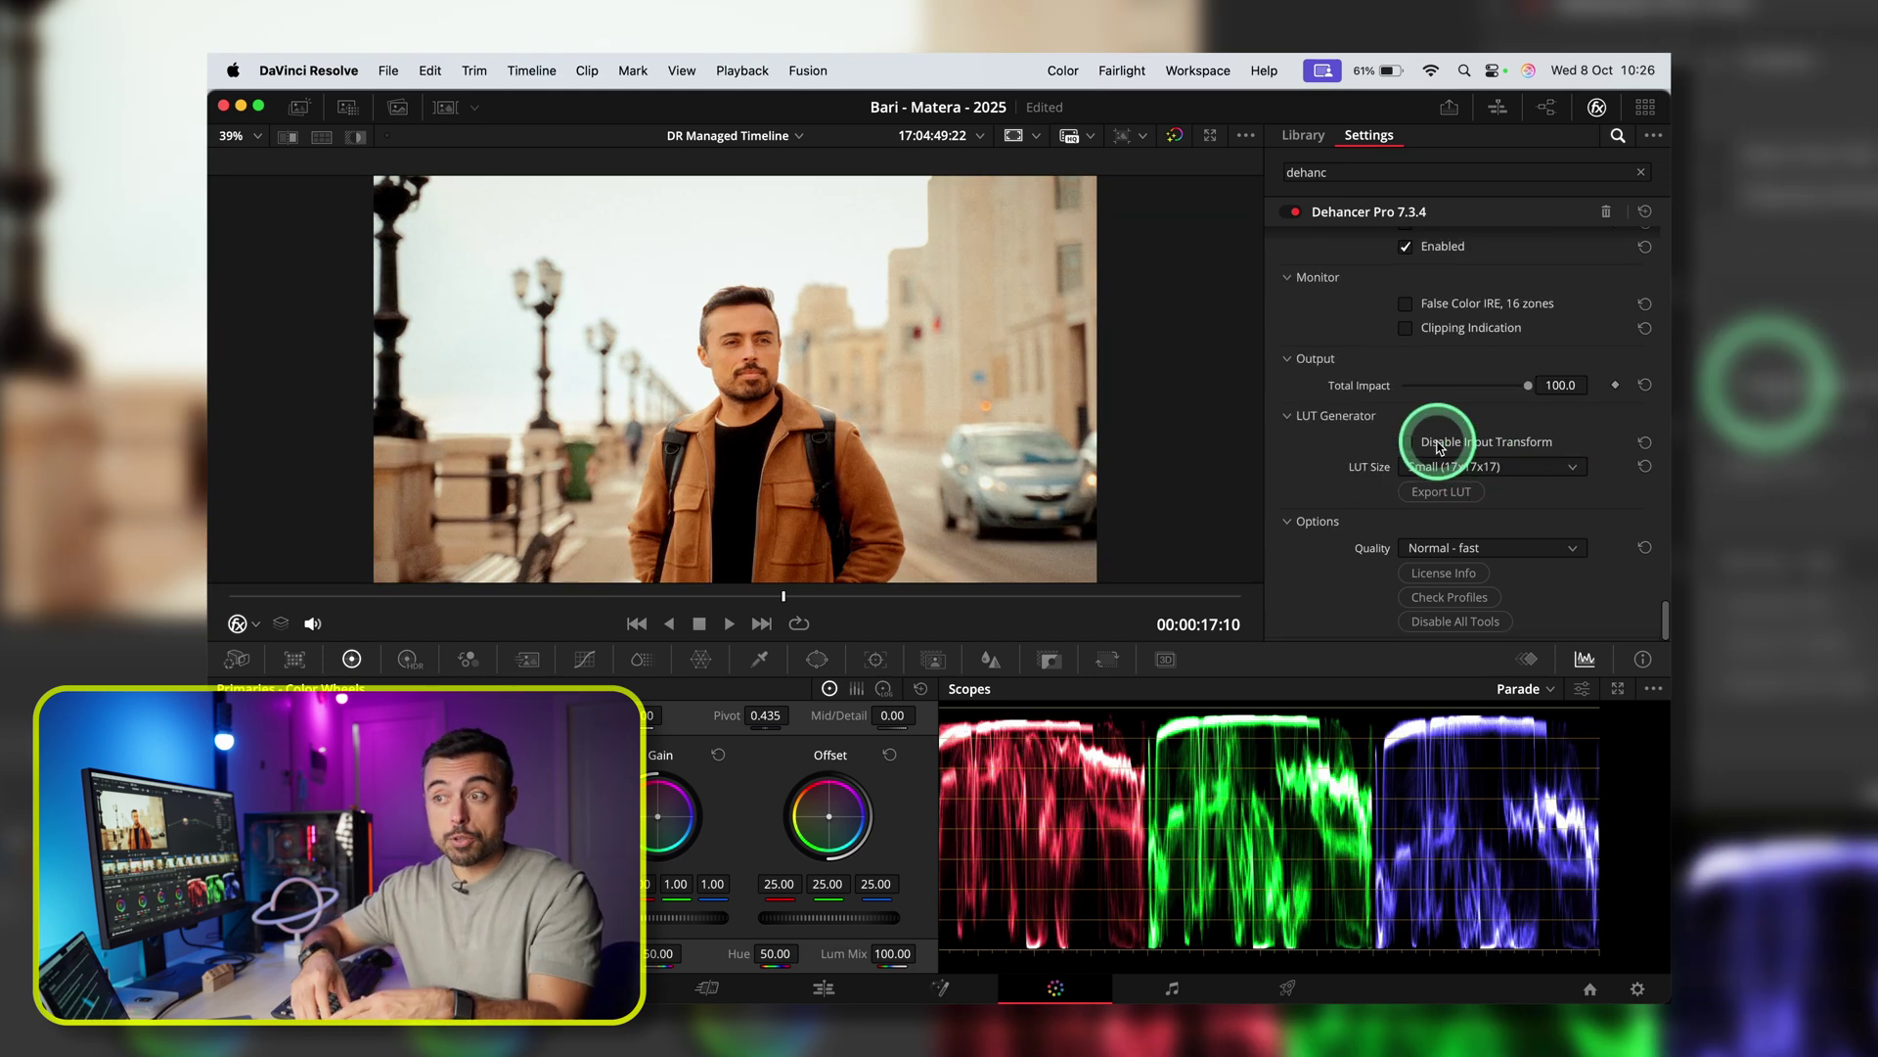
pyautogui.click(1311, 493)
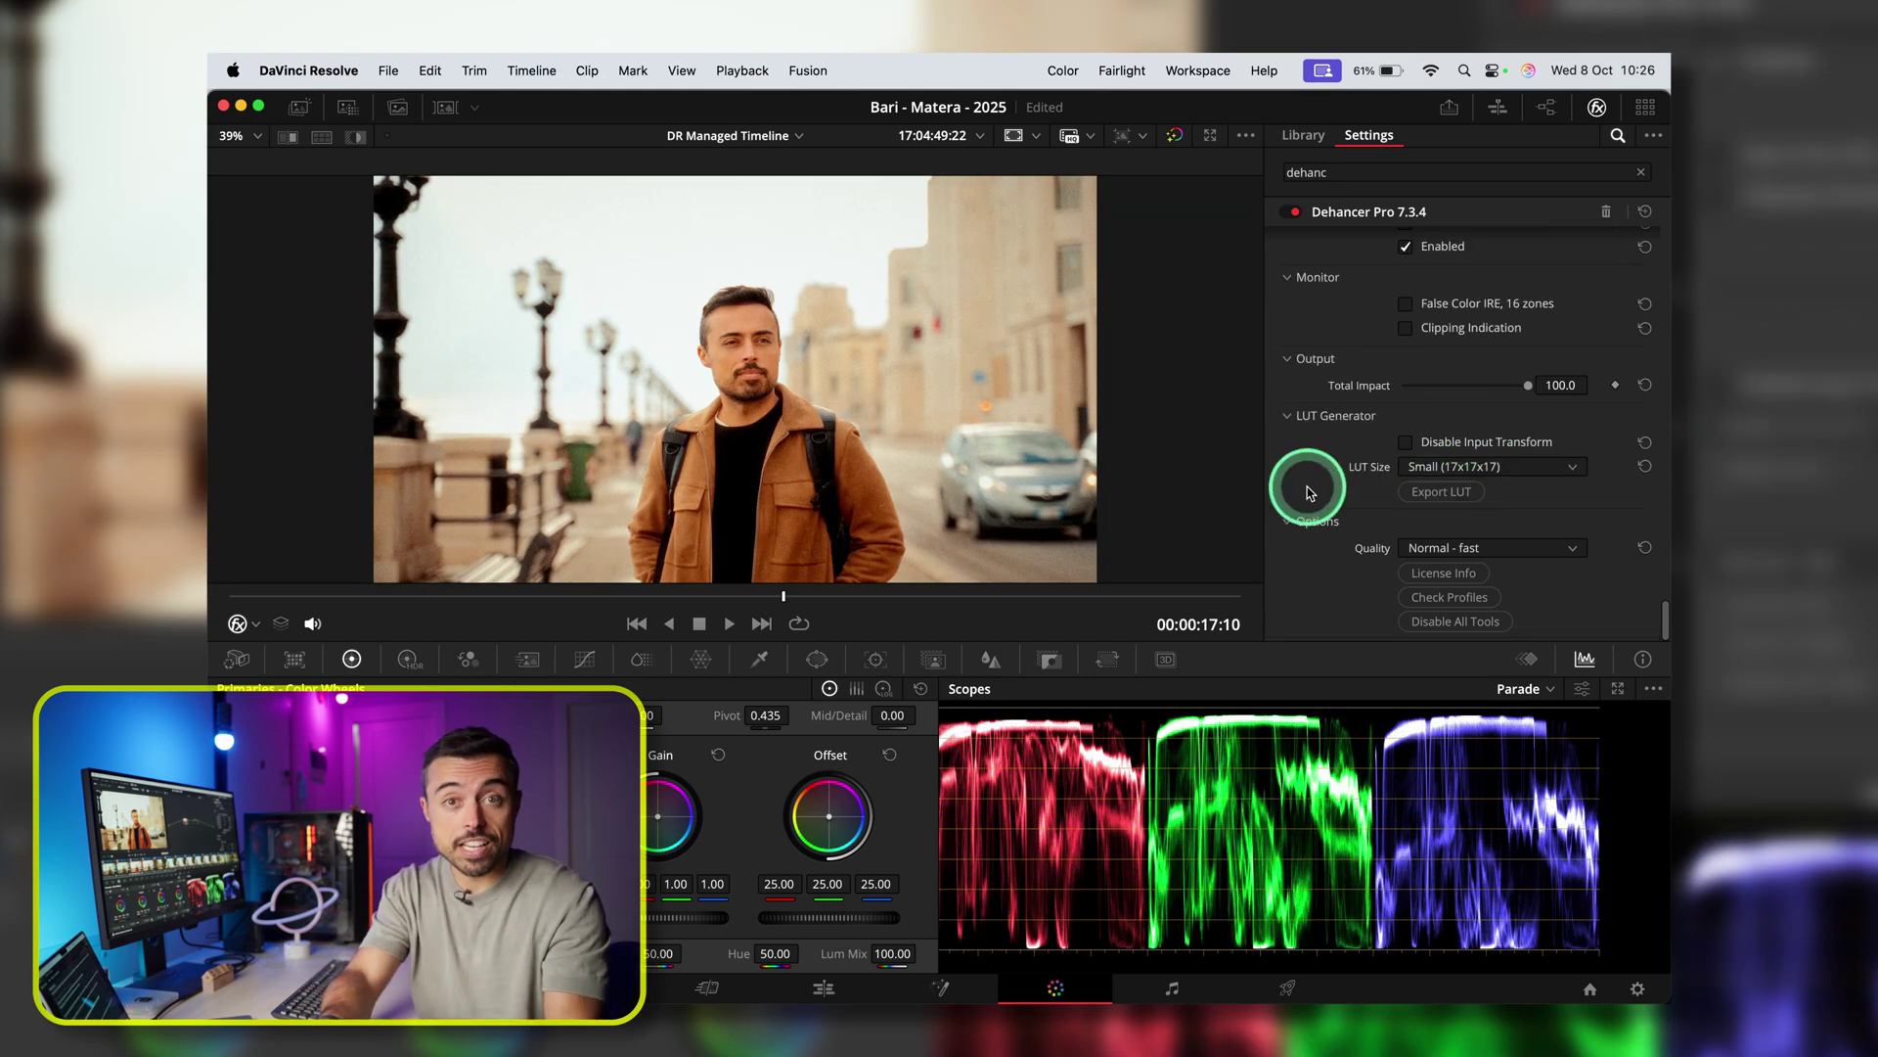
pyautogui.click(1435, 550)
pyautogui.click(1464, 585)
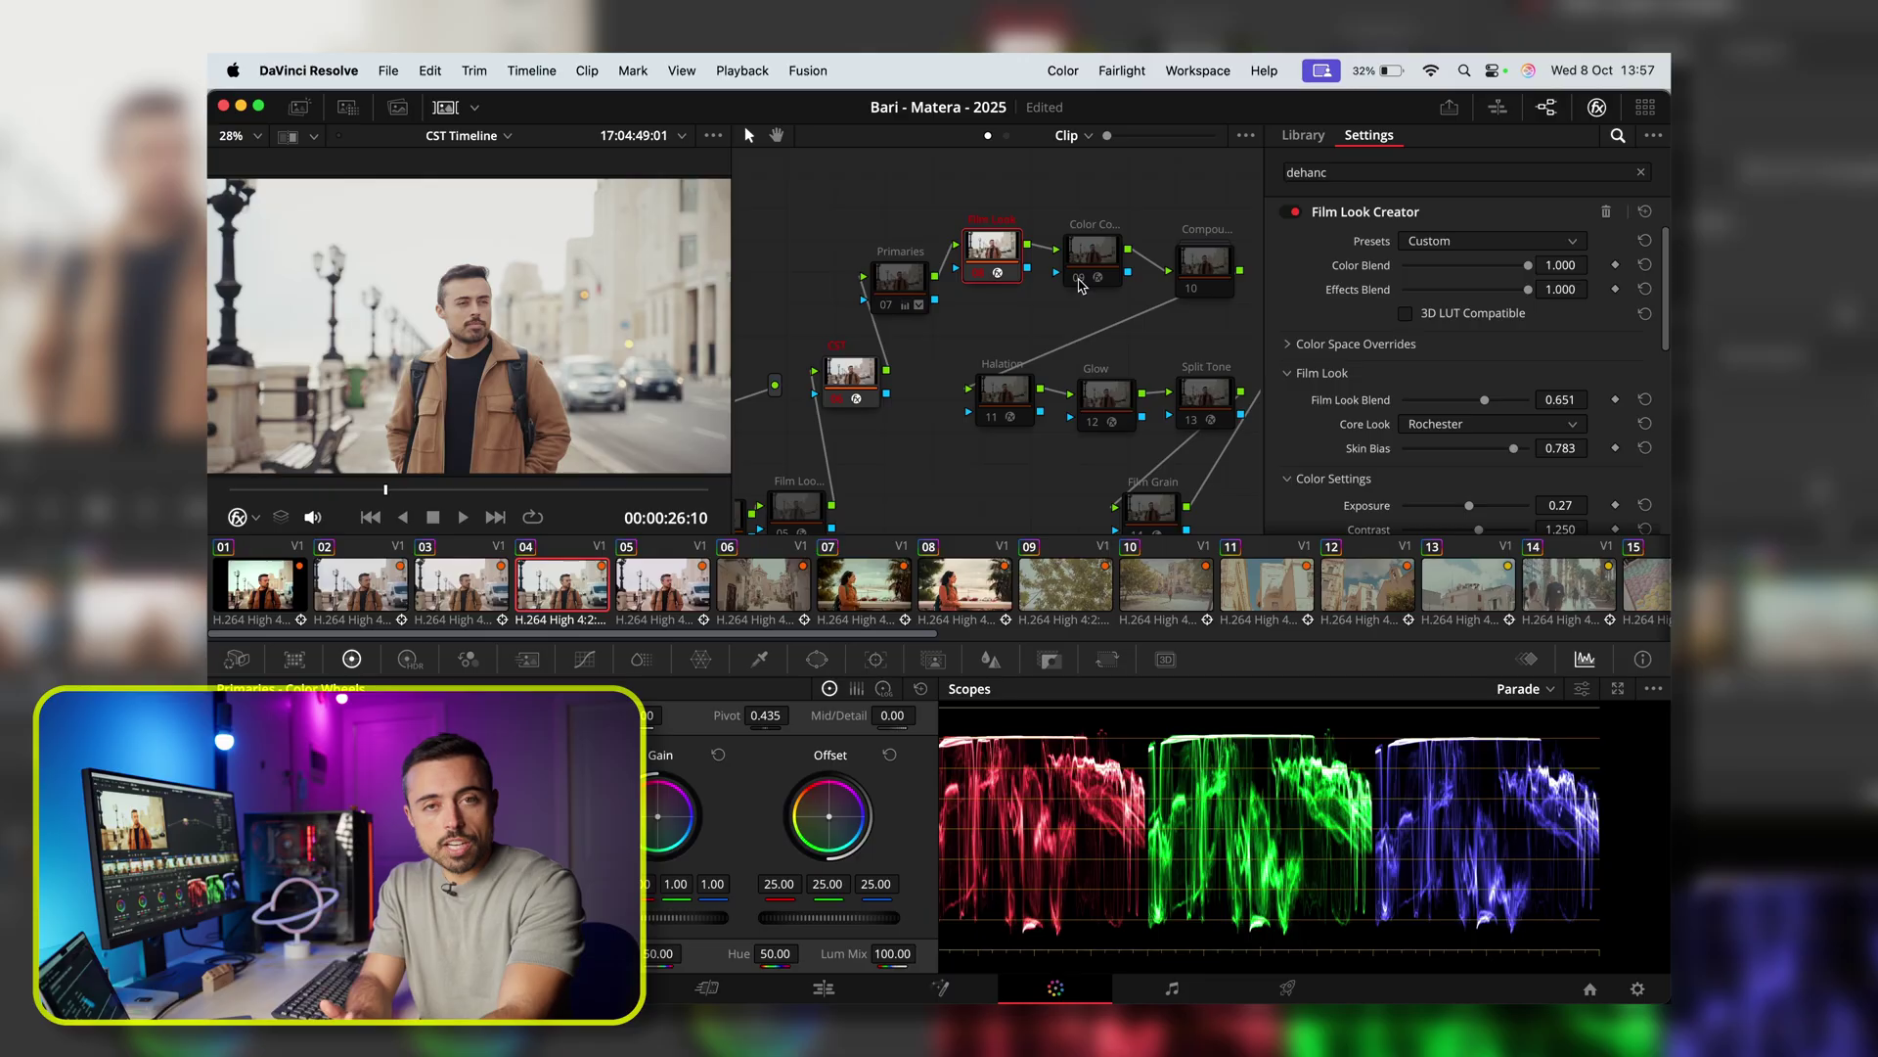
# Step: Disable the Color Correct node and compound node 10, then enlarge the split-screen viewer without the clip strip
pyautogui.click(1079, 279)
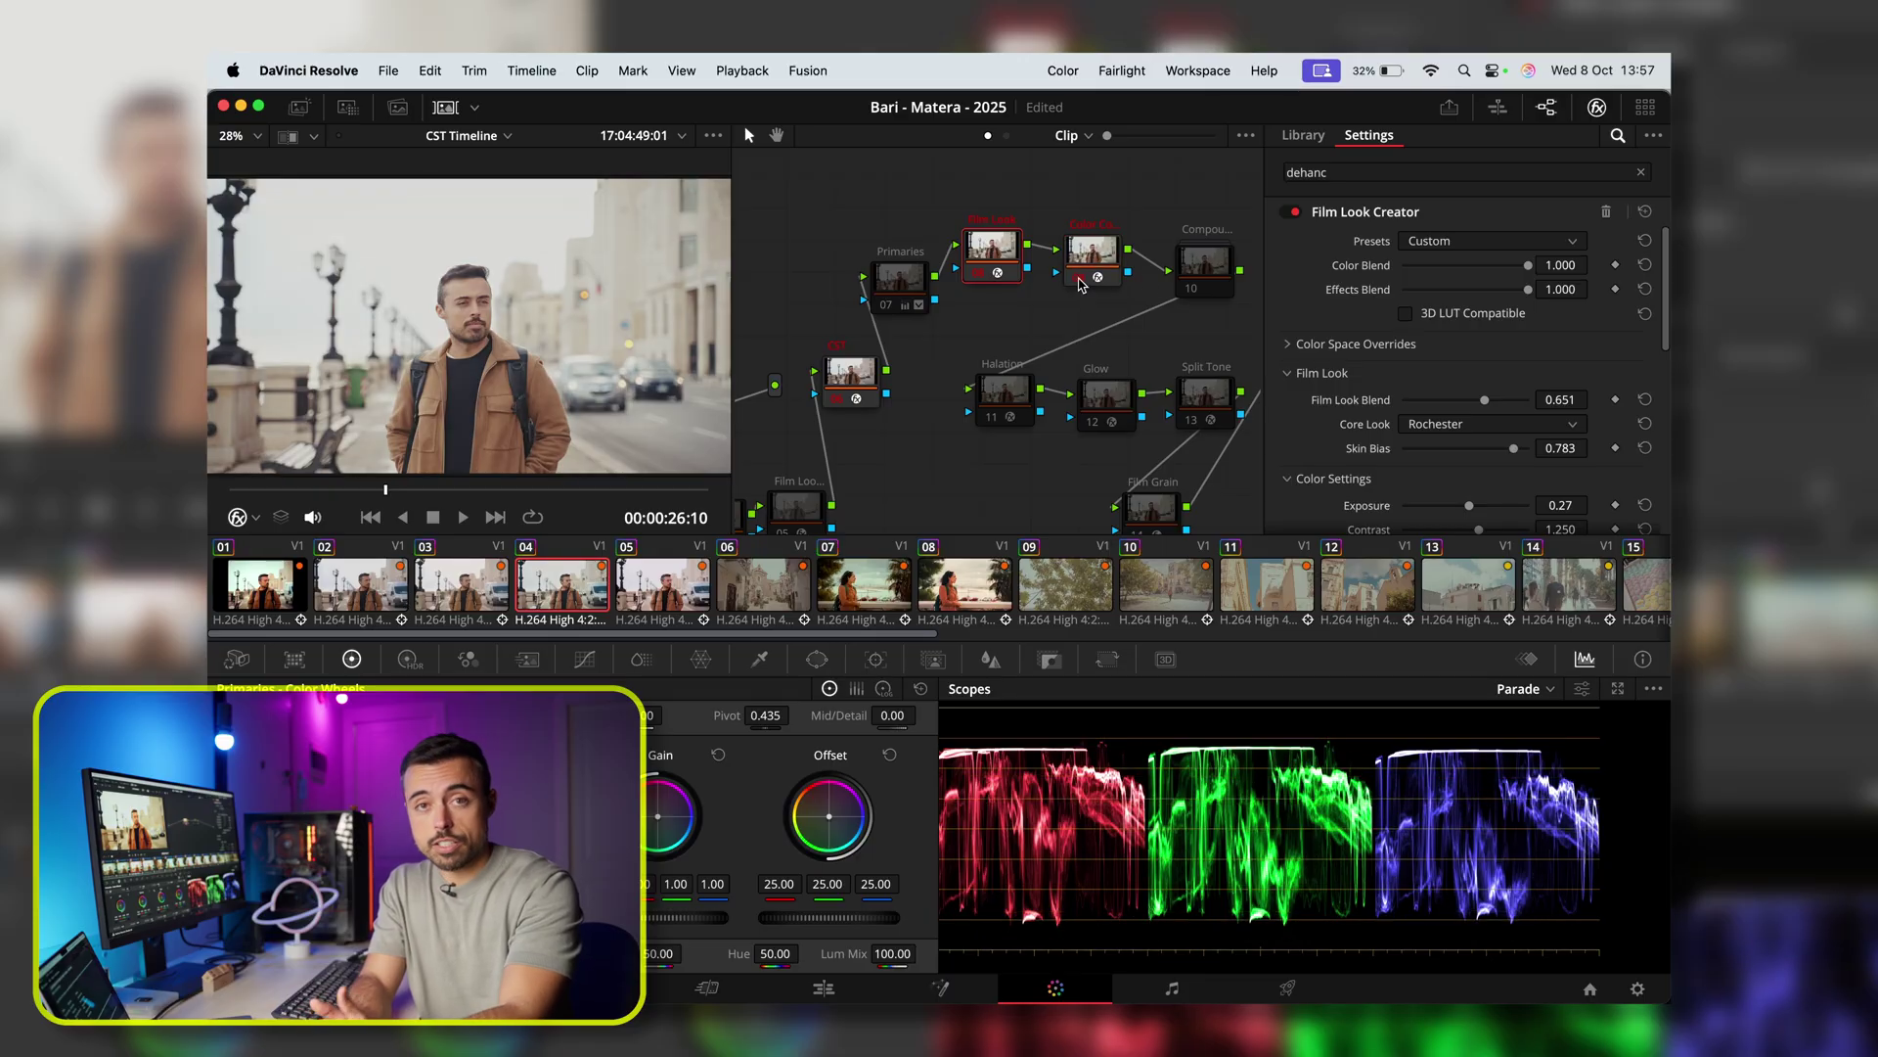
pyautogui.click(1192, 290)
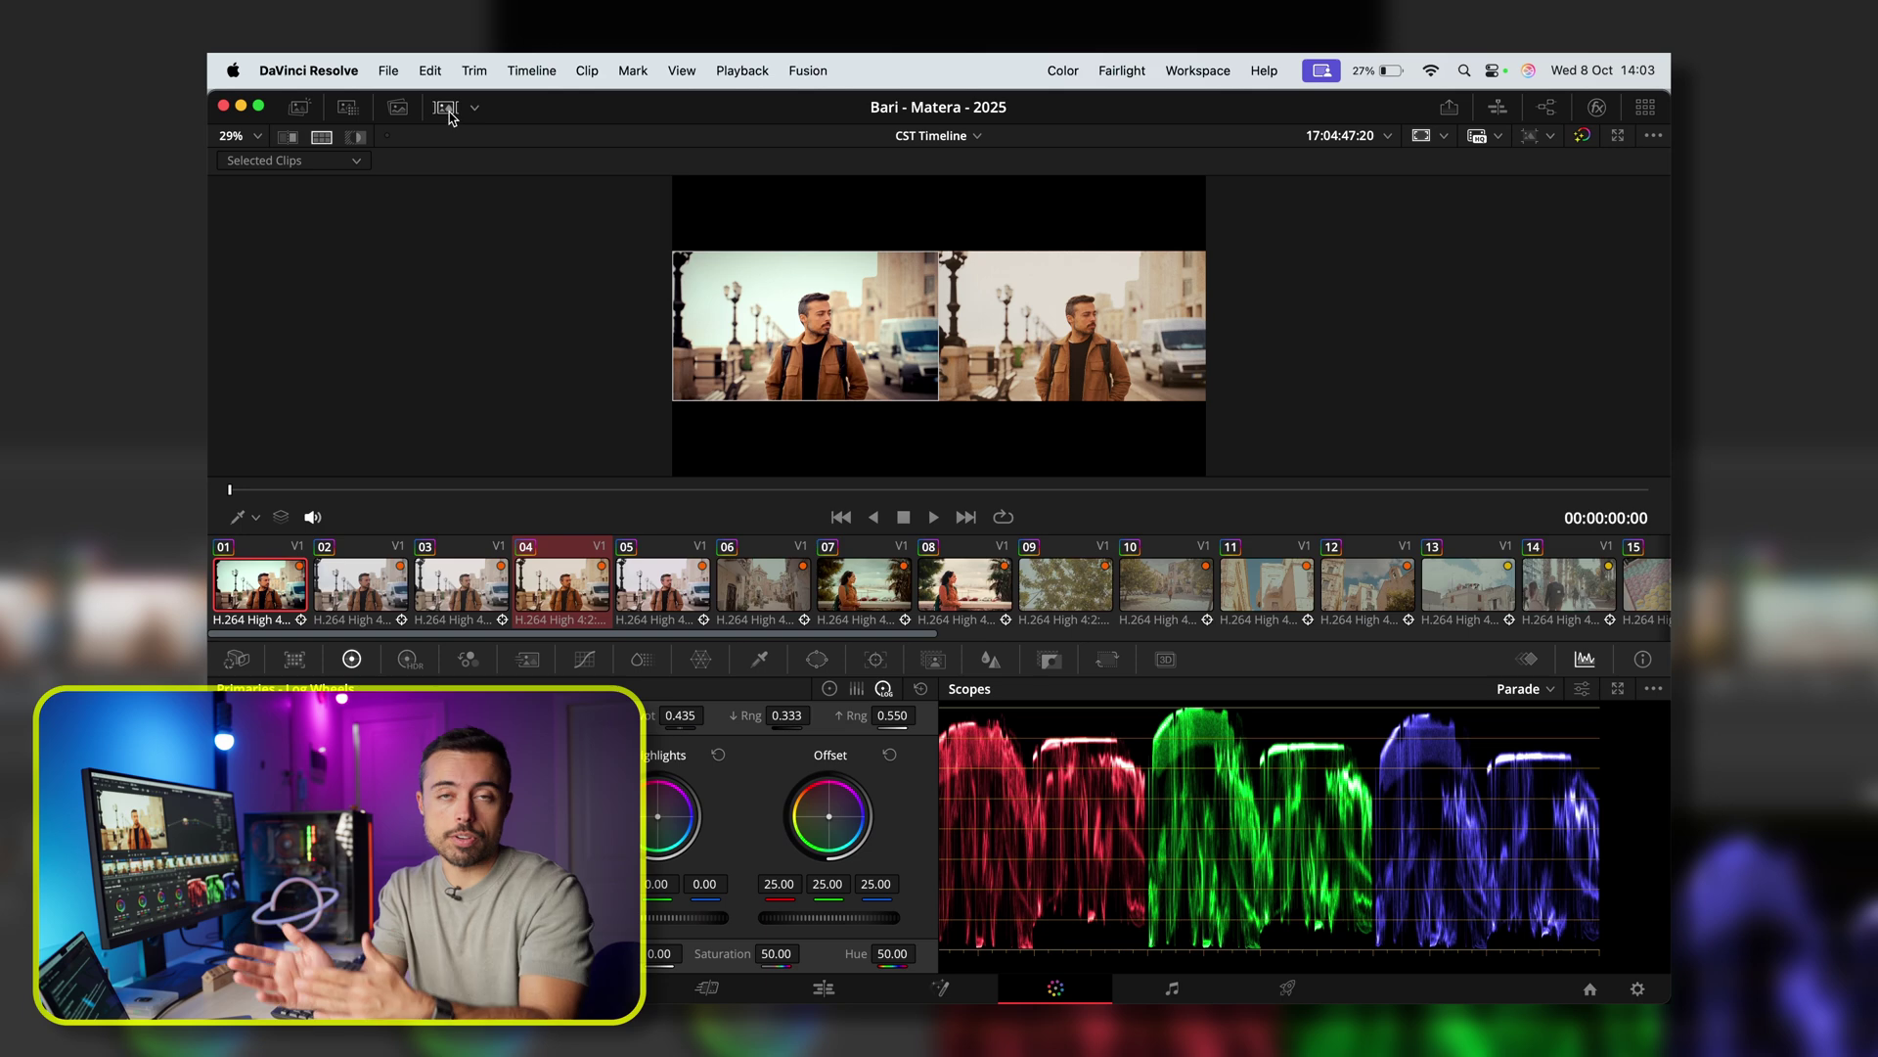
pyautogui.scroll(3, 940, 329)
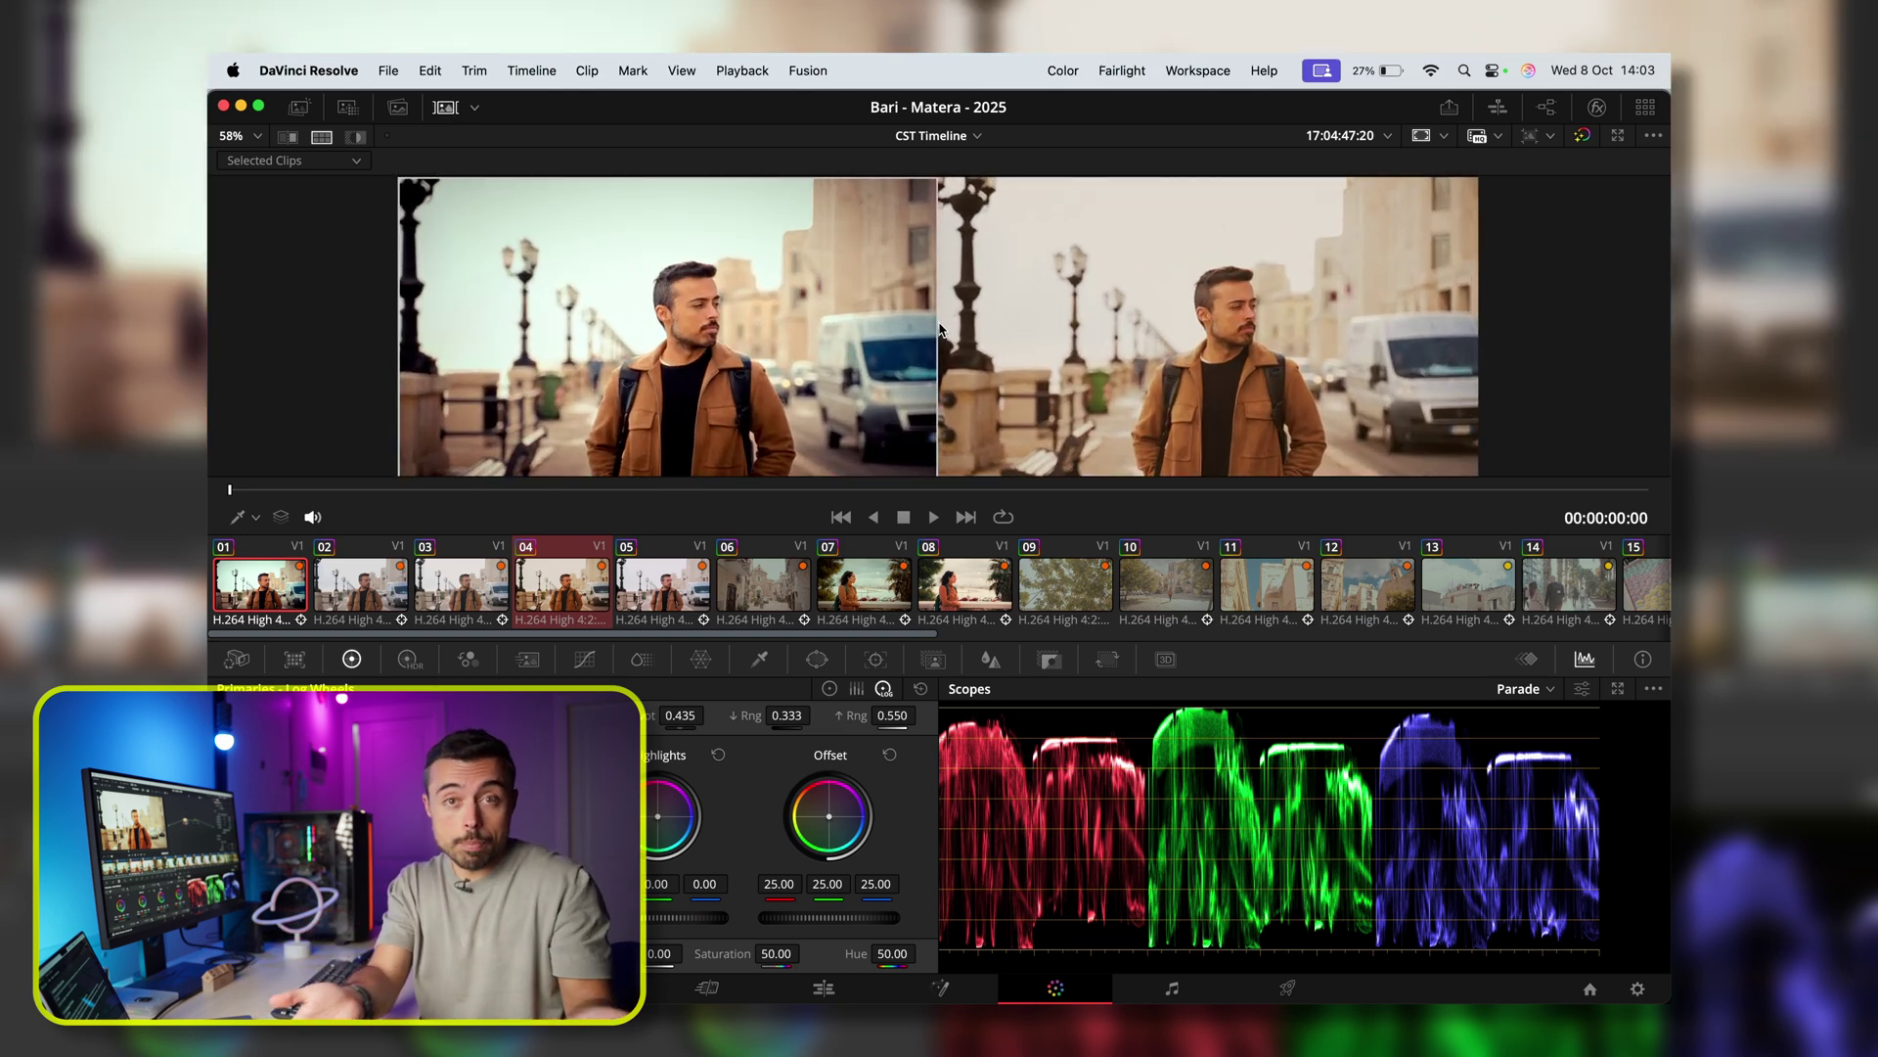
pyautogui.click(446, 107)
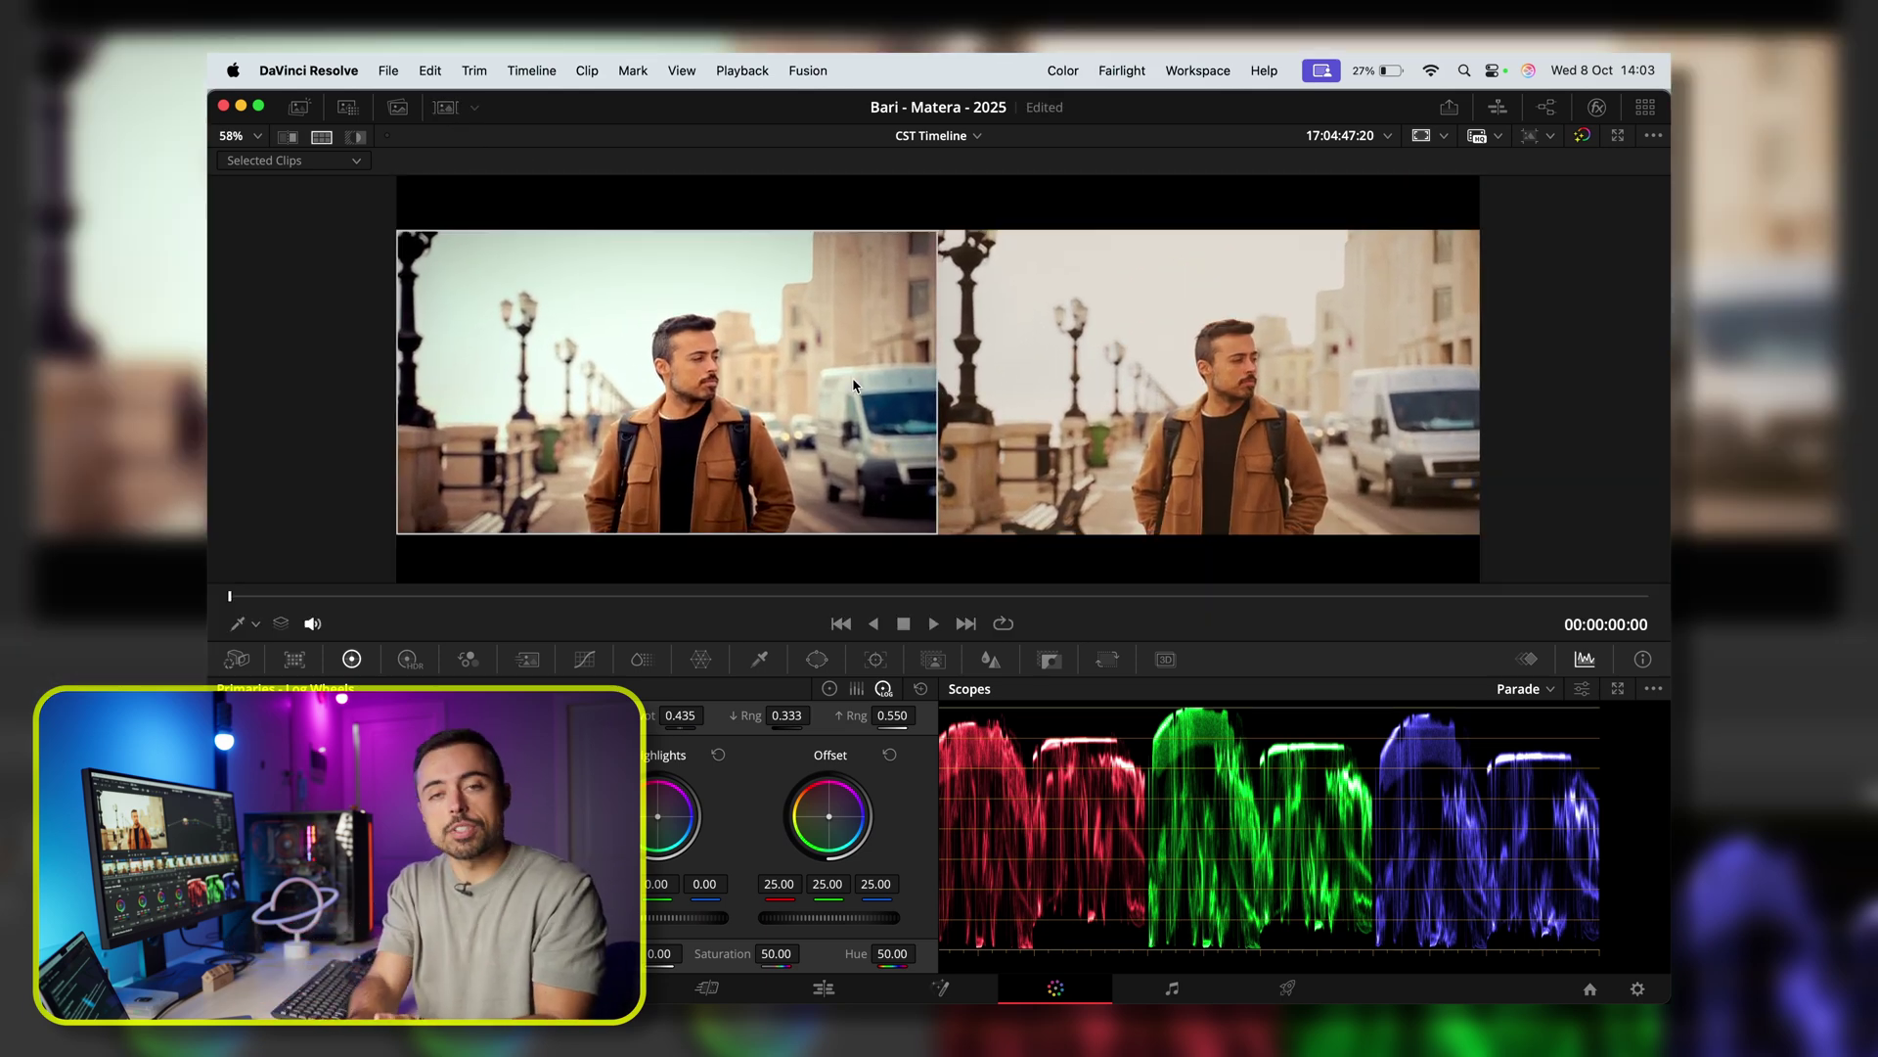
pyautogui.scroll(2, 853, 385)
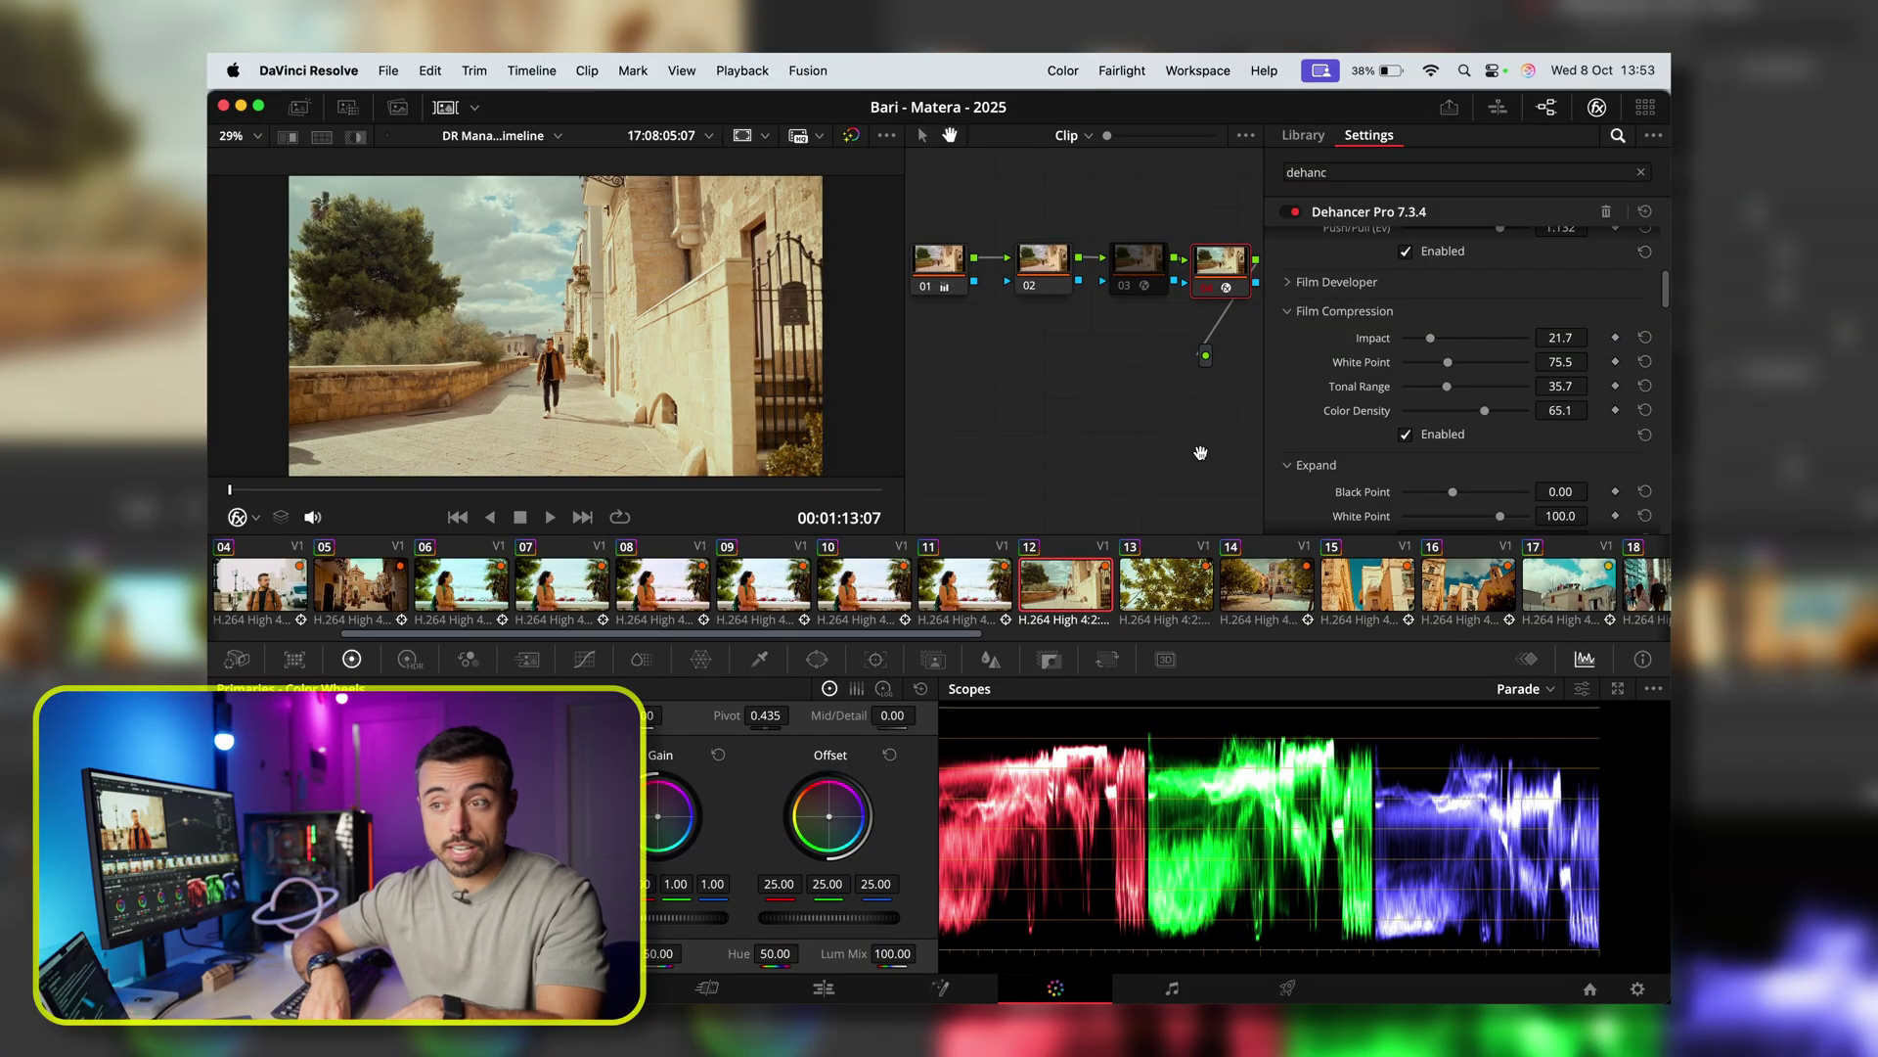
# Step: Preview clip 14 past the cut, then switch to clip 12, the rooftop shot
pyautogui.click(1270, 592)
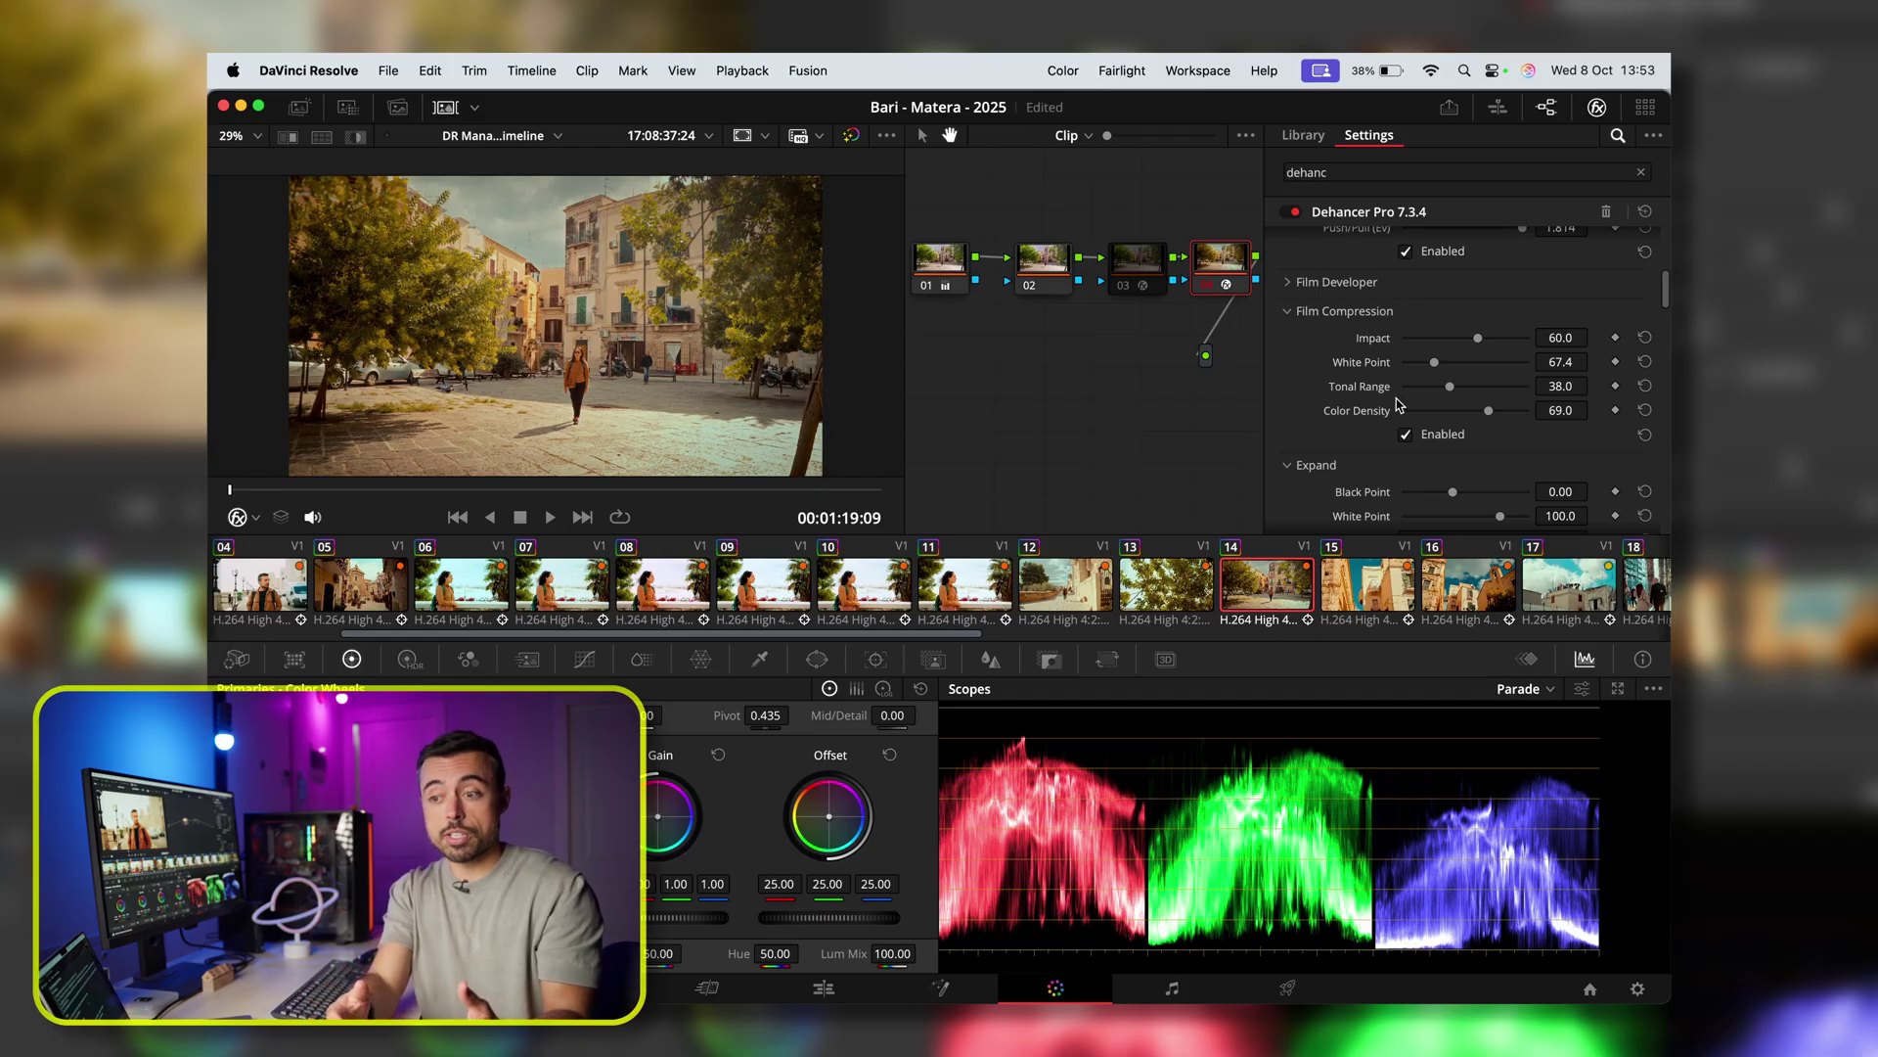
pyautogui.scroll(-15, 1385, 364)
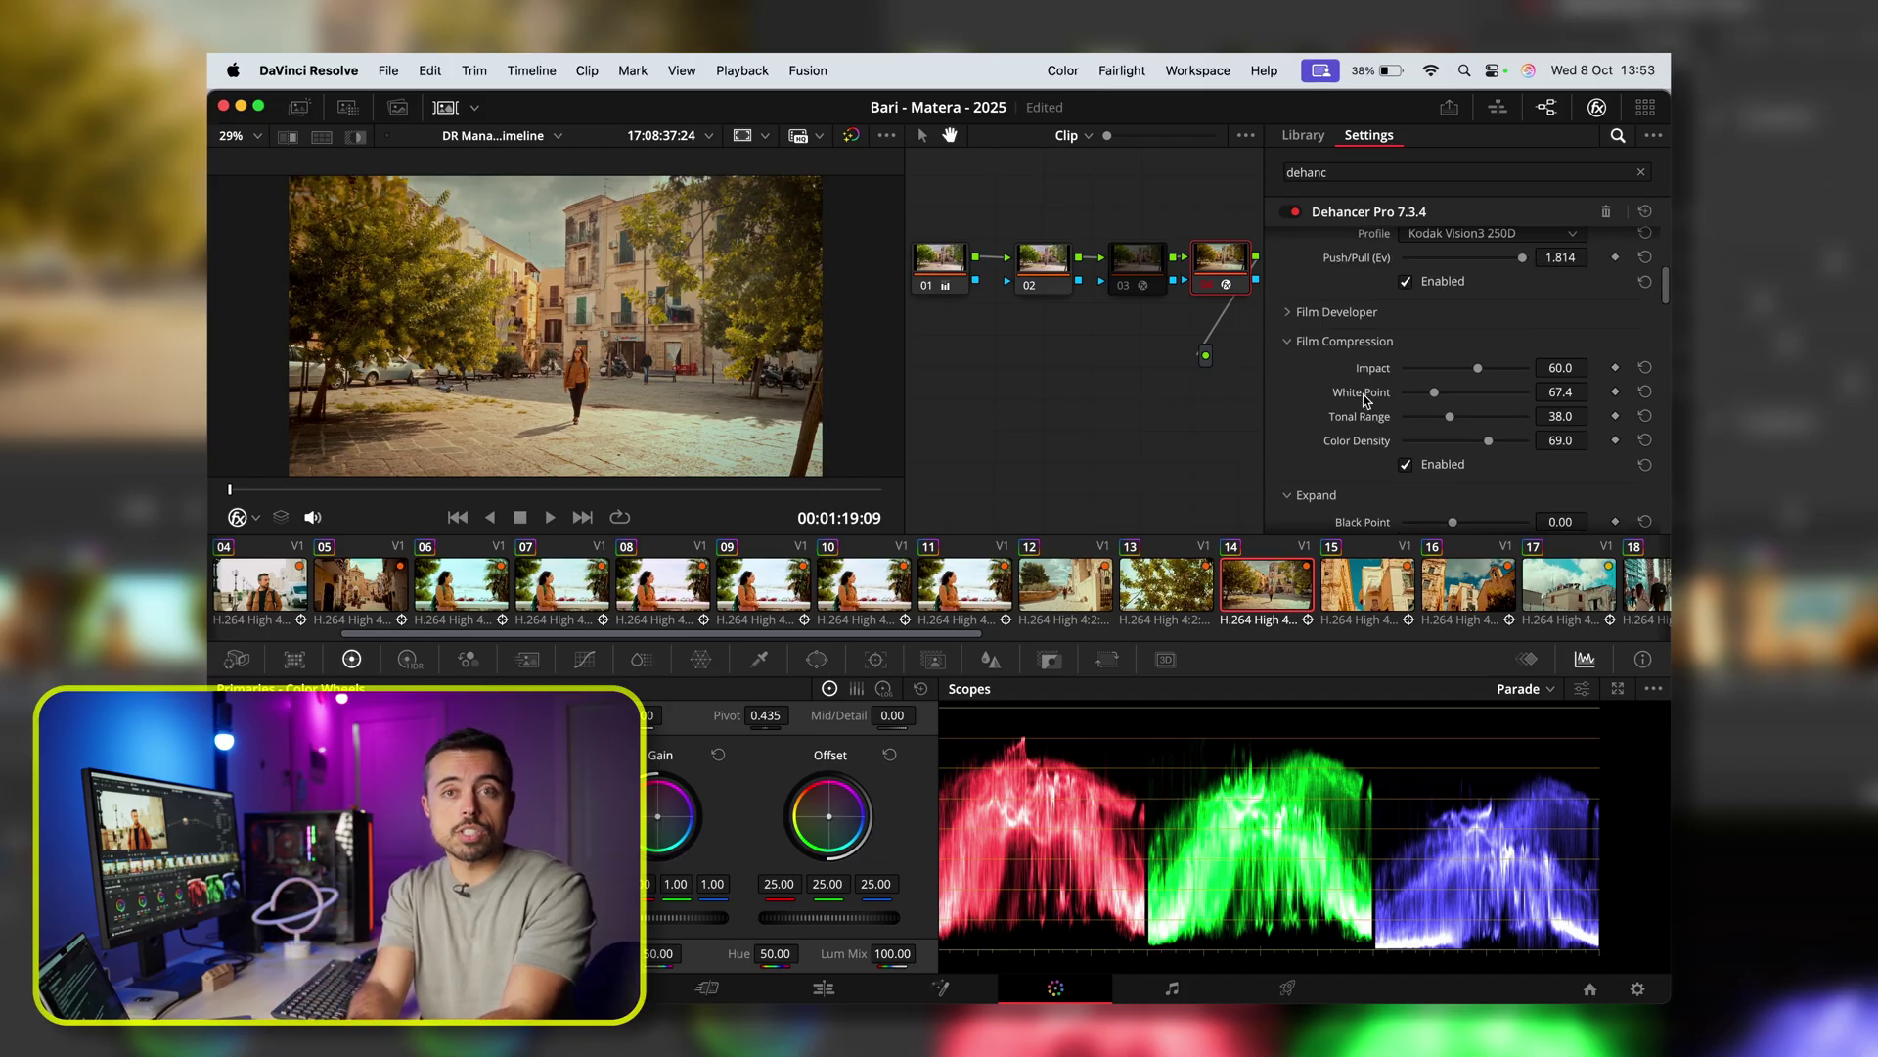
pyautogui.scroll(-10, 1367, 401)
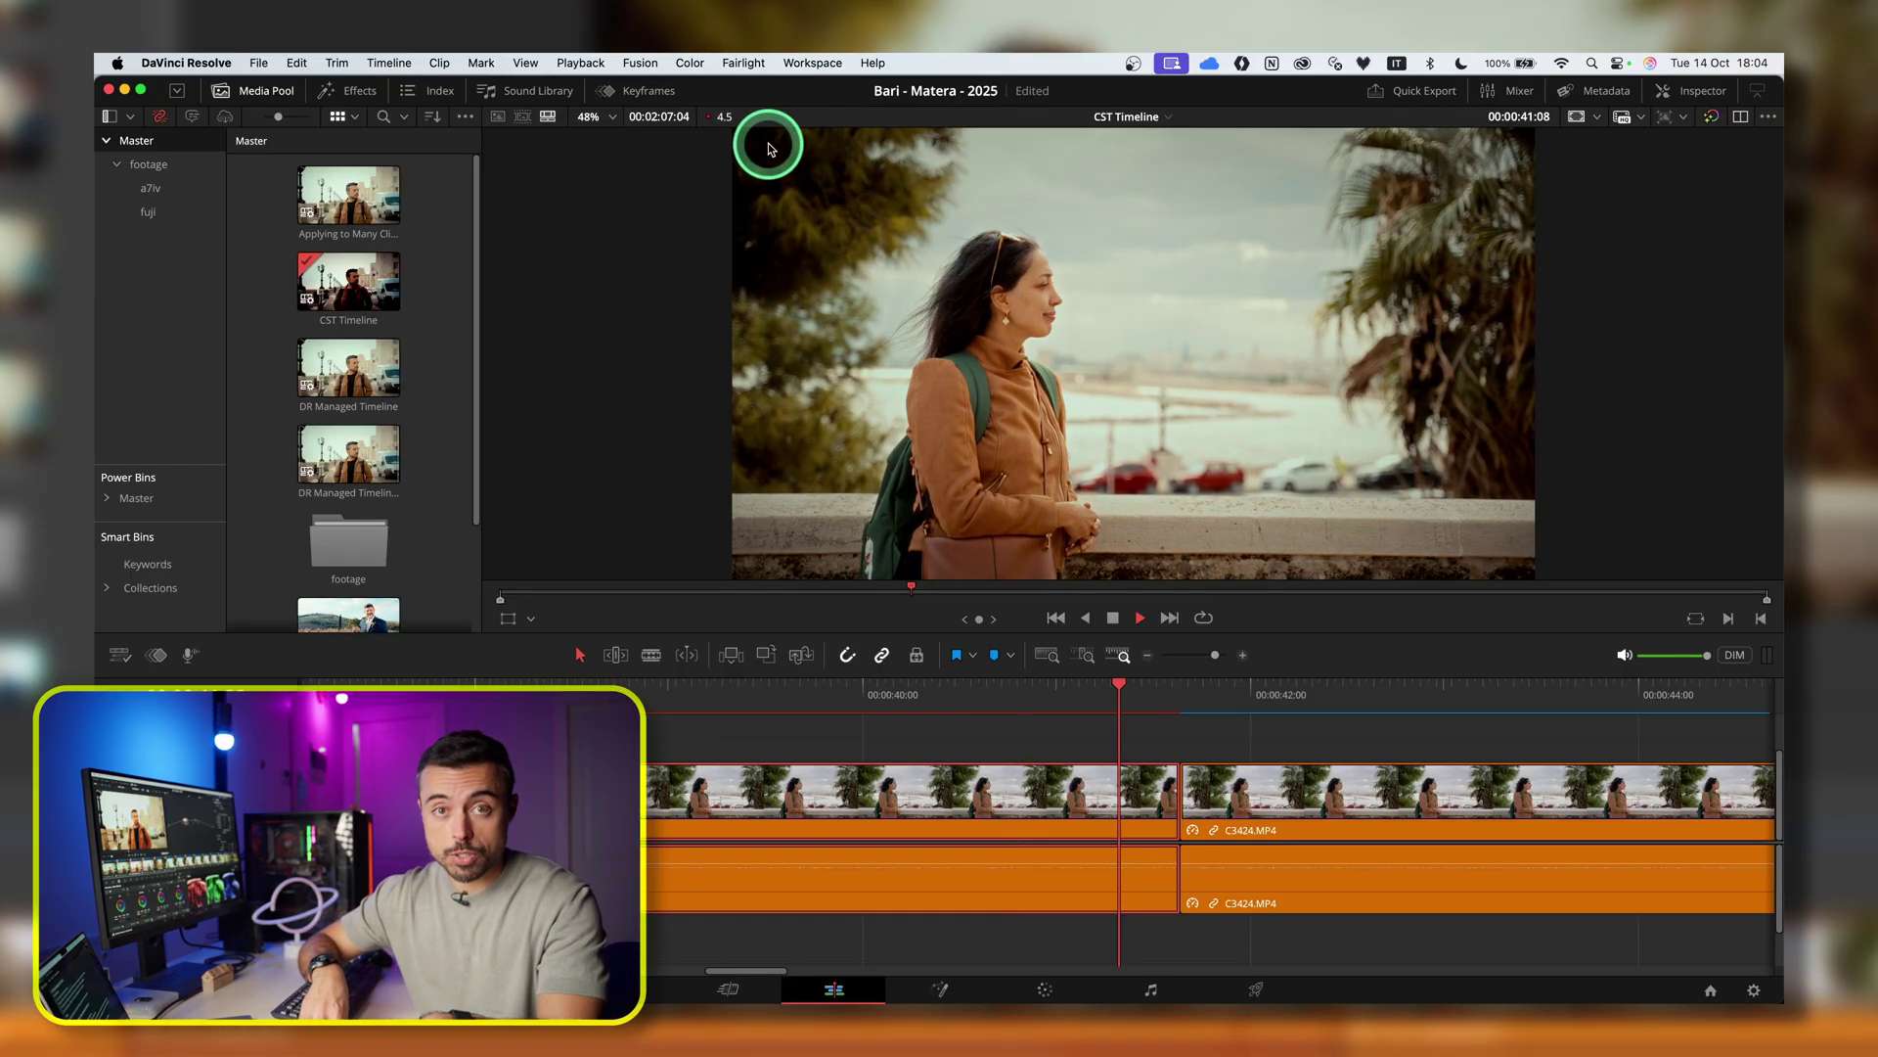
pyautogui.moveTo(1166, 695); pyautogui.dragTo(1194, 693)
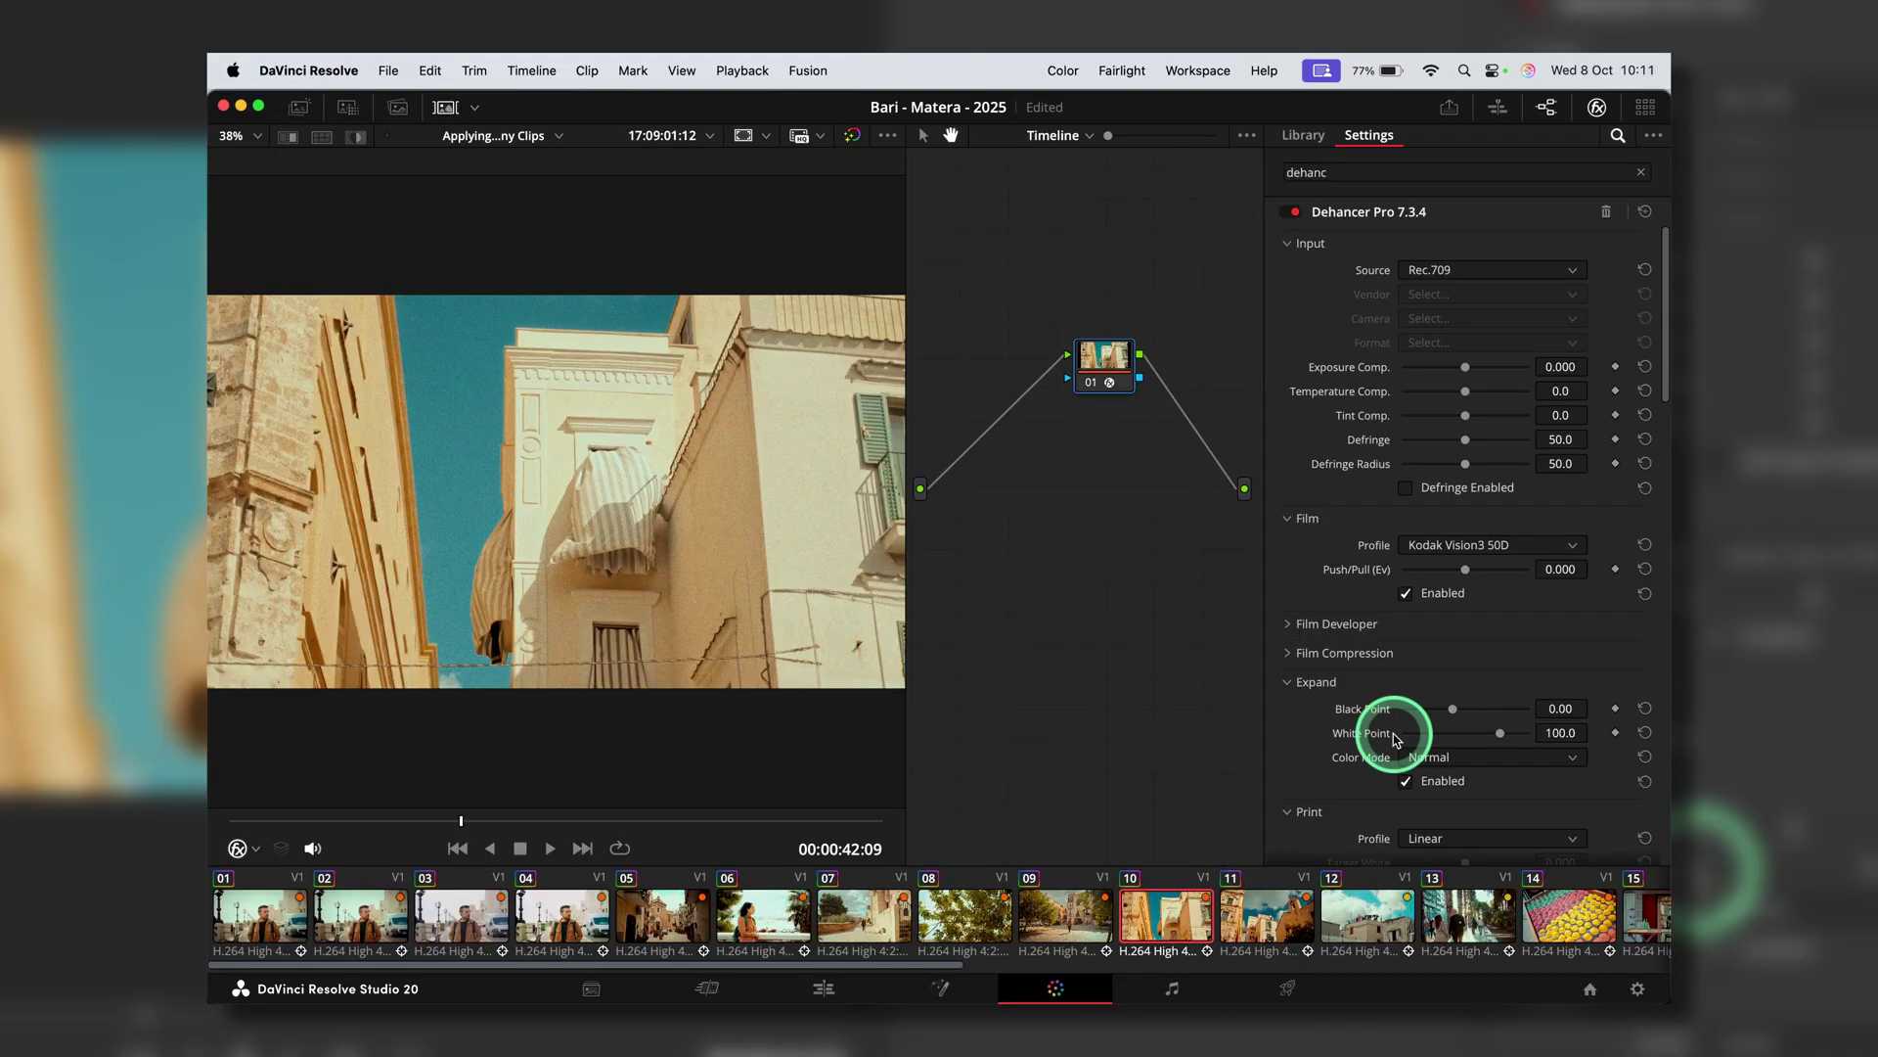
pyautogui.click(1365, 918)
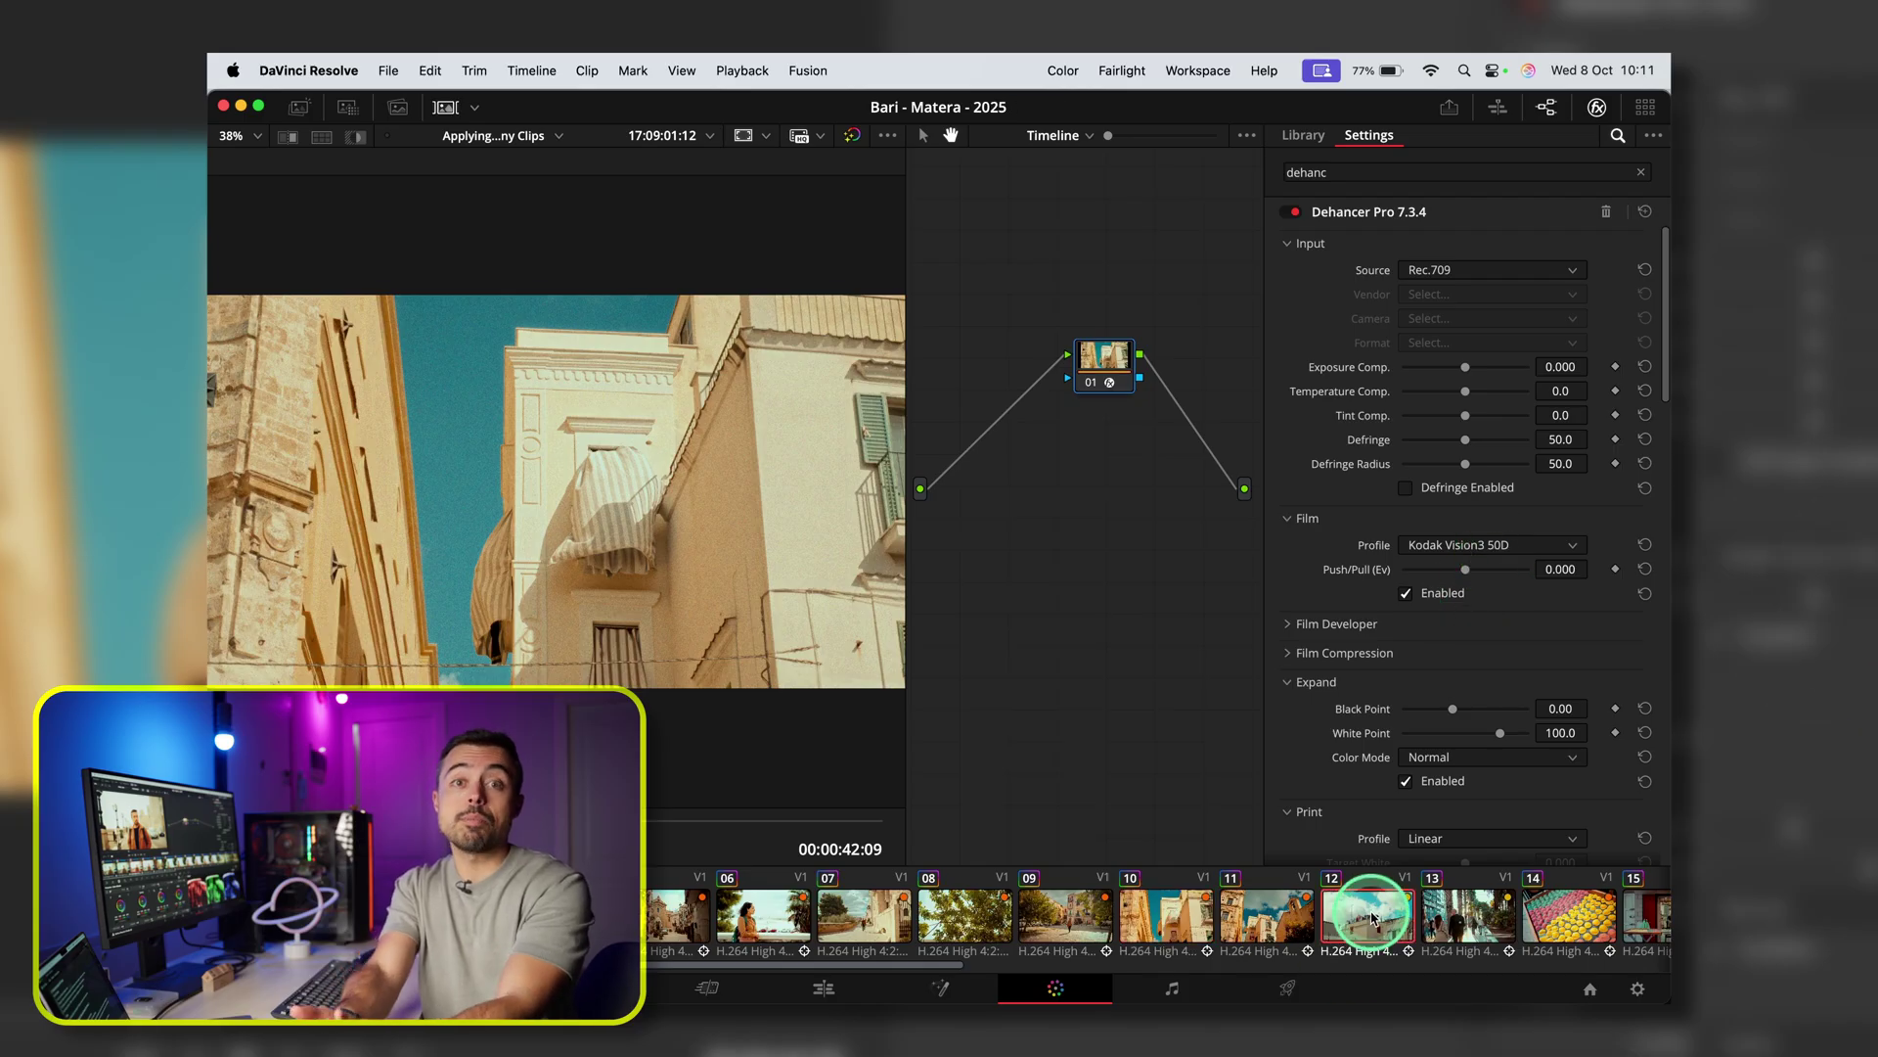
# Step: Switch Dehancer's Plans and Pricing to annual billing and scroll to the feature comparison rows
pyautogui.click(1134, 557)
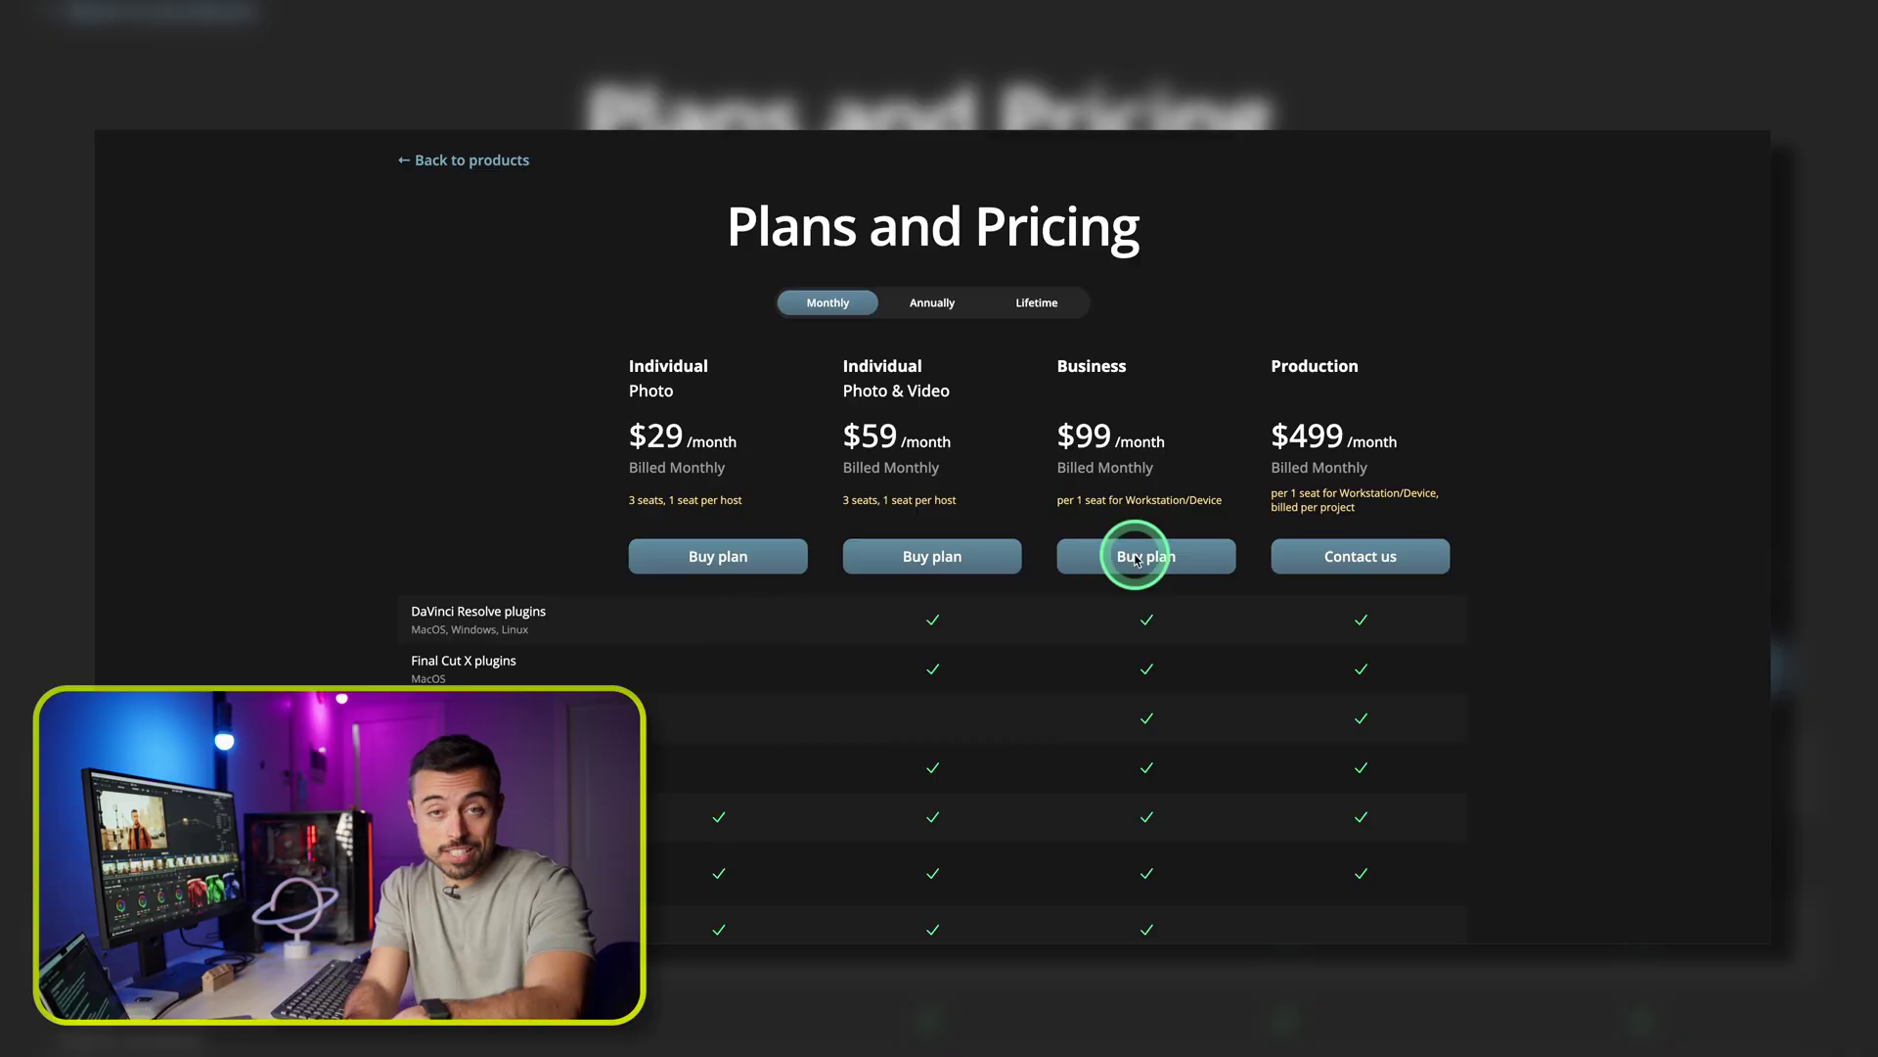
pyautogui.click(945, 305)
pyautogui.scroll(2, 946, 303)
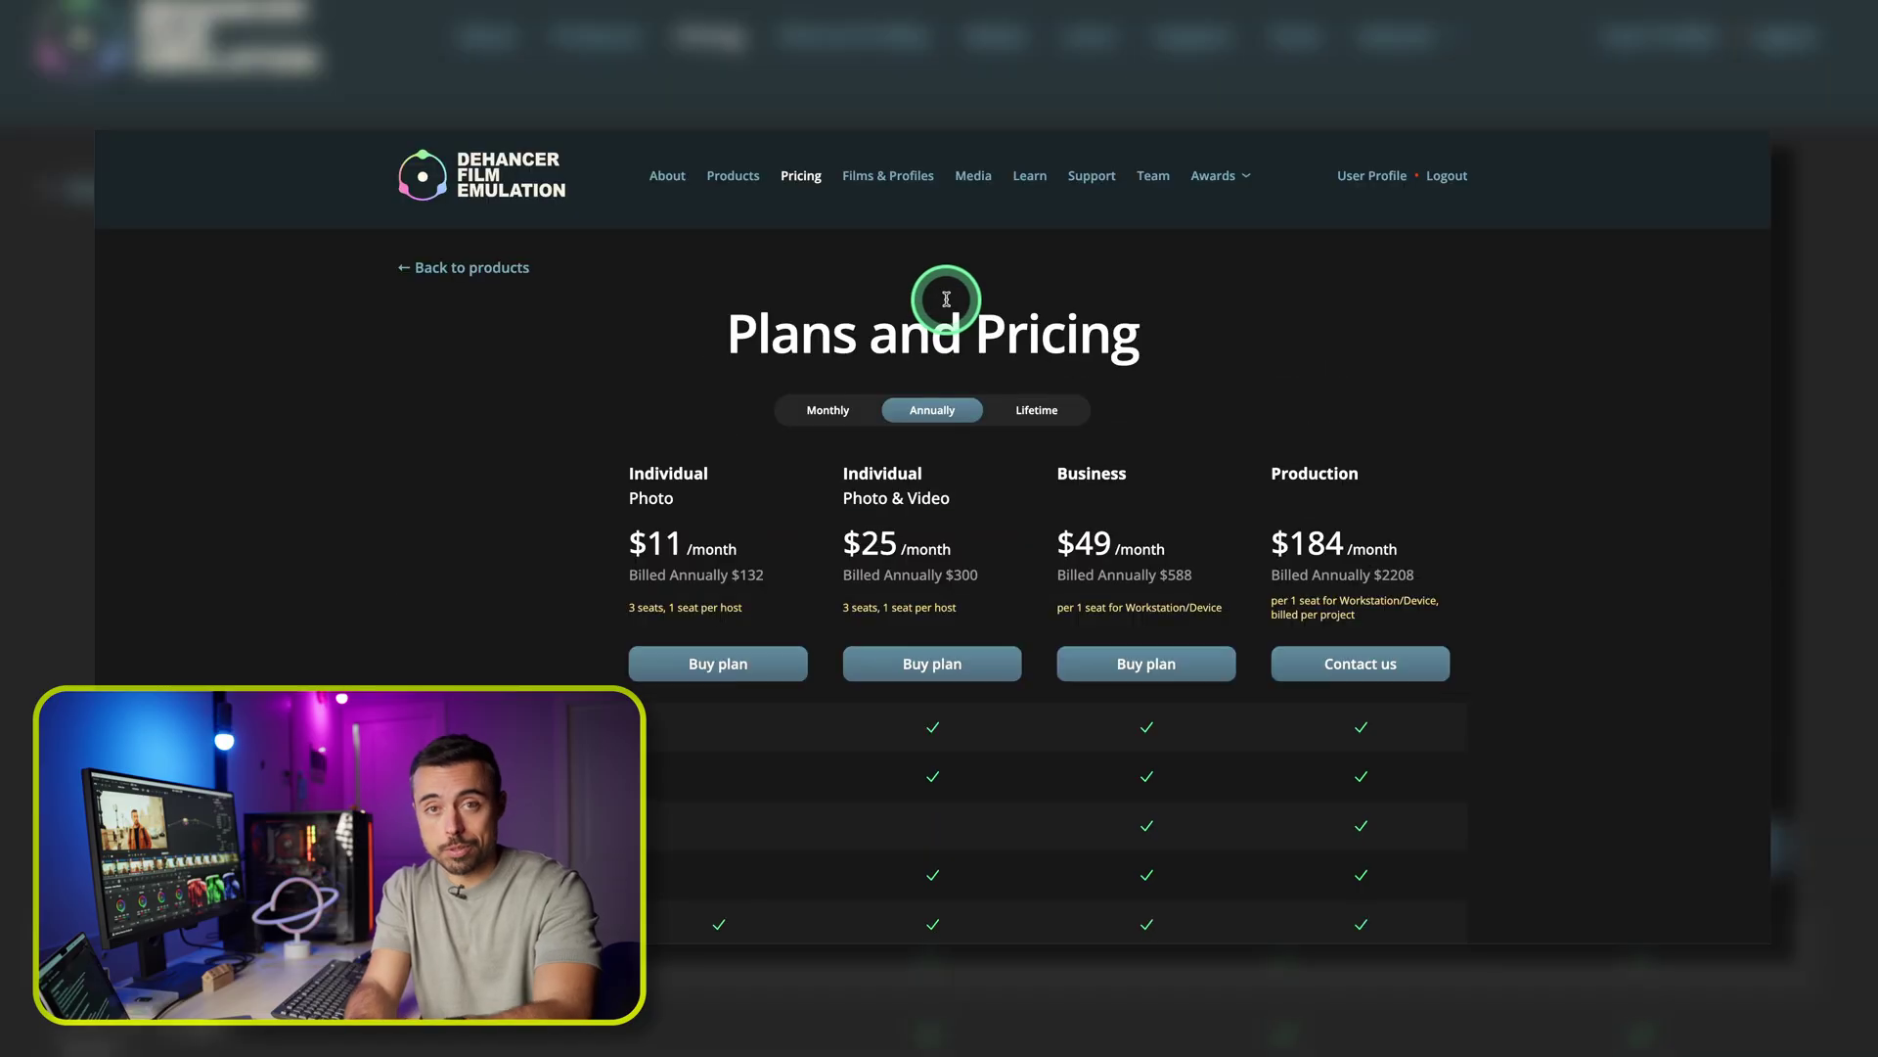
pyautogui.scroll(-2, 1554, 636)
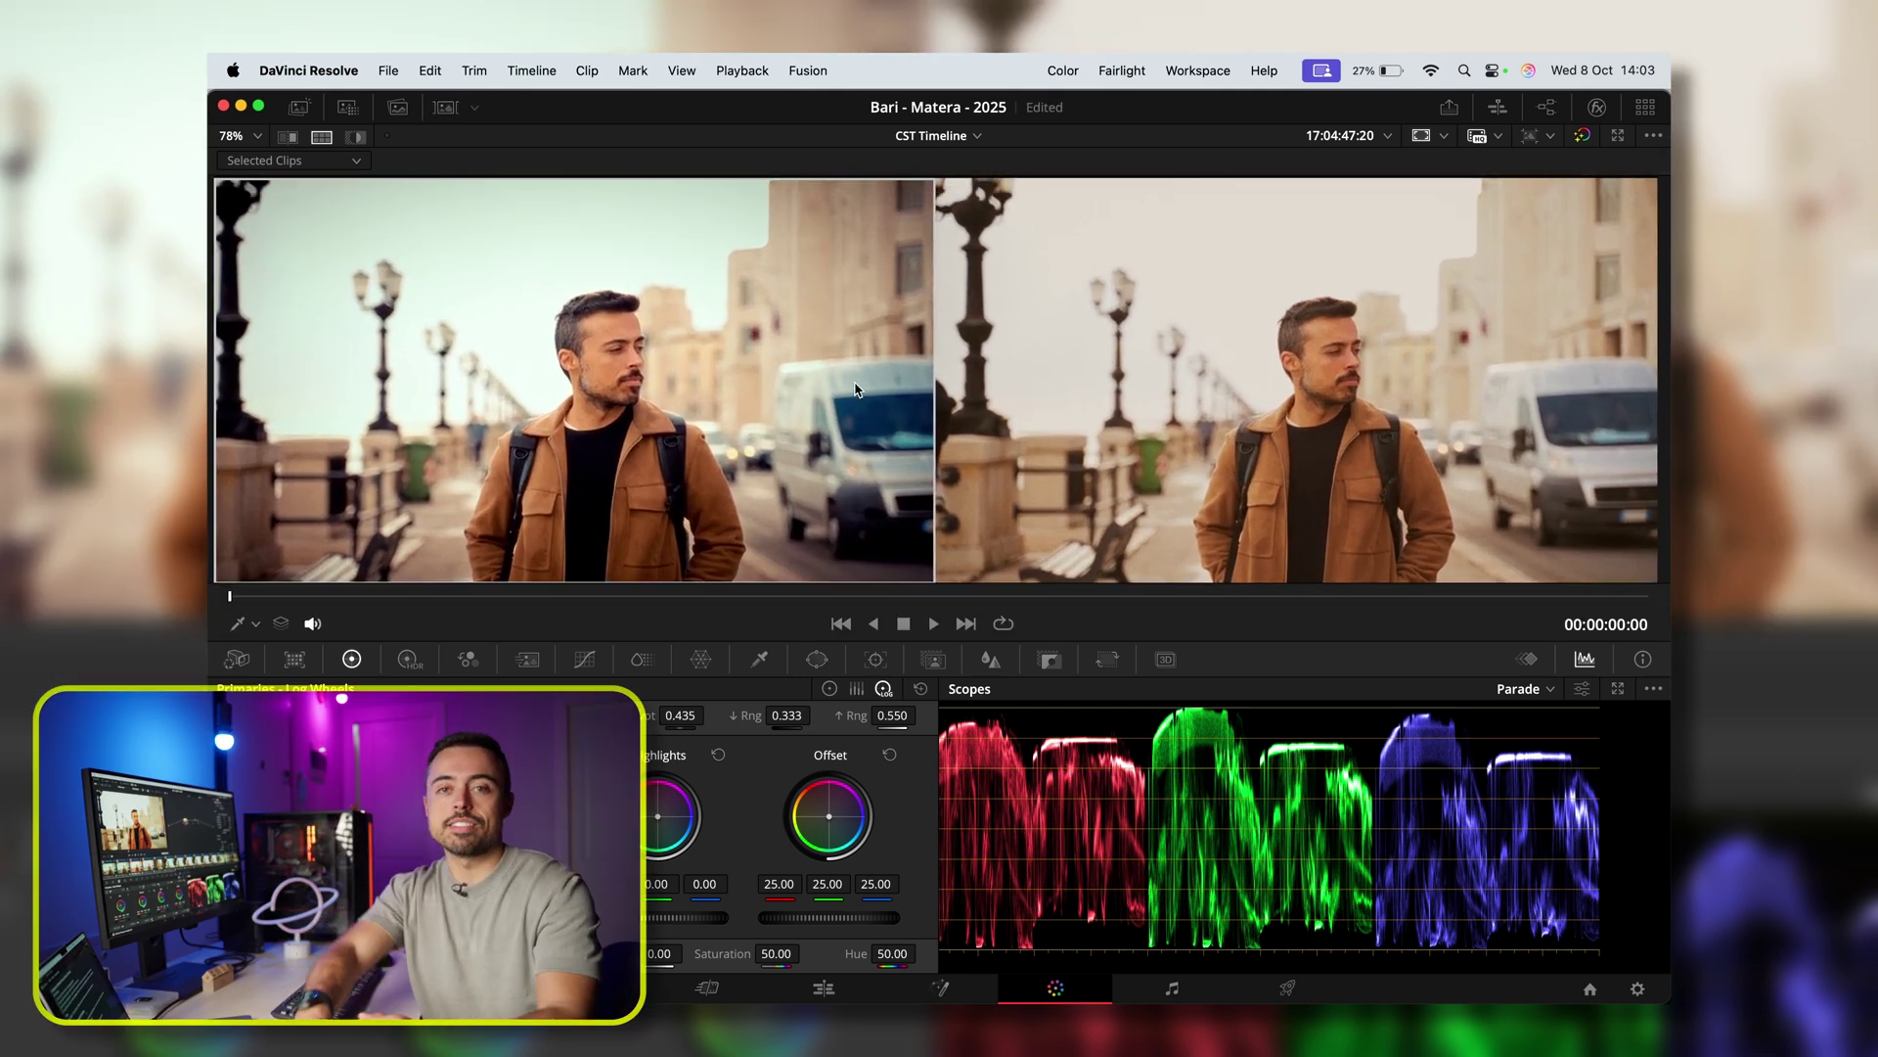
# Step: Load the sunny town-square clip 14 with Film Compression Impact 60.0 and Color Density 69.0
pyautogui.scroll(1, 854, 389)
pyautogui.moveTo(1023, 968)
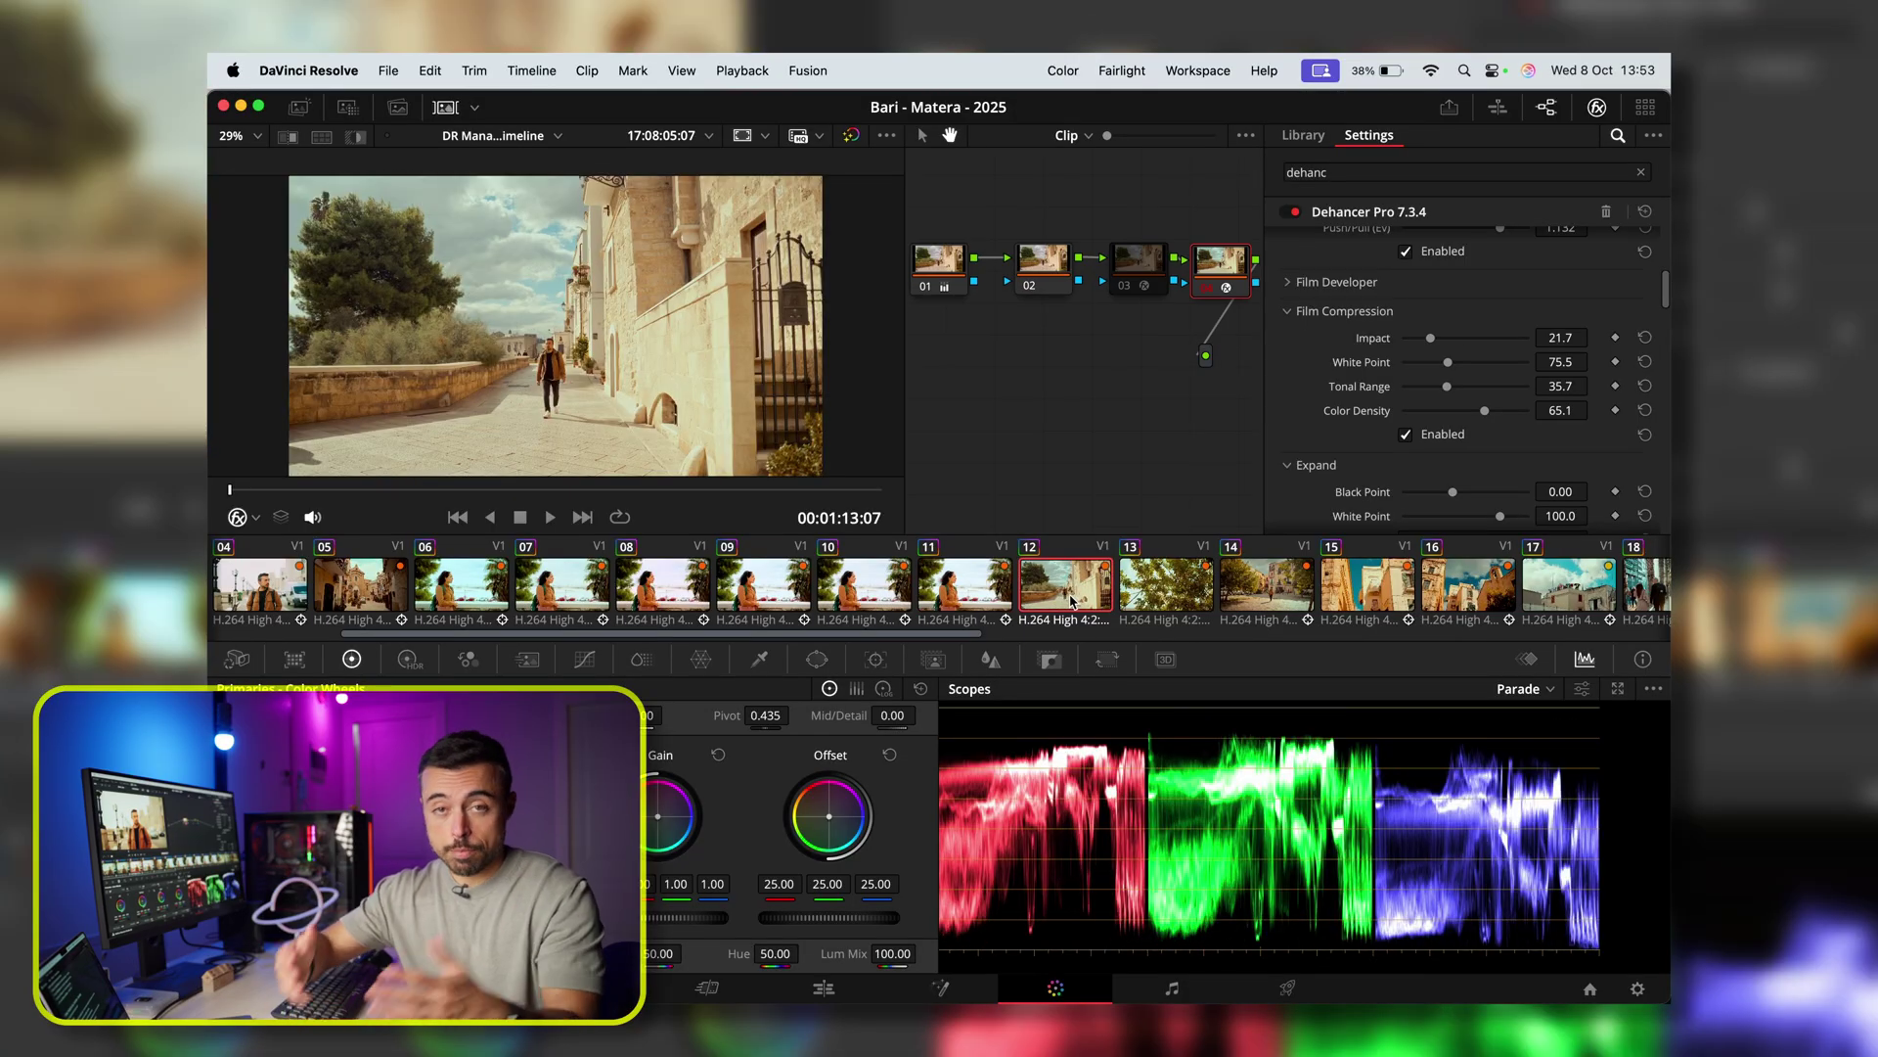
pyautogui.click(1271, 591)
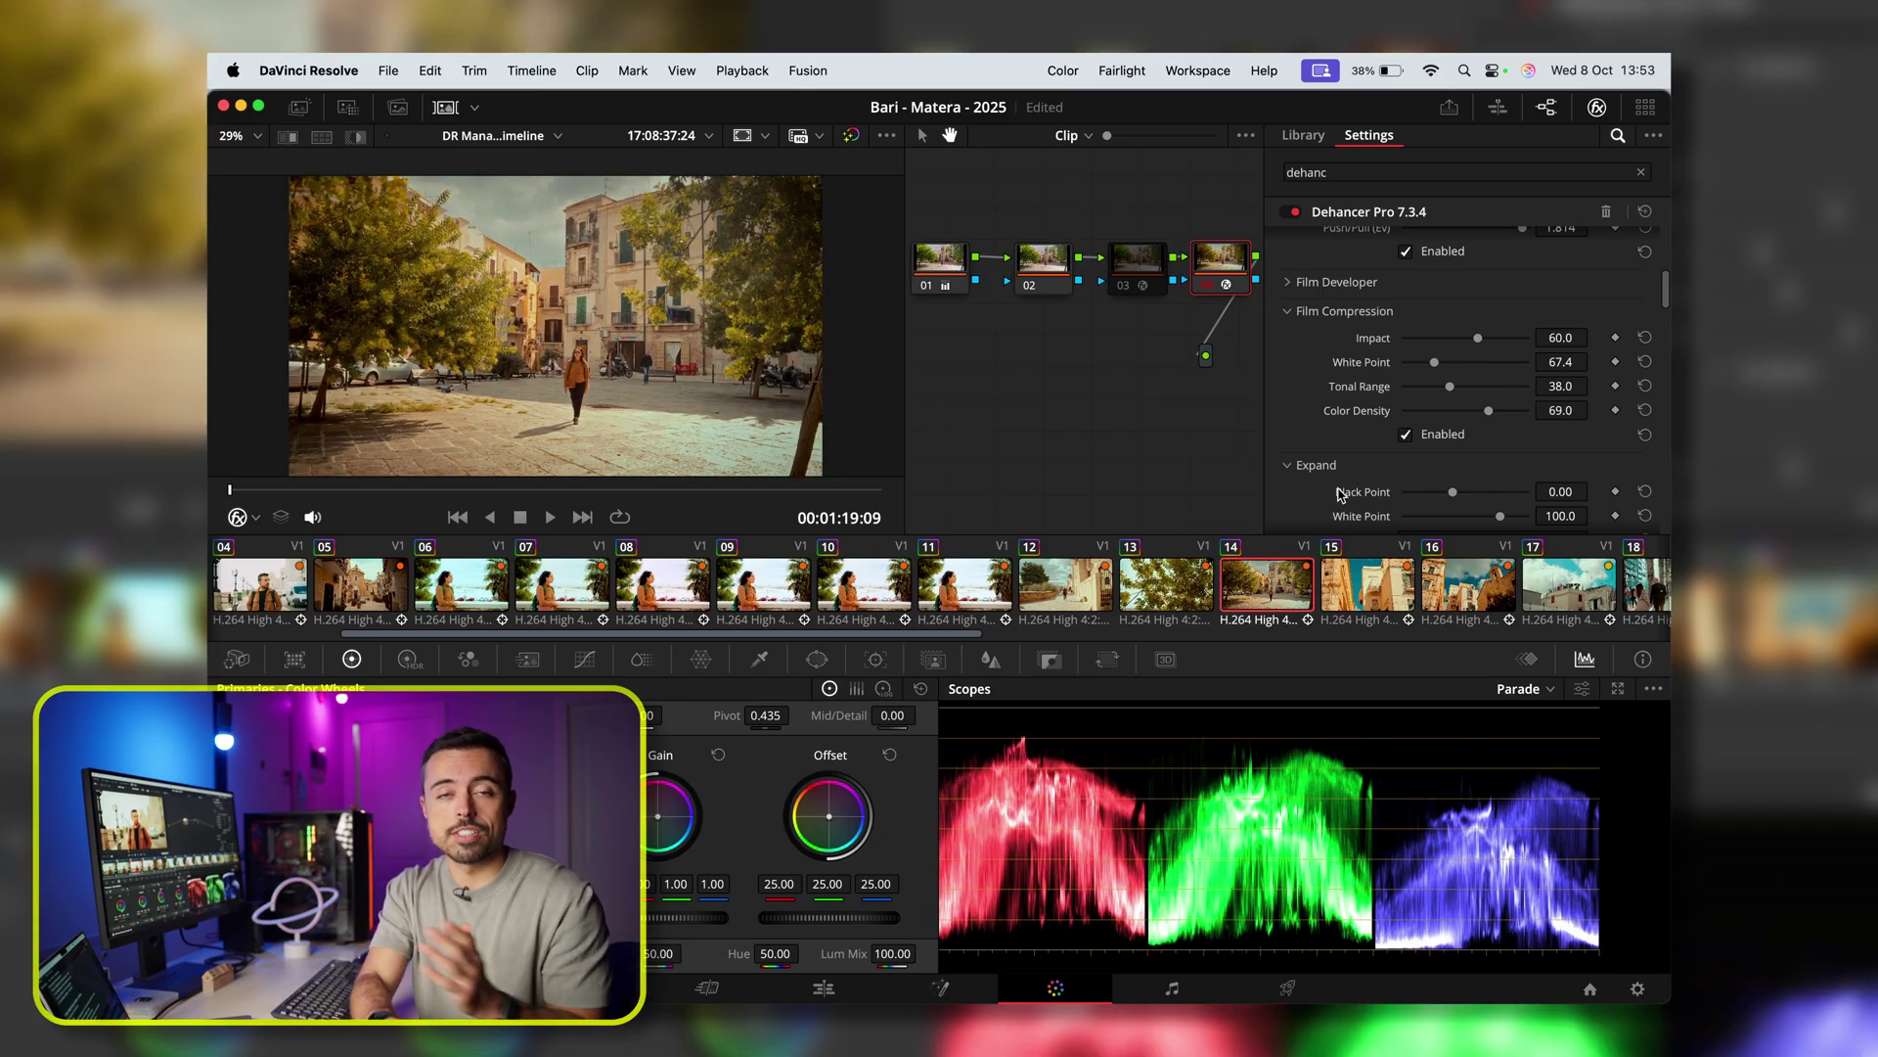